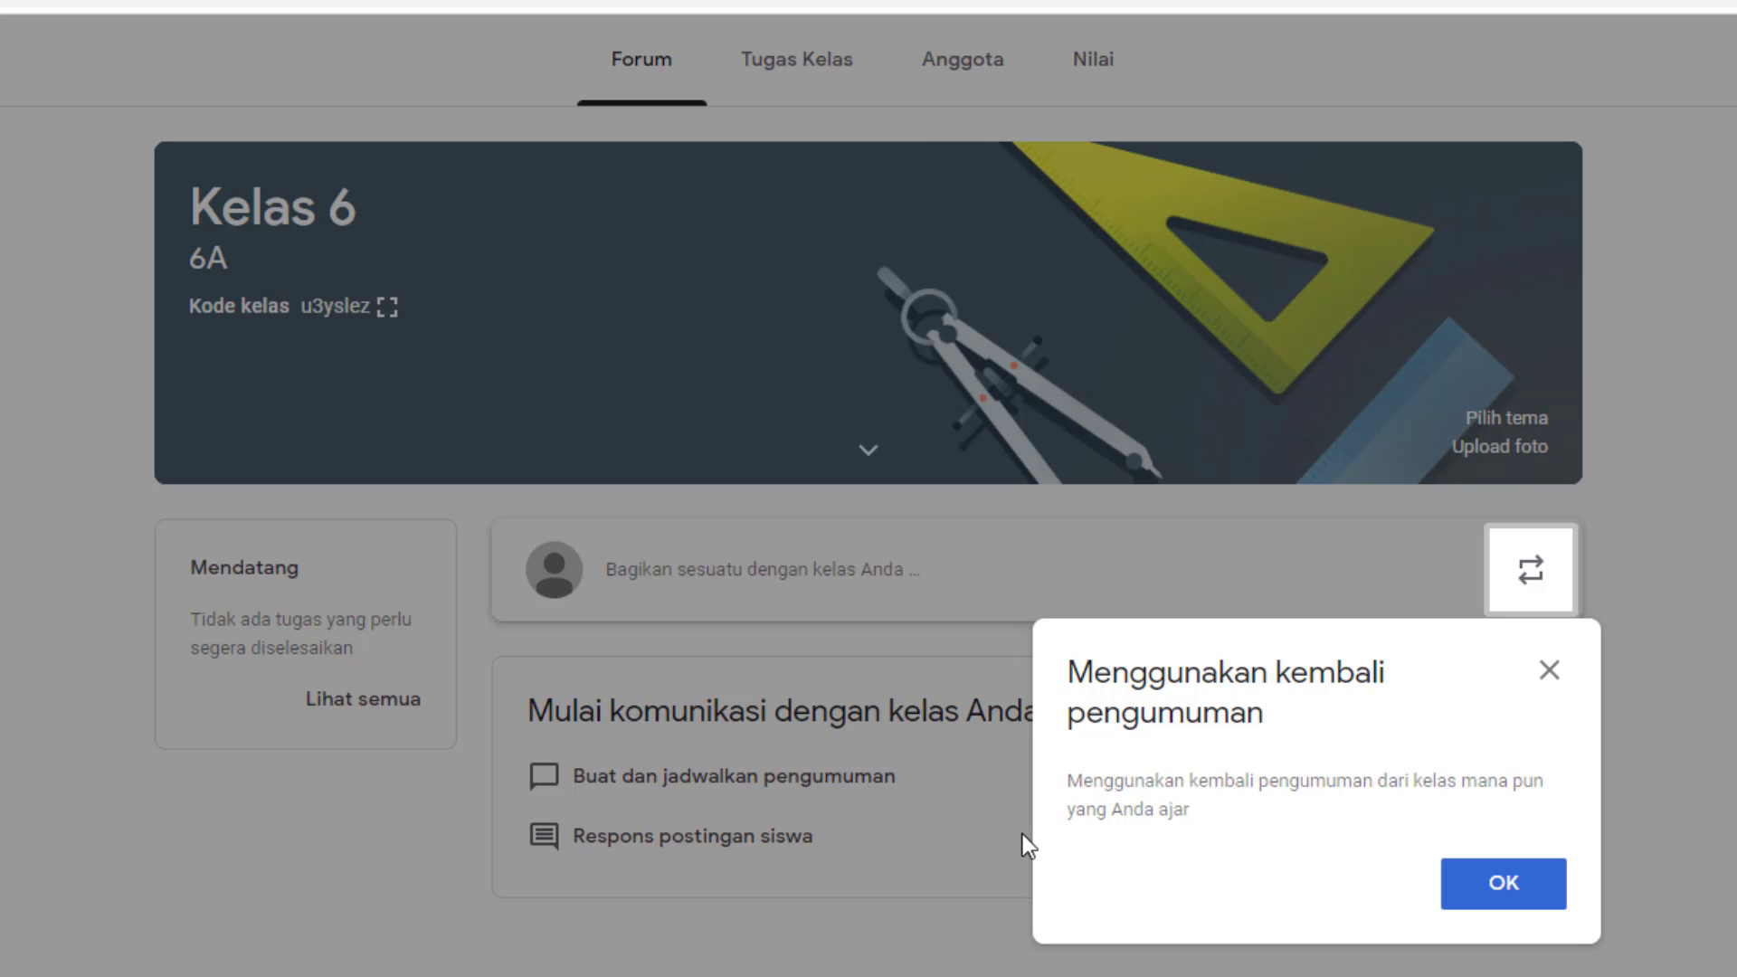
- Dismiss the reuse-announcement tip and start a new assignment (Tugas) in the classwork of Kelas 6
{"action": "left_click", "coordinate": [1532, 896]}
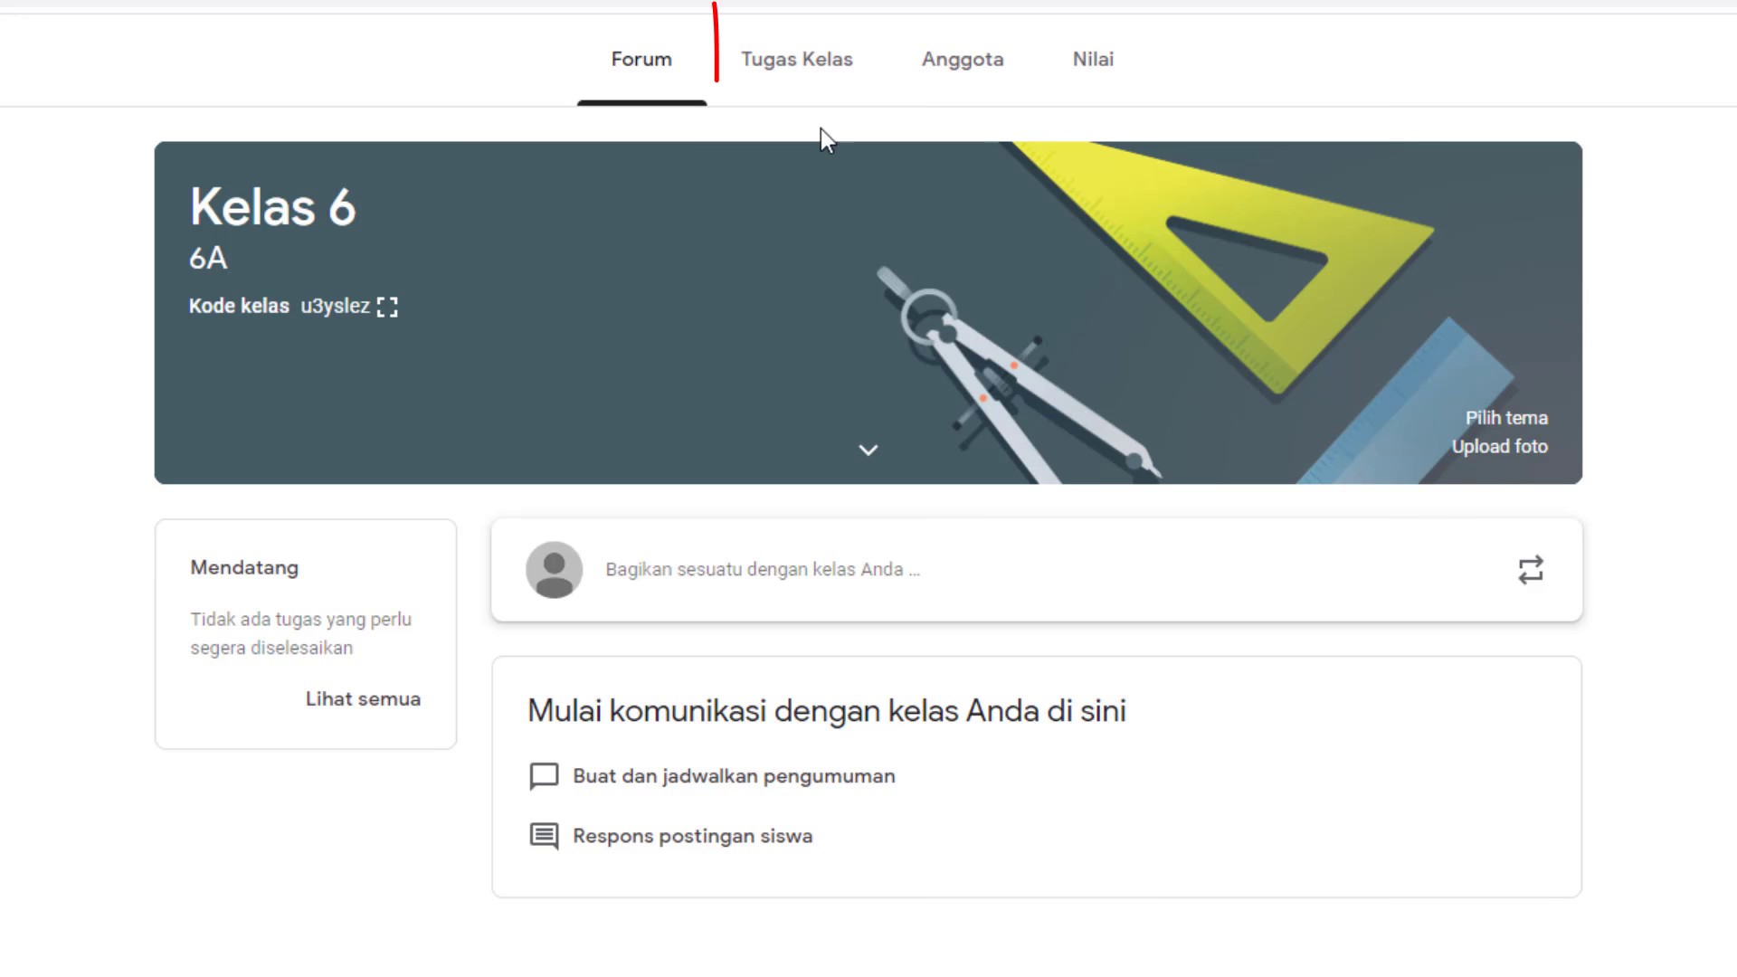
{"action": "left_click", "coordinate": [802, 76]}
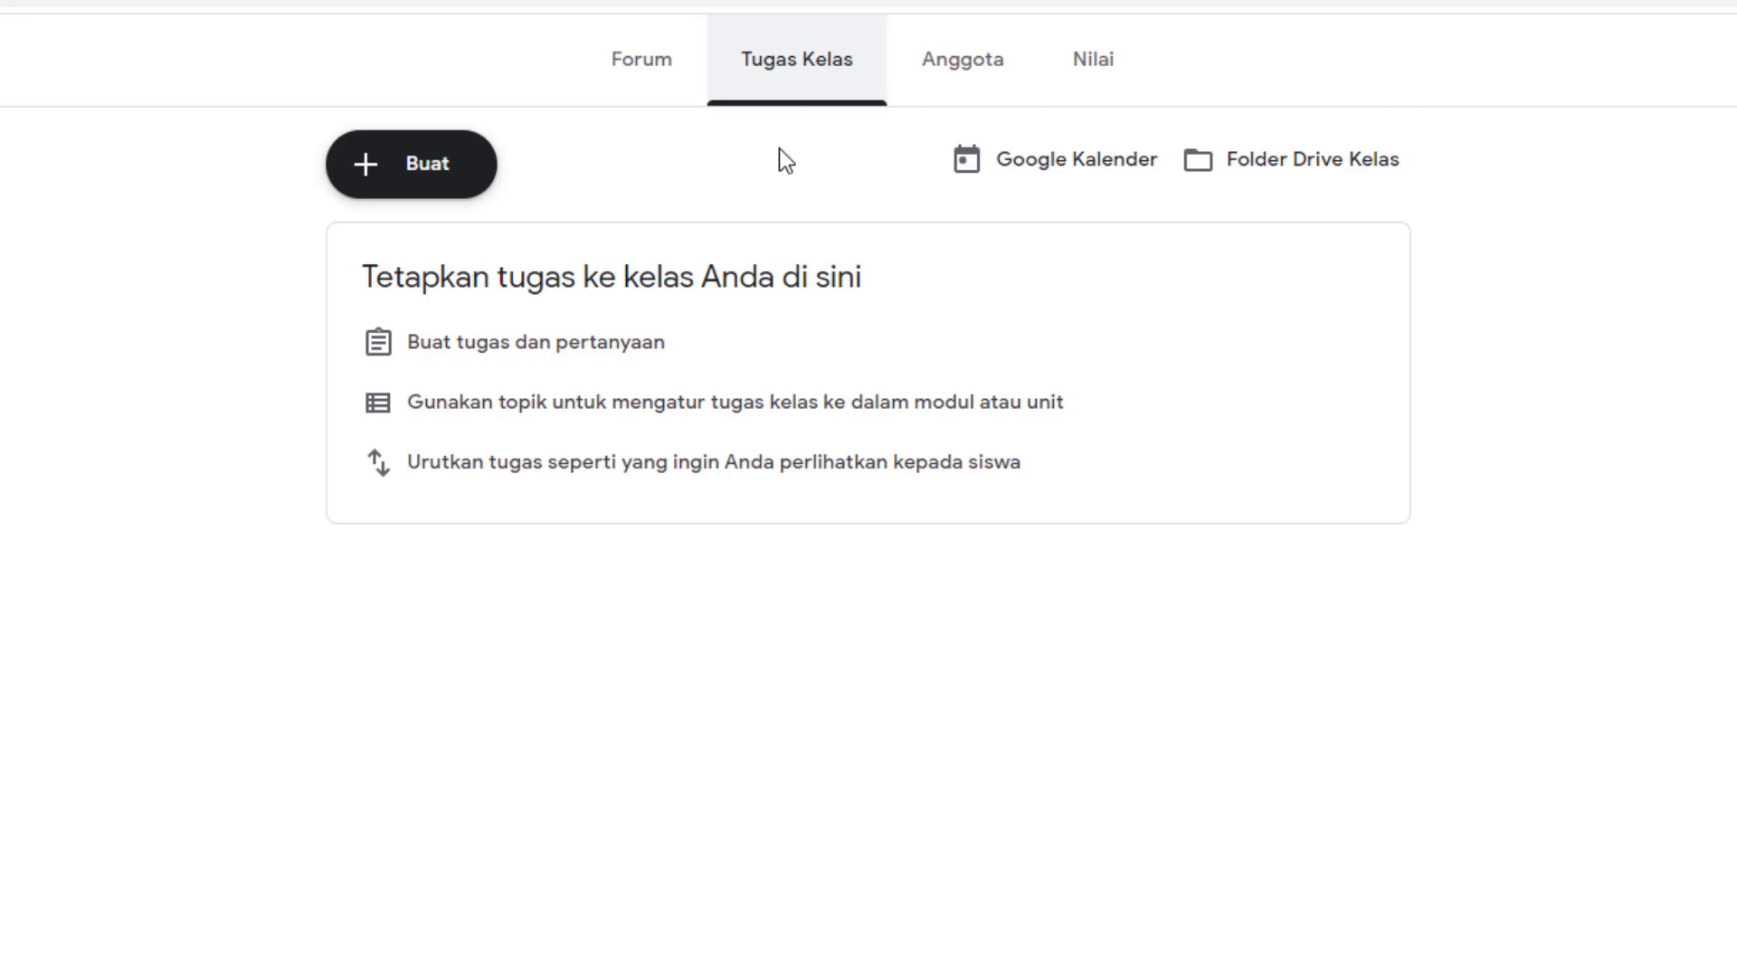
{"action": "left_click", "coordinate": [425, 172]}
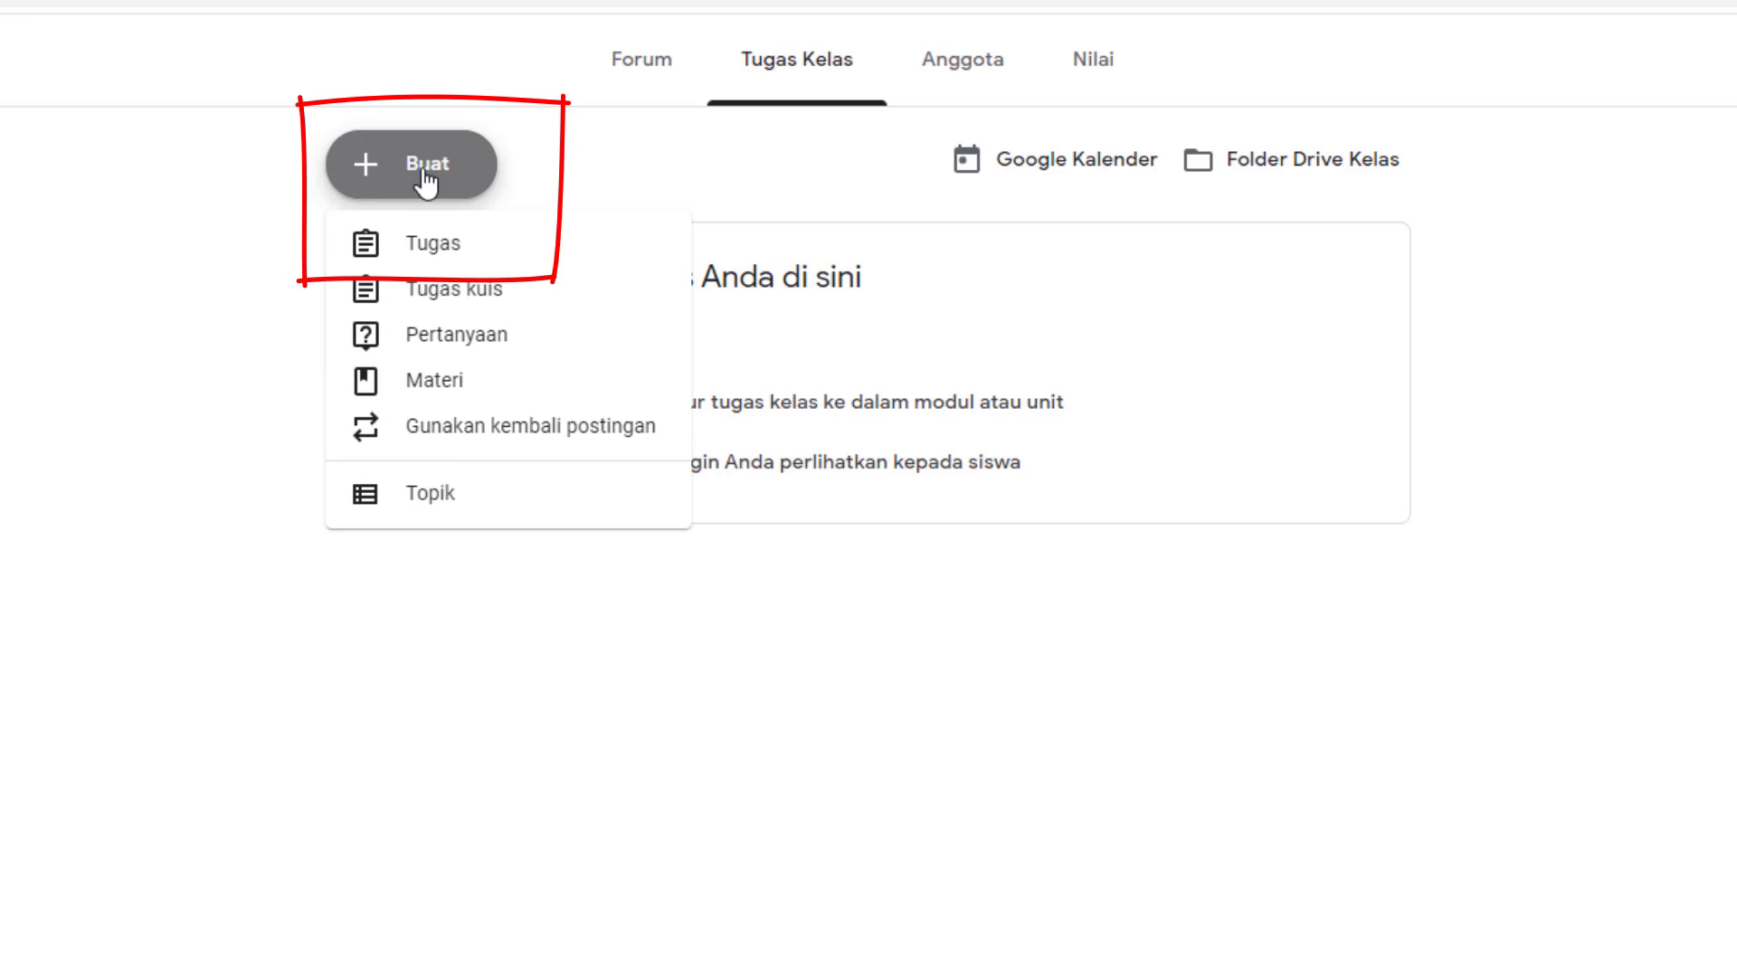
{"action": "left_click", "coordinate": [527, 257]}
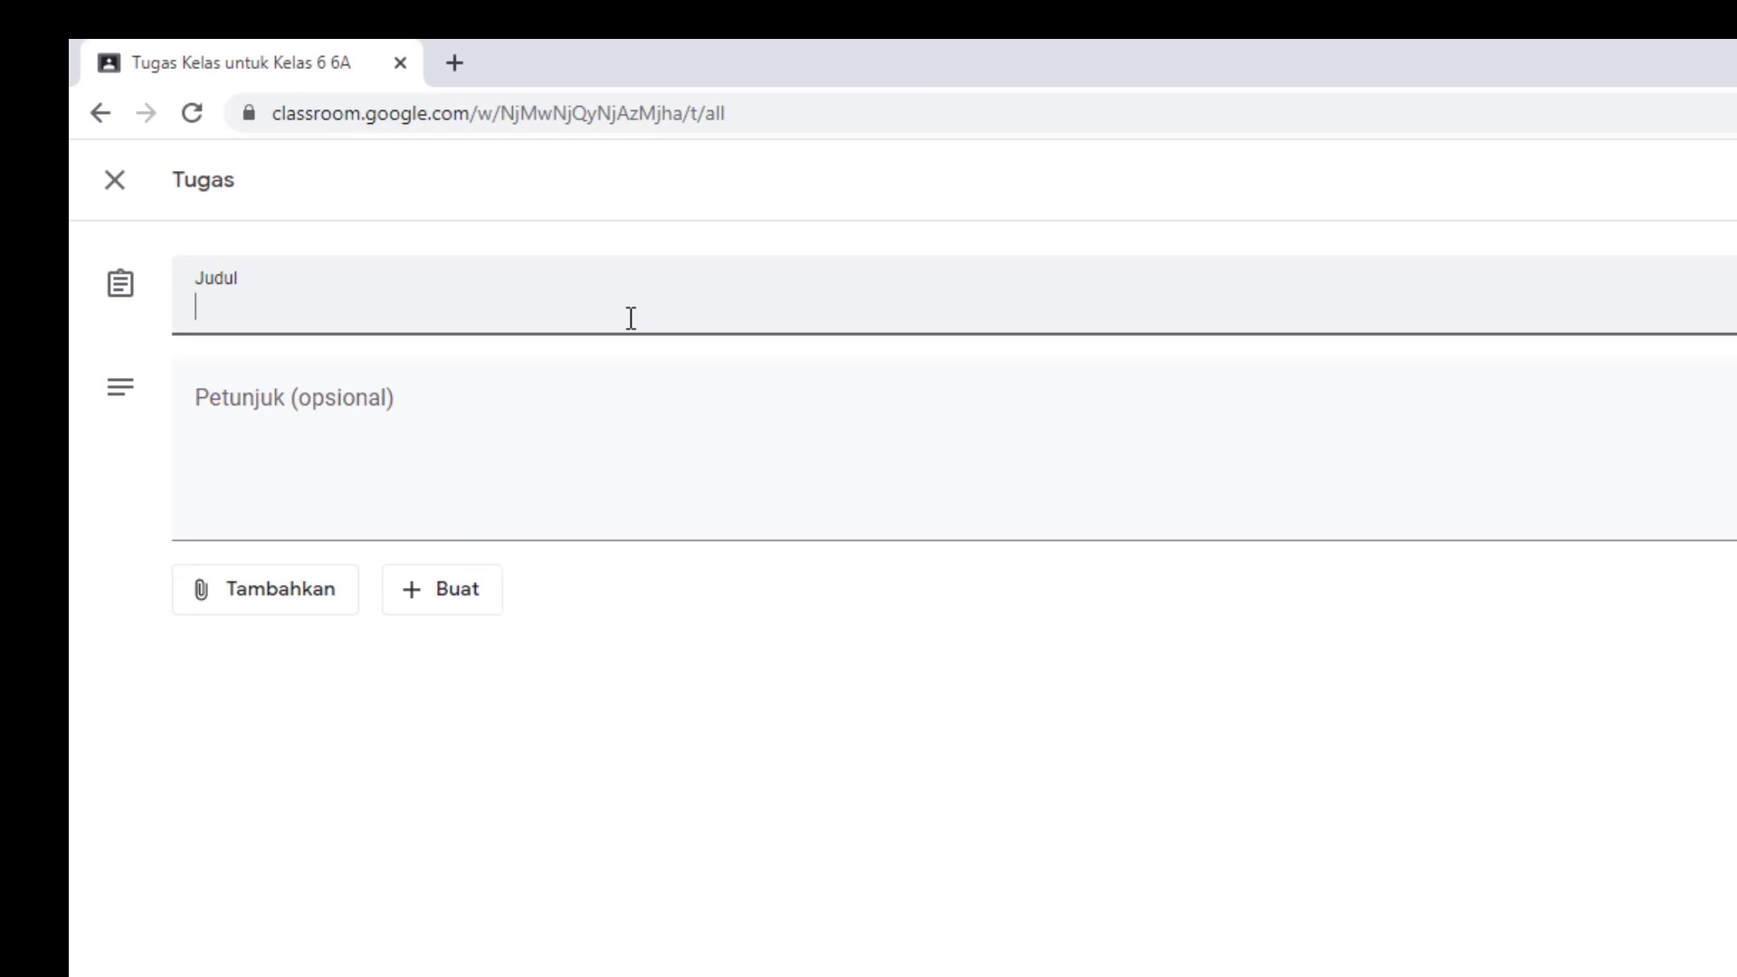
- Enter "Ulangan Kenaikan Kelas" as the assignment title
{"action": "type", "text": "Ulangan Kenai"}
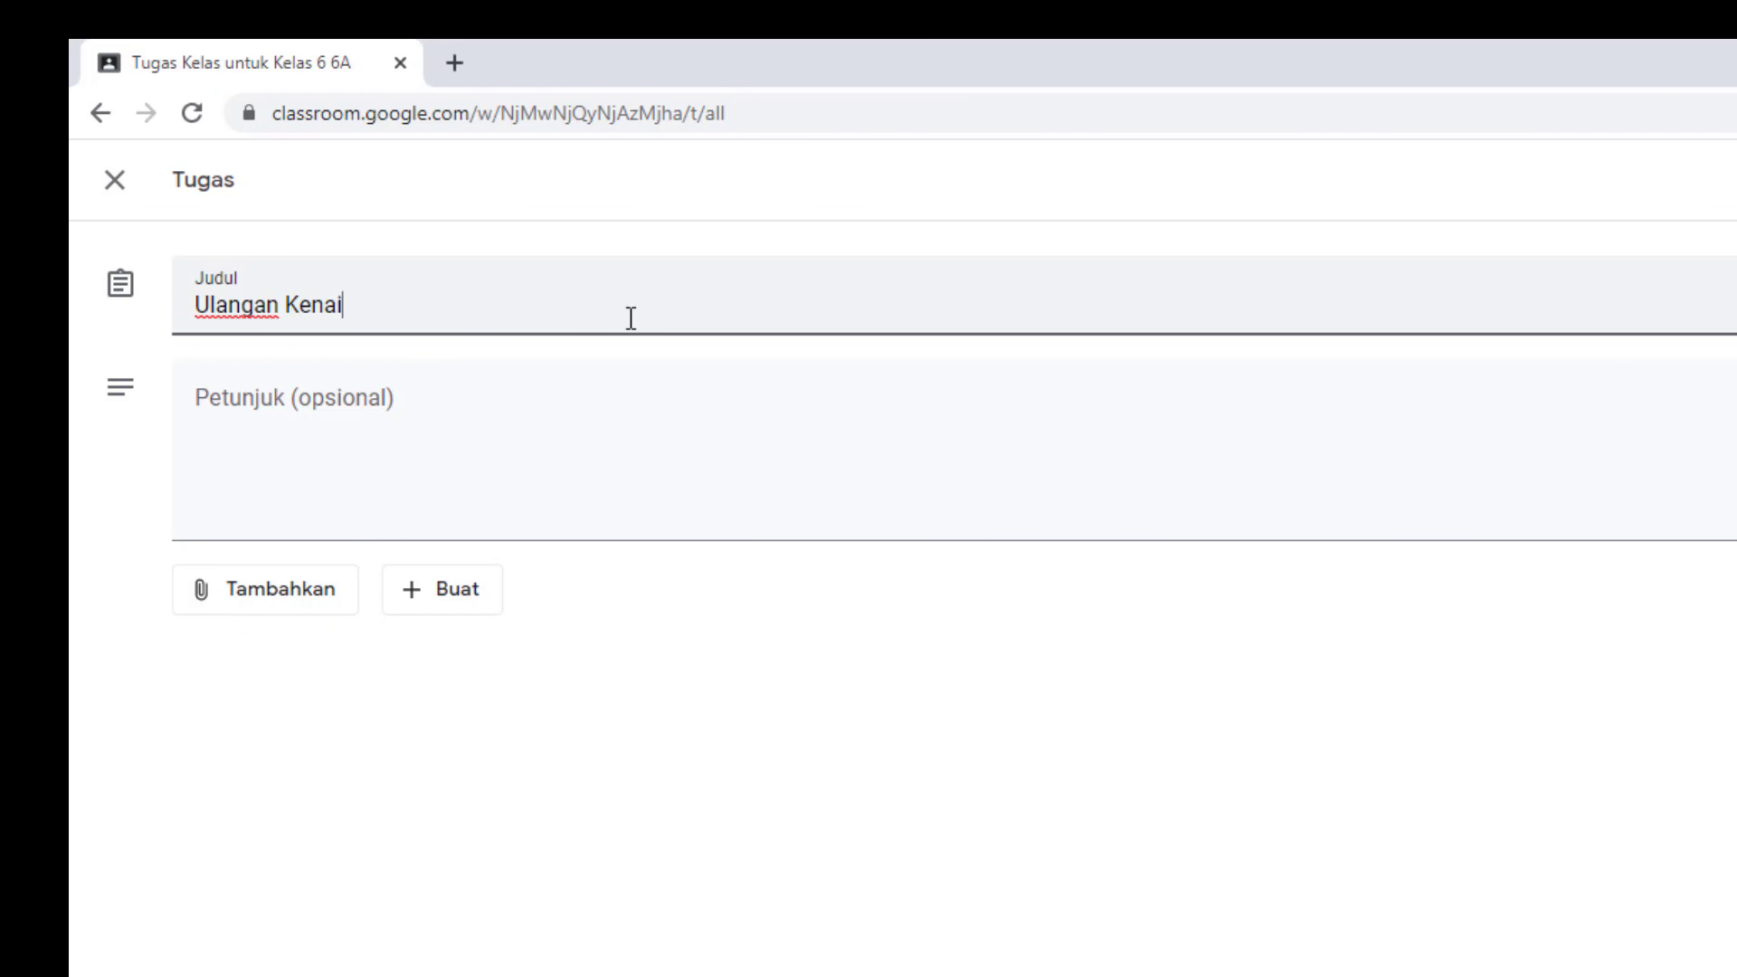
{"action": "type", "text": "kan Kelas"}
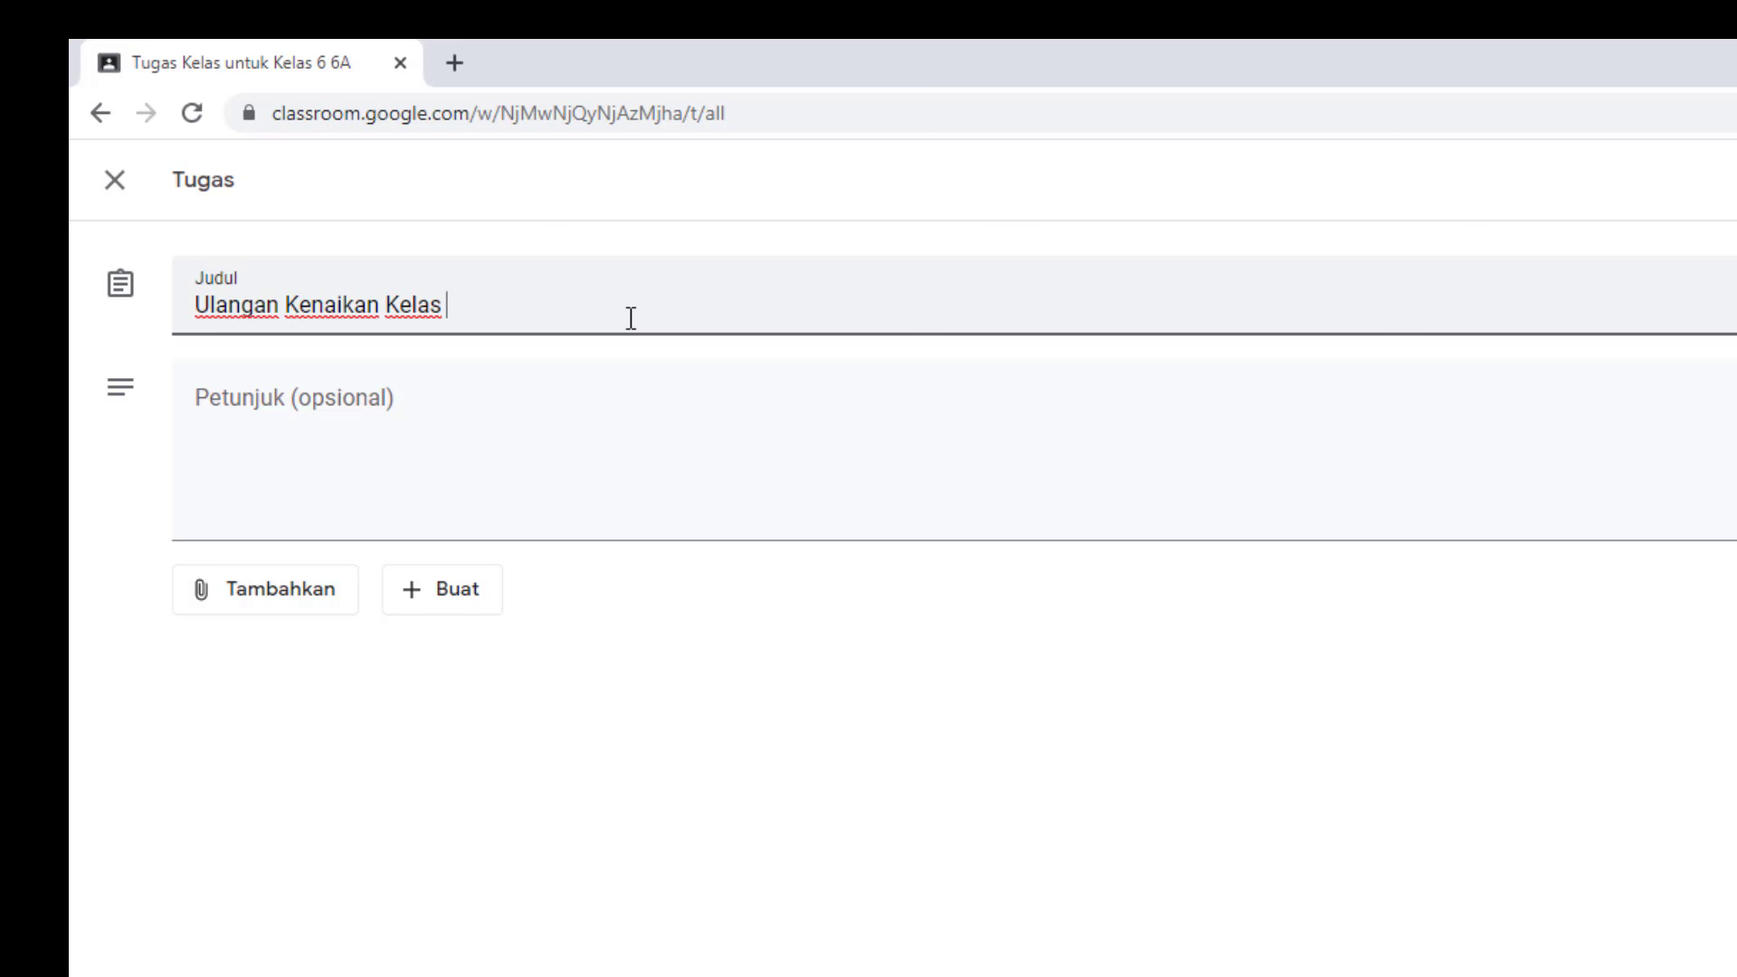
{"action": "type", "text": "6 Semester 2"}
{"action": "key", "text": "BackSpace"}
{"action": "key", "text": "BackSpace"}
{"action": "key", "text": "BackSpace"}
{"action": "key", "text": "BackSpace"}
{"action": "key", "text": "BackSpace"}
{"action": "key", "text": "BackSpace"}
{"action": "key", "text": "BackSpace"}
{"action": "key", "text": "BackSpace"}
{"action": "key", "text": "BackSpace"}
{"action": "key", "text": "BackSpace"}
{"action": "key", "text": "BackSpace"}
{"action": "key", "text": "BackSpace"}
{"action": "key", "text": "BackSpace"}
- Enter the assignment instructions "Silahkan kerjakan soal dengan benar dan teliti sebelum tenggat waktu"
{"action": "left_click", "coordinate": [453, 411]}
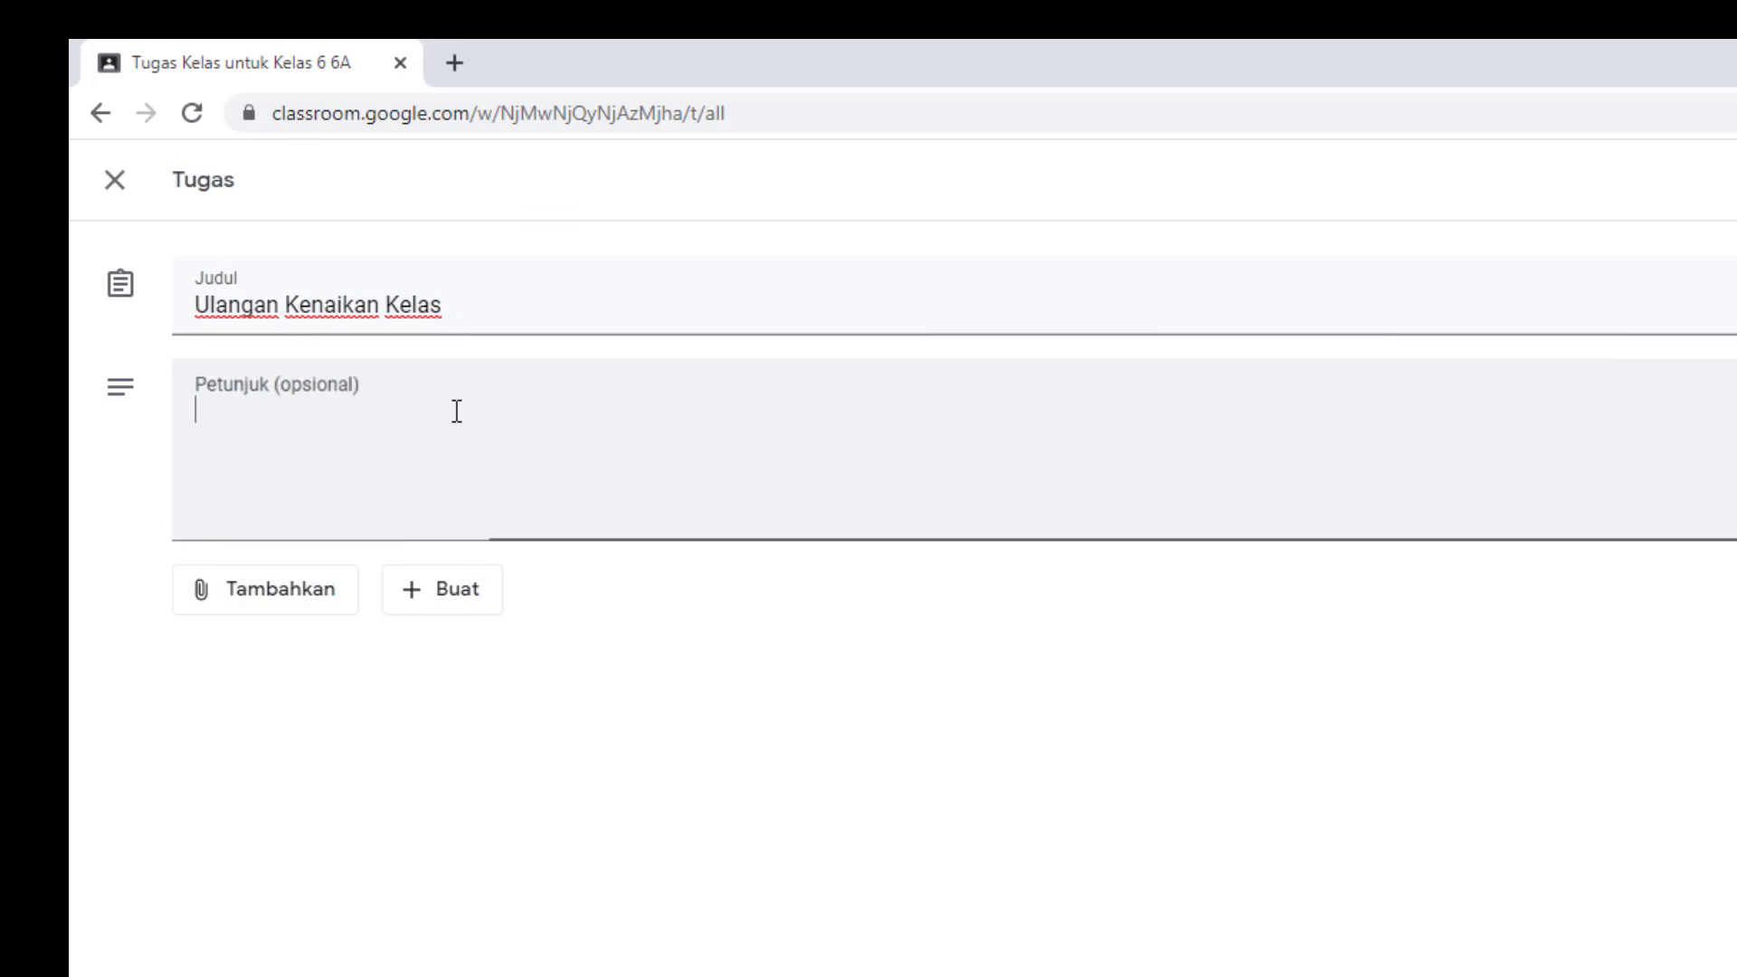
{"action": "type", "text": "Silahkan "}
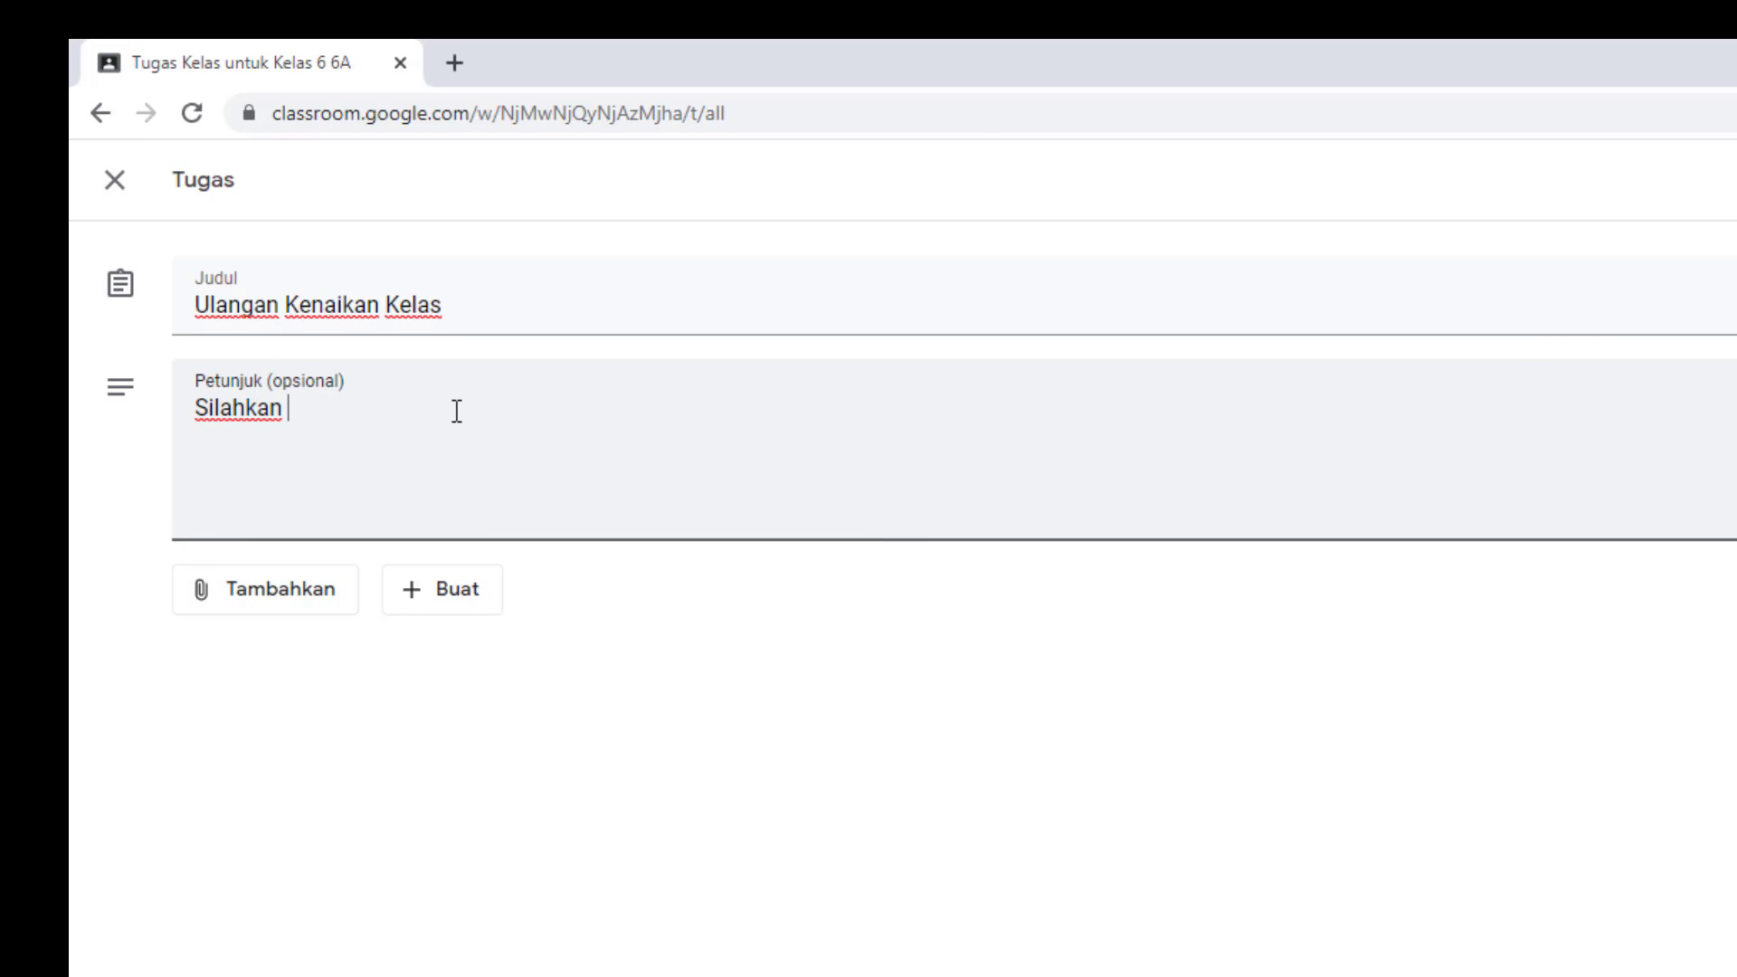
{"action": "type", "text": "kerjakan "}
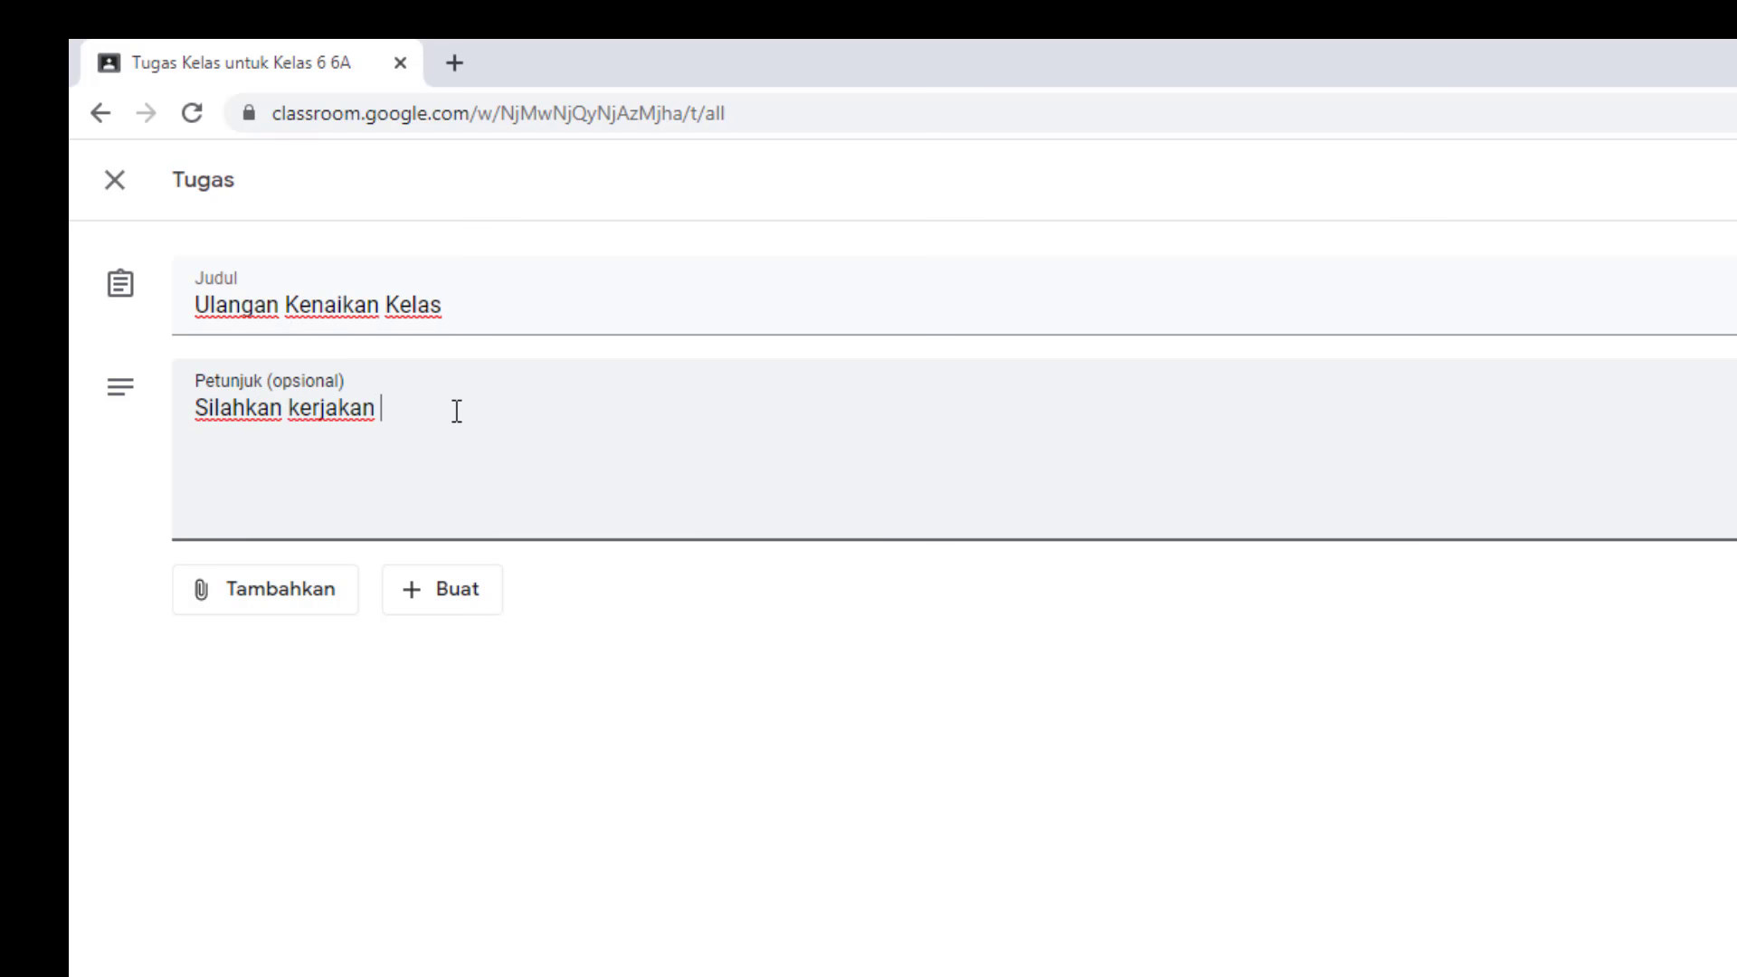
{"action": "type", "text": "soal dengan benar"}
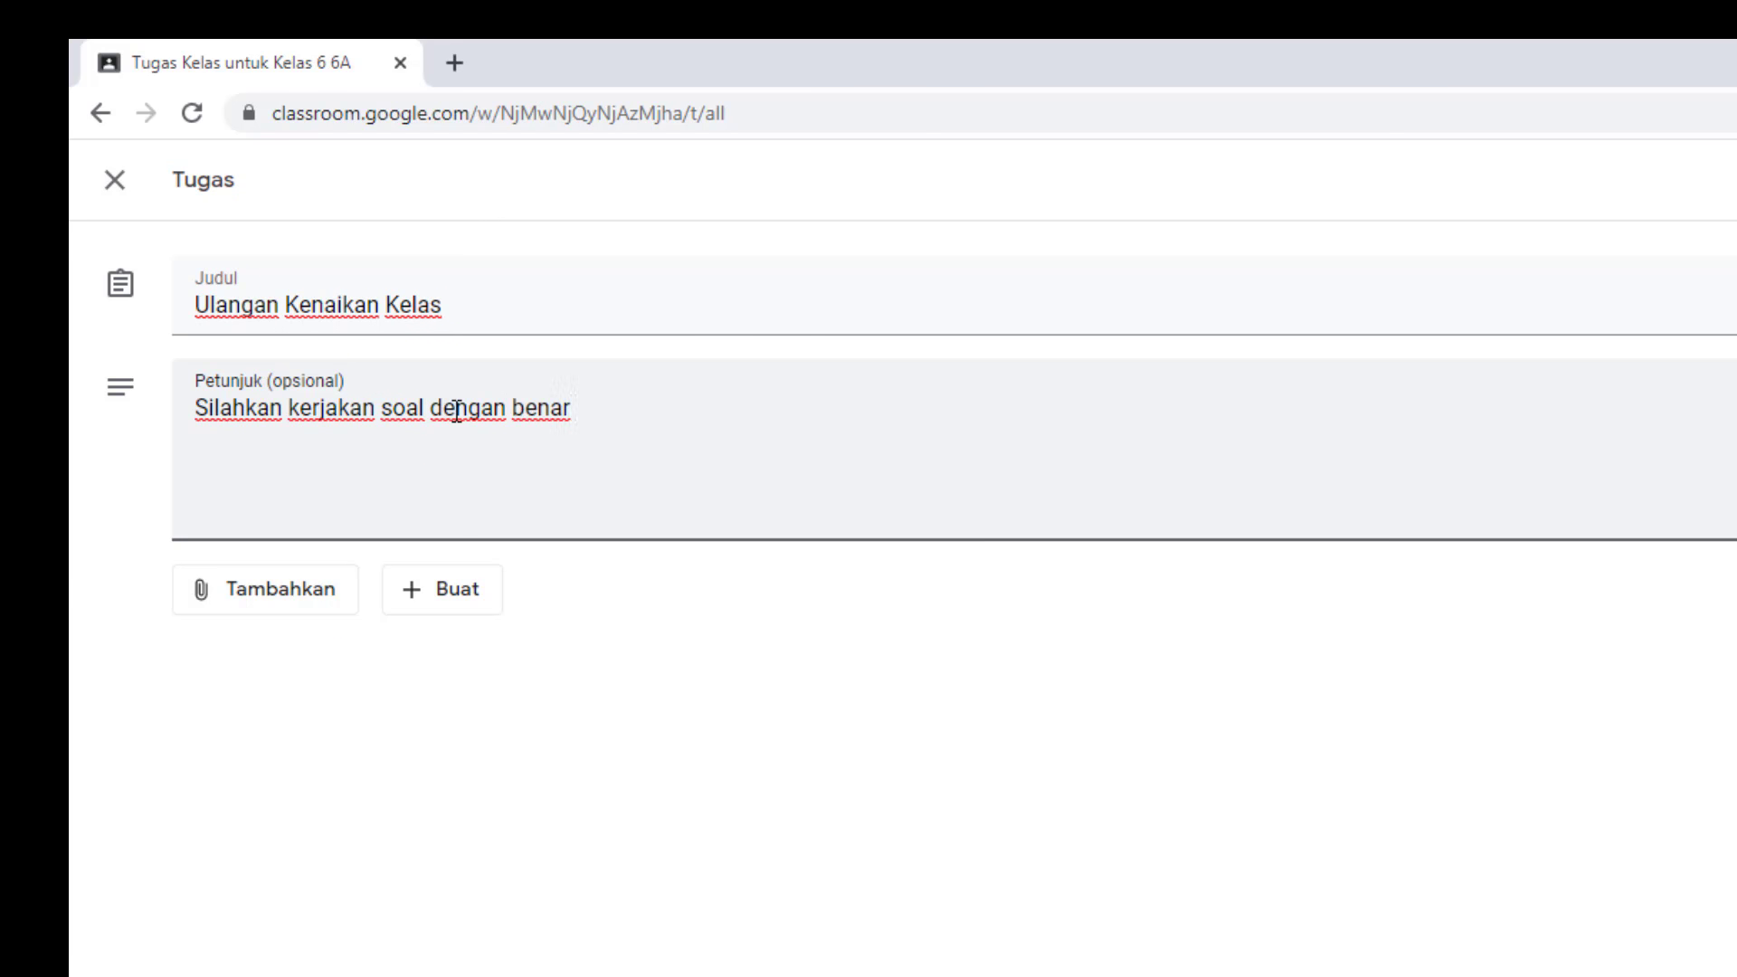
{"action": "type", "text": " dan teliti sebe"}
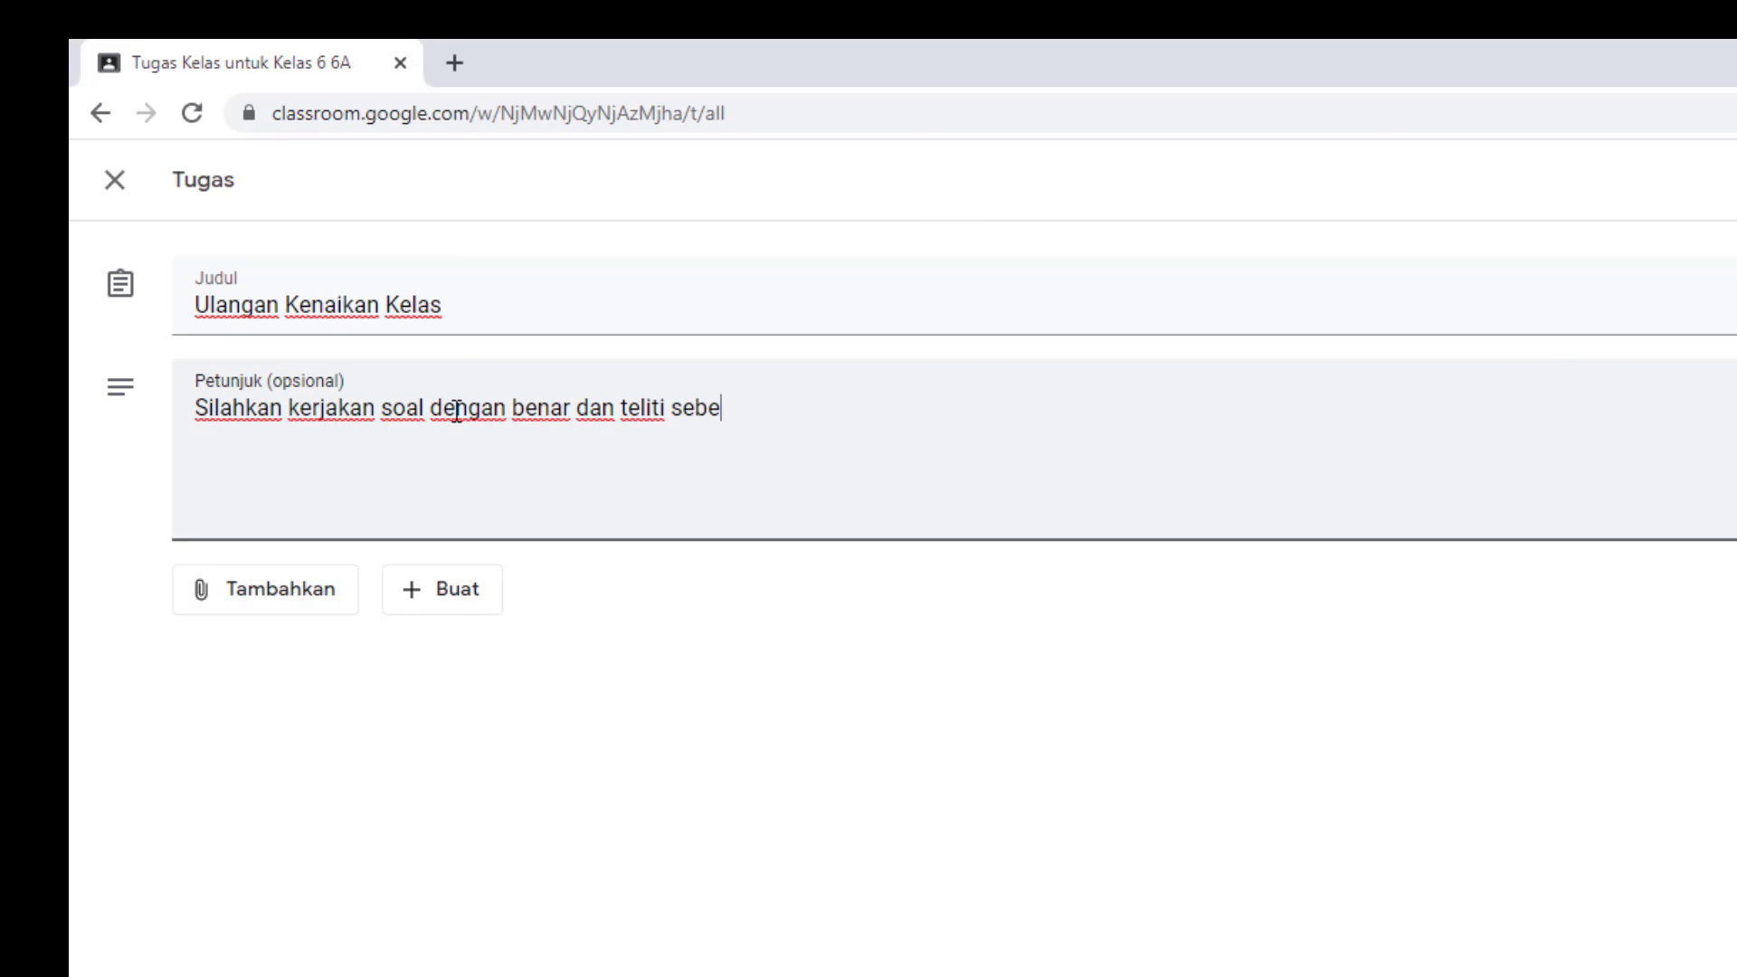
{"action": "type", "text": "lum tenggat waktu"}
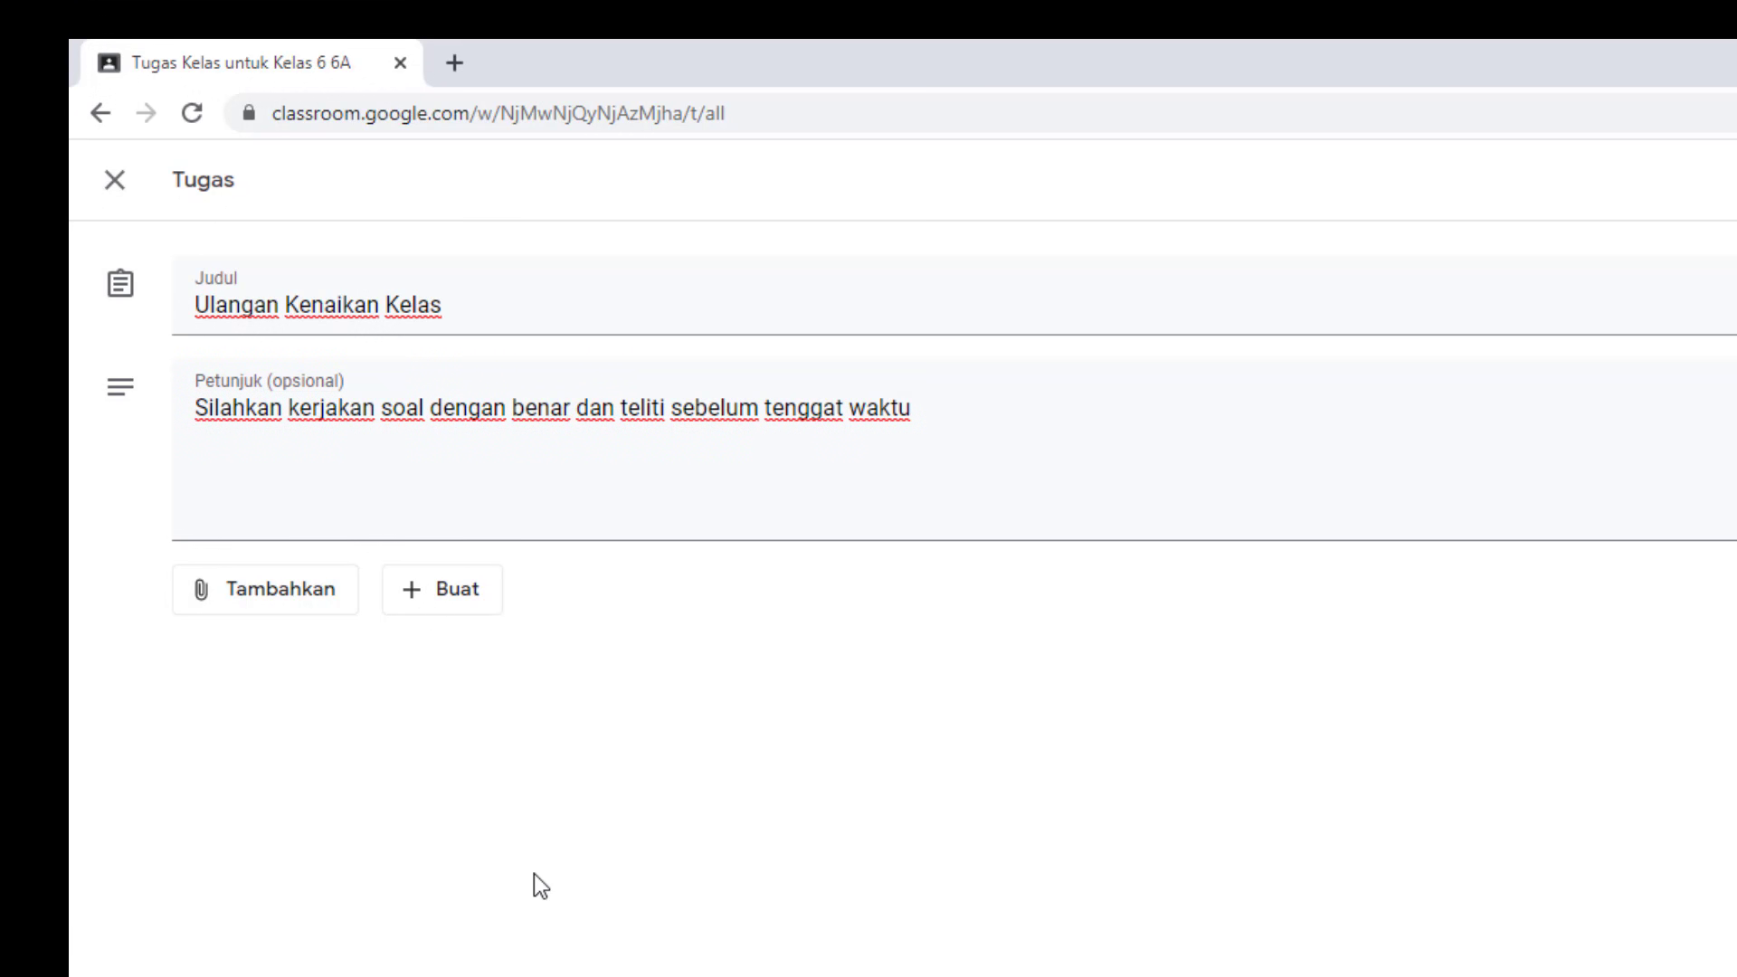
- Create a new Google Forms attachment for the assignment and name the form "Ulangan Kenaikan Kelas"
{"action": "left_click", "coordinate": [461, 601]}
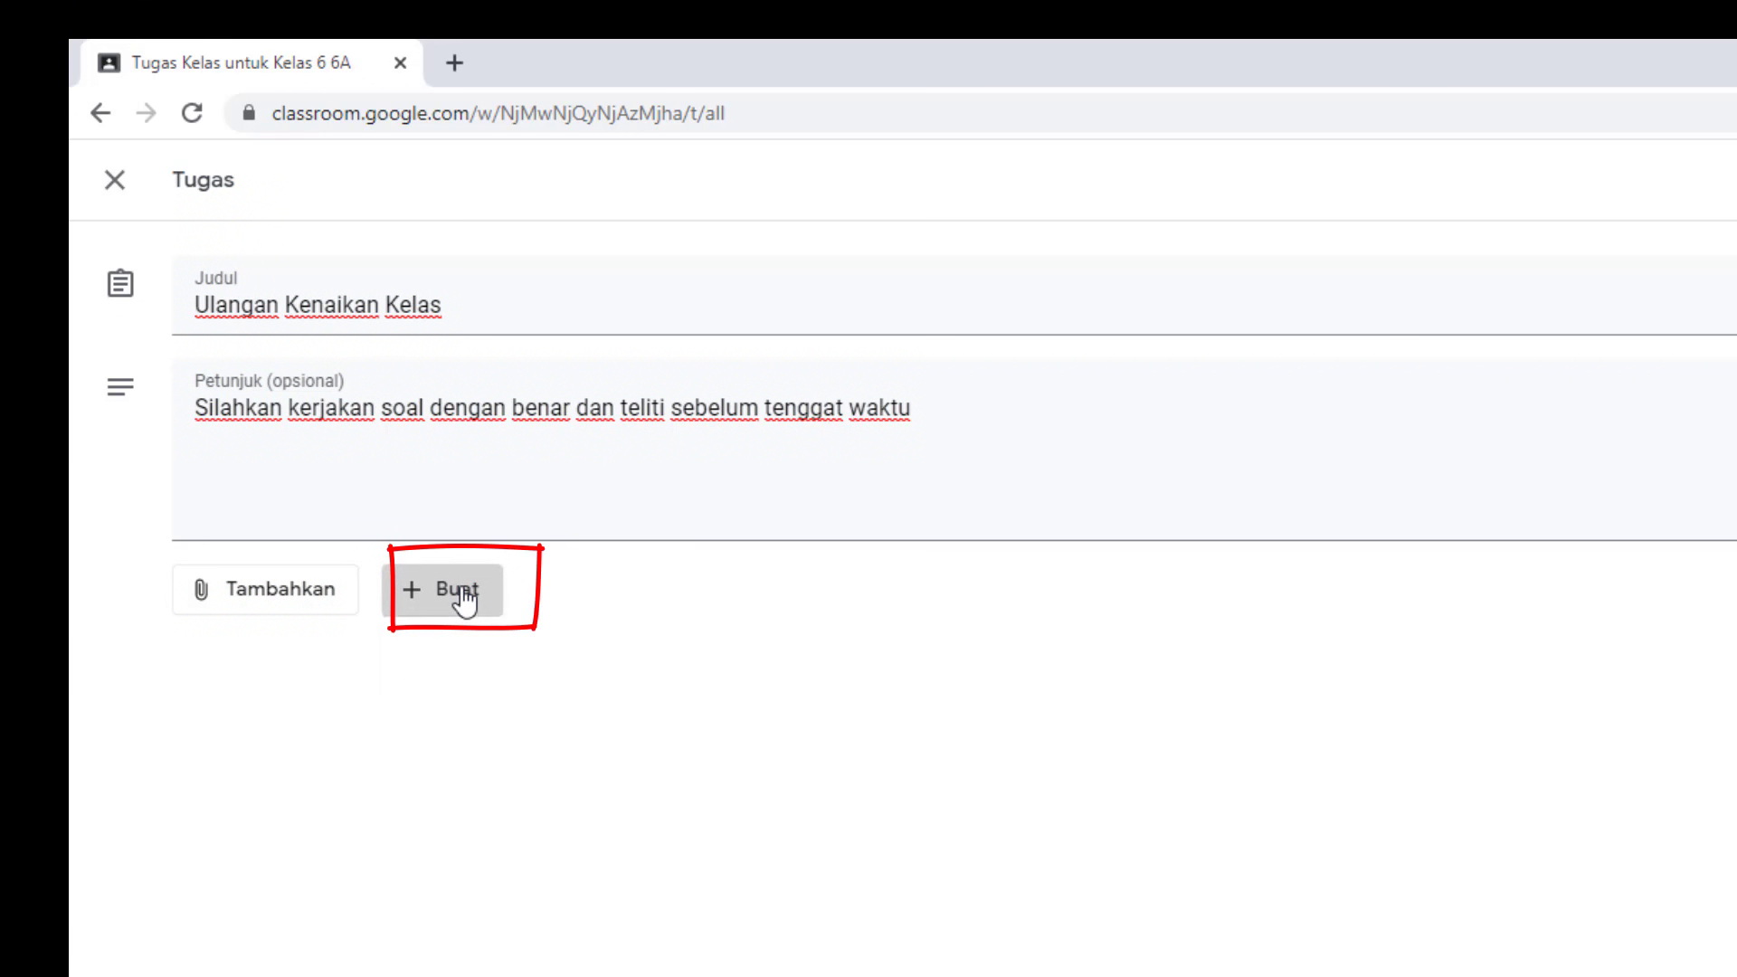
{"action": "left_click", "coordinate": [574, 840]}
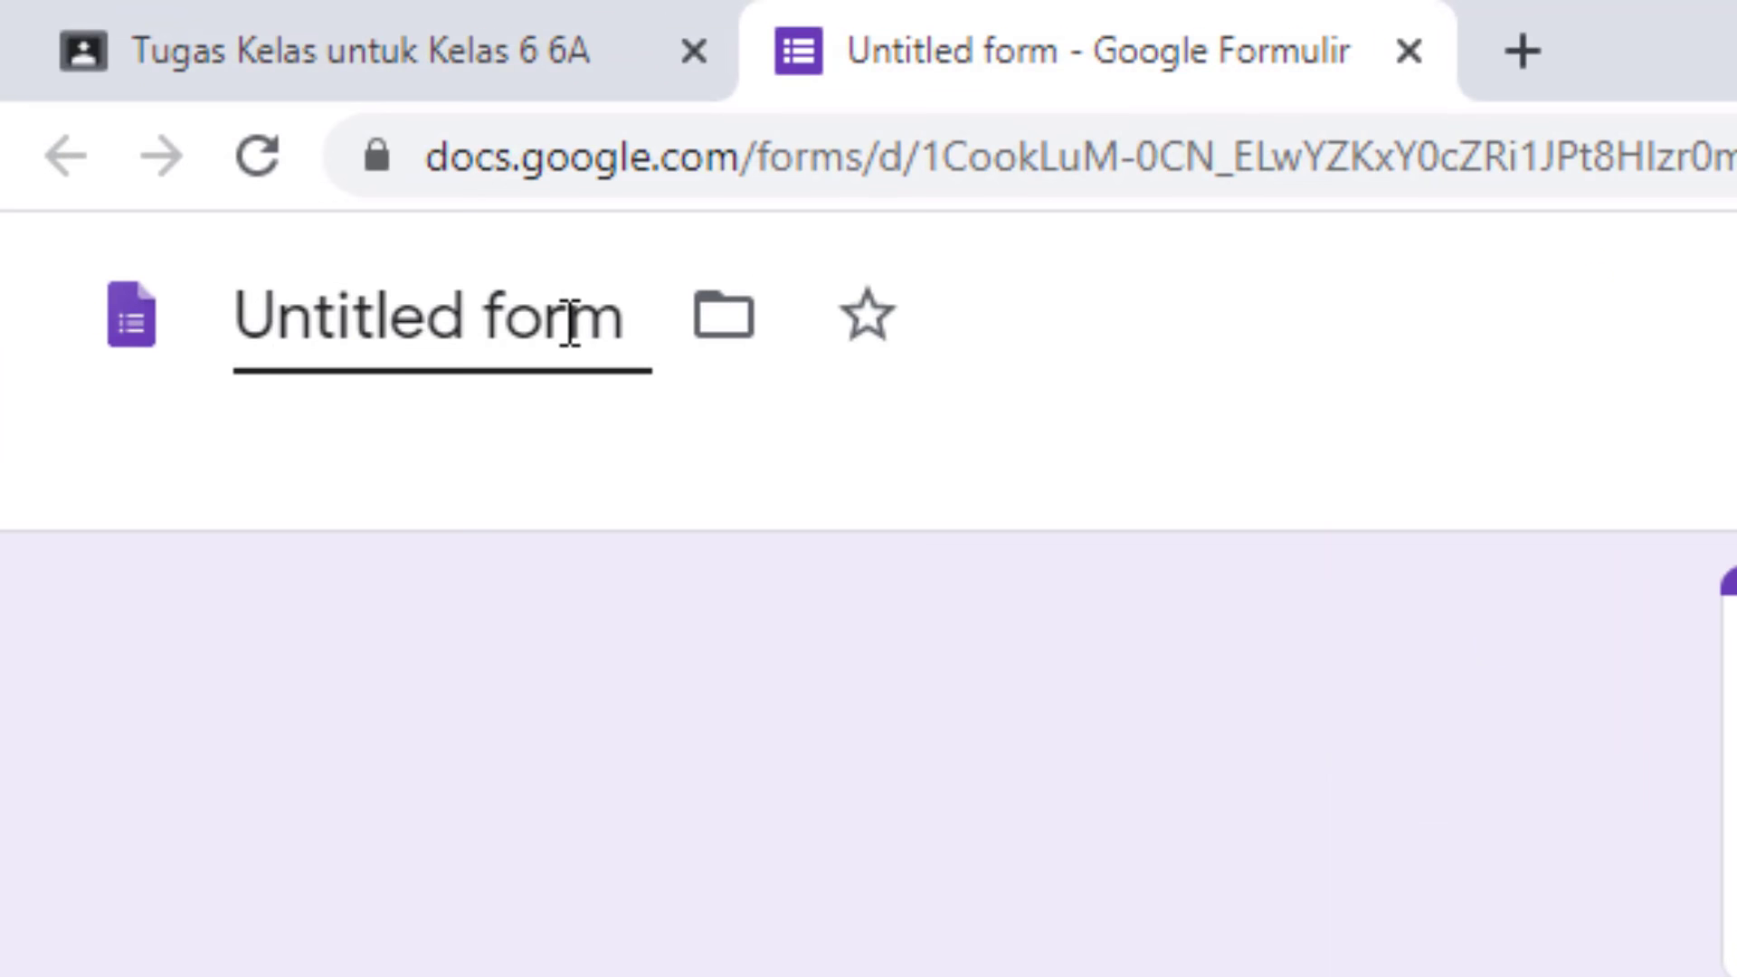
{"action": "double_click", "coordinate": [570, 323]}
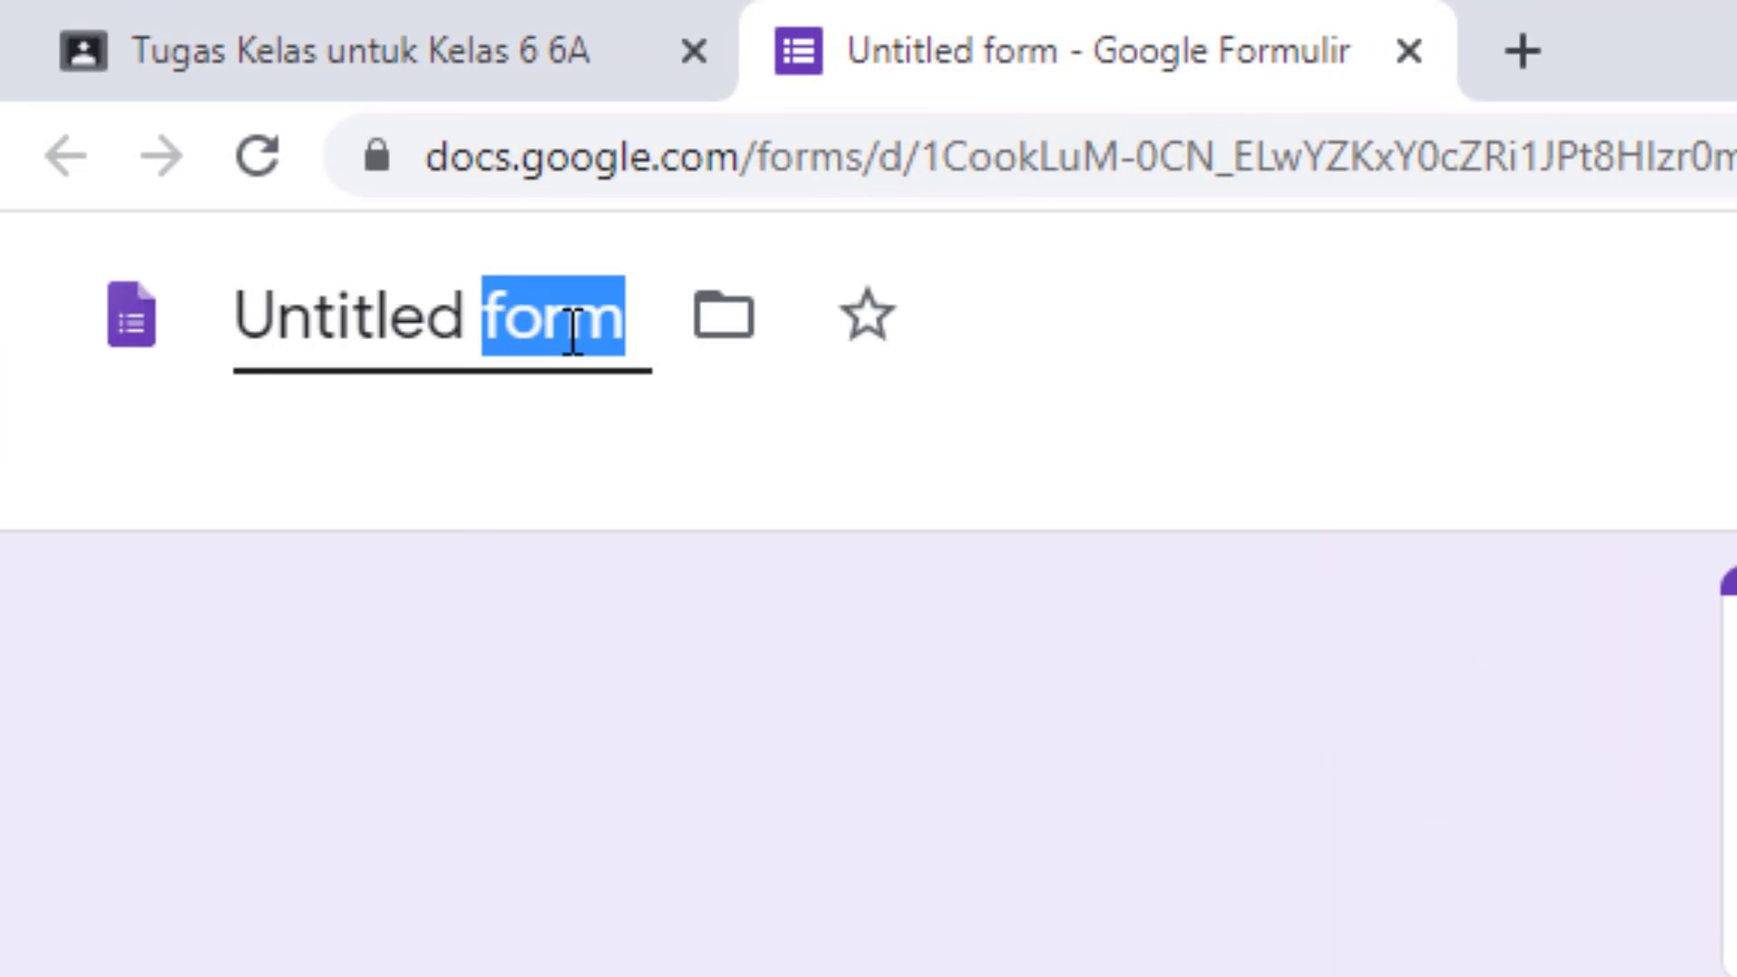
{"action": "key", "text": "ctrl+a"}
{"action": "type", "text": "Ukla"}
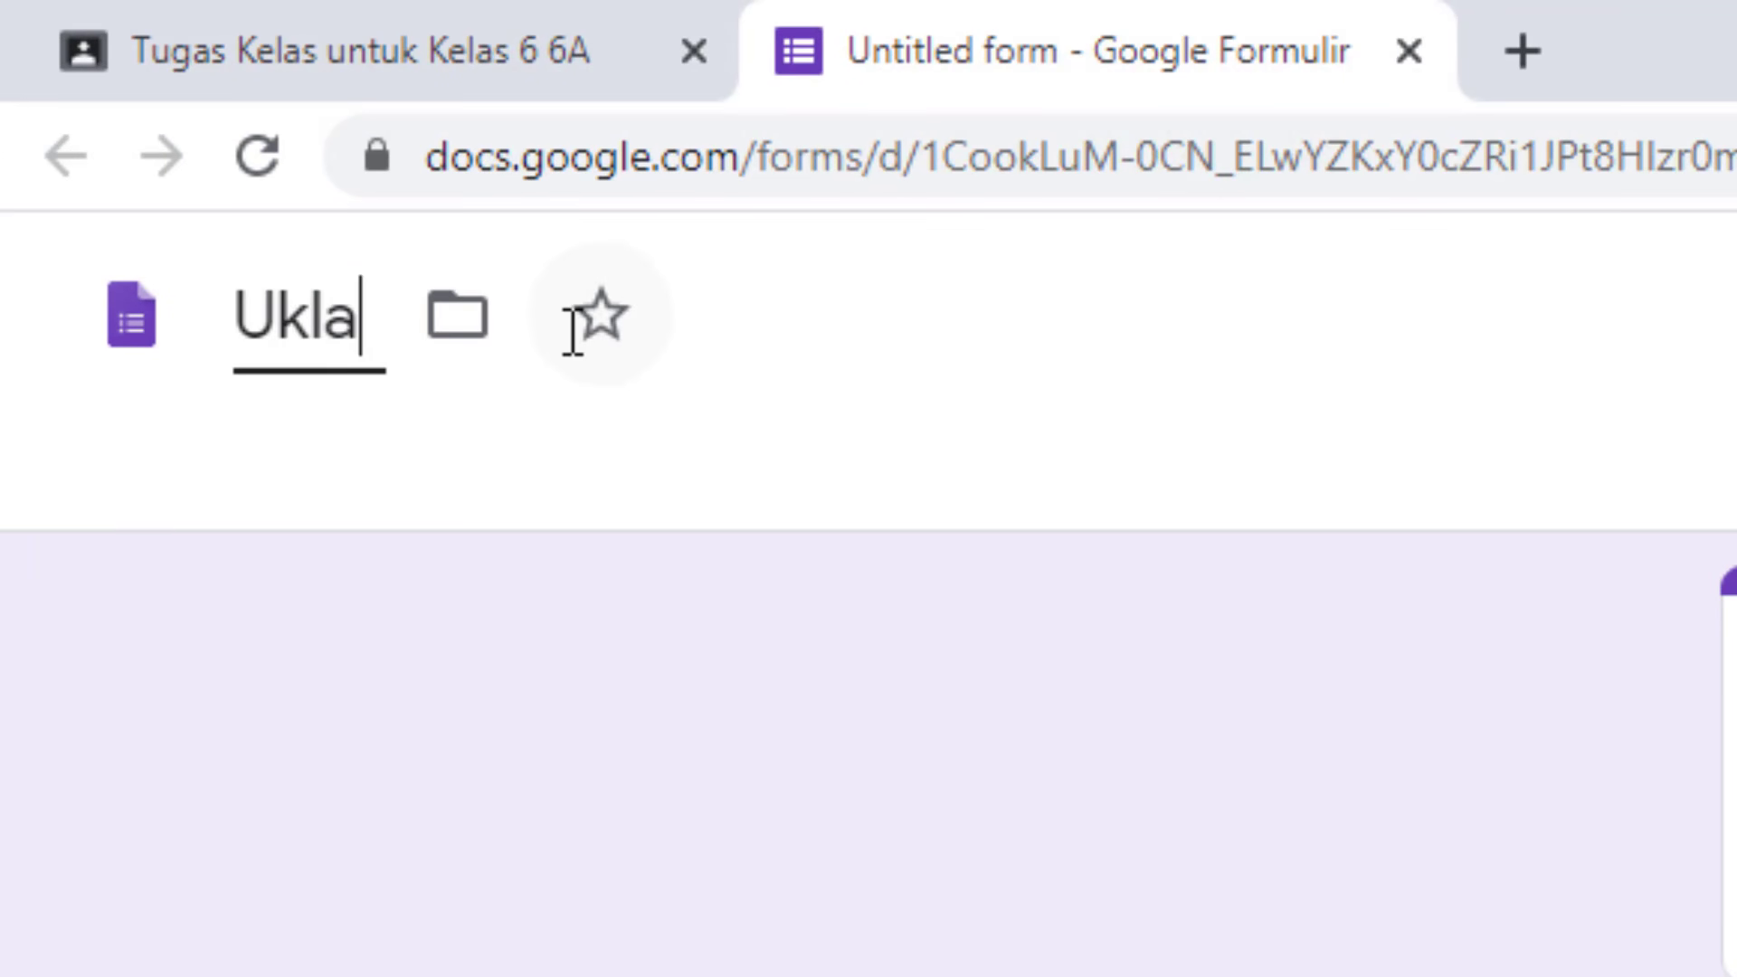
{"action": "key", "text": "BackSpace"}
{"action": "key", "text": "BackSpace"}
{"action": "key", "text": "BackSpace"}
{"action": "type", "text": "langan Kenai"}
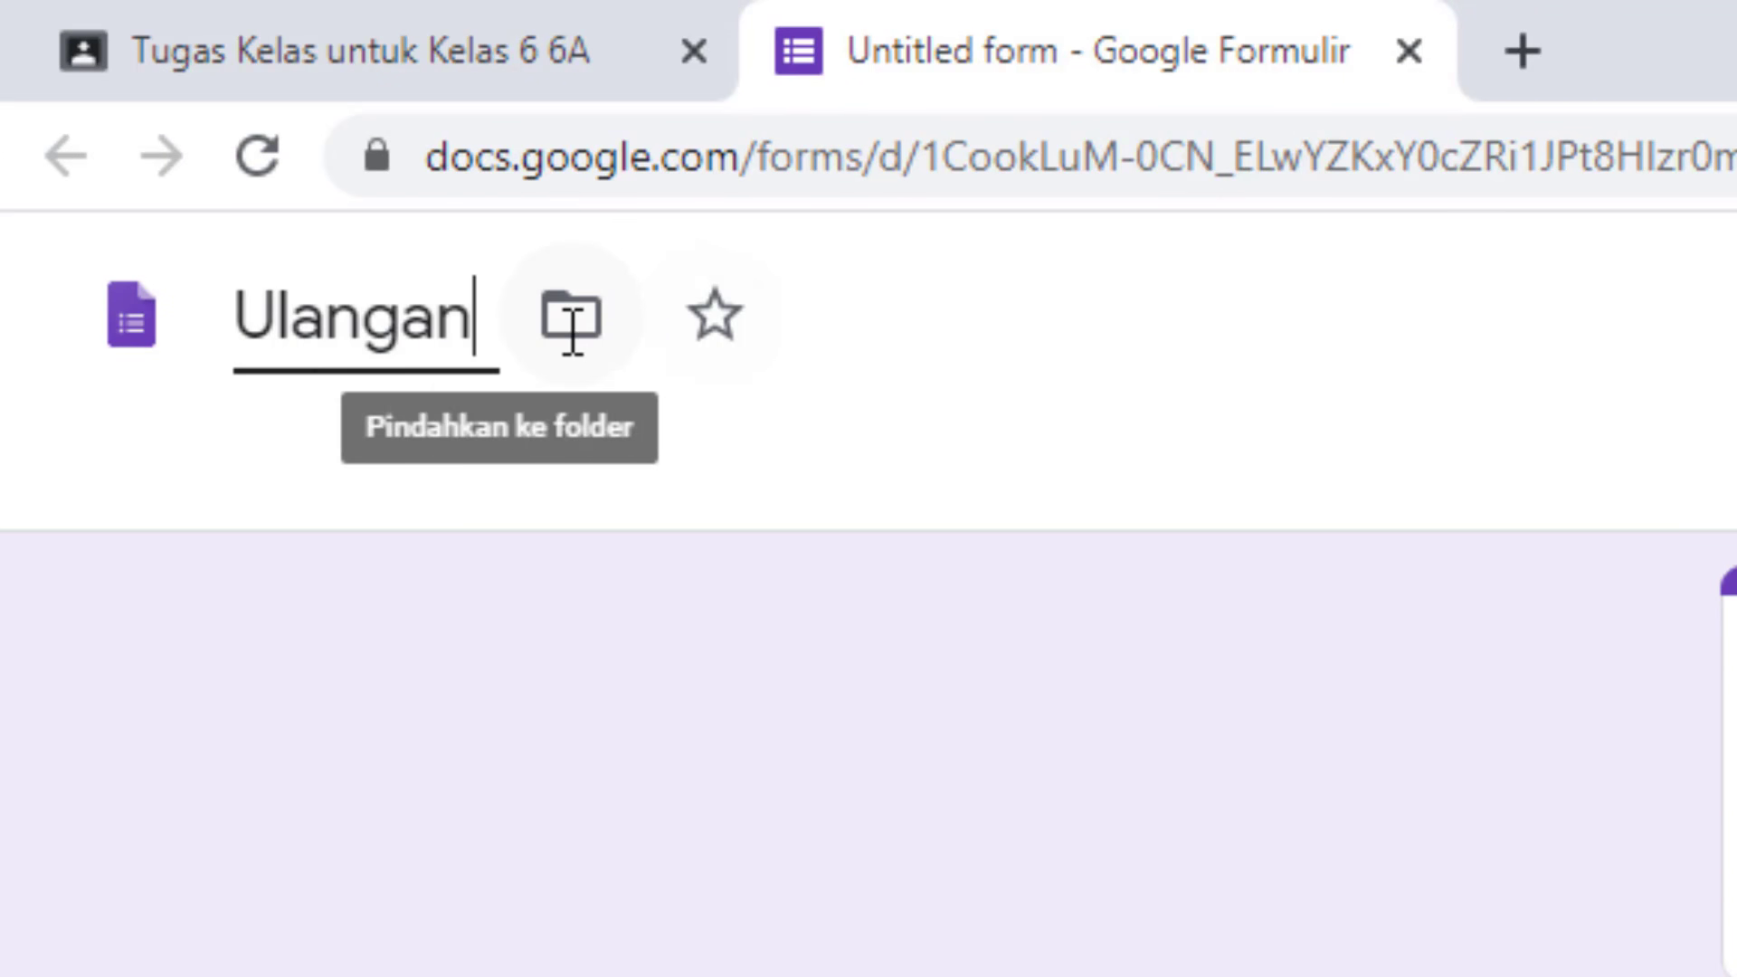
{"action": "type", "text": "kan Kelas"}
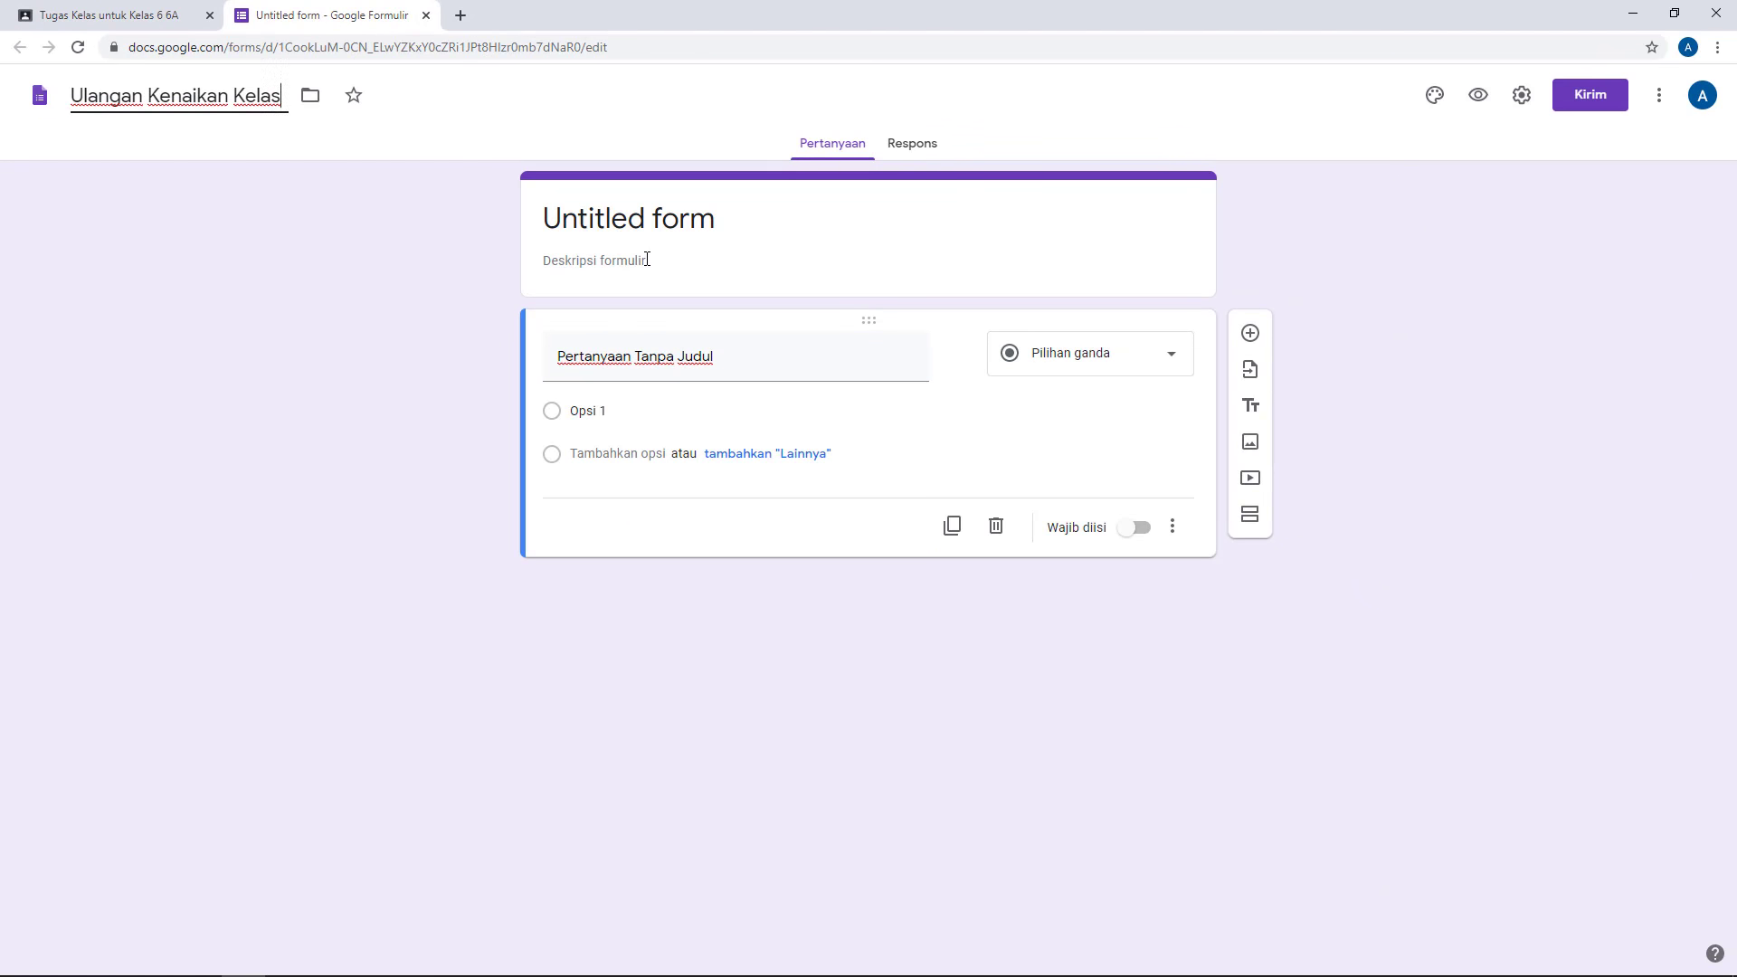
- Apply the form name as its heading and enter the description "Mata Pelajaran IPA Semester 2 Tahun Pelajaran 2019-2020"
{"action": "left_click", "coordinate": [647, 259]}
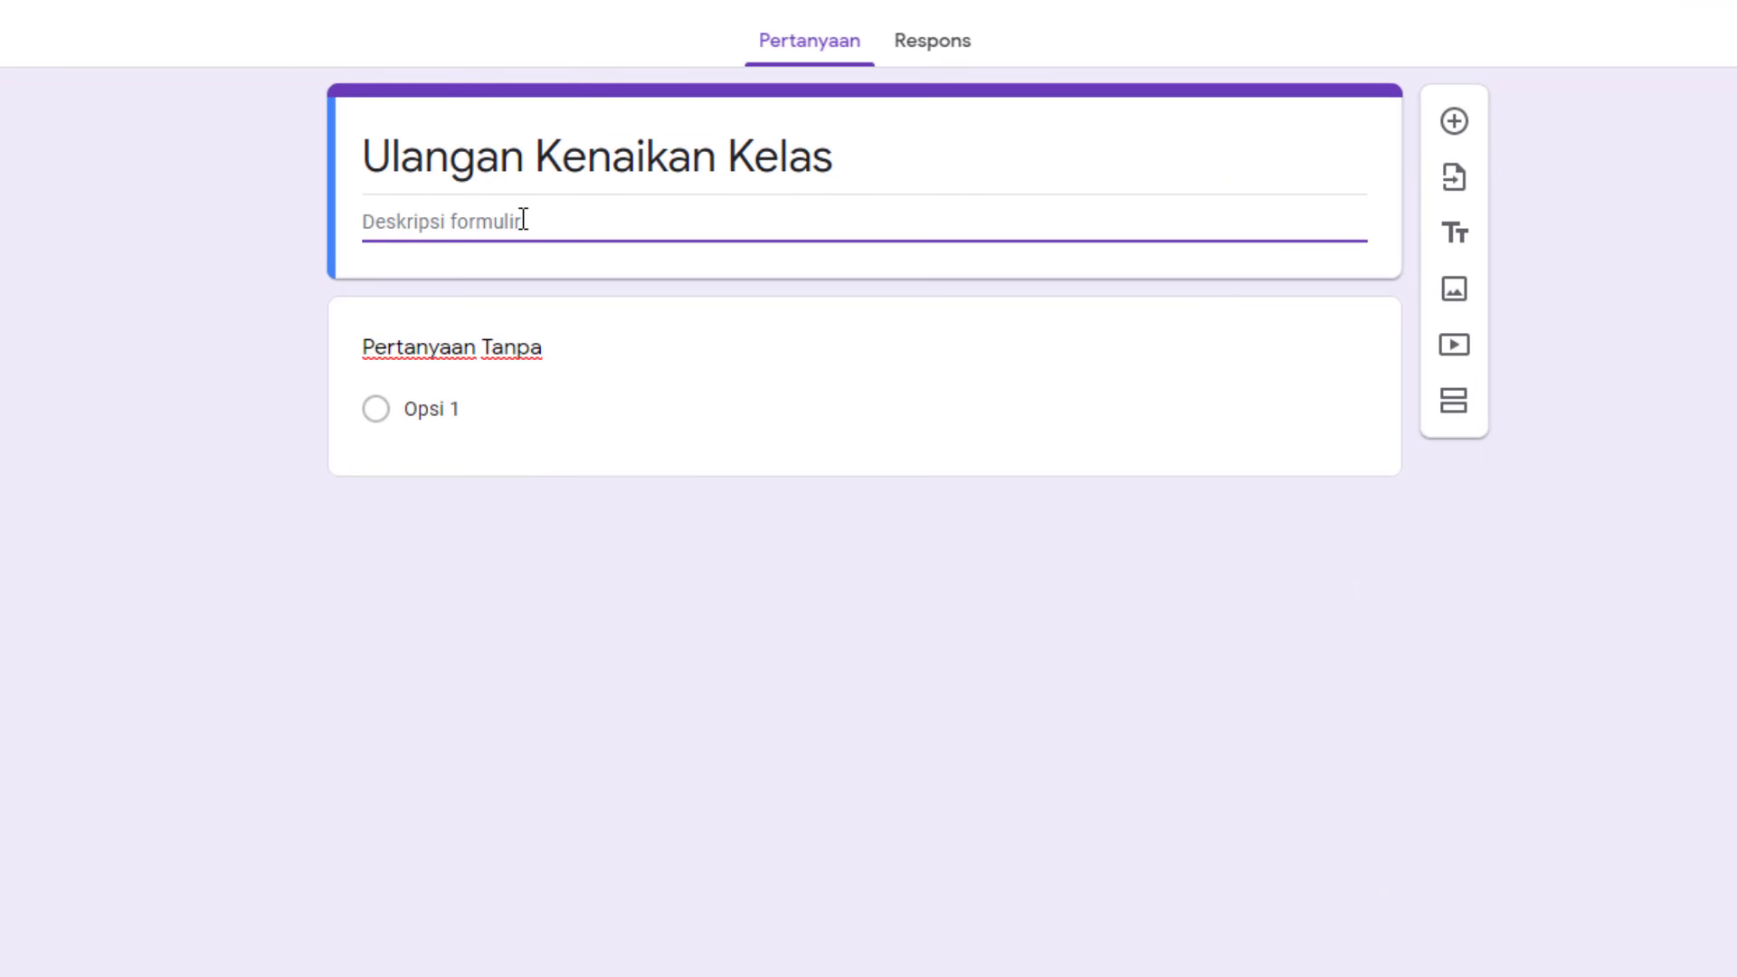
{"action": "type", "text": "U"}
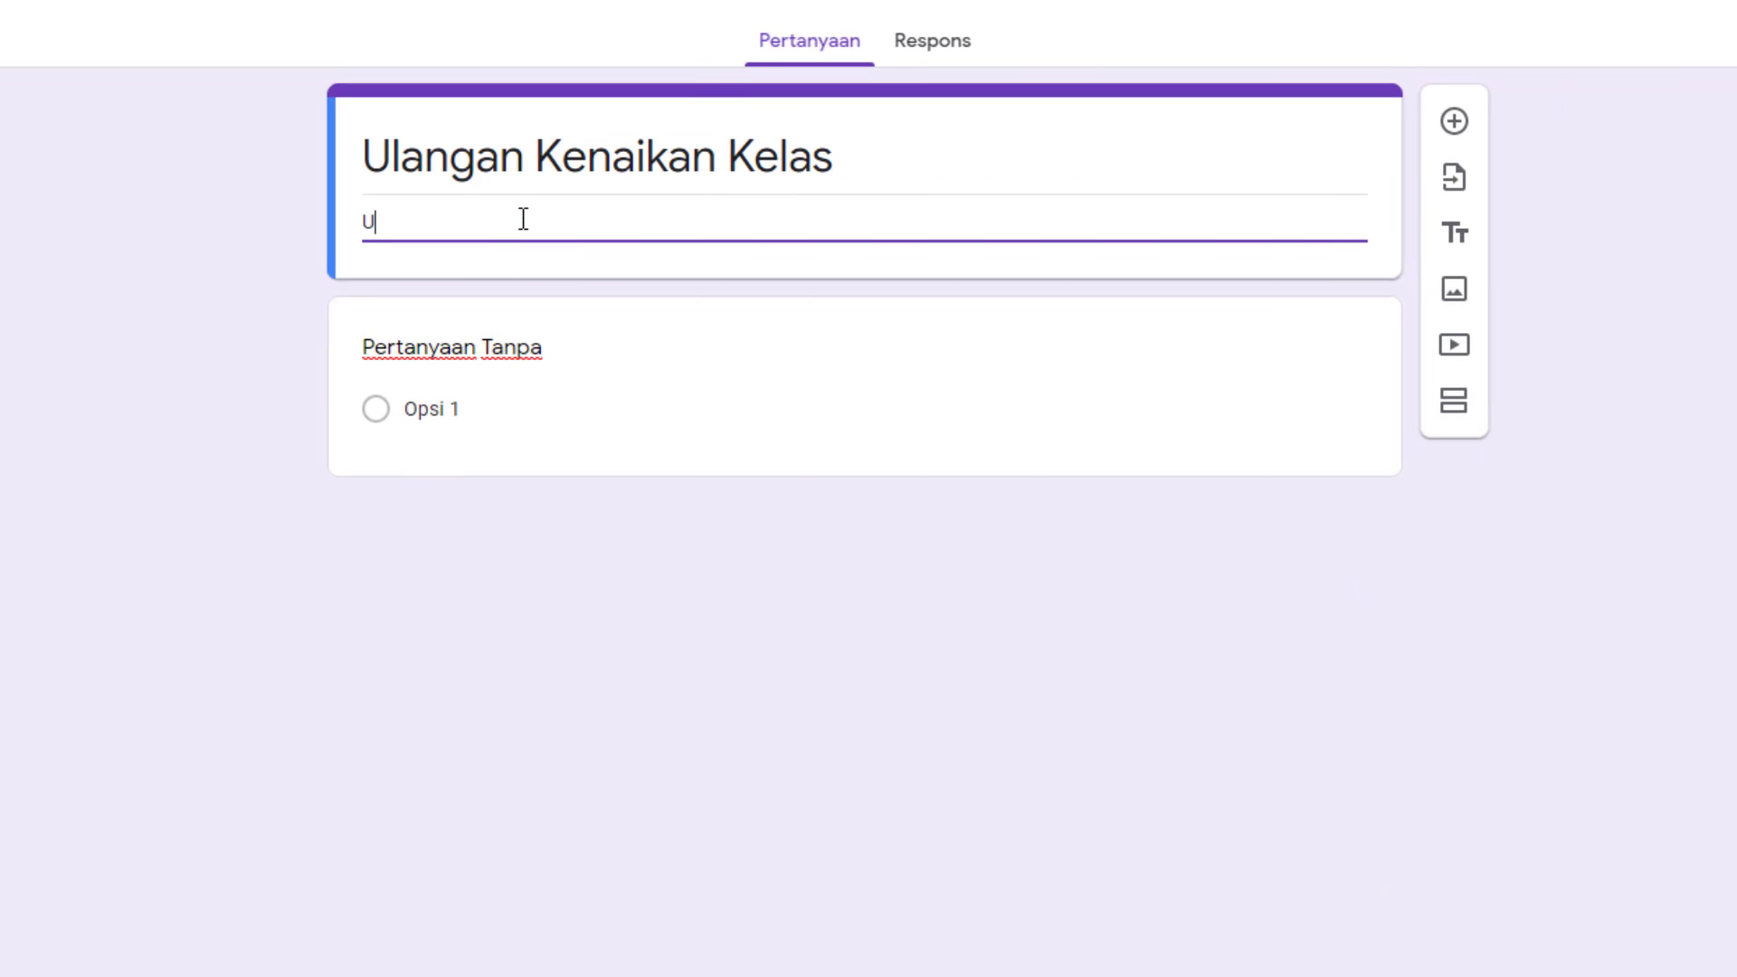
{"action": "key", "text": "BackSpace"}
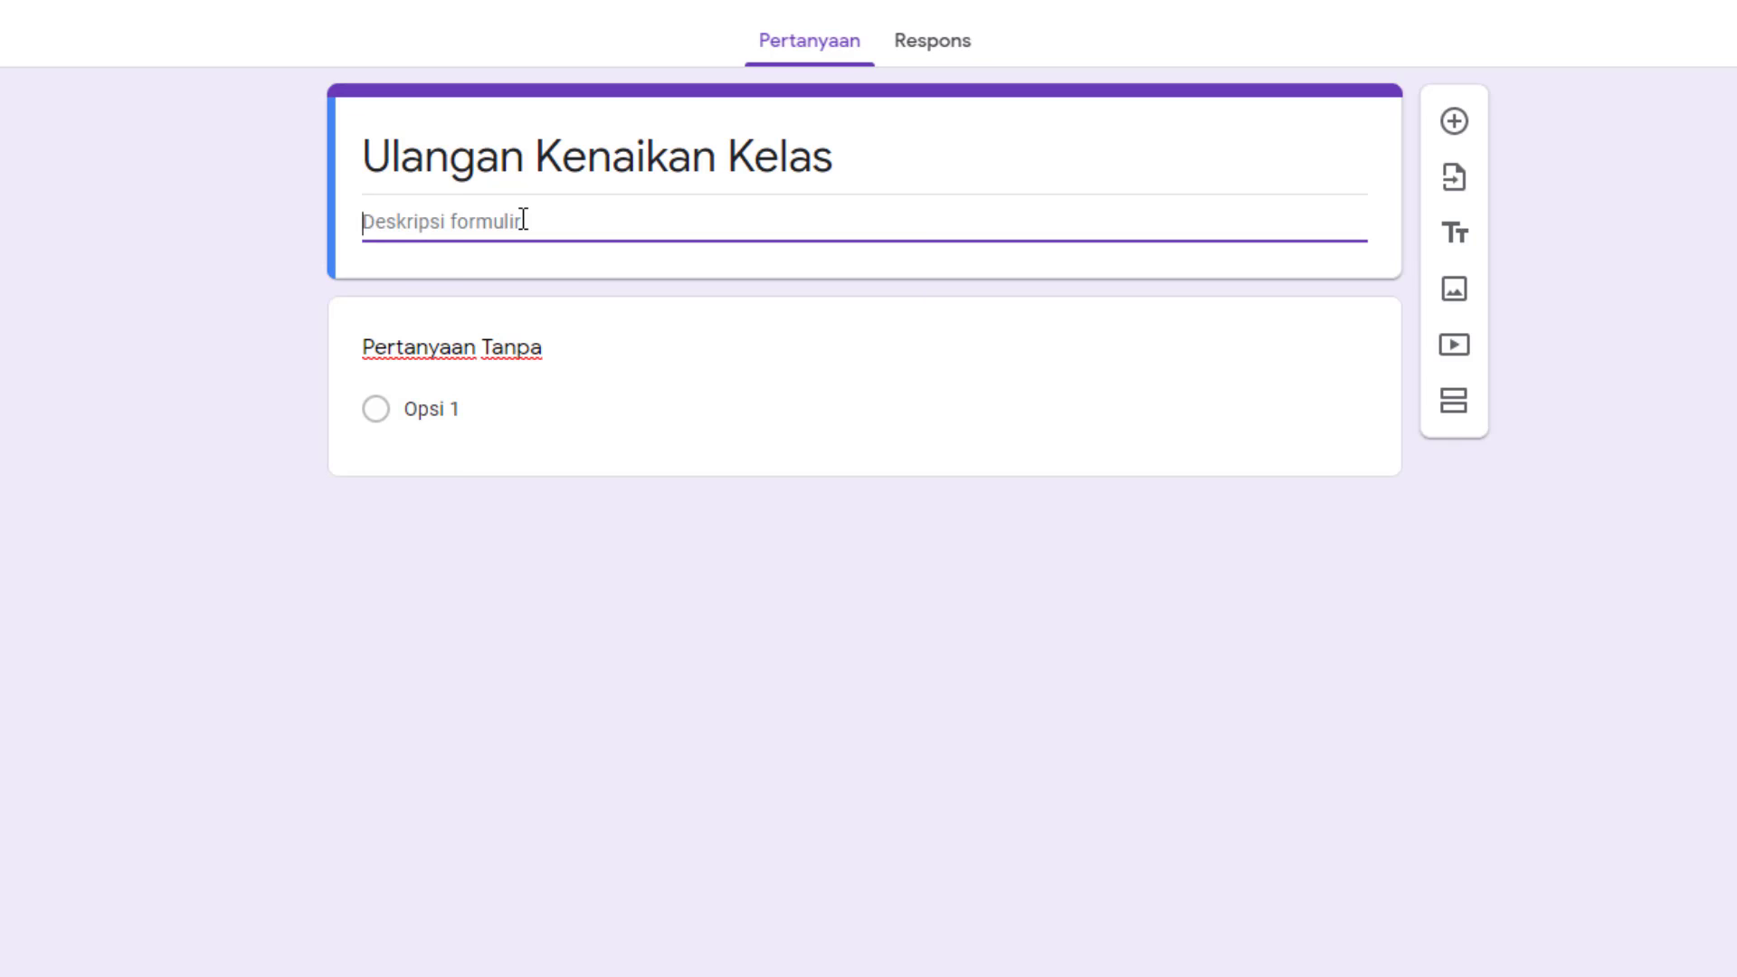
{"action": "type", "text": "Mata Pela"}
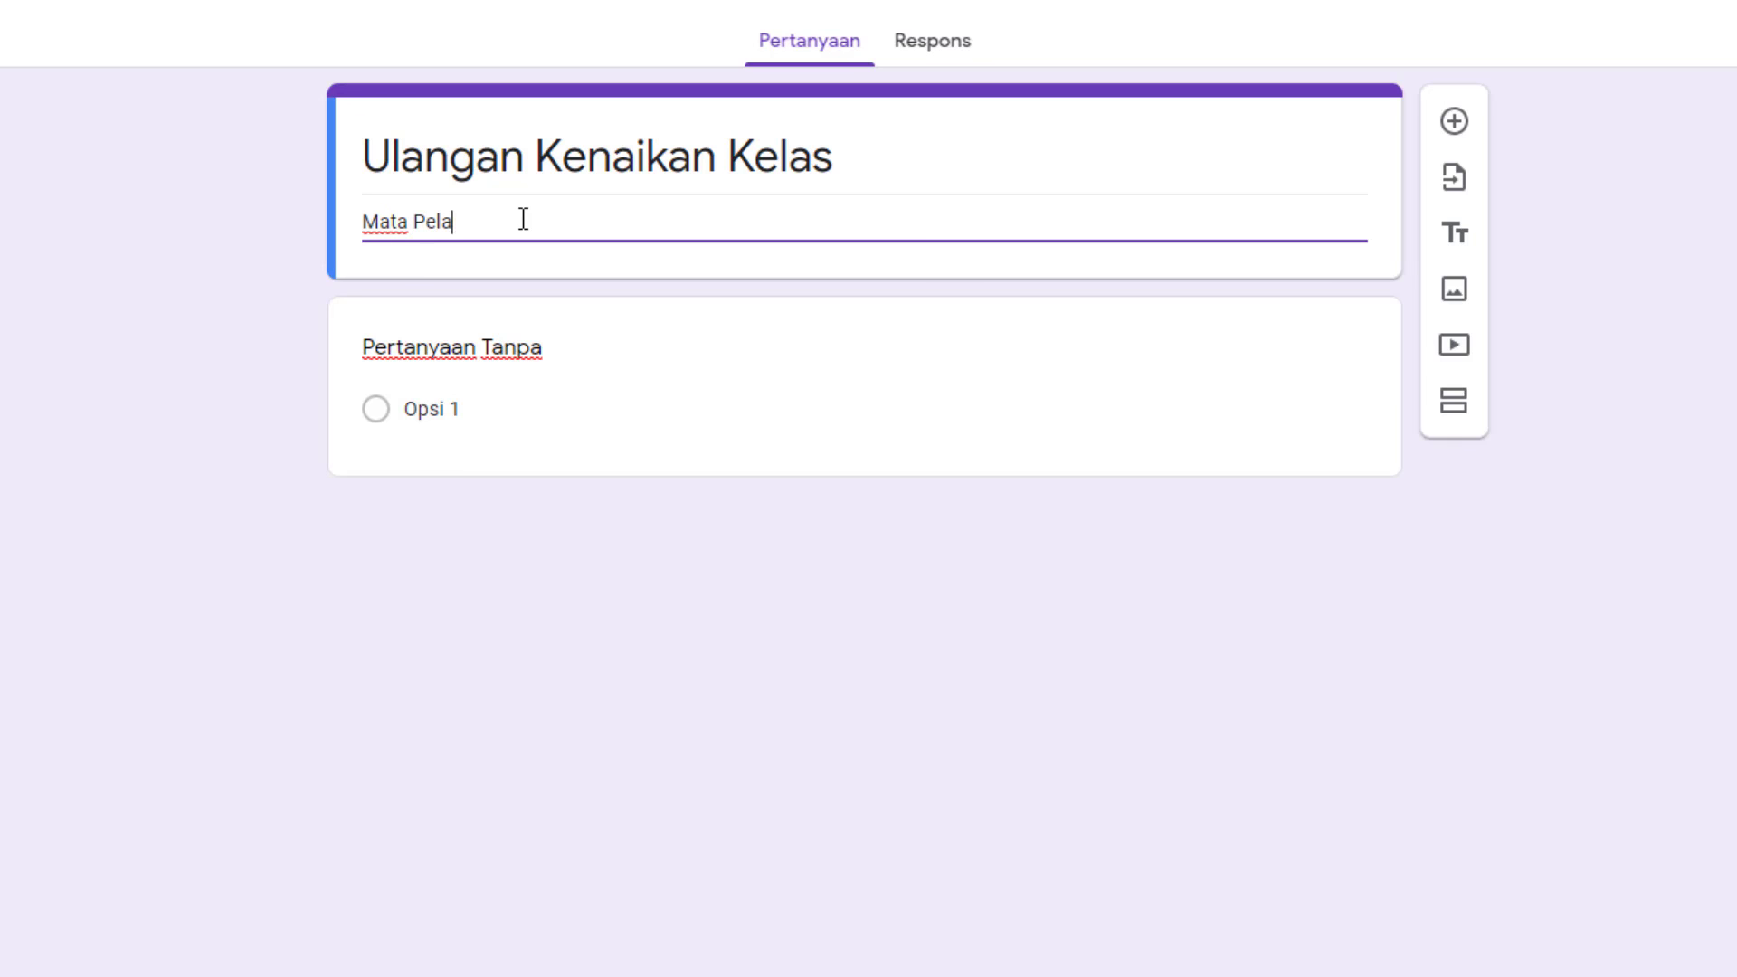
{"action": "type", "text": "jaran IPA Semestwer"}
{"action": "key", "text": "BackSpace"}
{"action": "key", "text": "BackSpace"}
{"action": "key", "text": "BackSpace"}
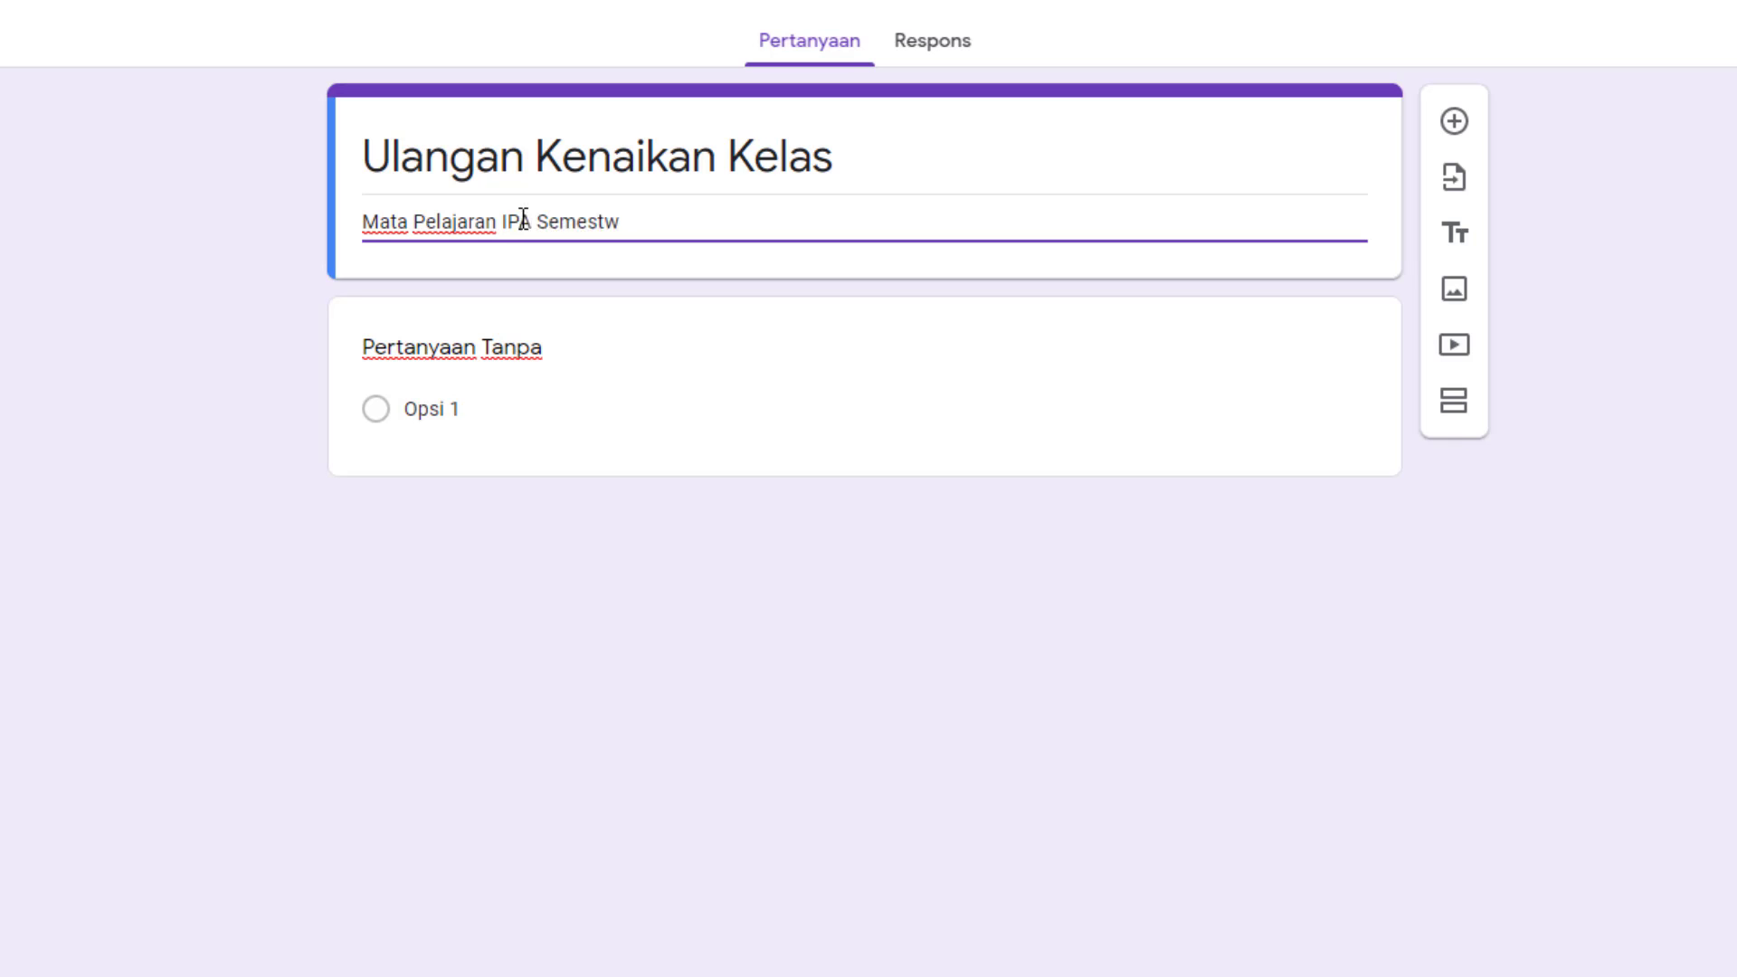
{"action": "type", "text": "er 2 Taahu"}
{"action": "key", "text": "BackSpace"}
{"action": "key", "text": "BackSpace"}
{"action": "type", "text": "h"}
{"action": "key", "text": "BackSpace"}
{"action": "key", "text": "BackSpace"}
{"action": "type", "text": "hun Pelajaran 2019-2020"}
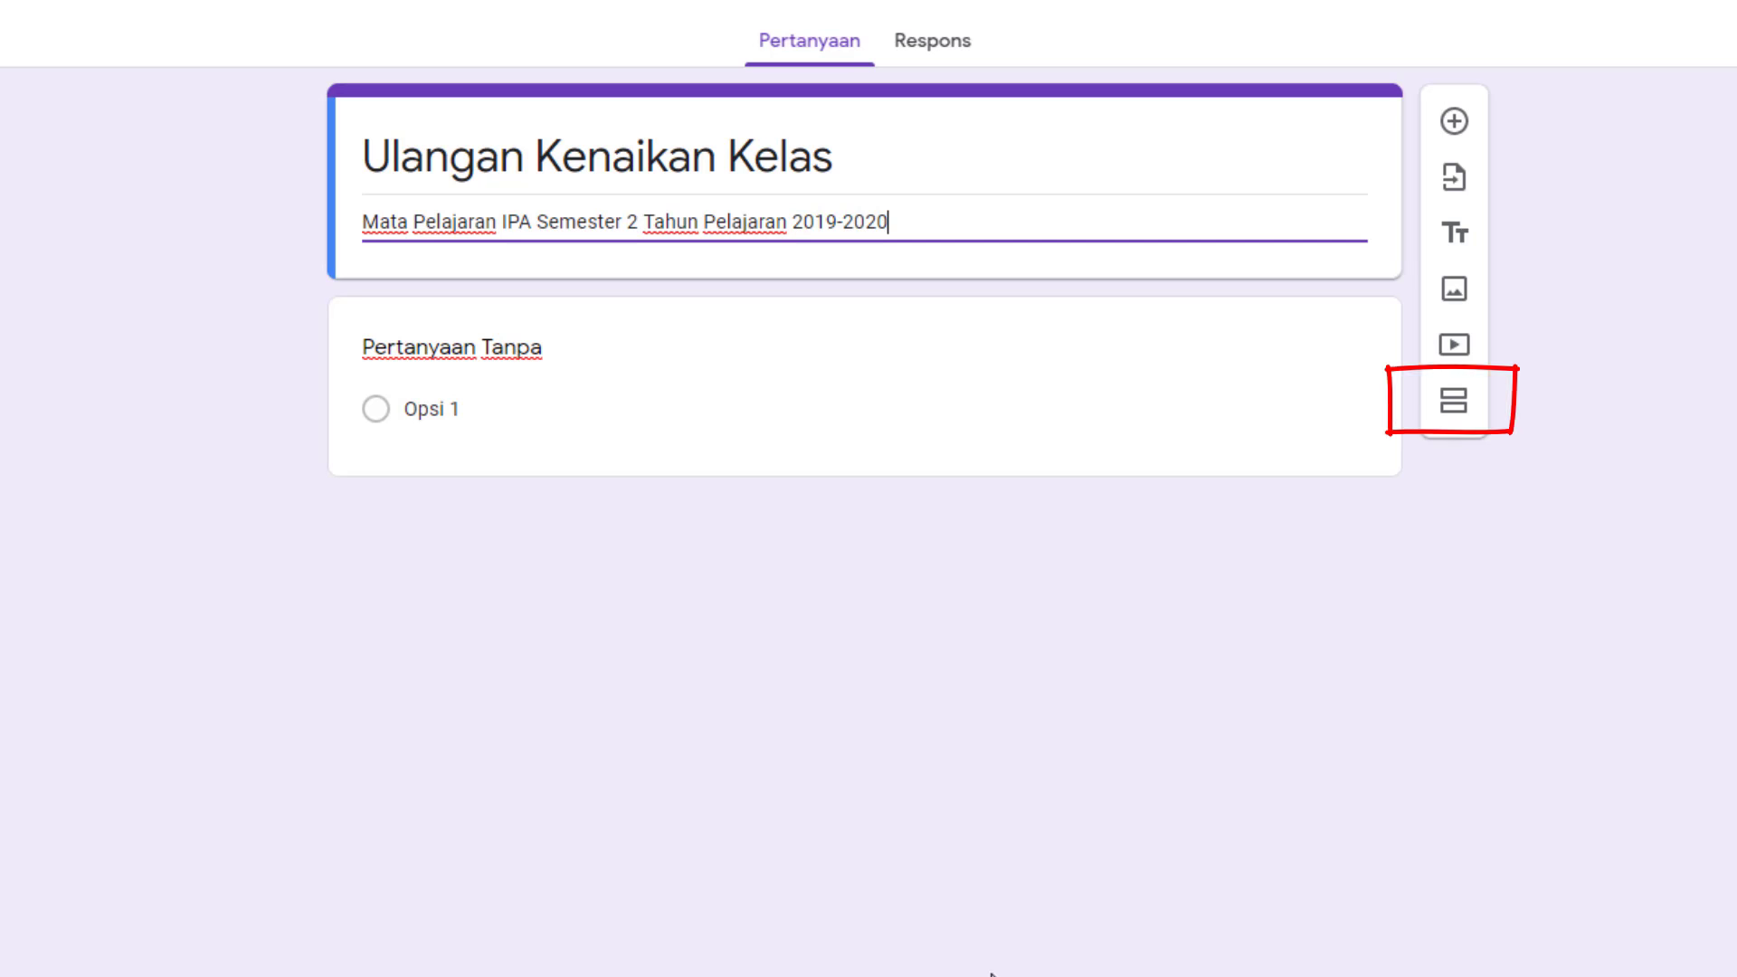
- Add a second section below the form header and title it "Identitas Siswa"
{"action": "left_click", "coordinate": [1468, 421]}
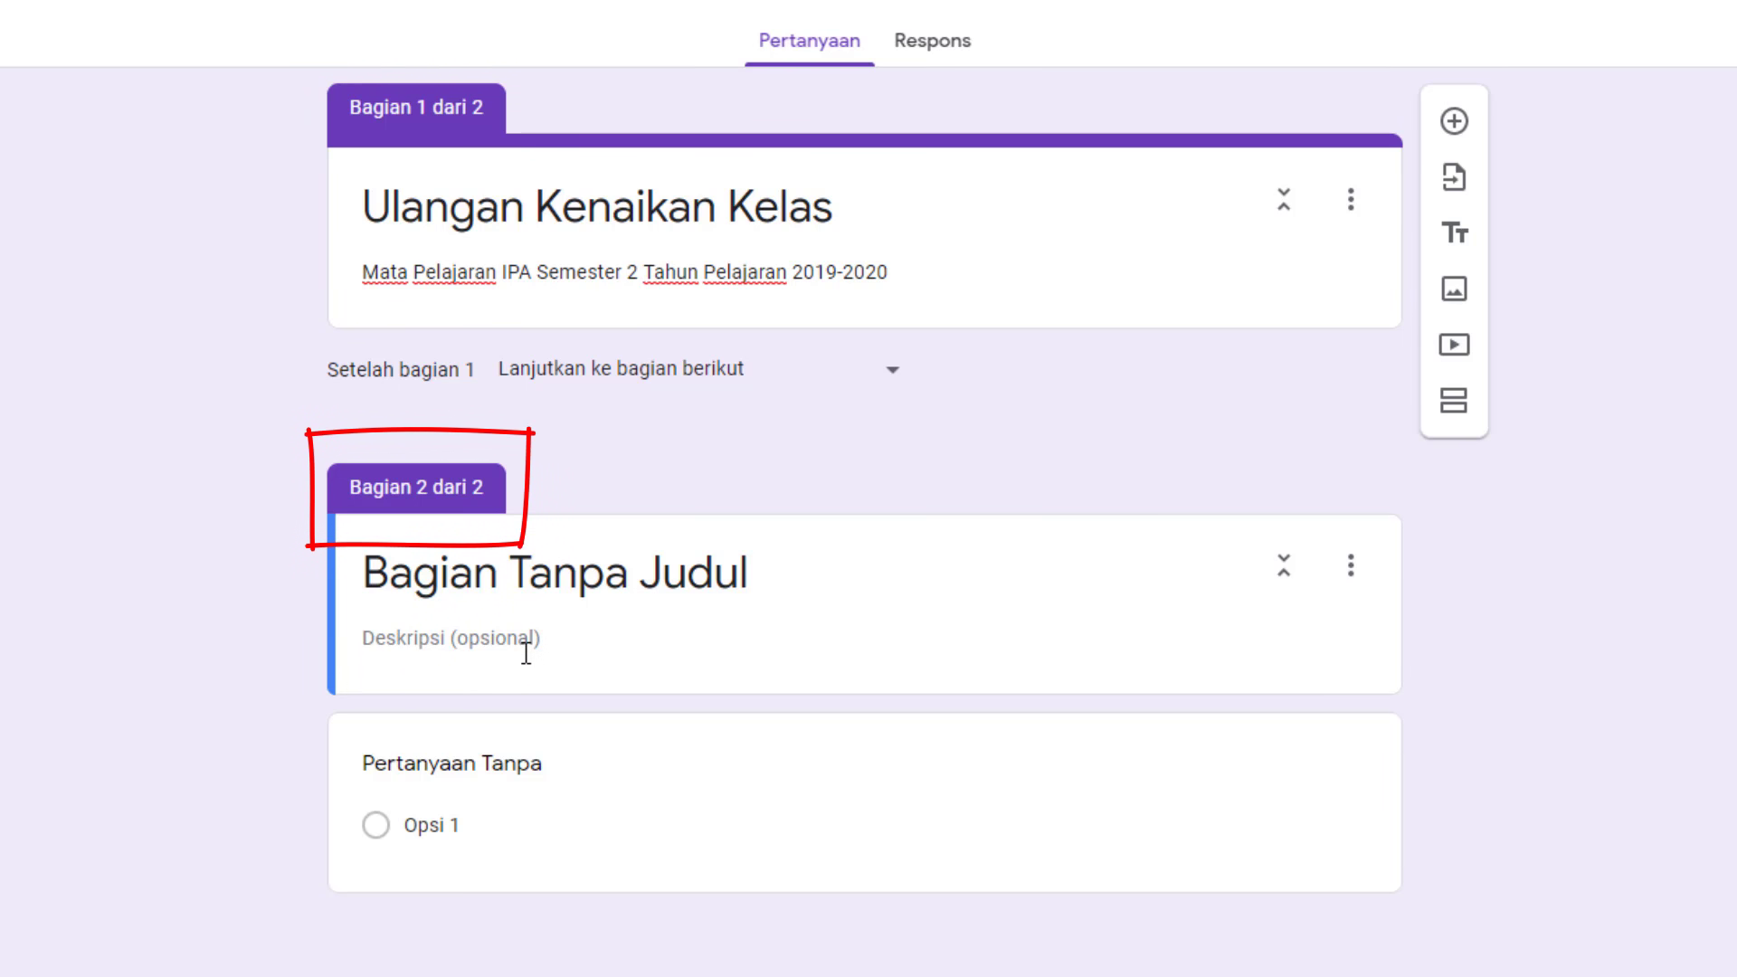
{"action": "left_click", "coordinate": [721, 579]}
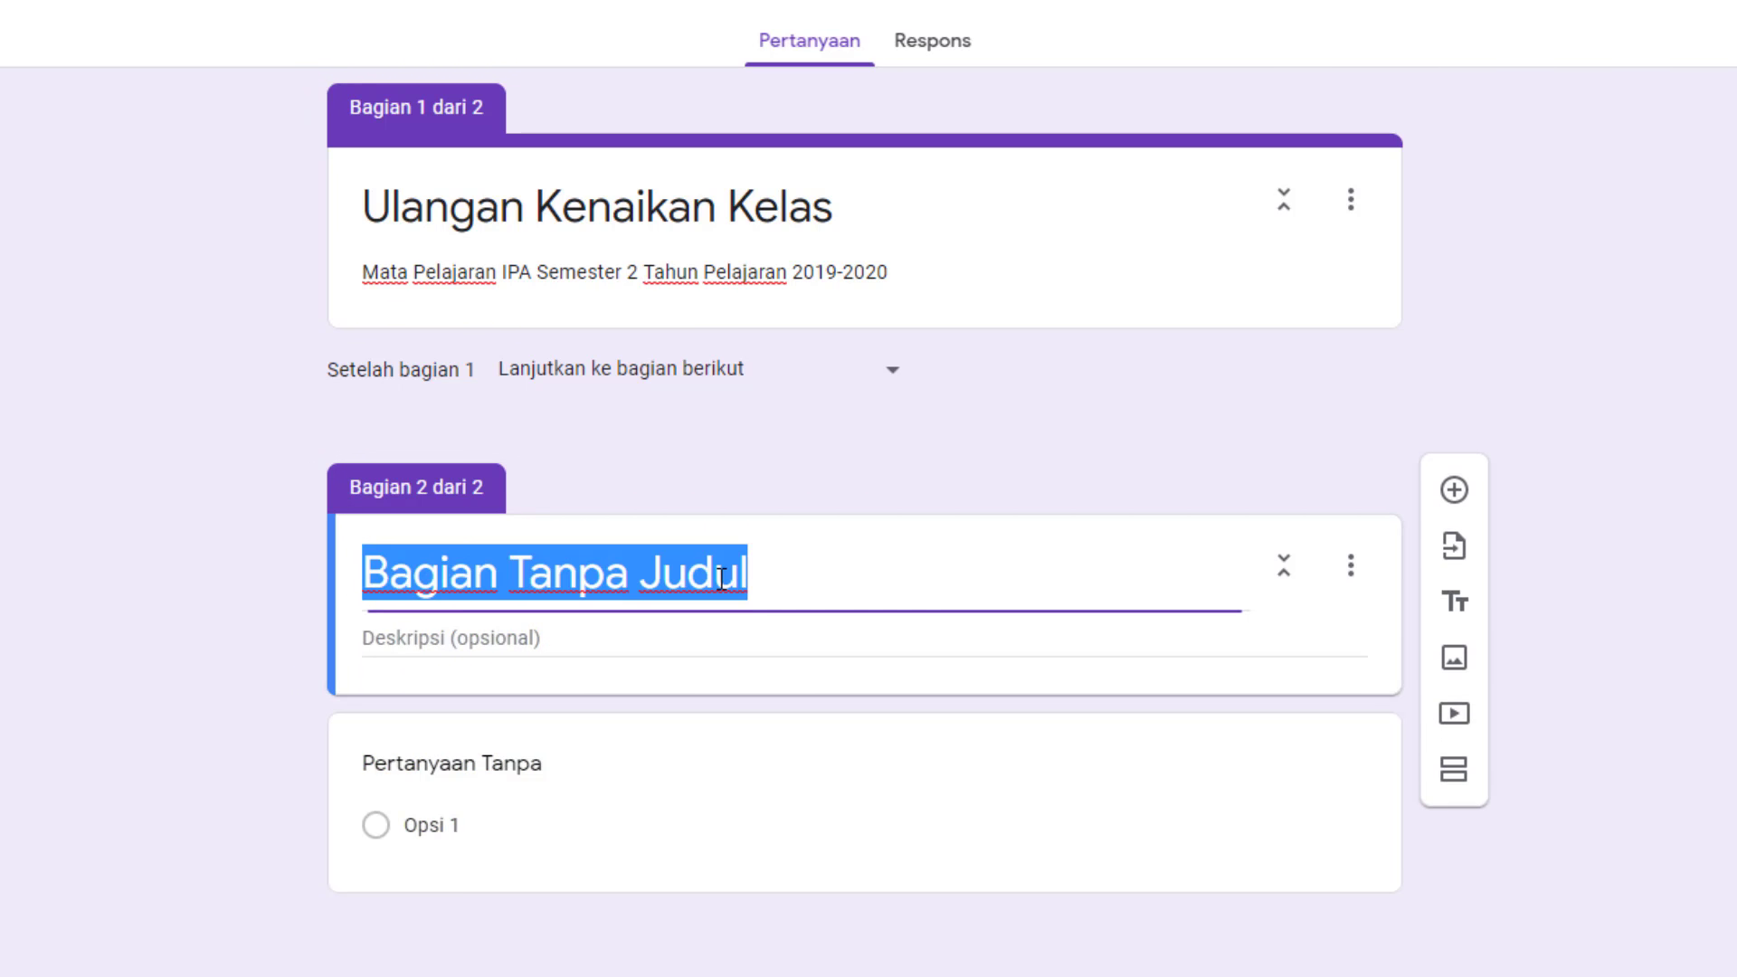
{"action": "type", "text": "Identita"}
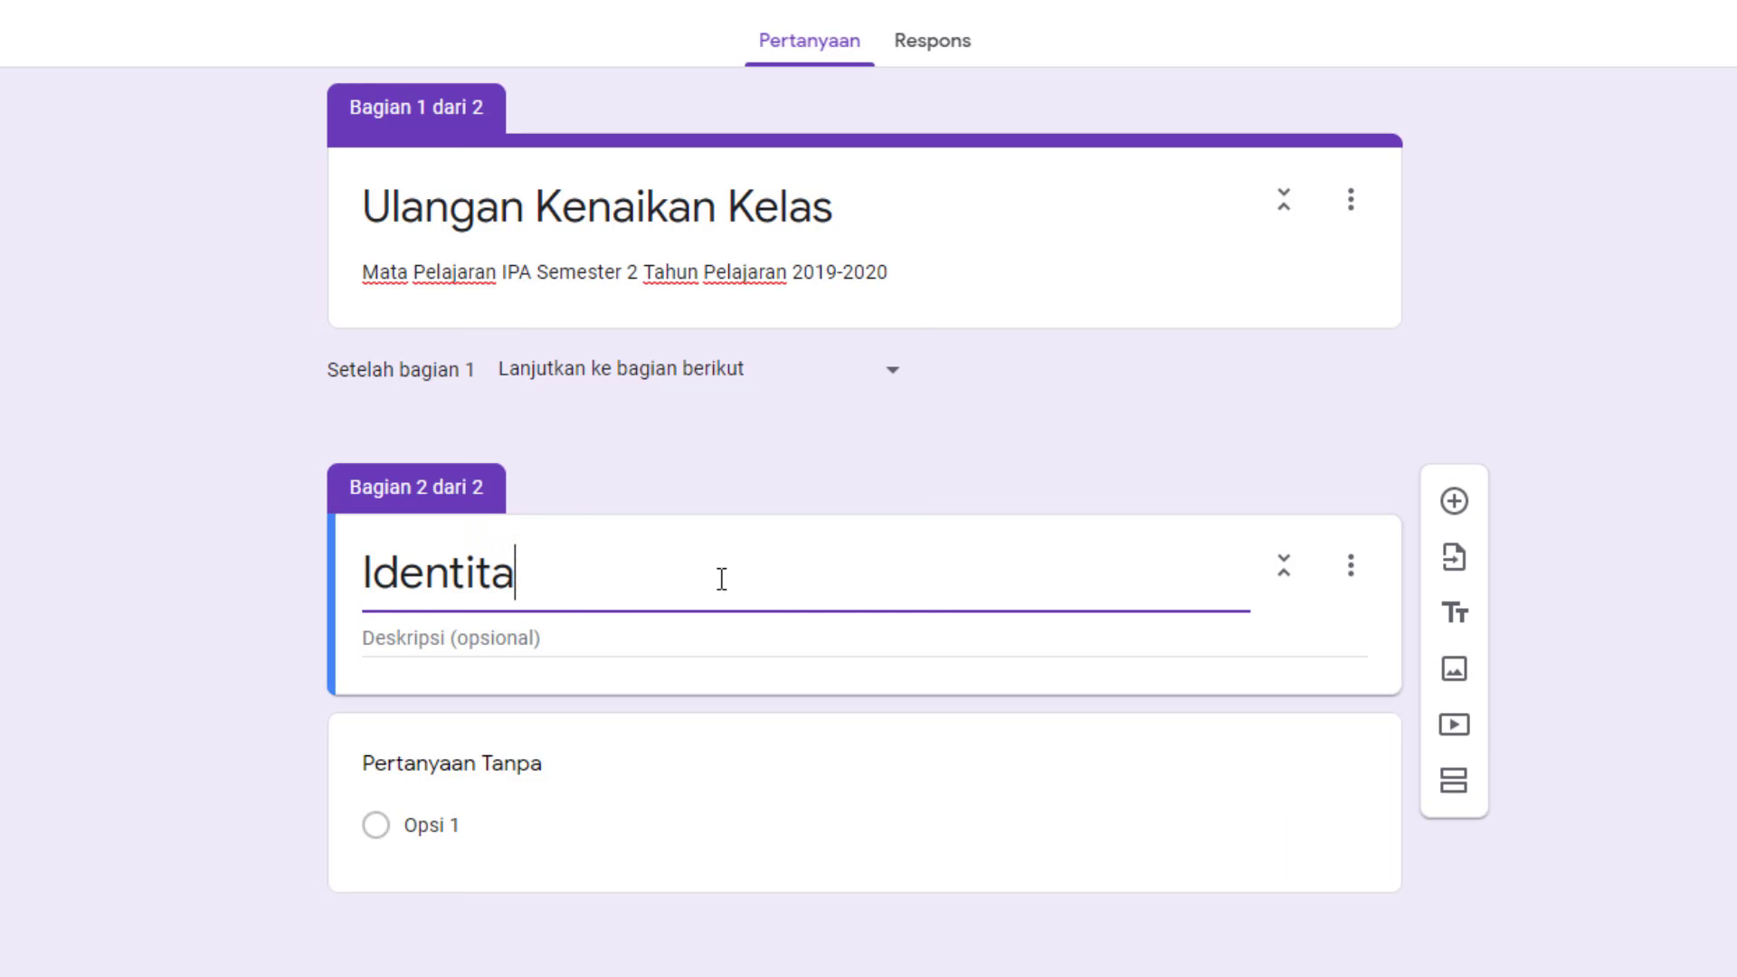
{"action": "type", "text": "s Siswa"}
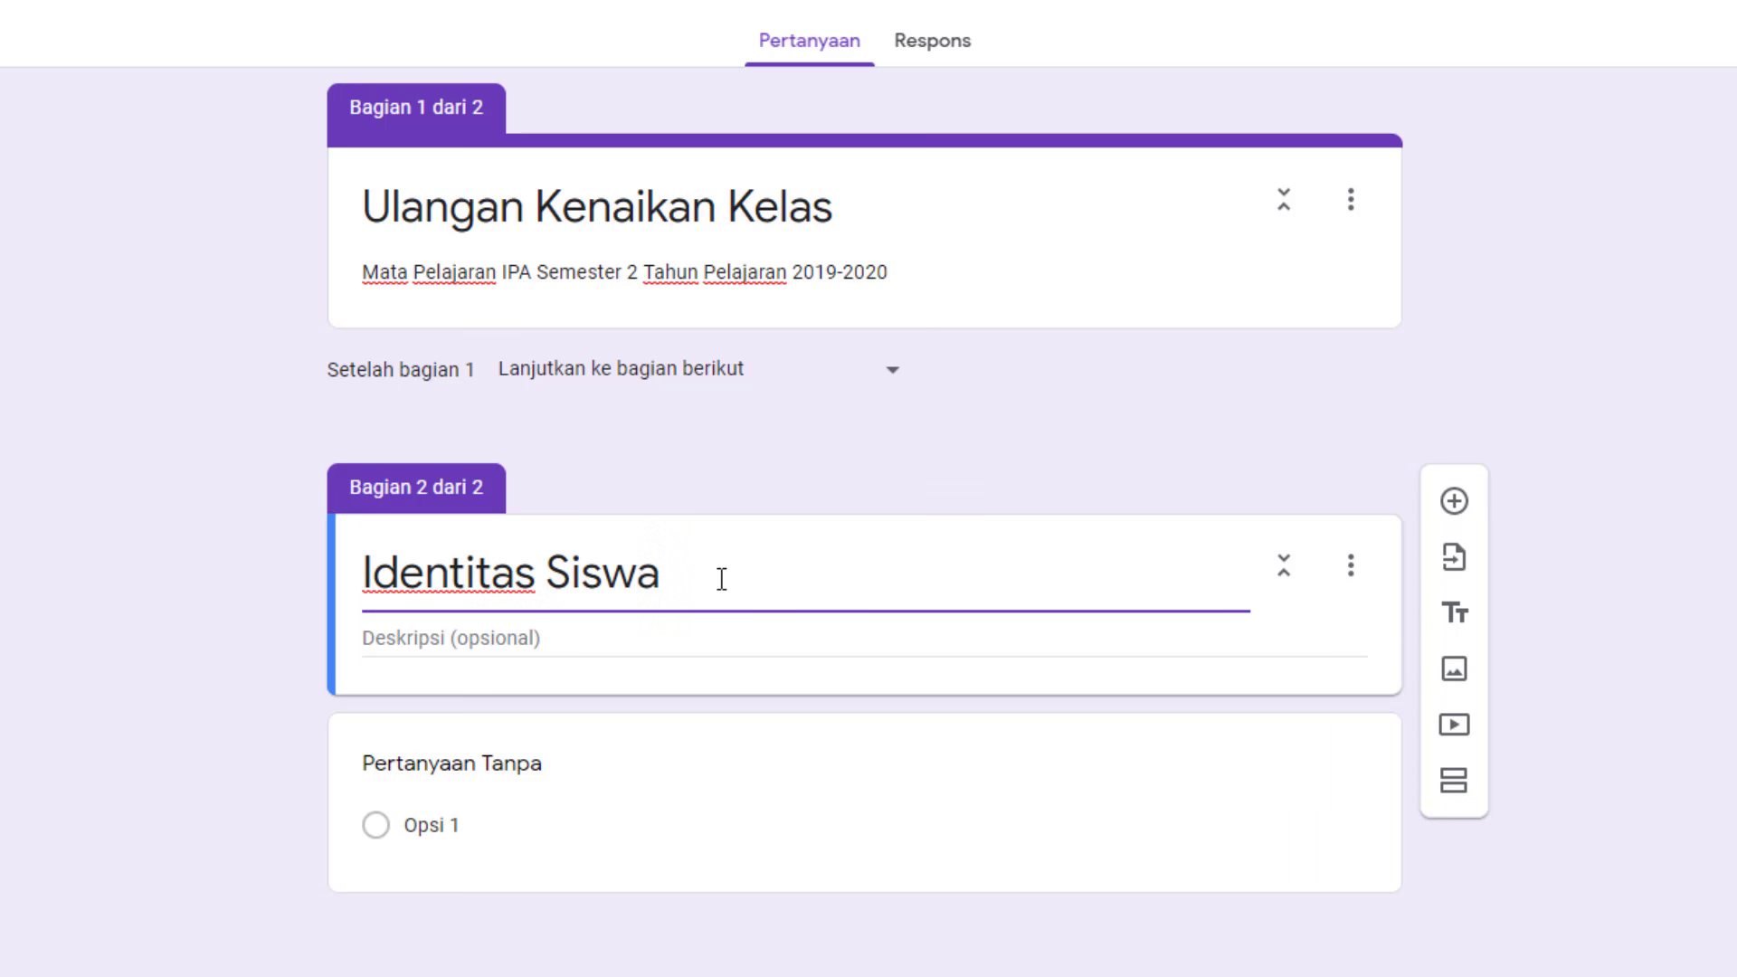
- Enter "Ketik Identitas Siswa dengan lengkap" as the description of the Identitas Siswa section
{"action": "left_click", "coordinate": [648, 649]}
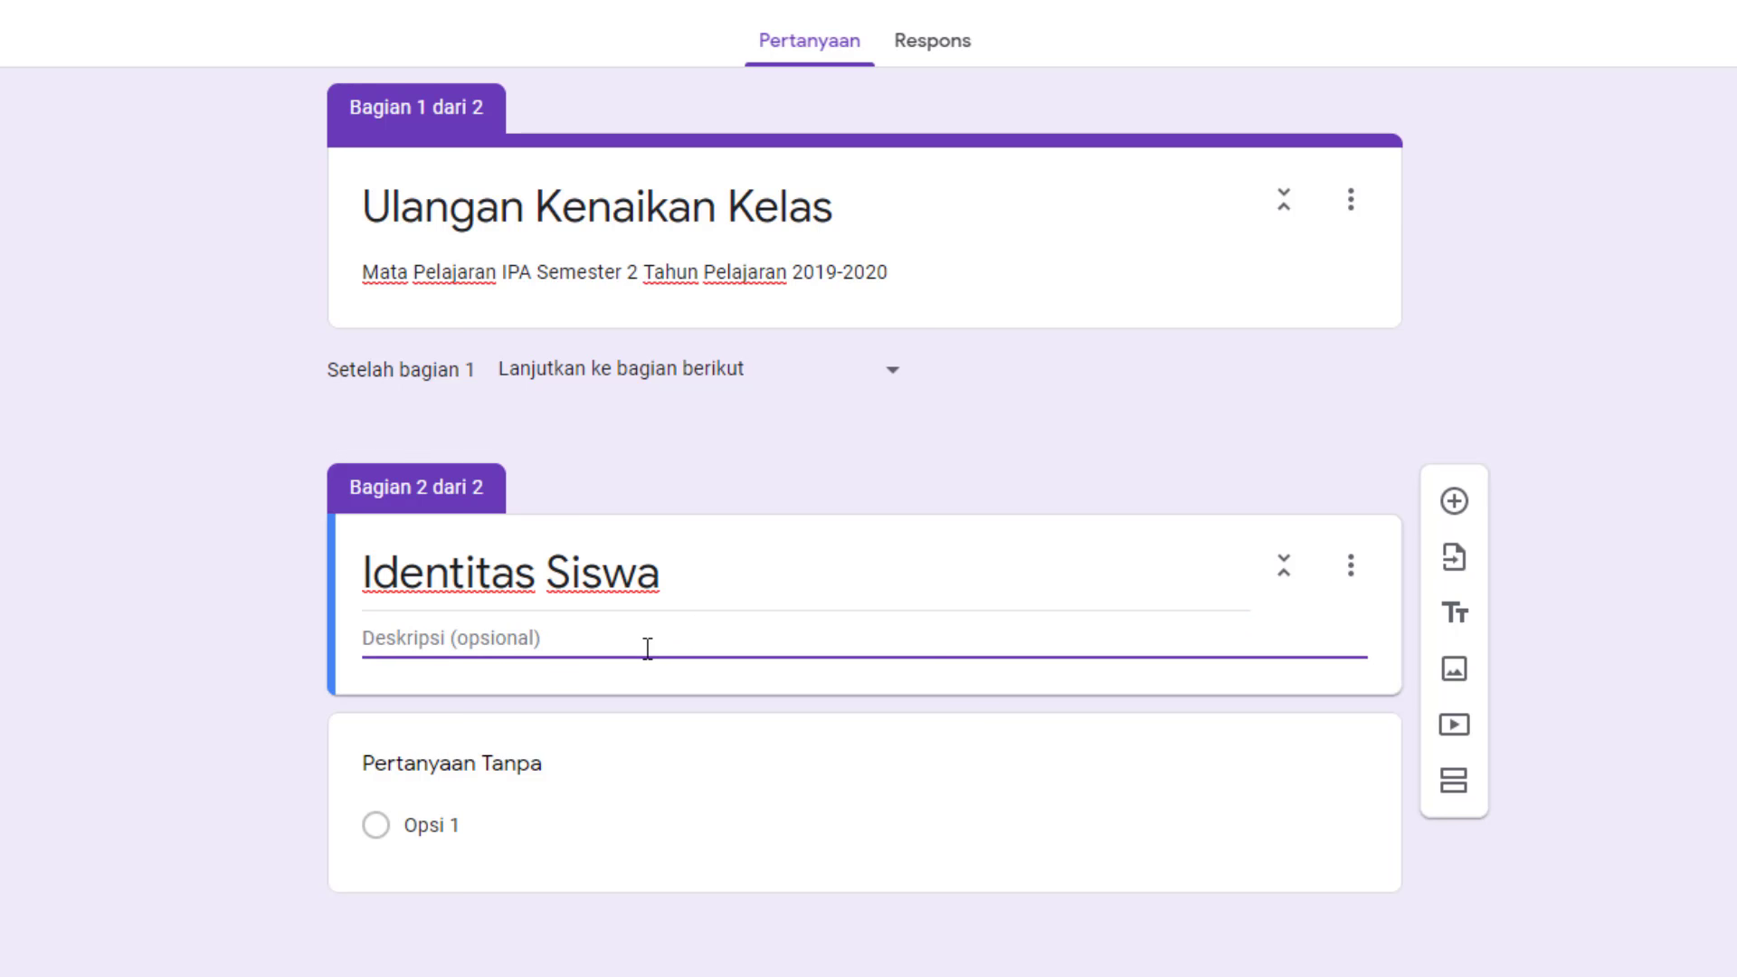
{"action": "type", "text": "Tul"}
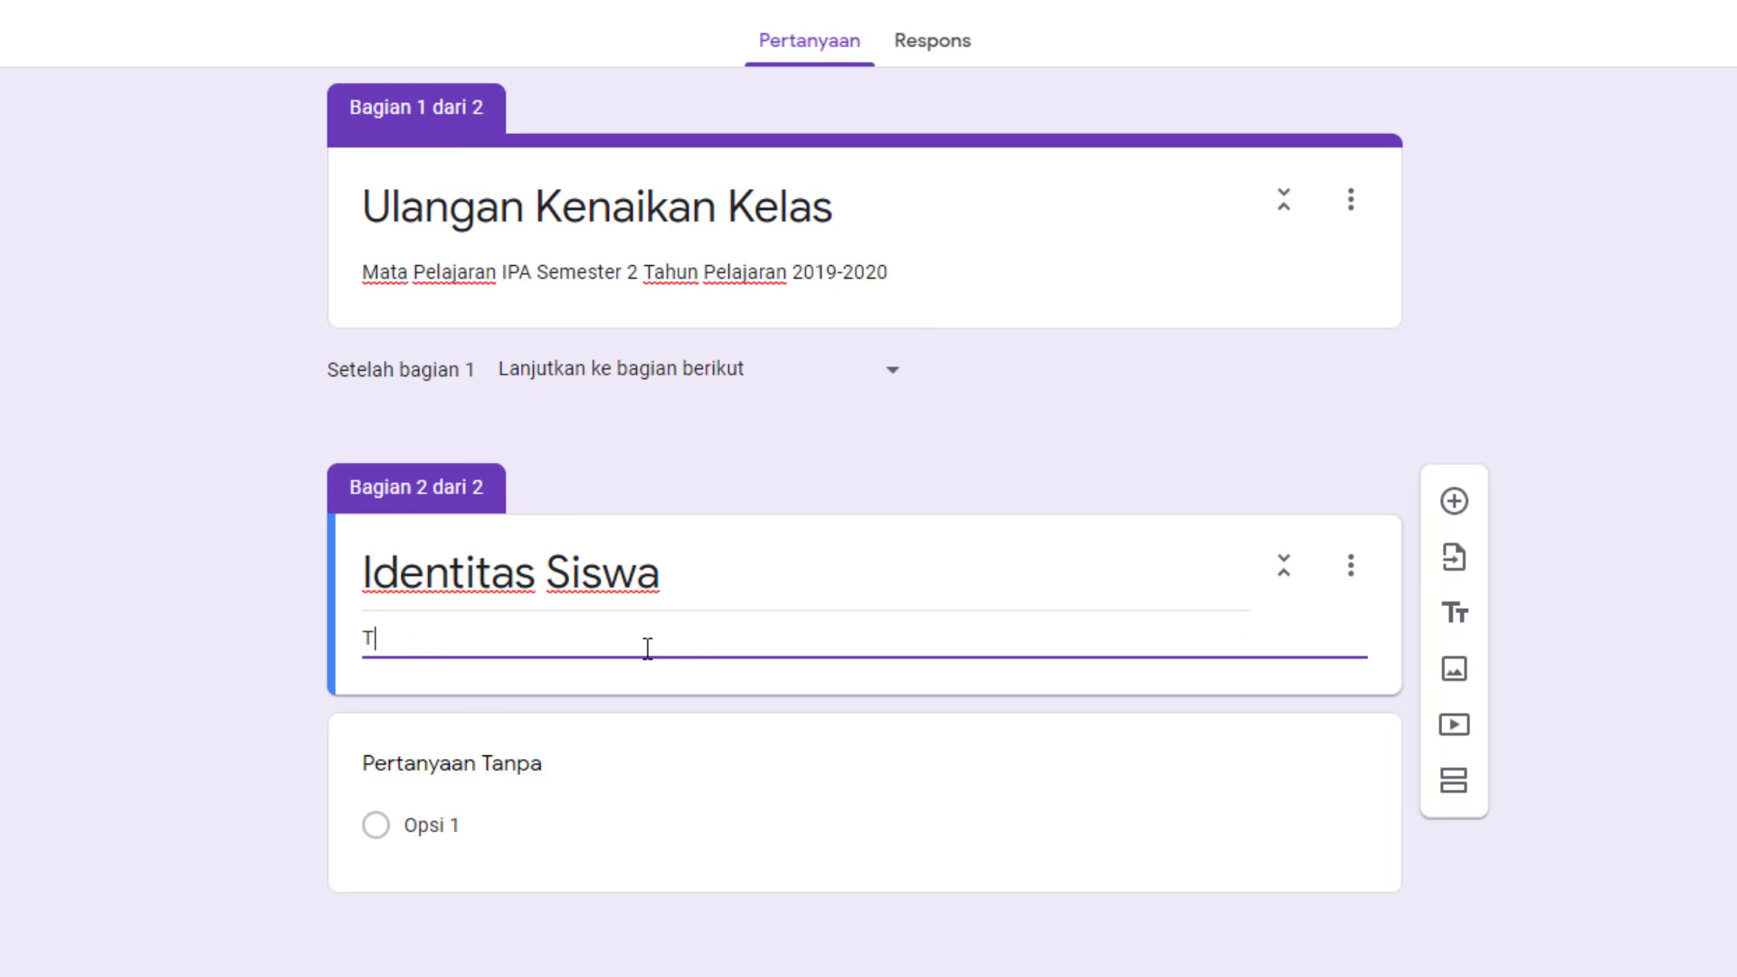
{"action": "key", "text": "BackSpace"}
{"action": "key", "text": "BackSpace"}
{"action": "key", "text": "BackSpace"}
{"action": "type", "text": "Ketik Identitas "}
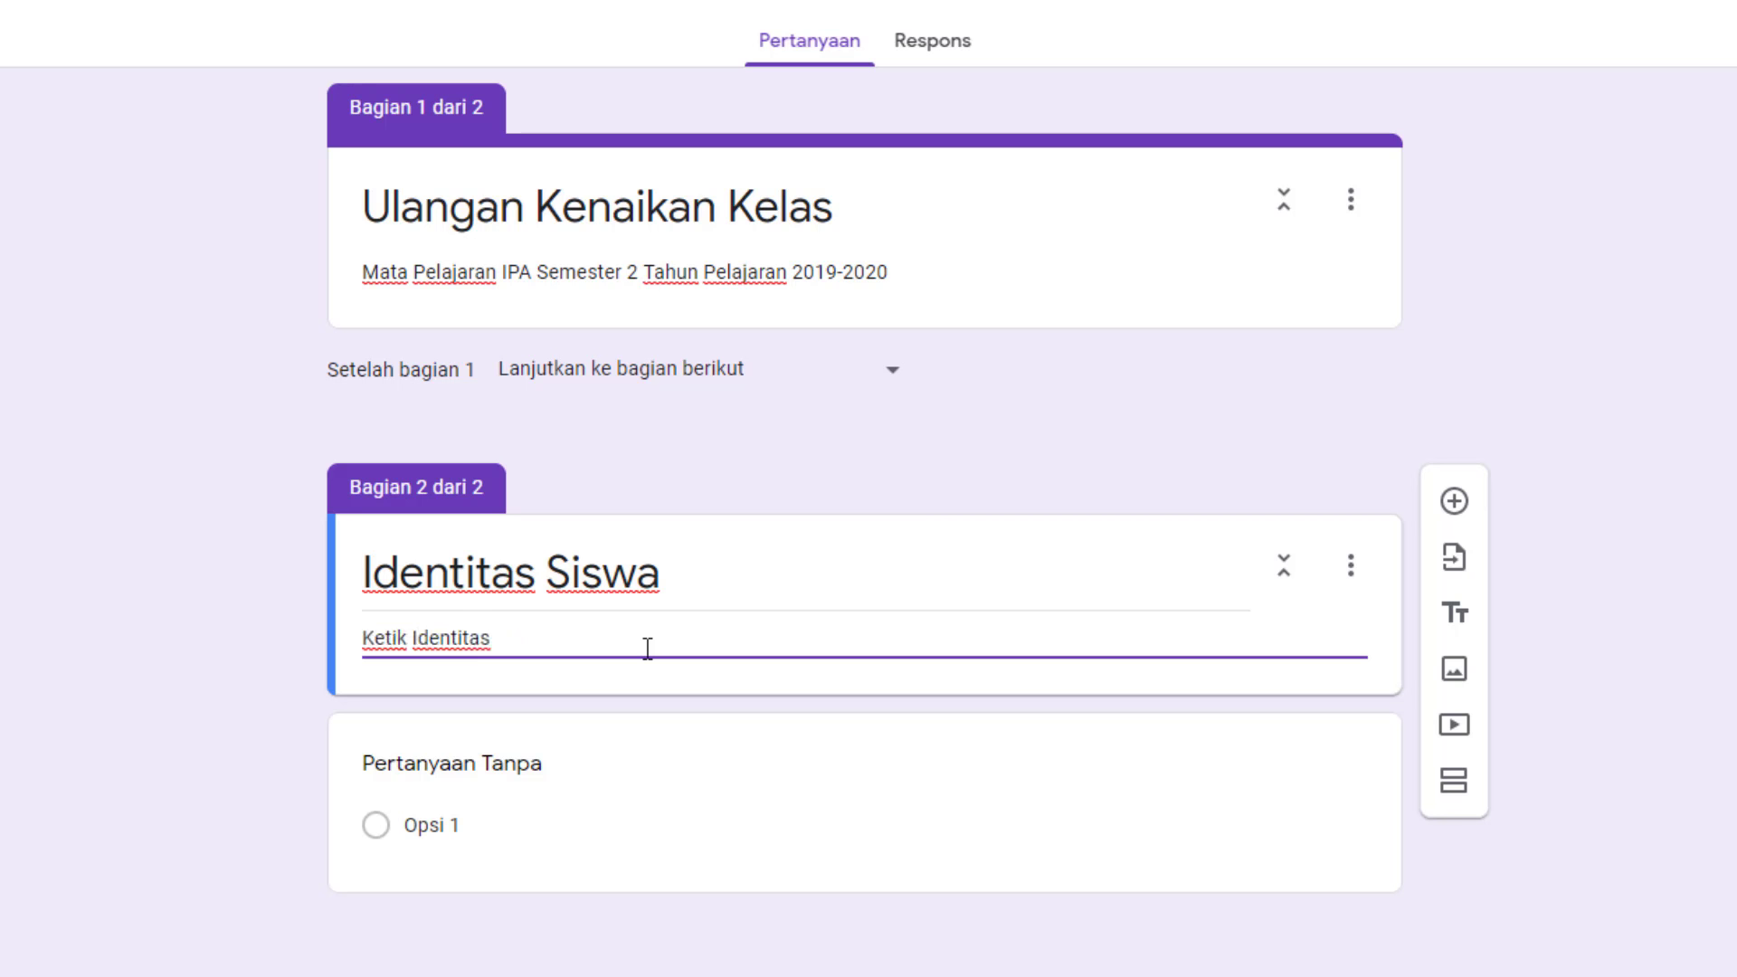
{"action": "type", "text": "Siswa dengan "}
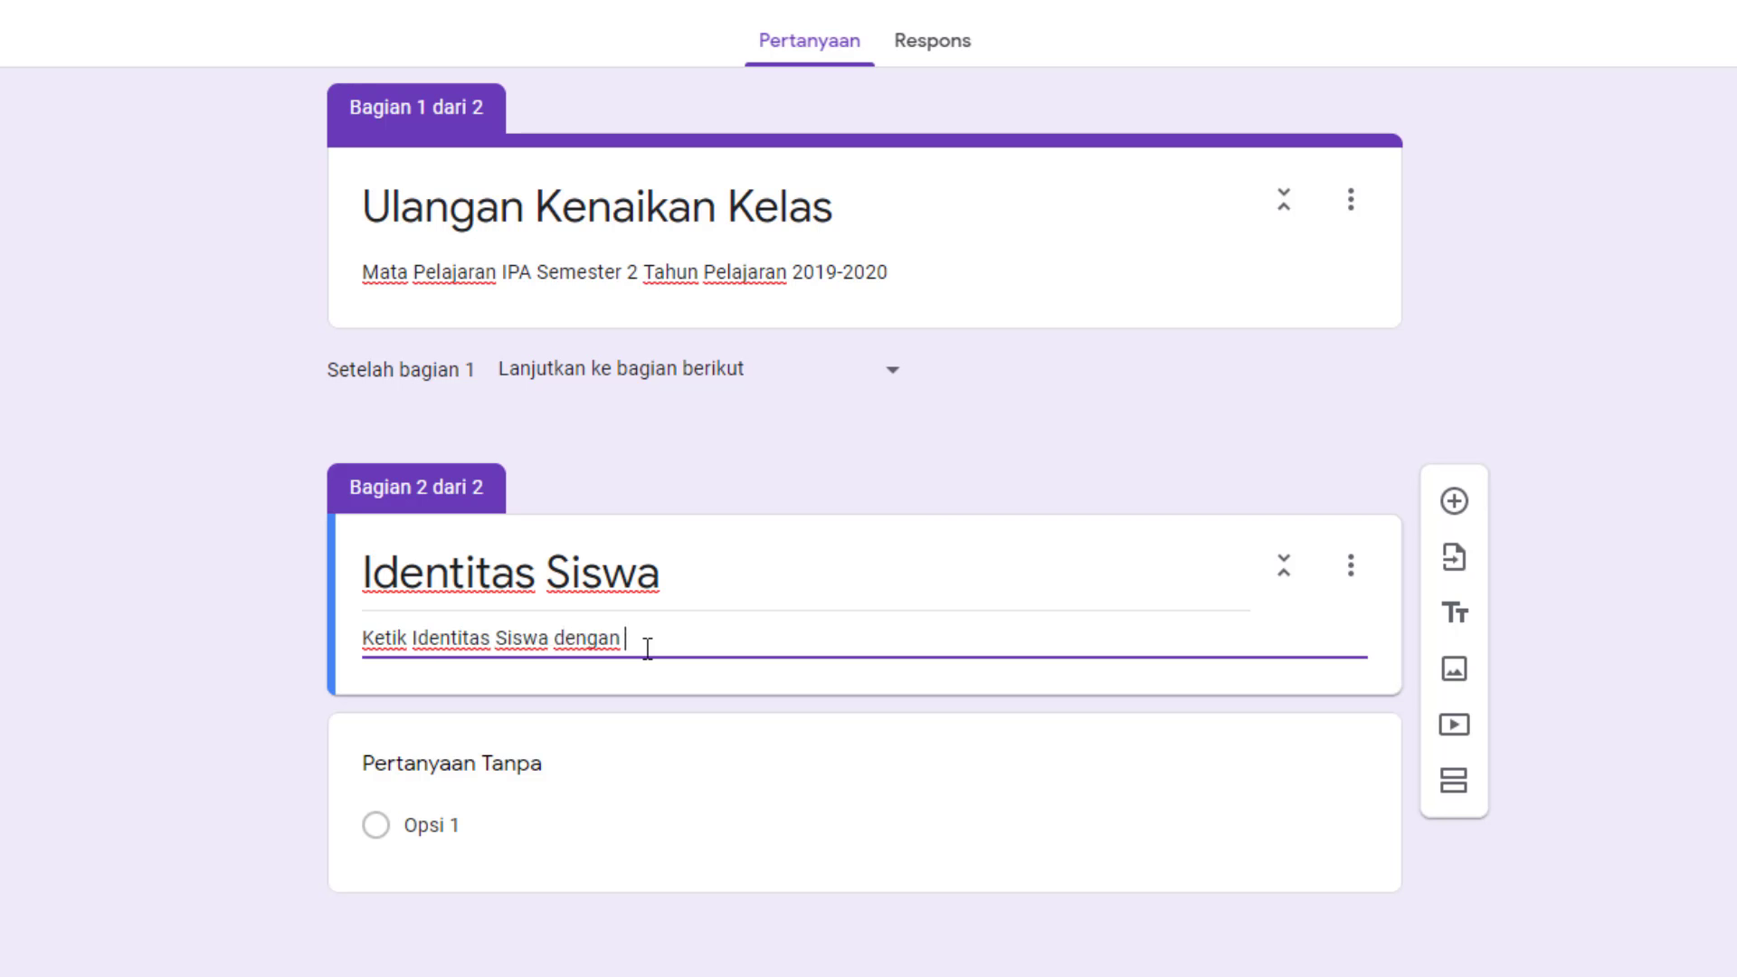
{"action": "type", "text": "lengkap"}
- Turn the untitled question into a required short-answer question titled "Nama Siswa"
{"action": "left_click", "coordinate": [598, 765]}
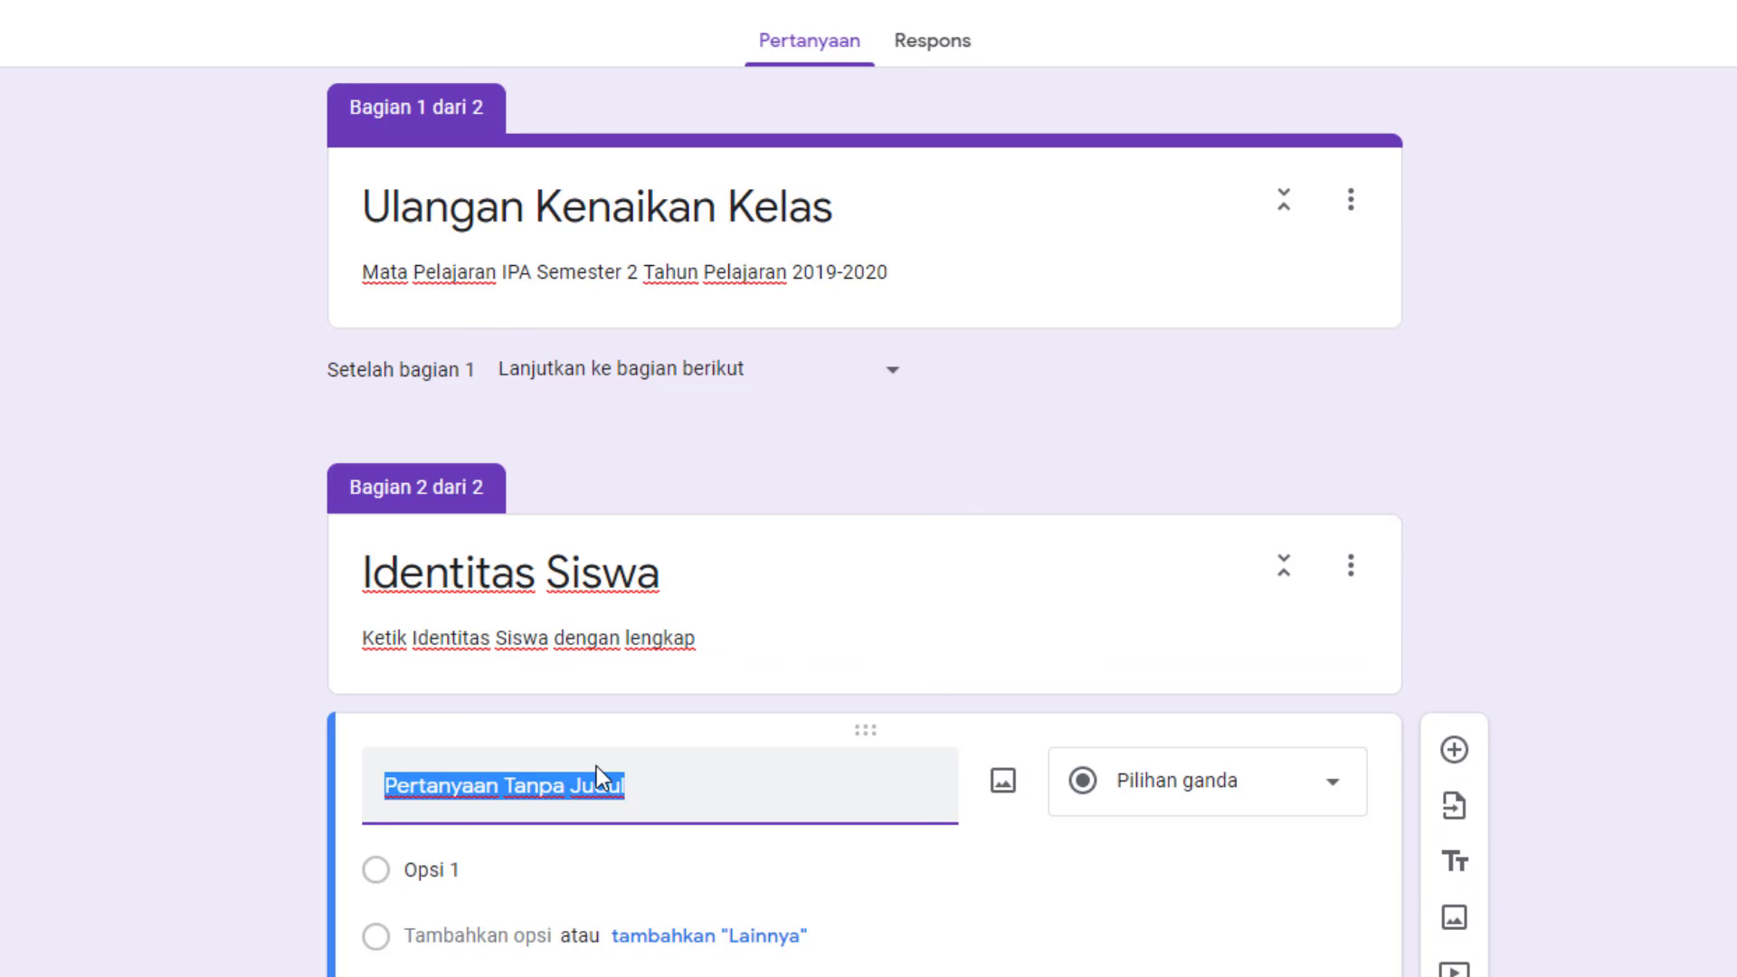
{"action": "type", "text": "Nama Siswa"}
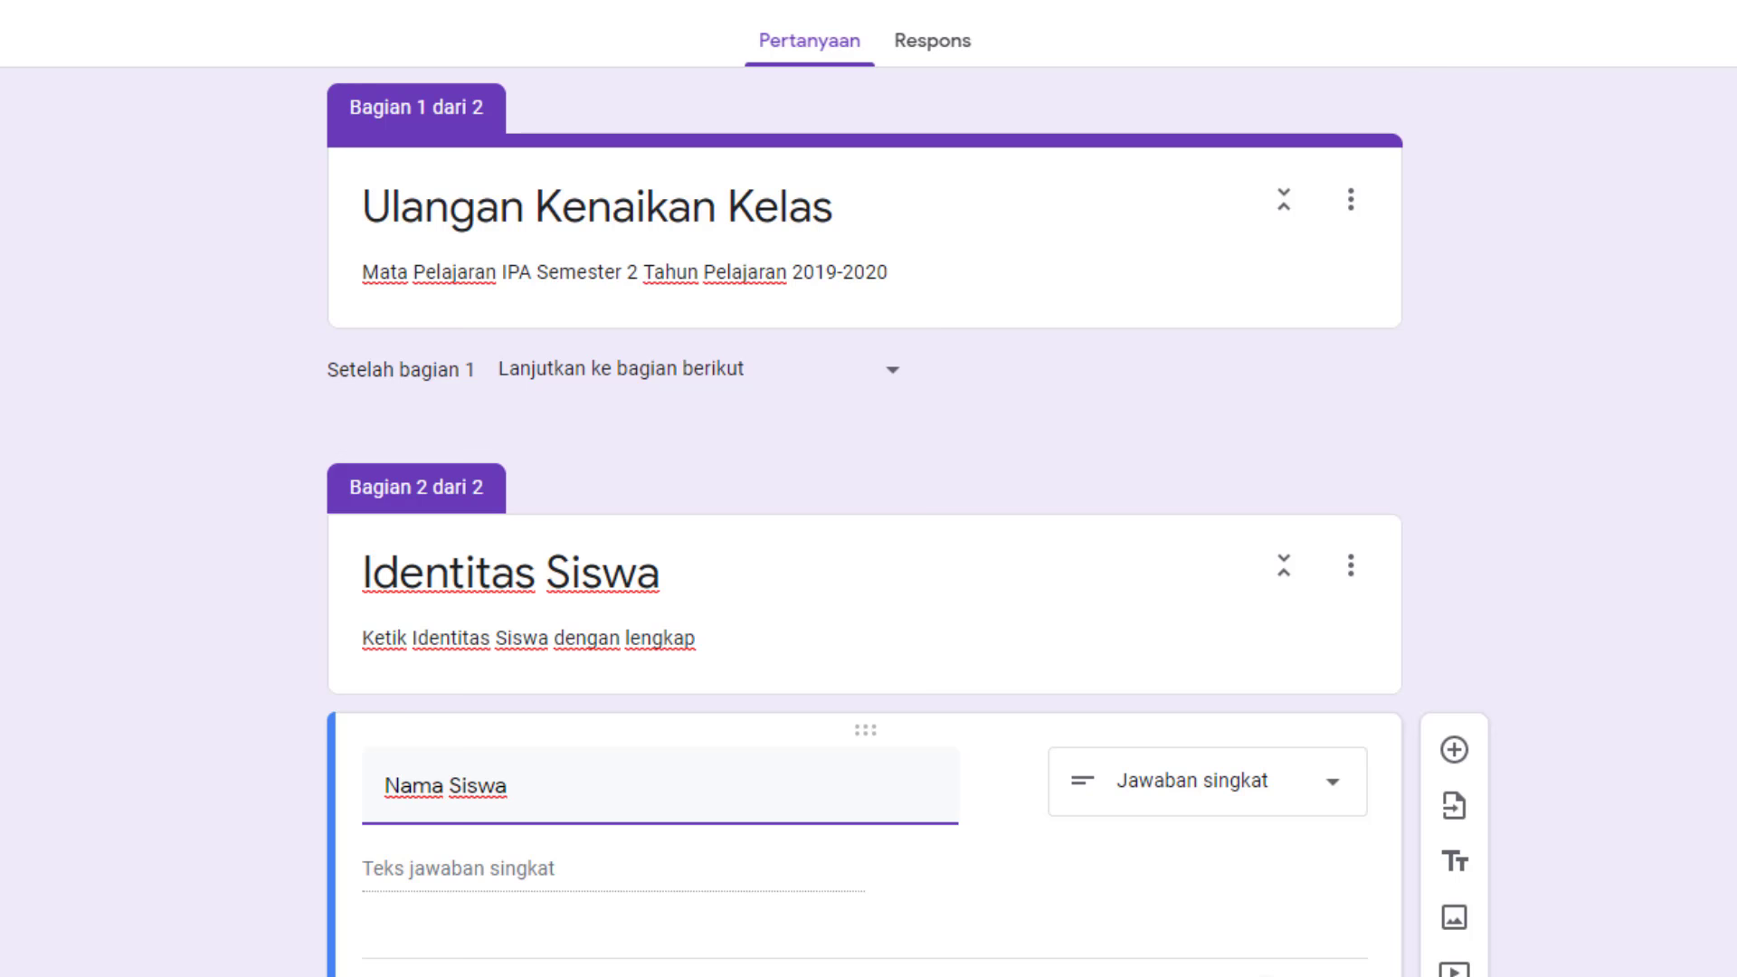
{"action": "left_click", "coordinate": [1262, 950]}
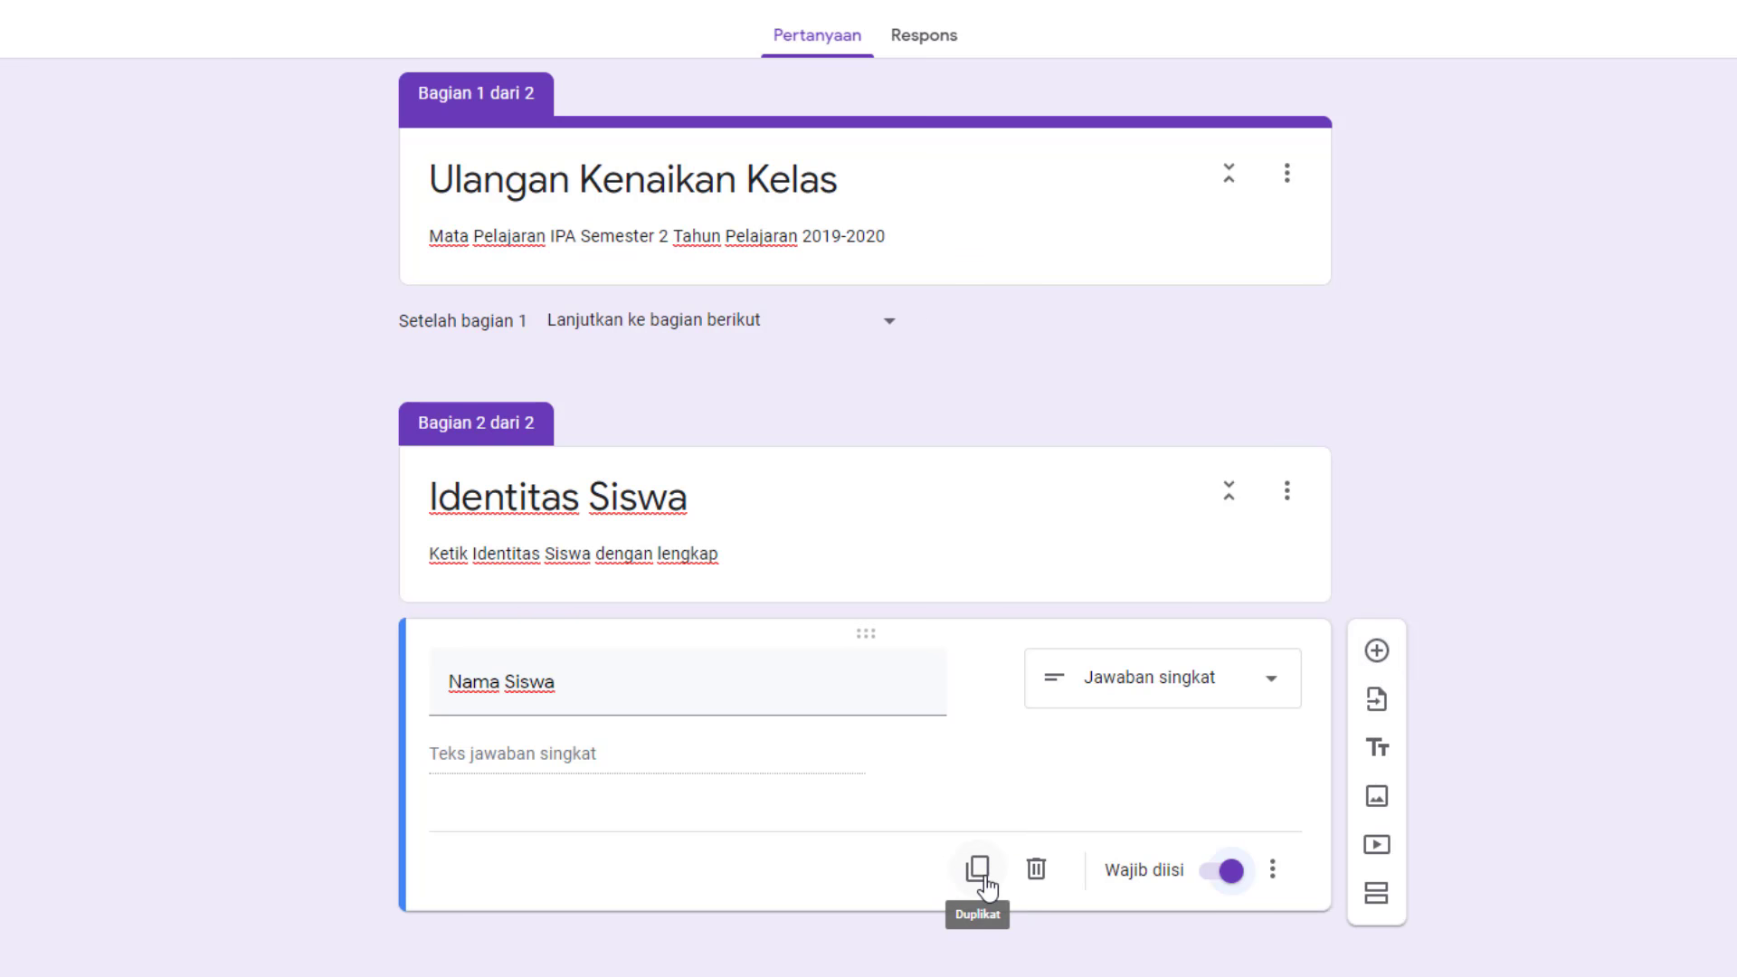
- Add a question titled "Kelas" below Nama Siswa and make it a Drop-down question
{"action": "left_click", "coordinate": [1376, 651]}
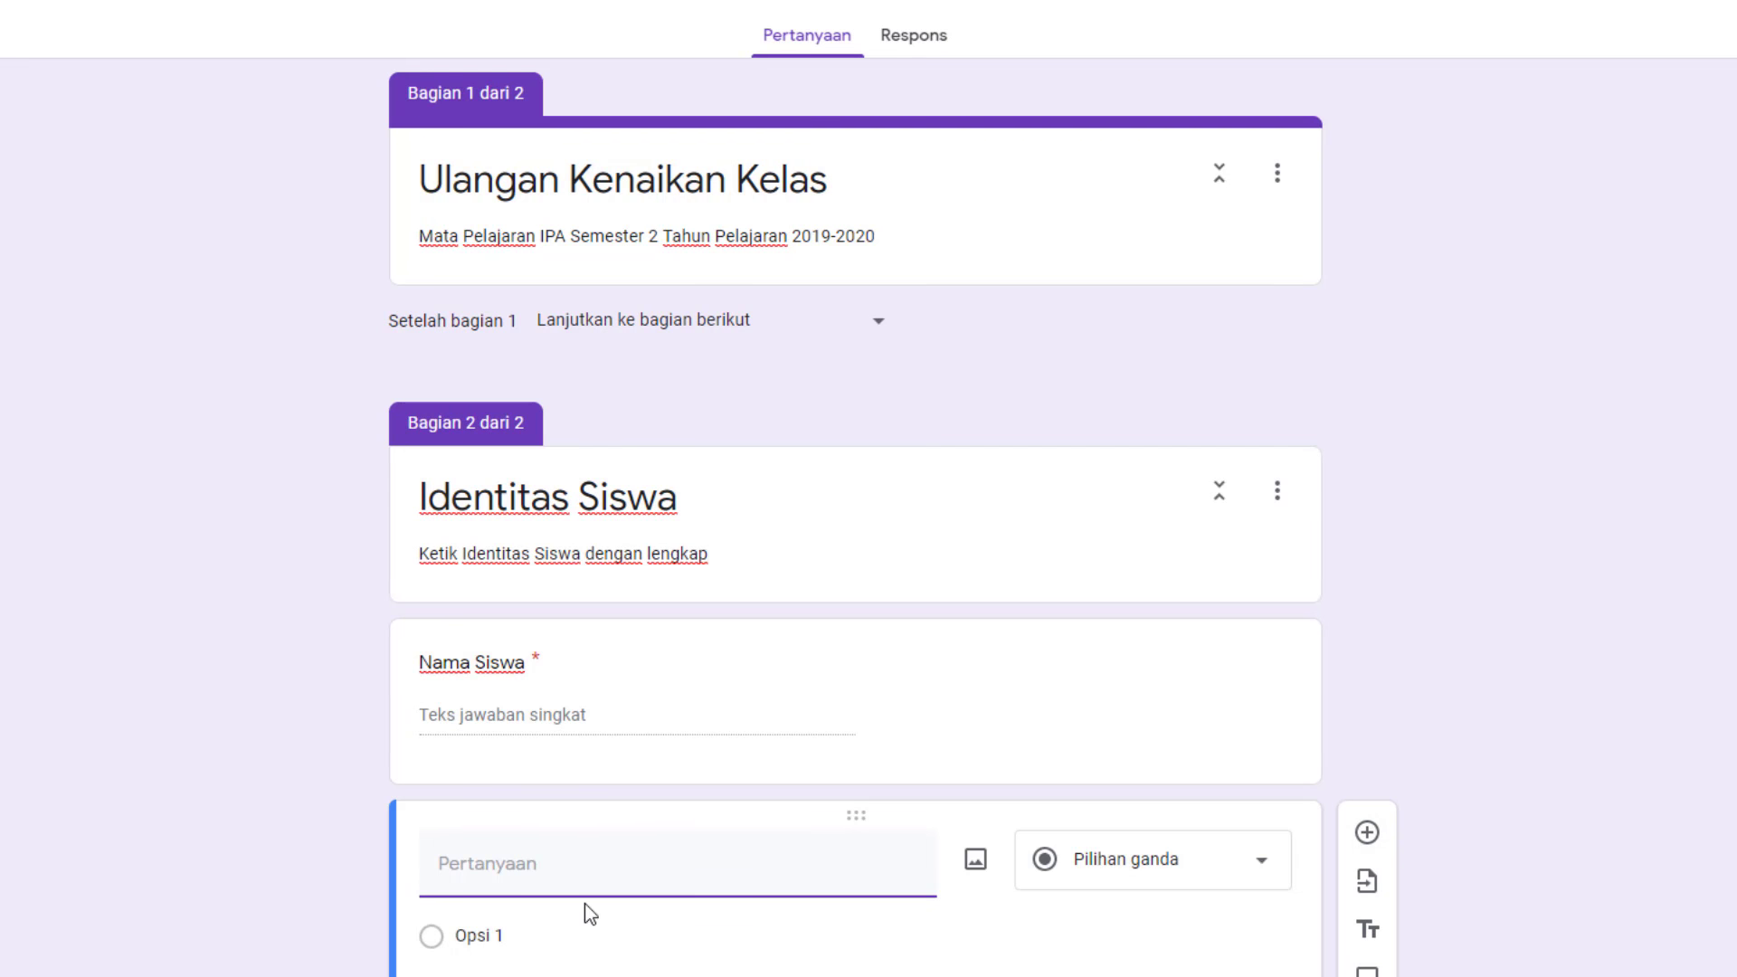
{"action": "type", "text": "Kelas"}
{"action": "left_click", "coordinate": [1267, 872]}
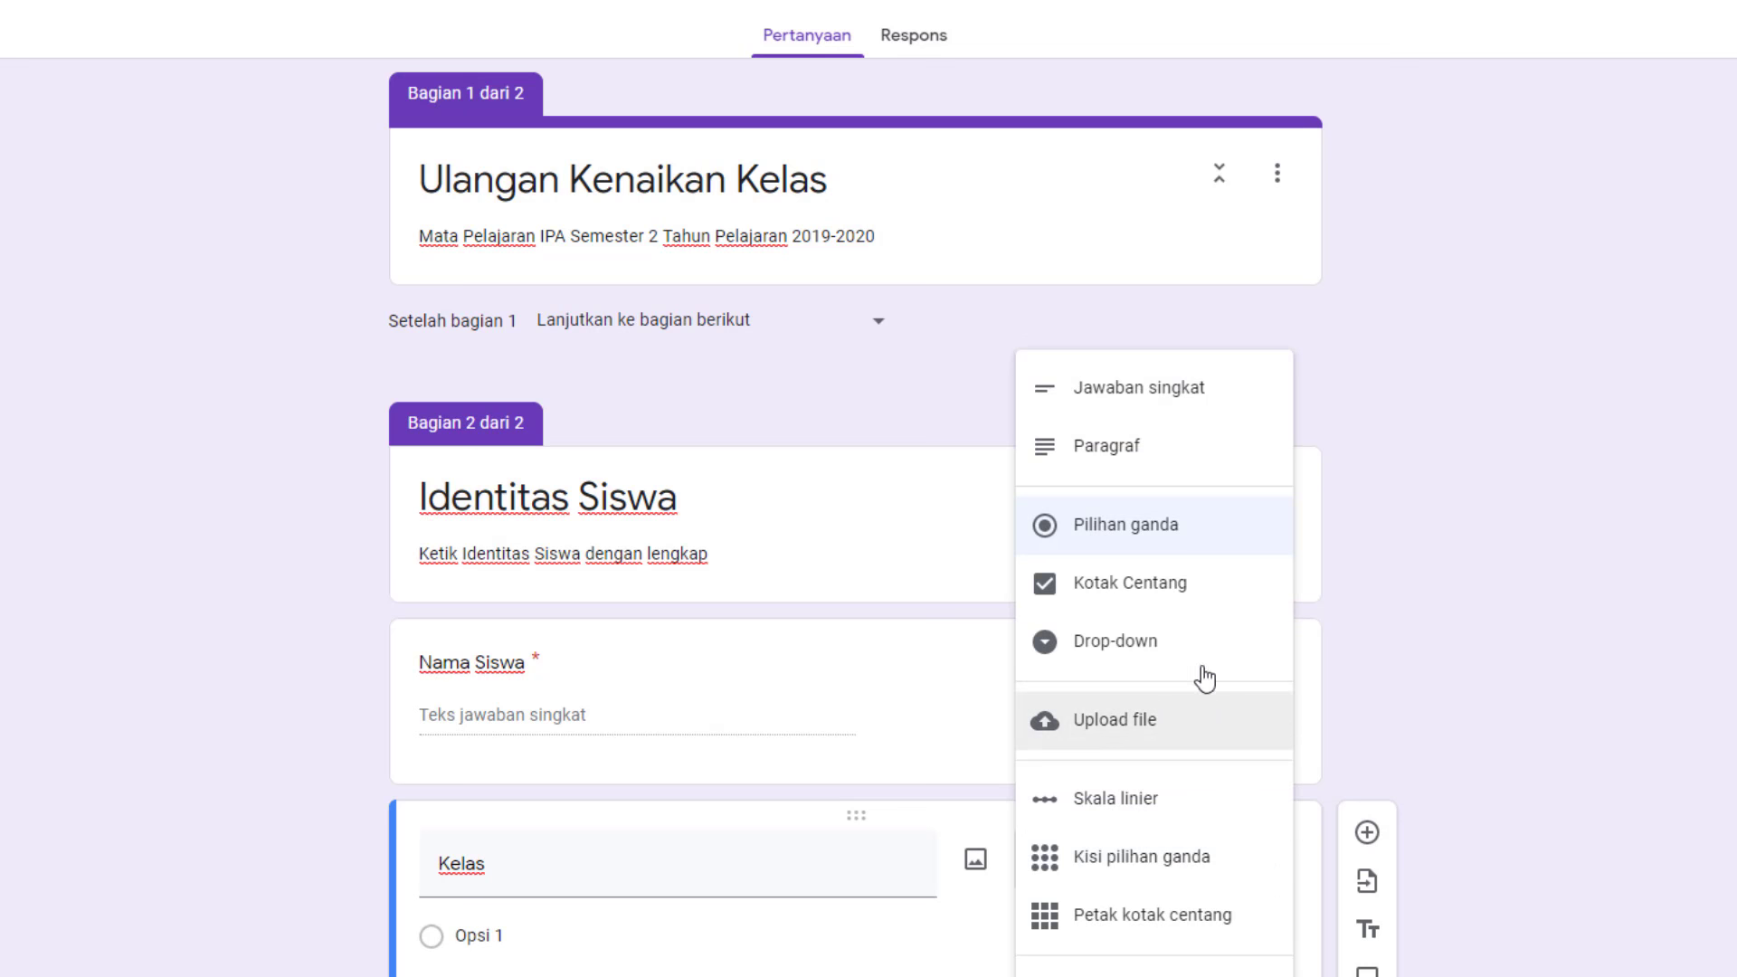
{"action": "left_click", "coordinate": [1159, 658]}
- Enter 6A and 6B as the answer options of the Kelas question and make it required
{"action": "left_click", "coordinate": [532, 857]}
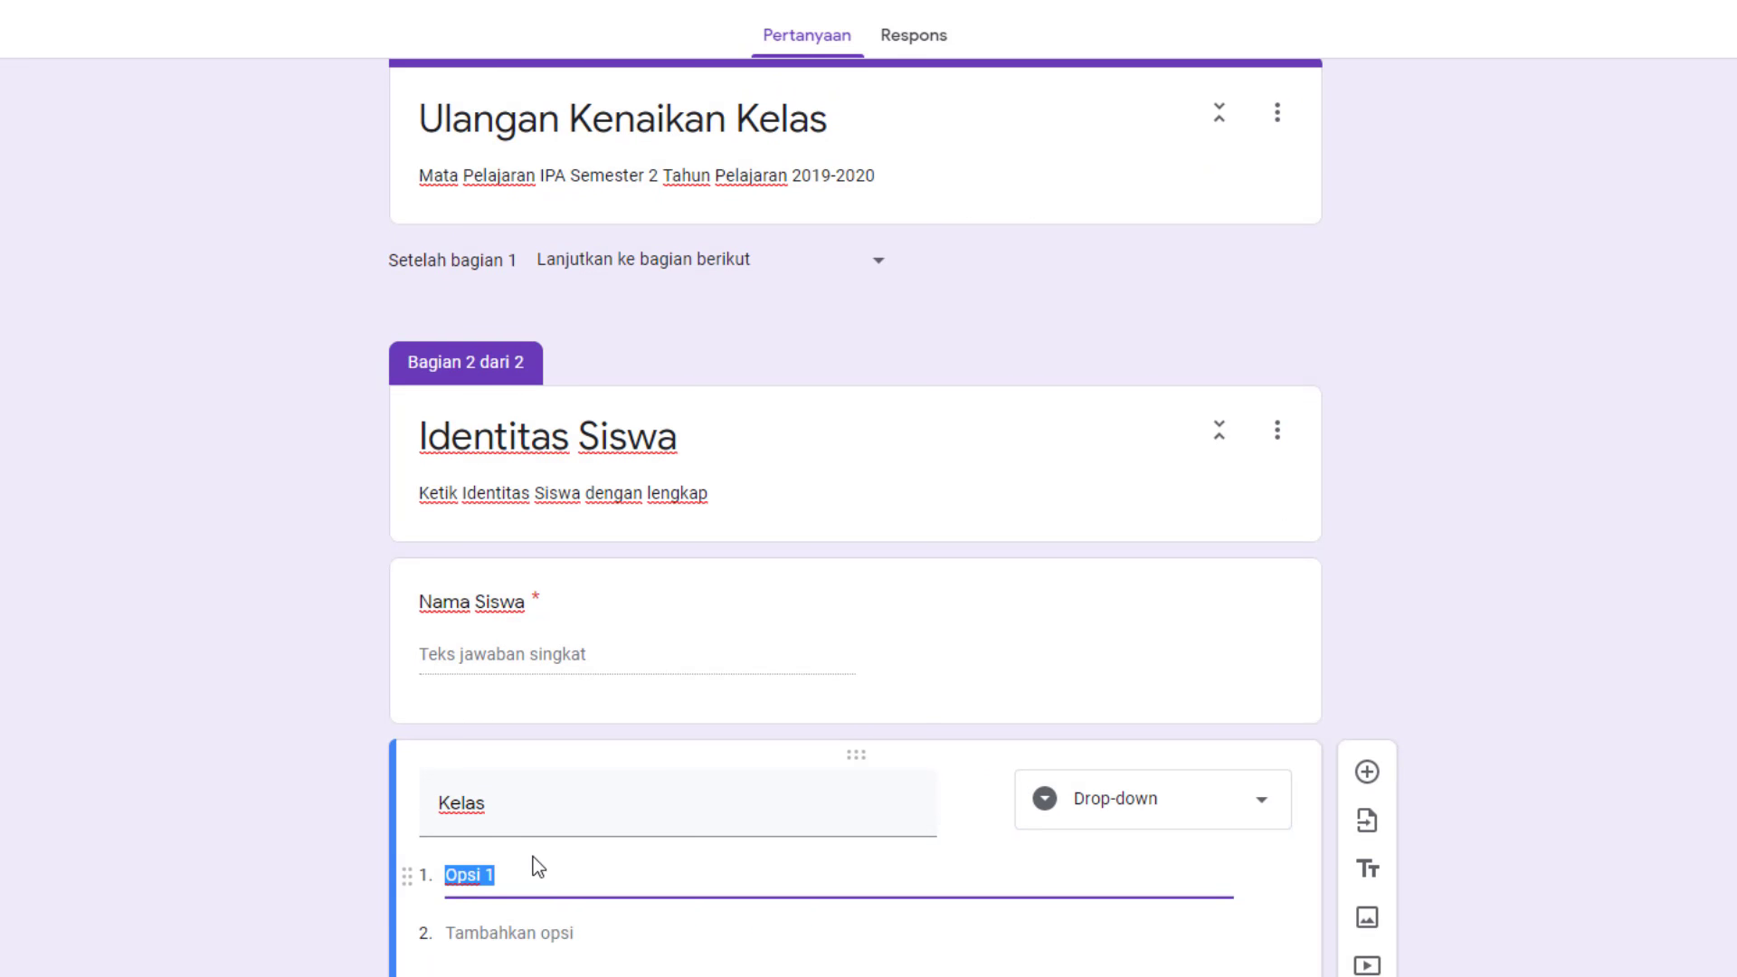
{"action": "type", "text": "6A"}
{"action": "left_click", "coordinate": [555, 942]}
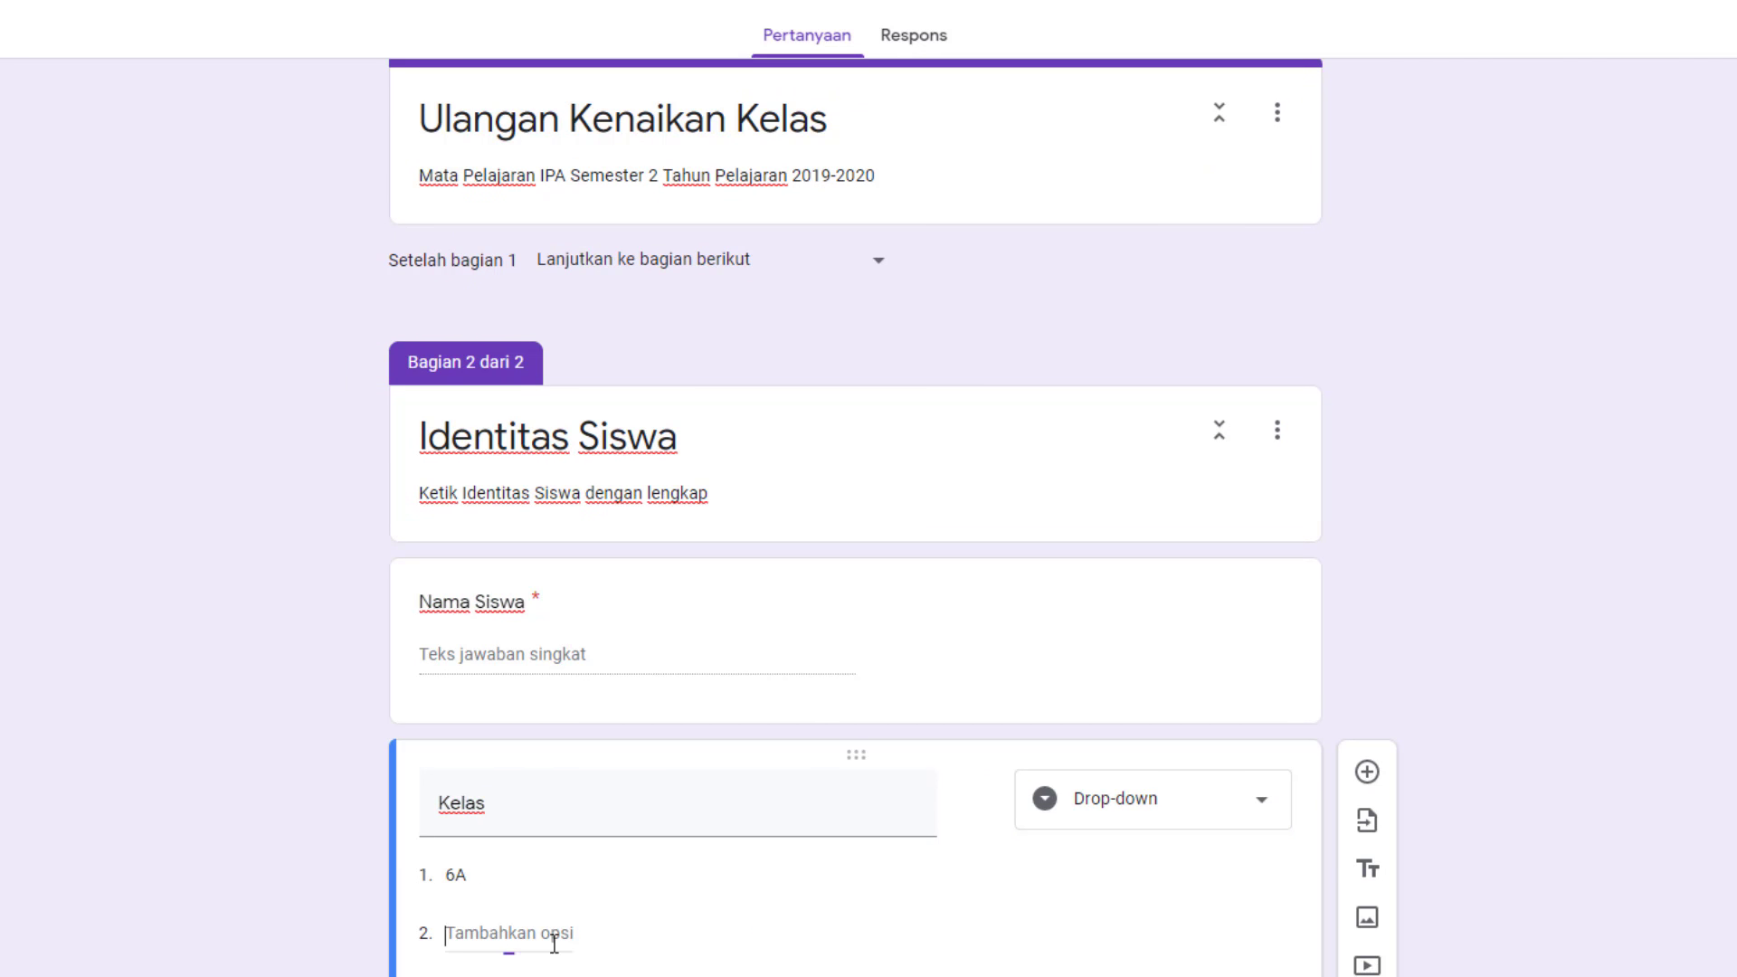
{"action": "type", "text": "6B"}
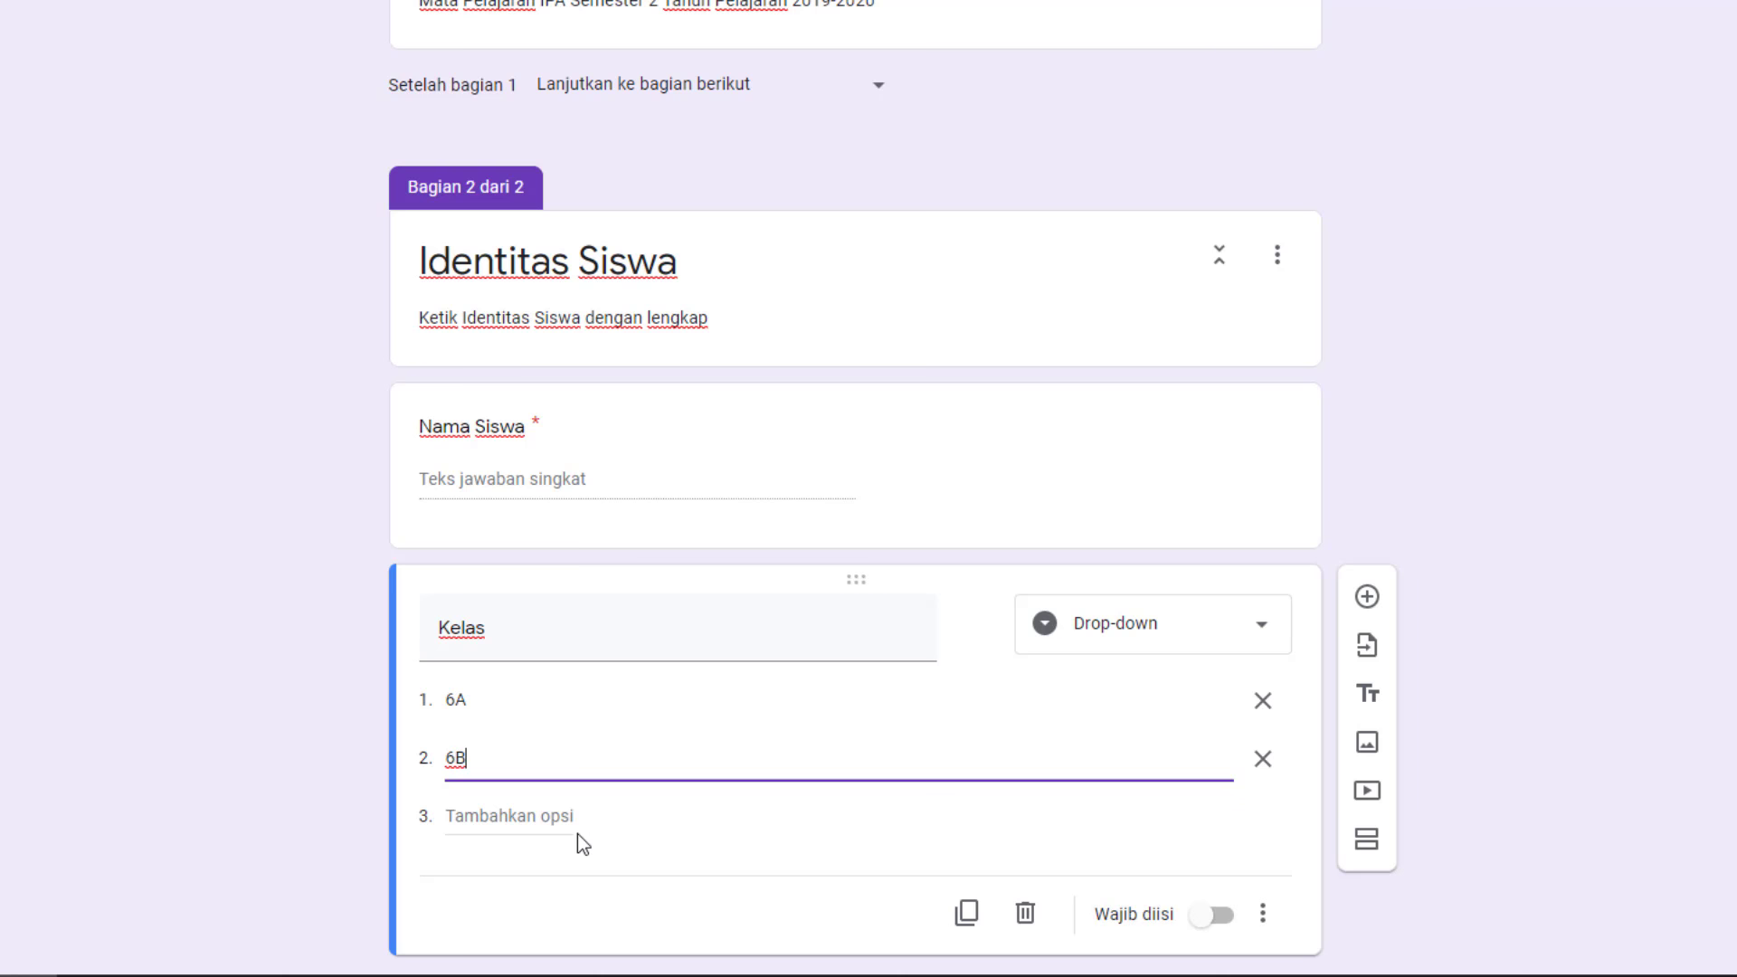
{"action": "scroll", "coordinate": [807, 859], "scroll_direction": "down", "scroll_amount": 1}
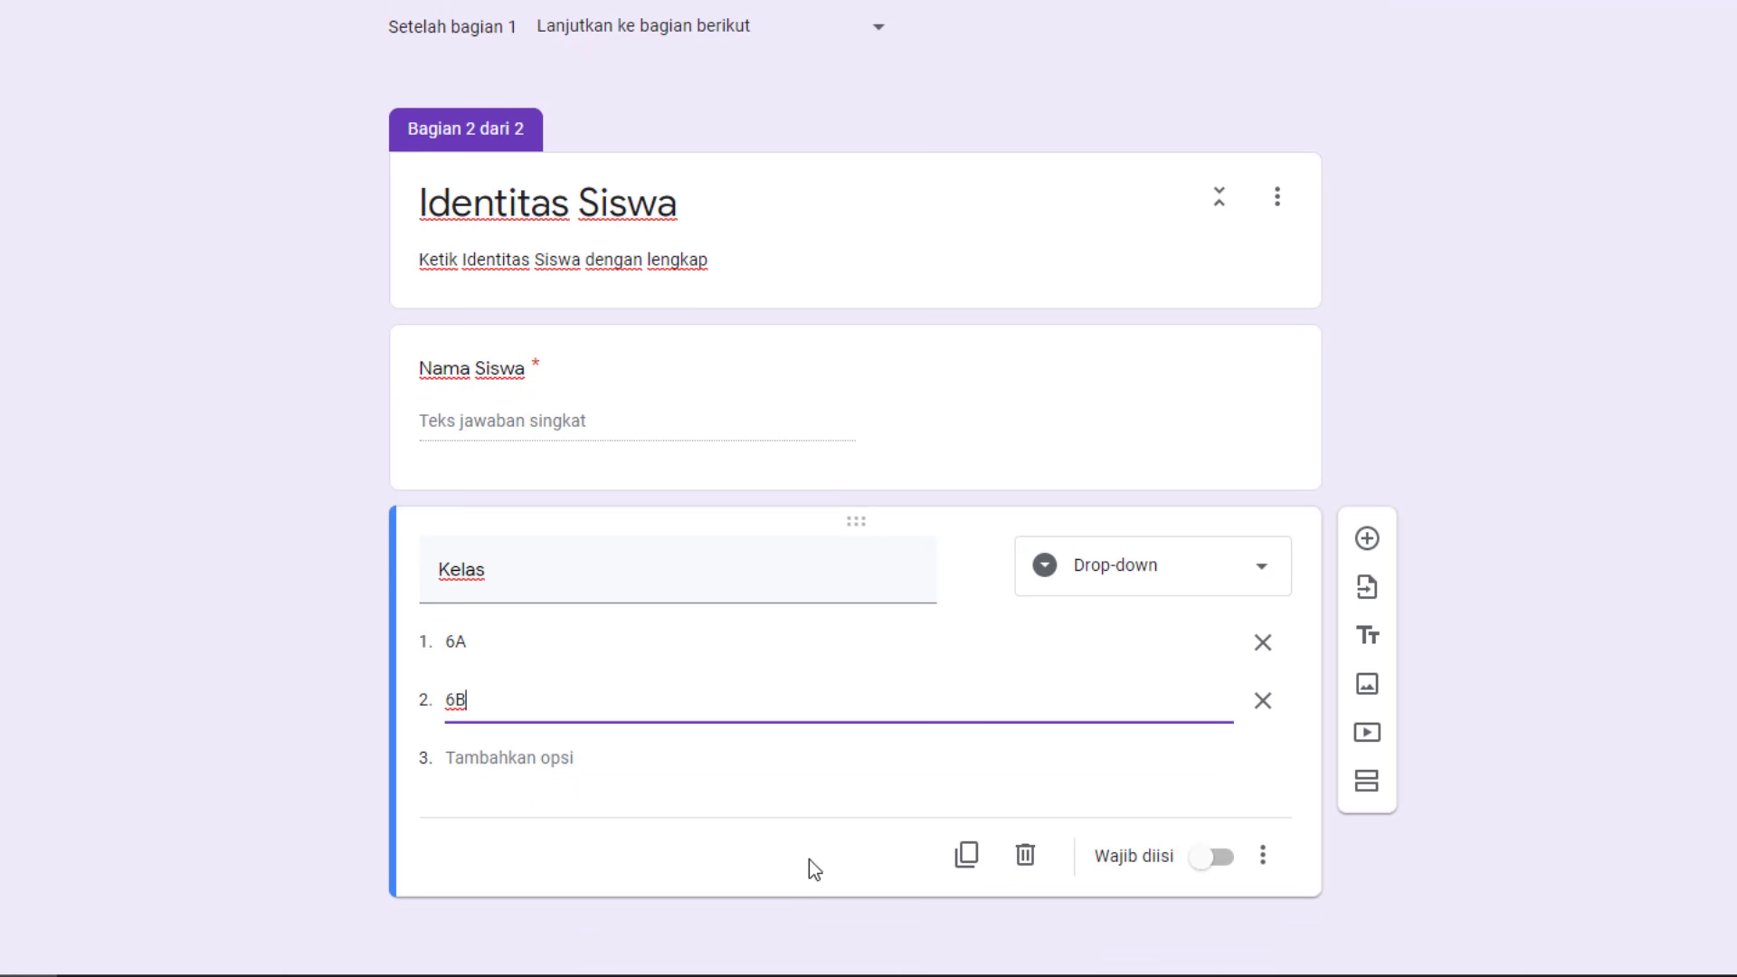
{"action": "left_click", "coordinate": [1217, 858]}
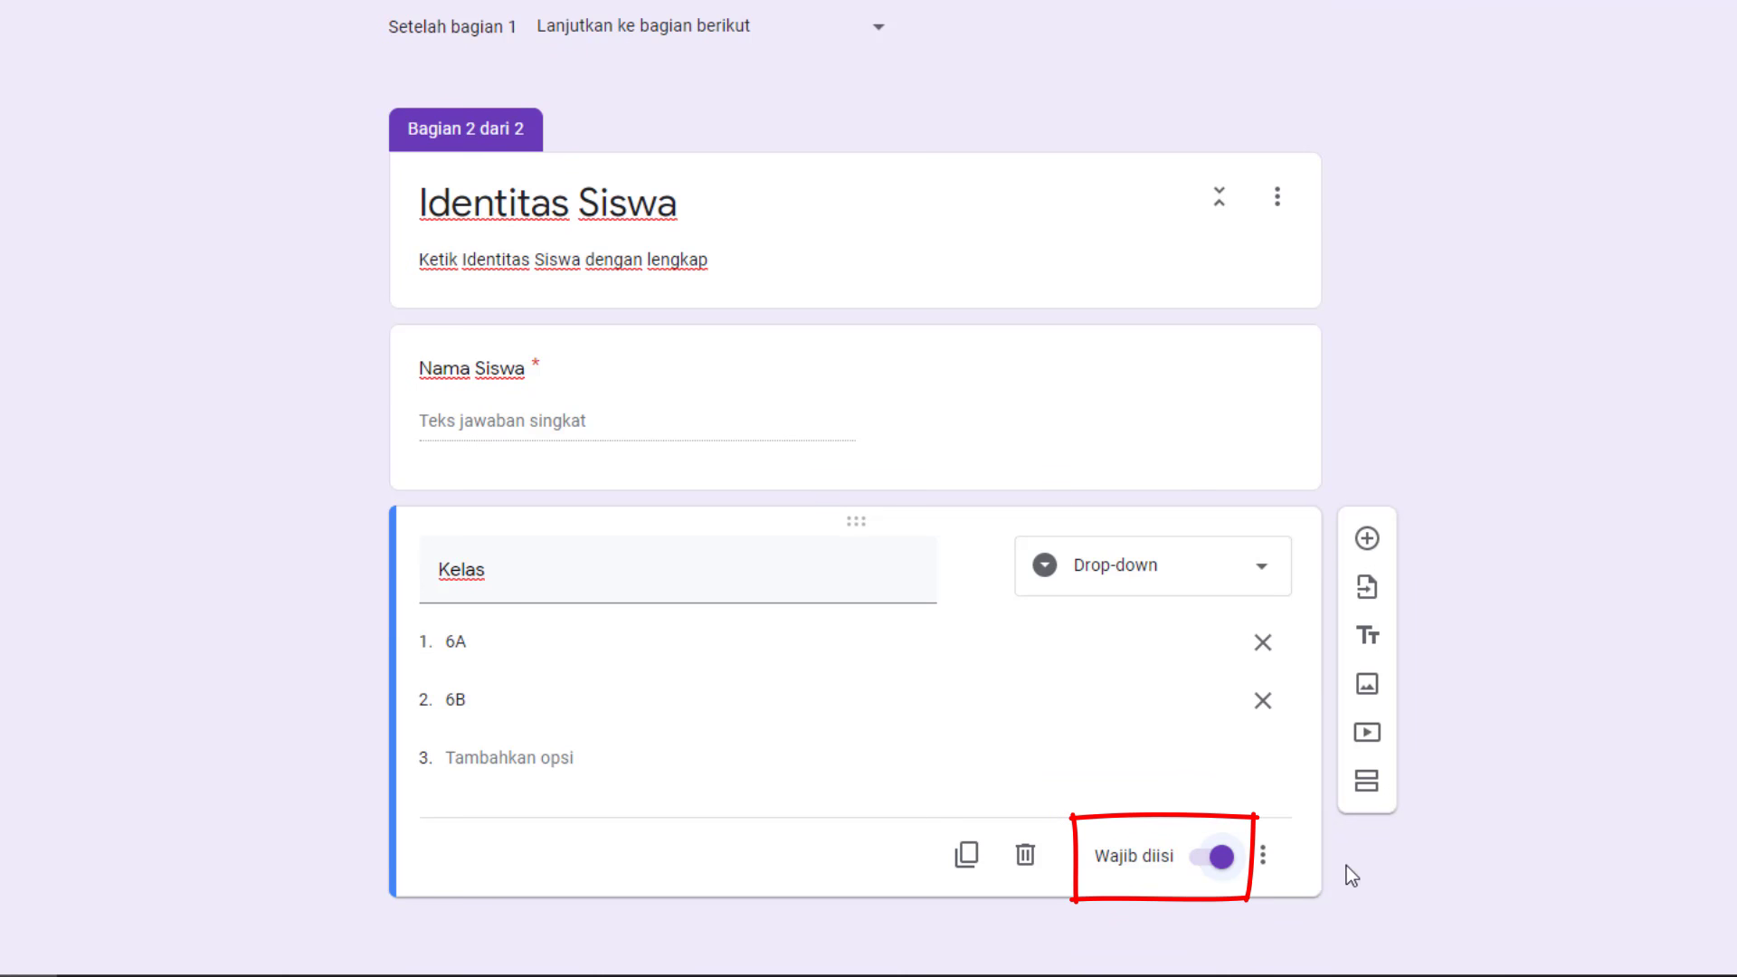
- Add a required short-answer question titled "No. Absen" below the Kelas question
{"action": "left_click", "coordinate": [1368, 541]}
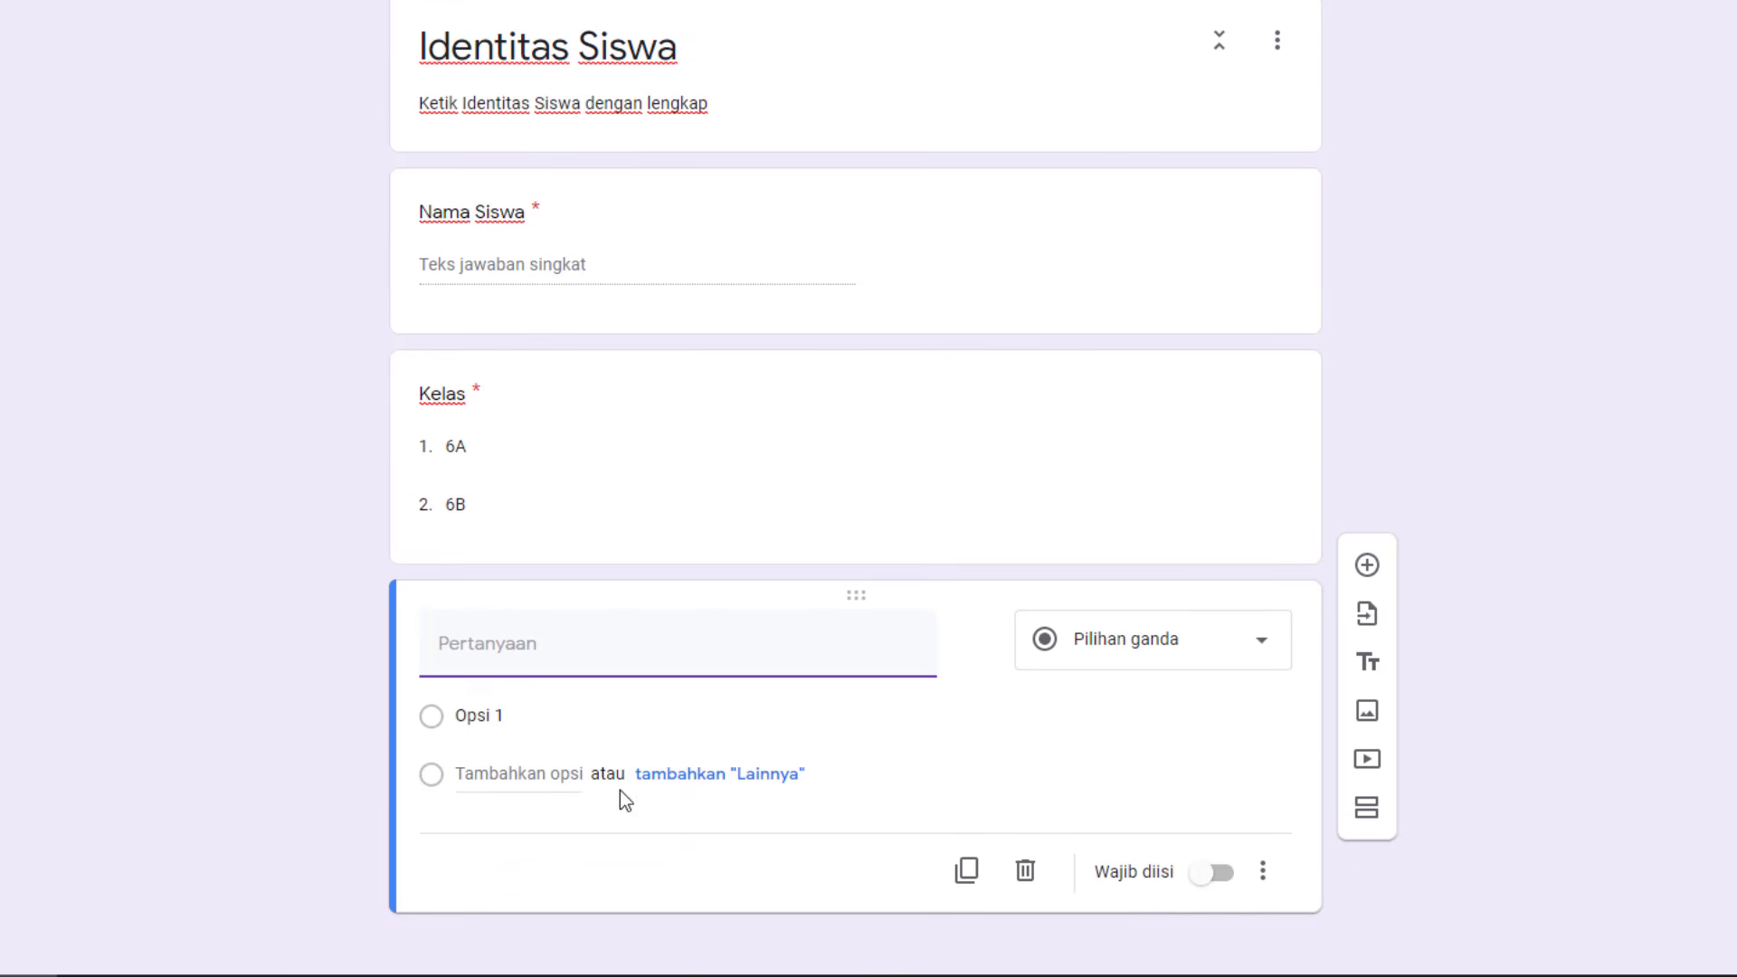
{"action": "type", "text": "No"}
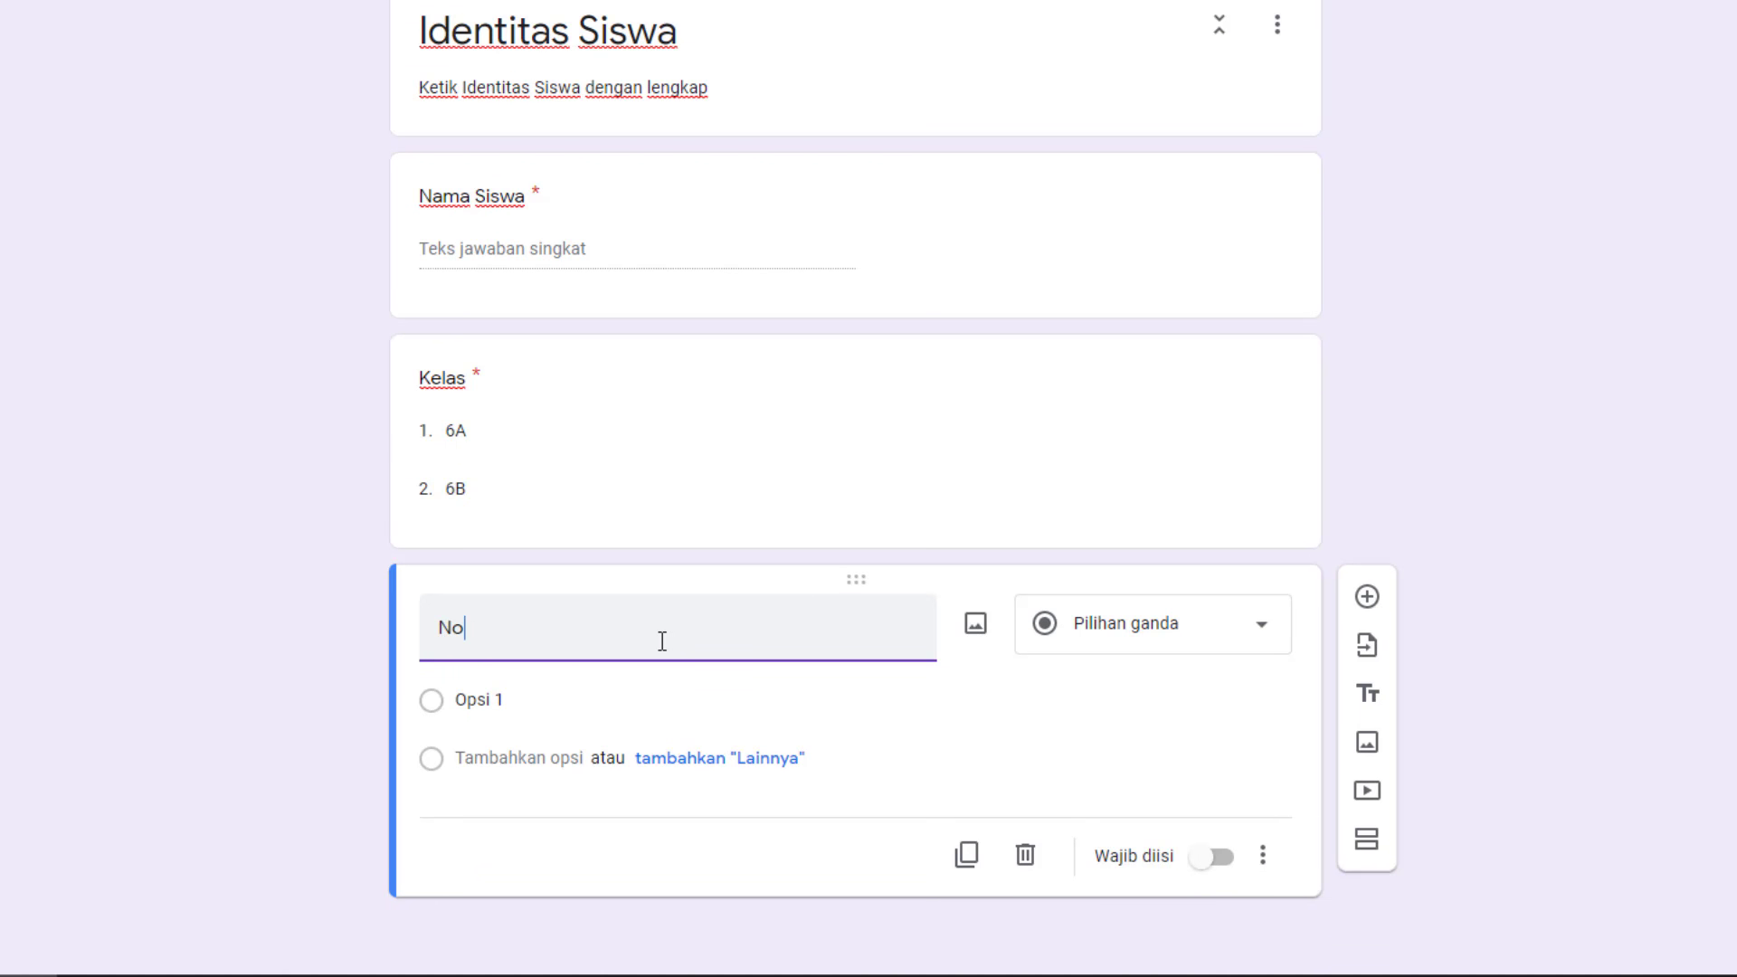
{"action": "type", "text": ". Absen"}
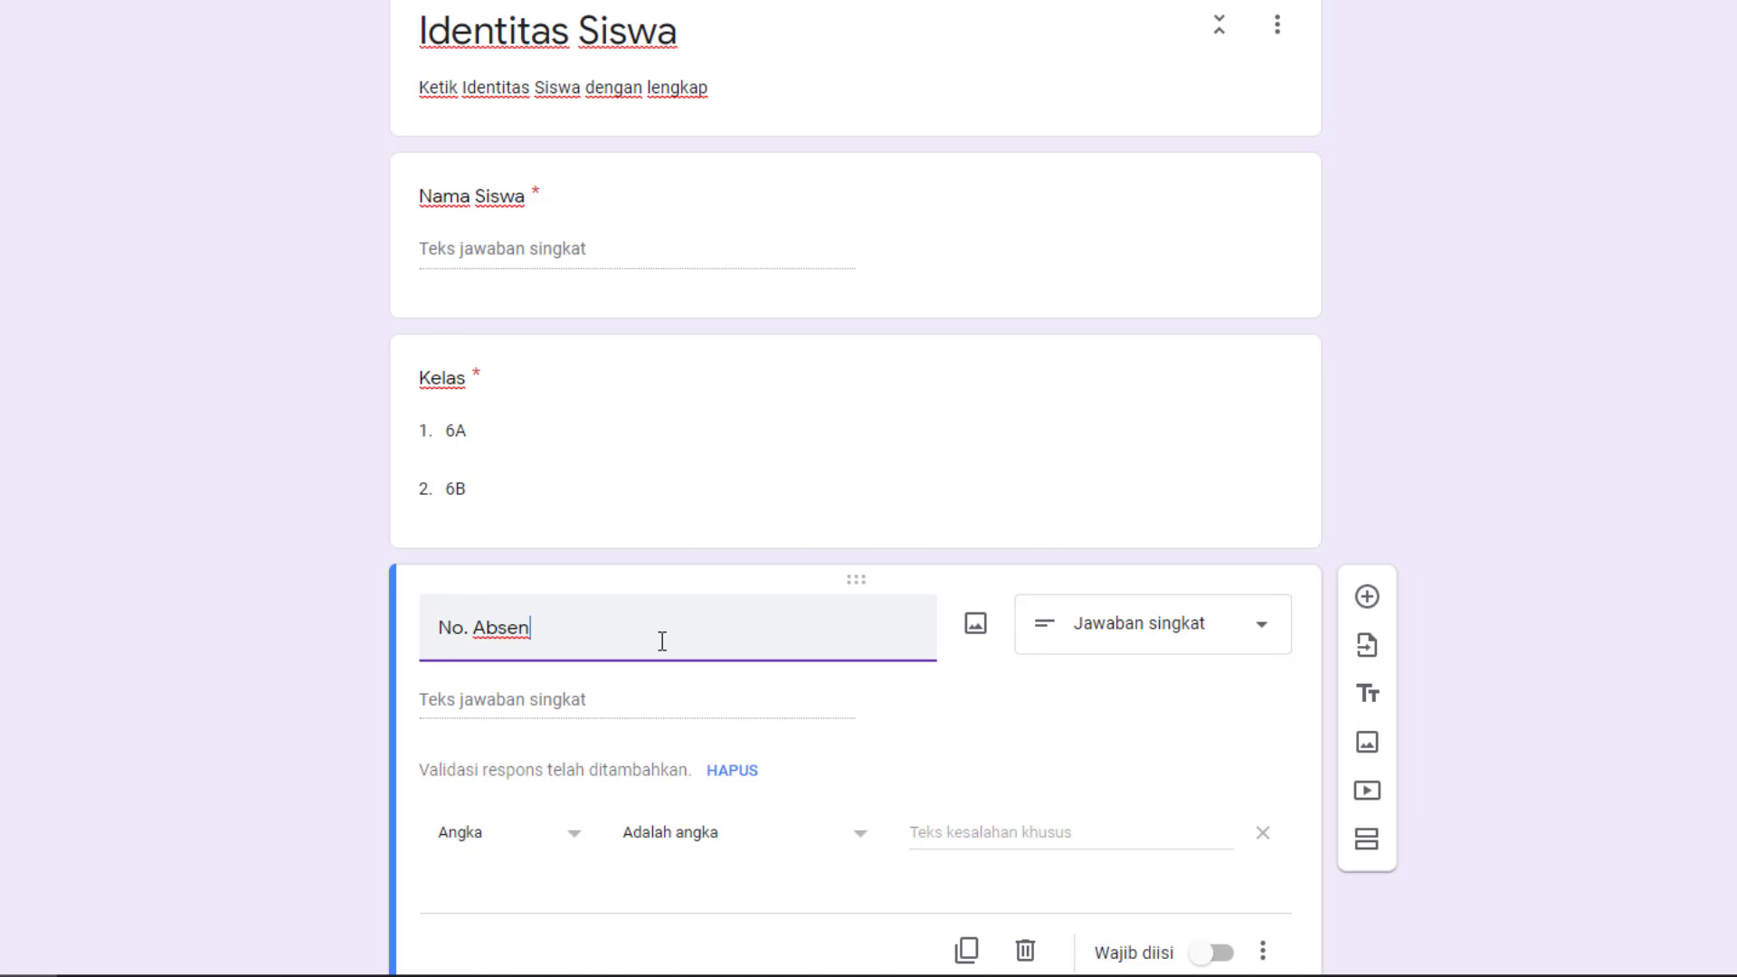
{"action": "scroll", "coordinate": [833, 699], "scroll_direction": "down", "scroll_amount": 1}
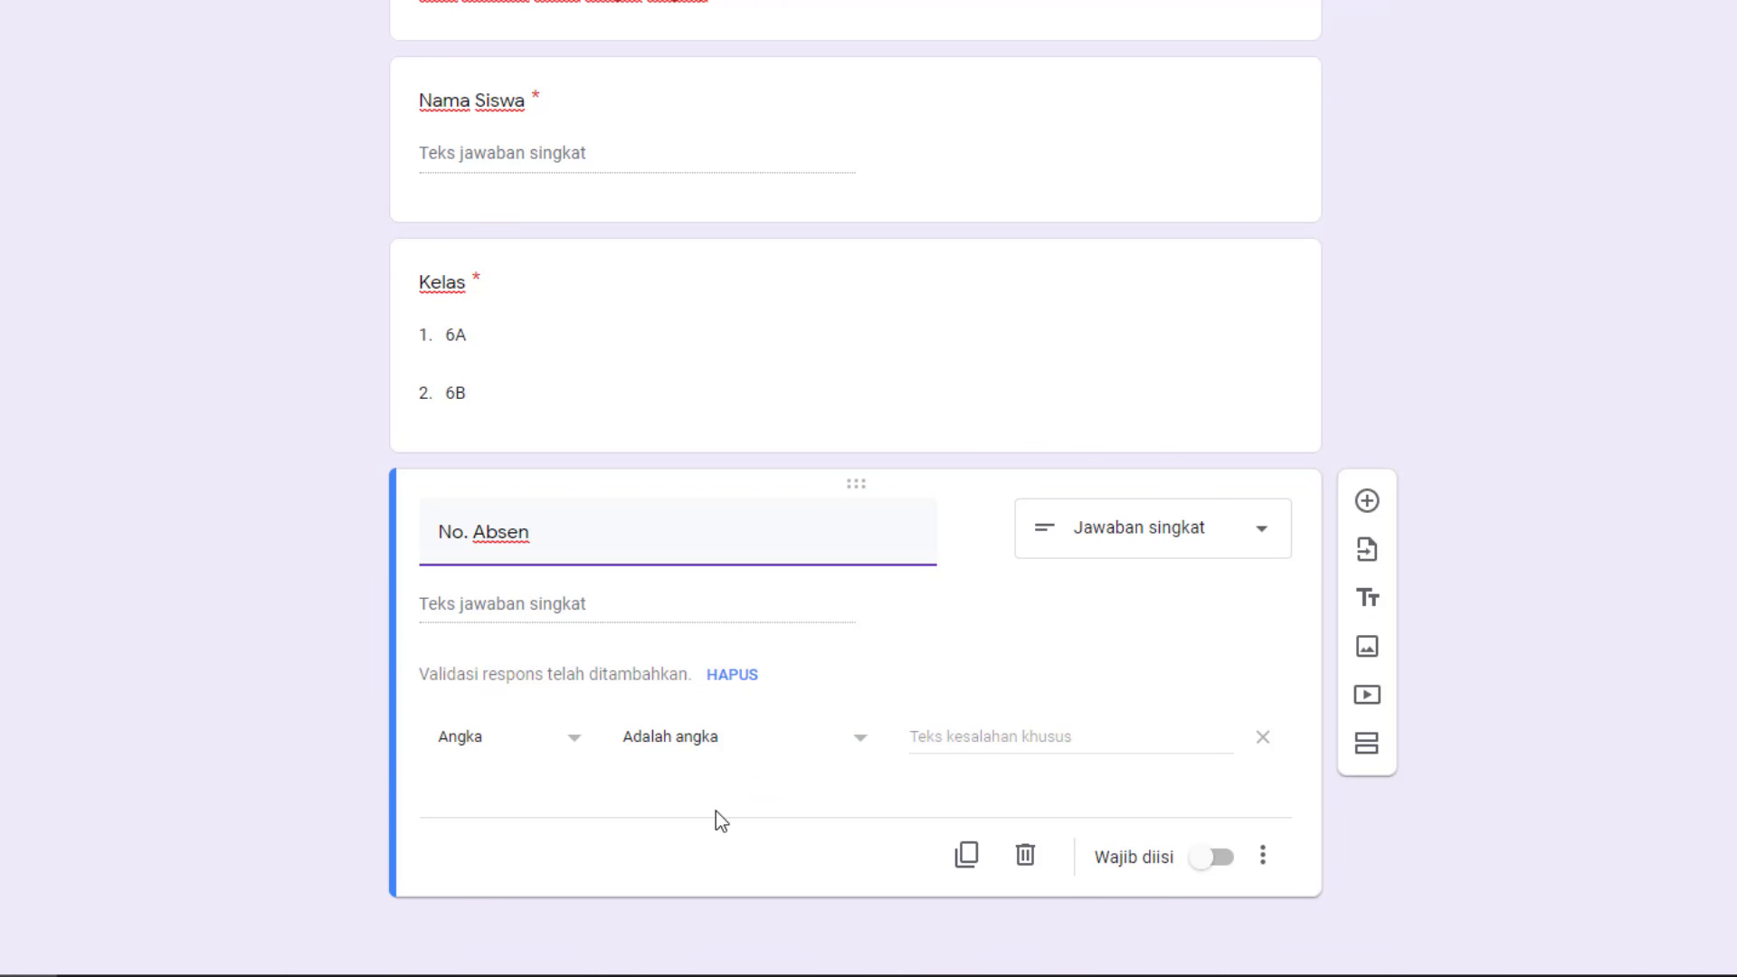
{"action": "left_click", "coordinate": [1224, 860]}
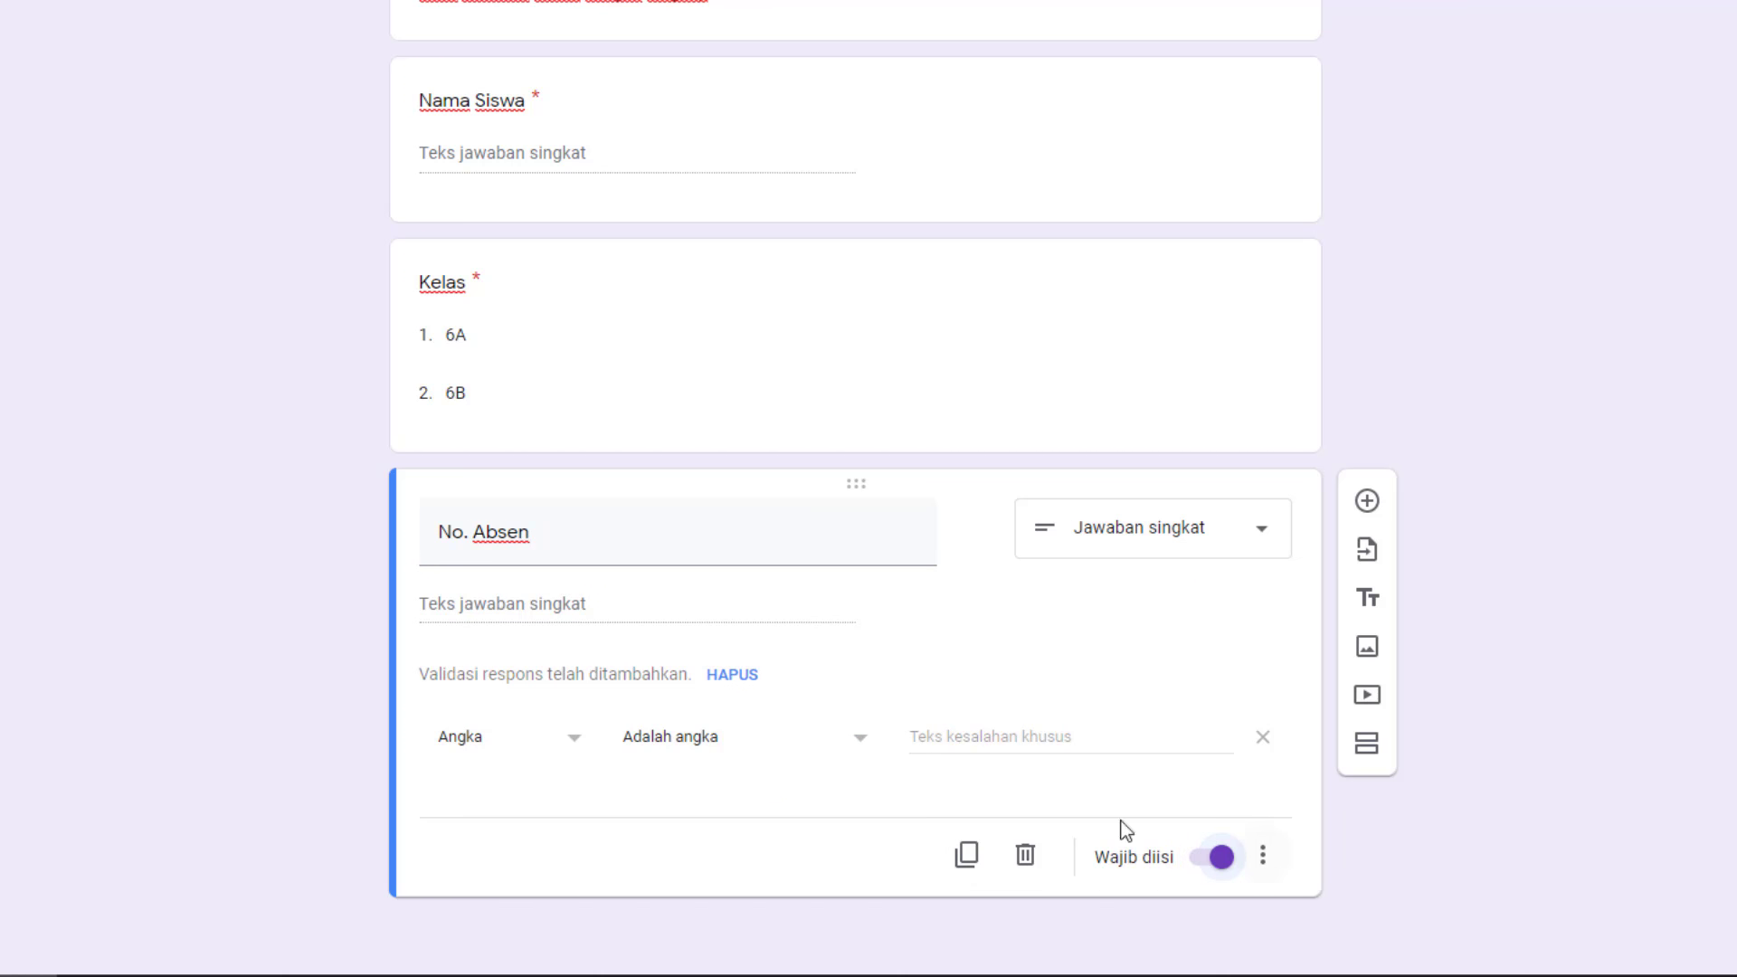
- Add a third section after the No. Absen question and title it "Pilihan Ganda"
{"action": "scroll", "coordinate": [1452, 814], "scroll_direction": "up", "scroll_amount": 3}
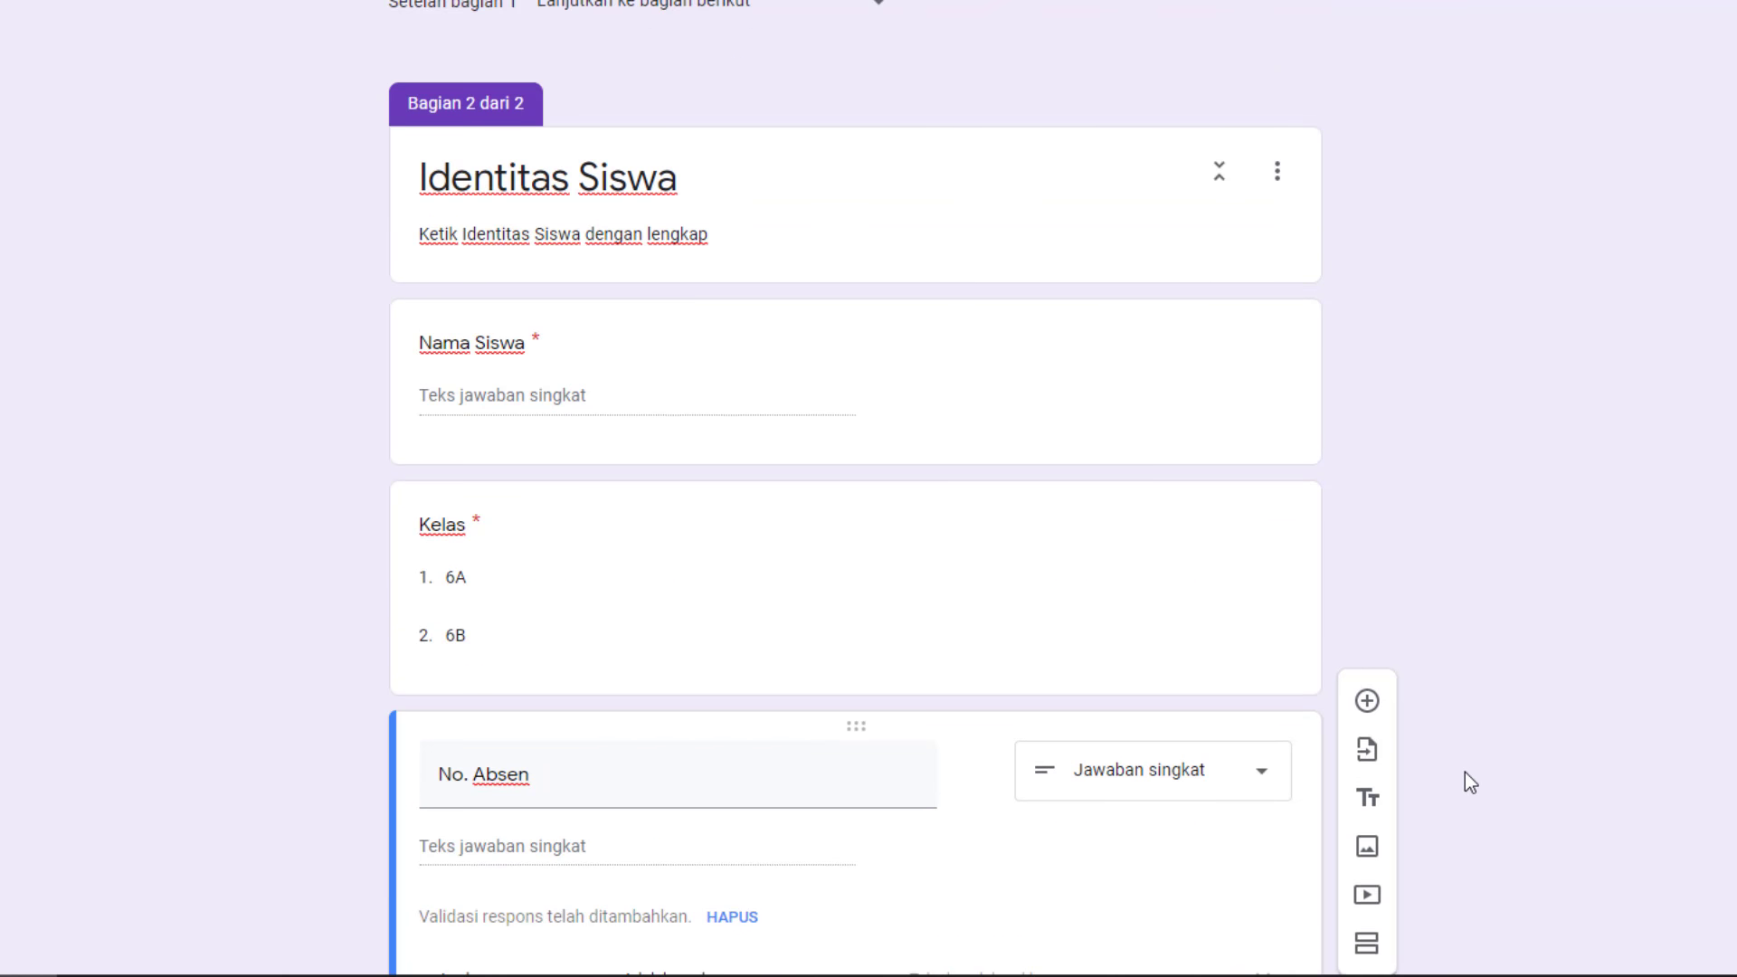
{"action": "scroll", "coordinate": [1464, 772], "scroll_direction": "down", "scroll_amount": 3}
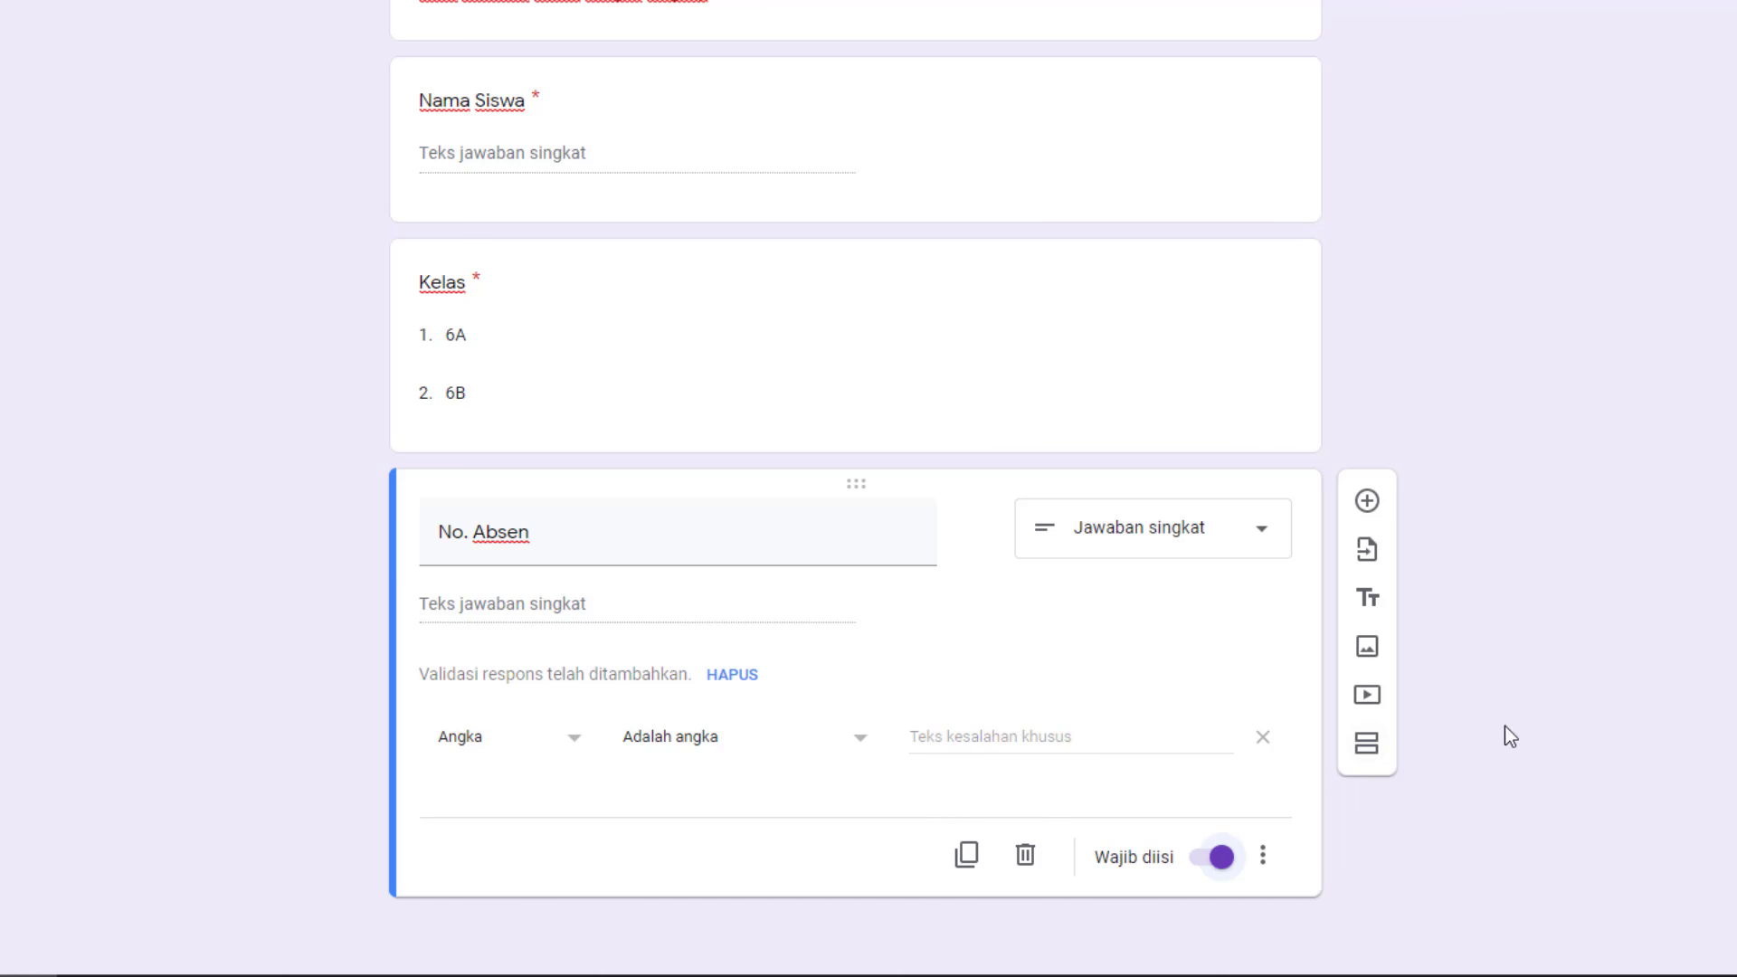
{"action": "left_click", "coordinate": [1367, 749]}
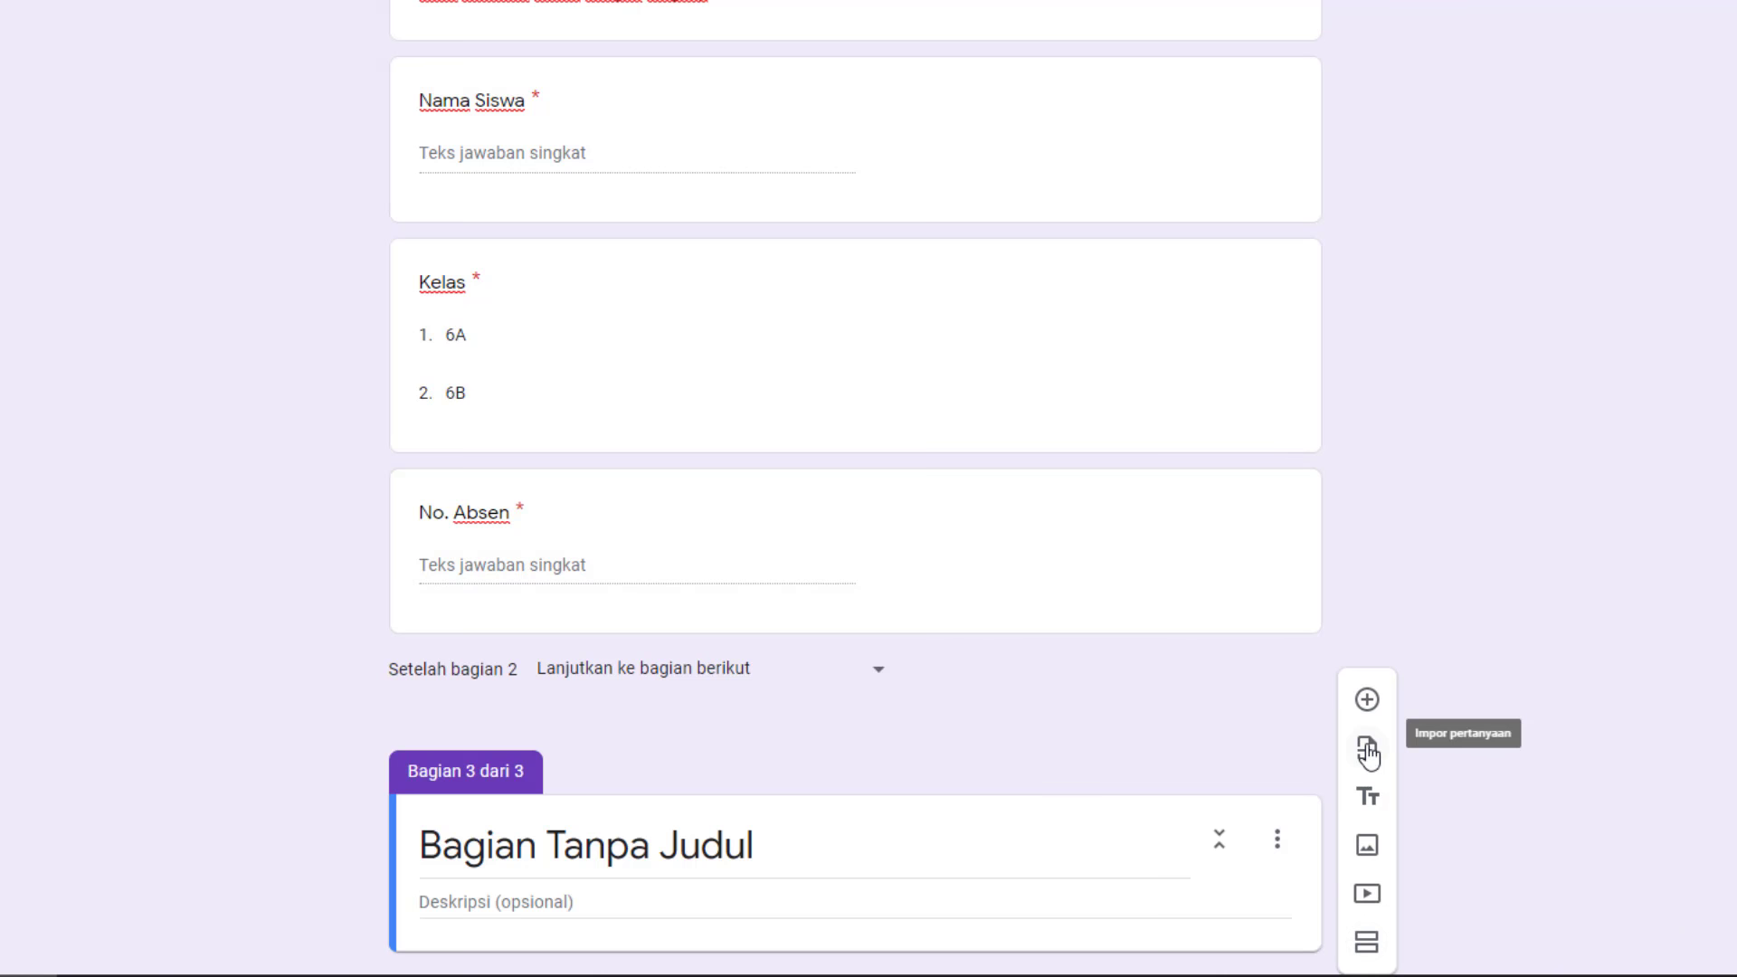
{"action": "scroll", "coordinate": [1183, 731], "scroll_direction": "up", "scroll_amount": 3}
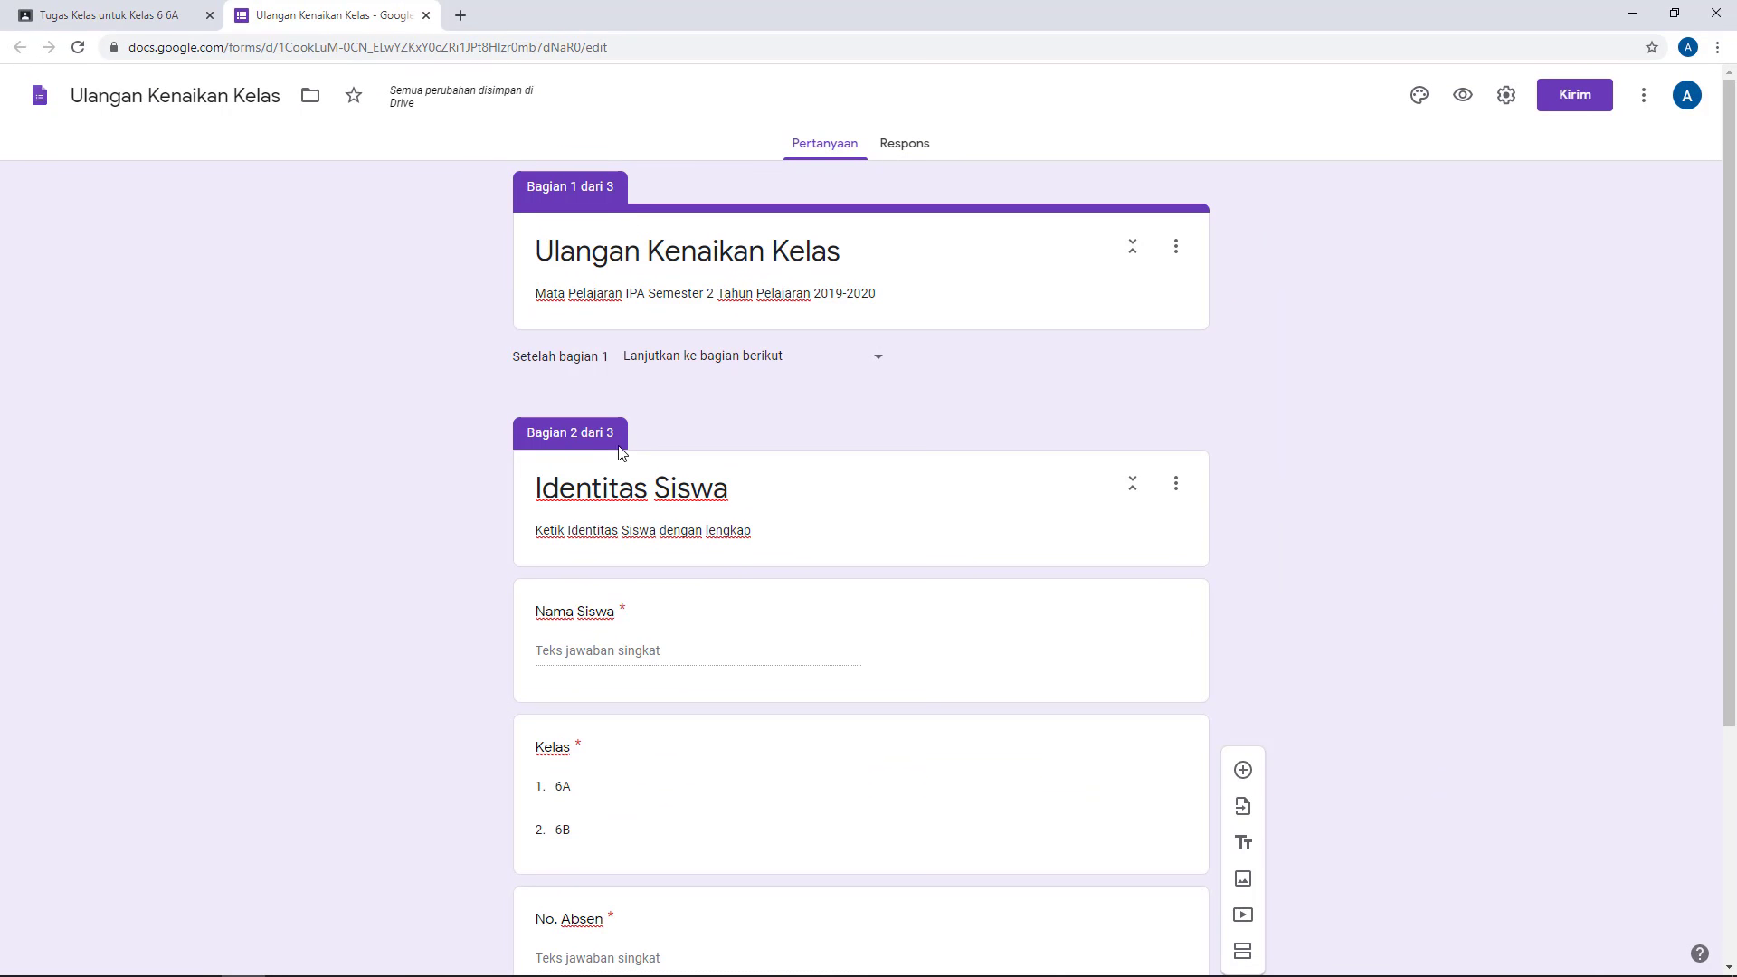
{"action": "scroll", "coordinate": [623, 452], "scroll_direction": "down", "scroll_amount": 5}
{"action": "left_click", "coordinate": [810, 822]}
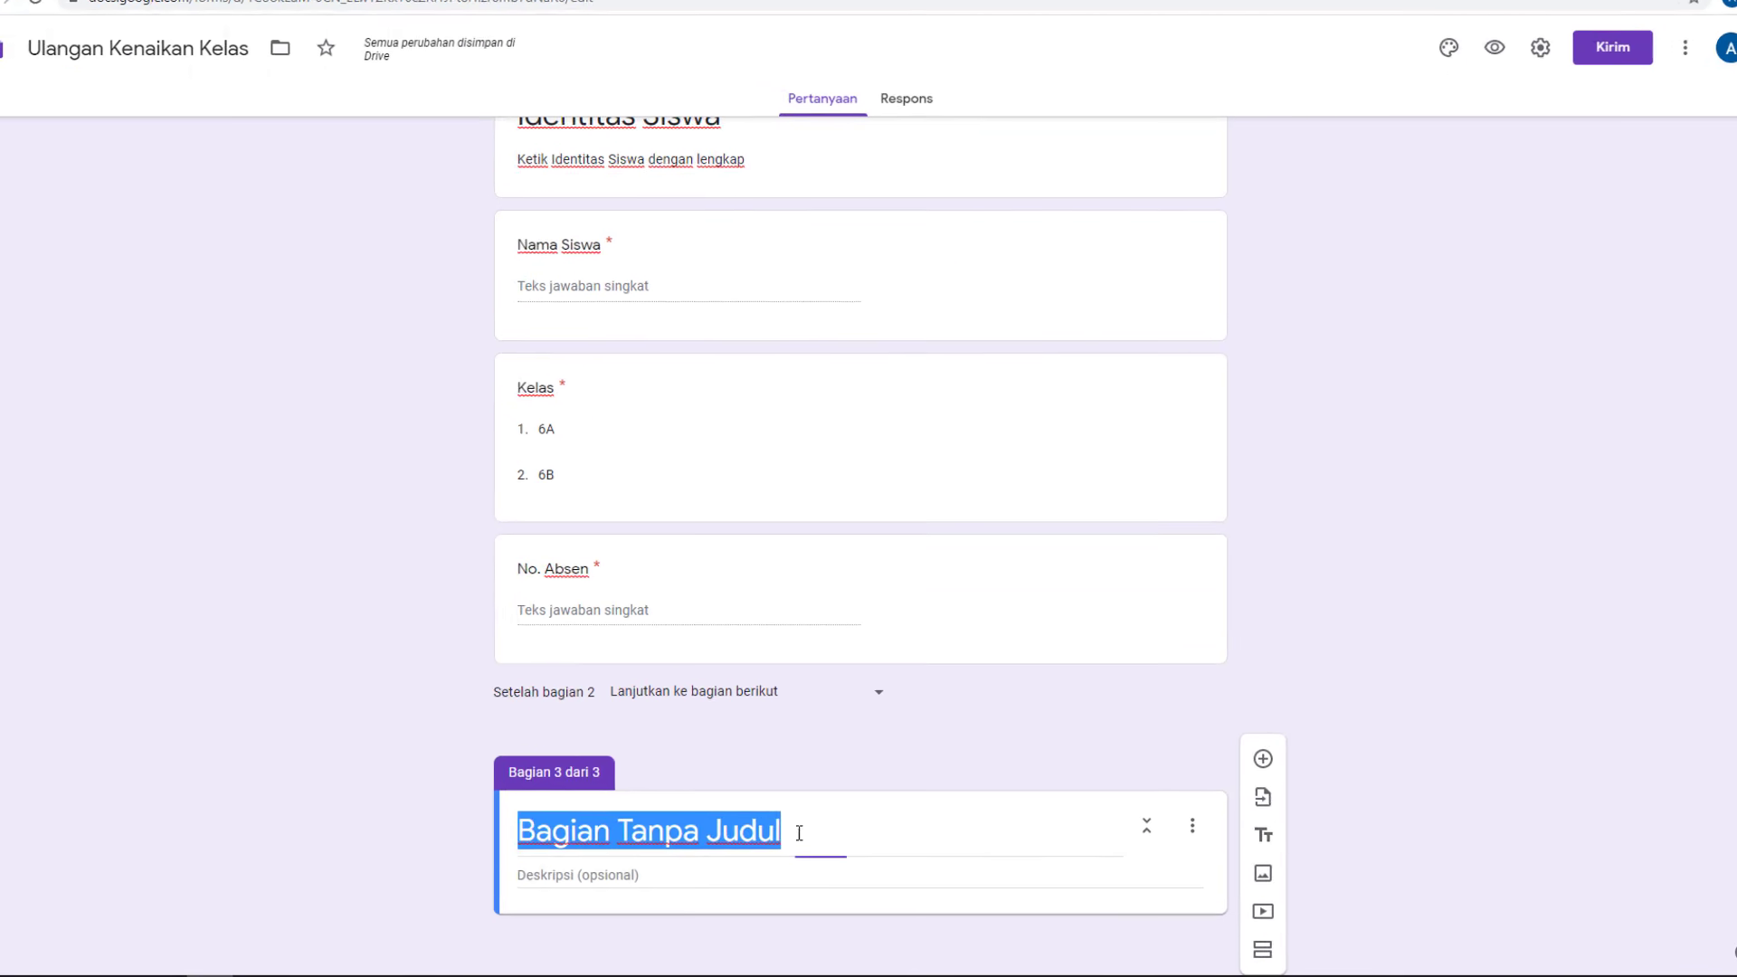
{"action": "type", "text": "Pili"}
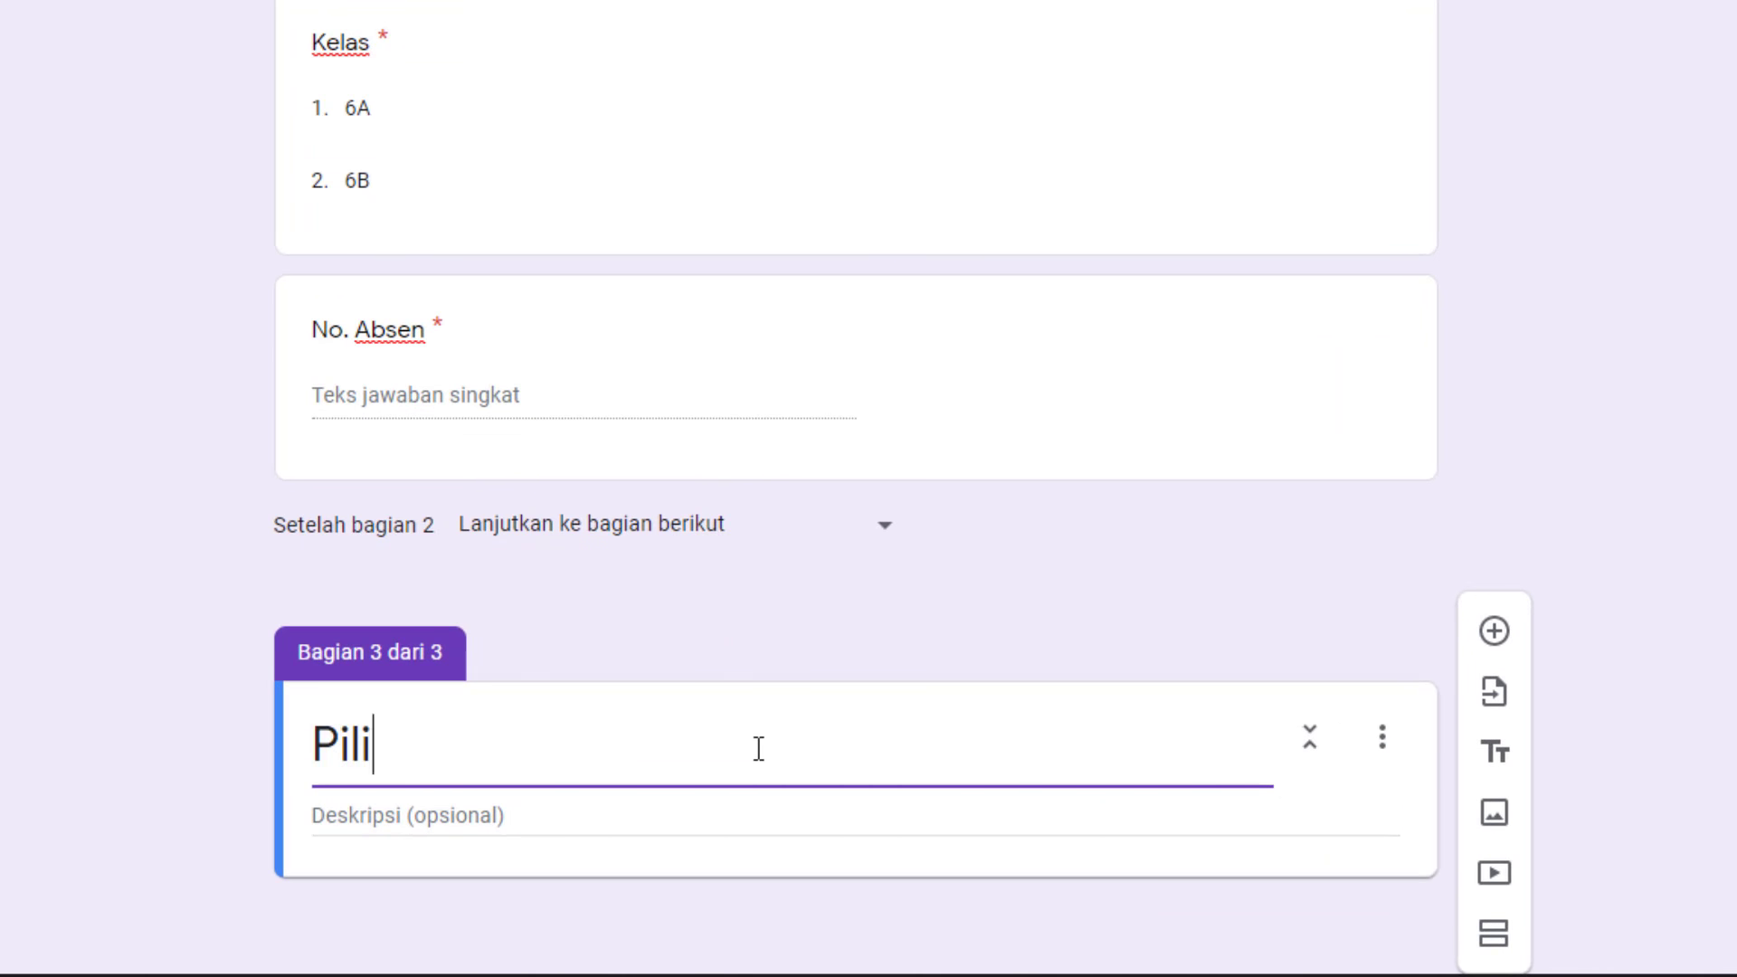
{"action": "type", "text": "han Ganda"}
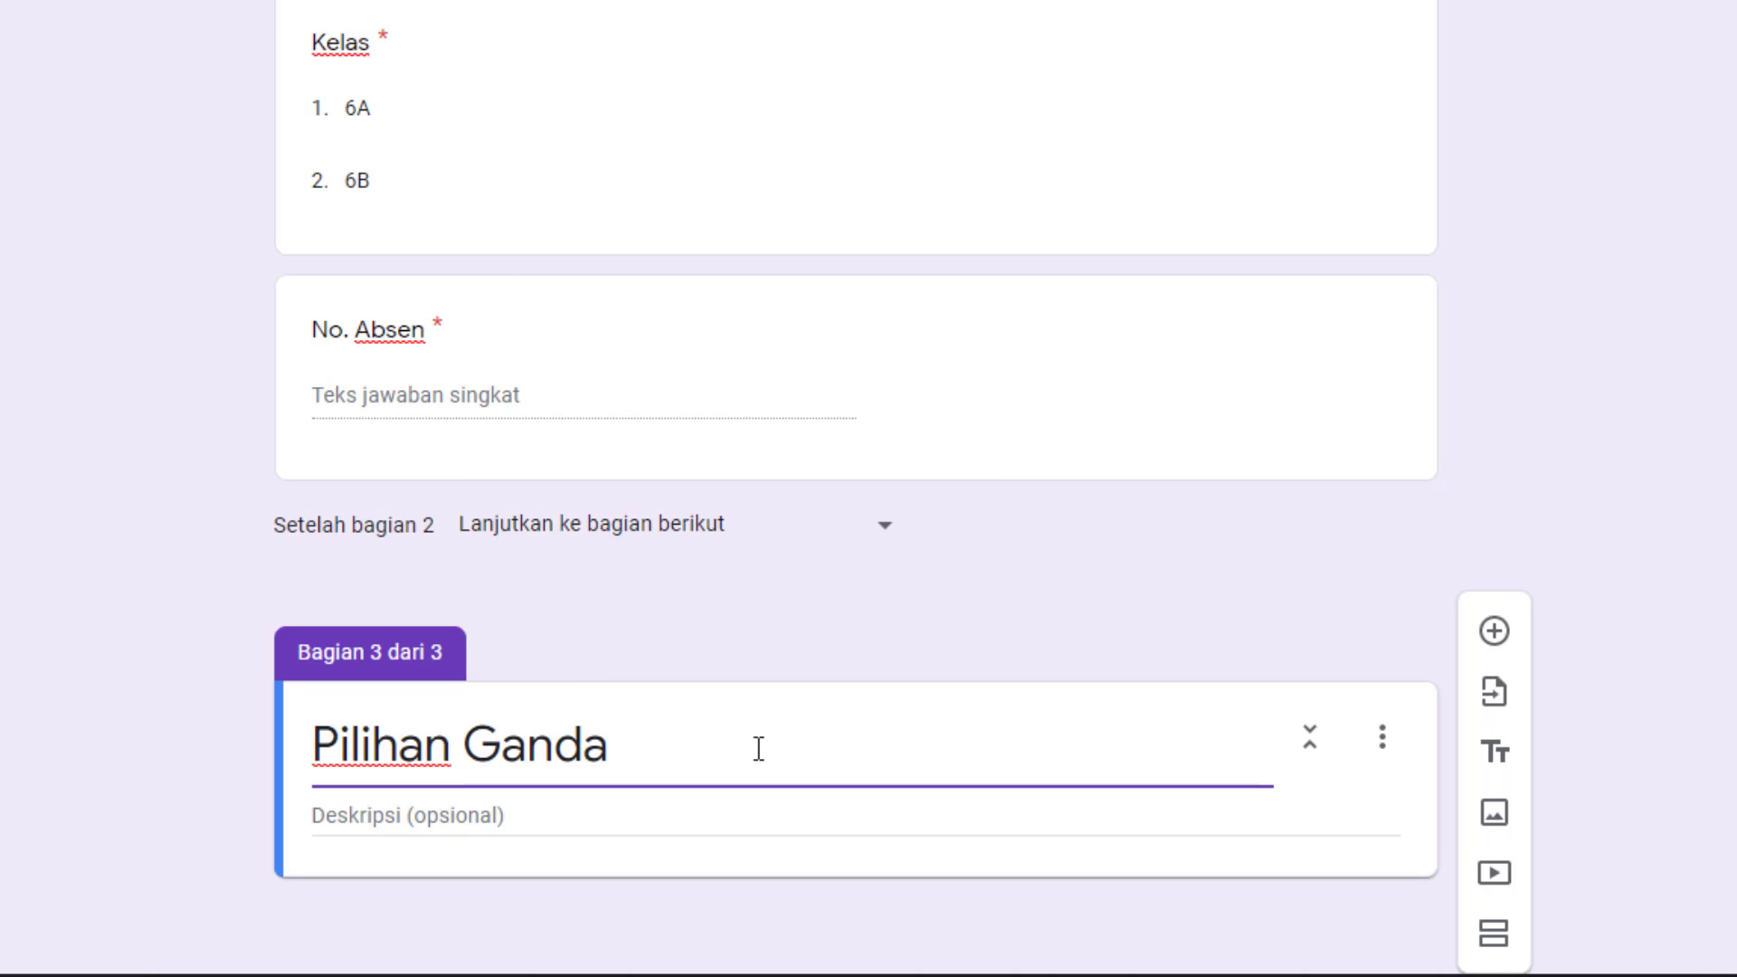
- Enter "Pilihlan jawaban yang paling tepat!" as the description of the Pilihan Ganda section
{"action": "left_click", "coordinate": [665, 812]}
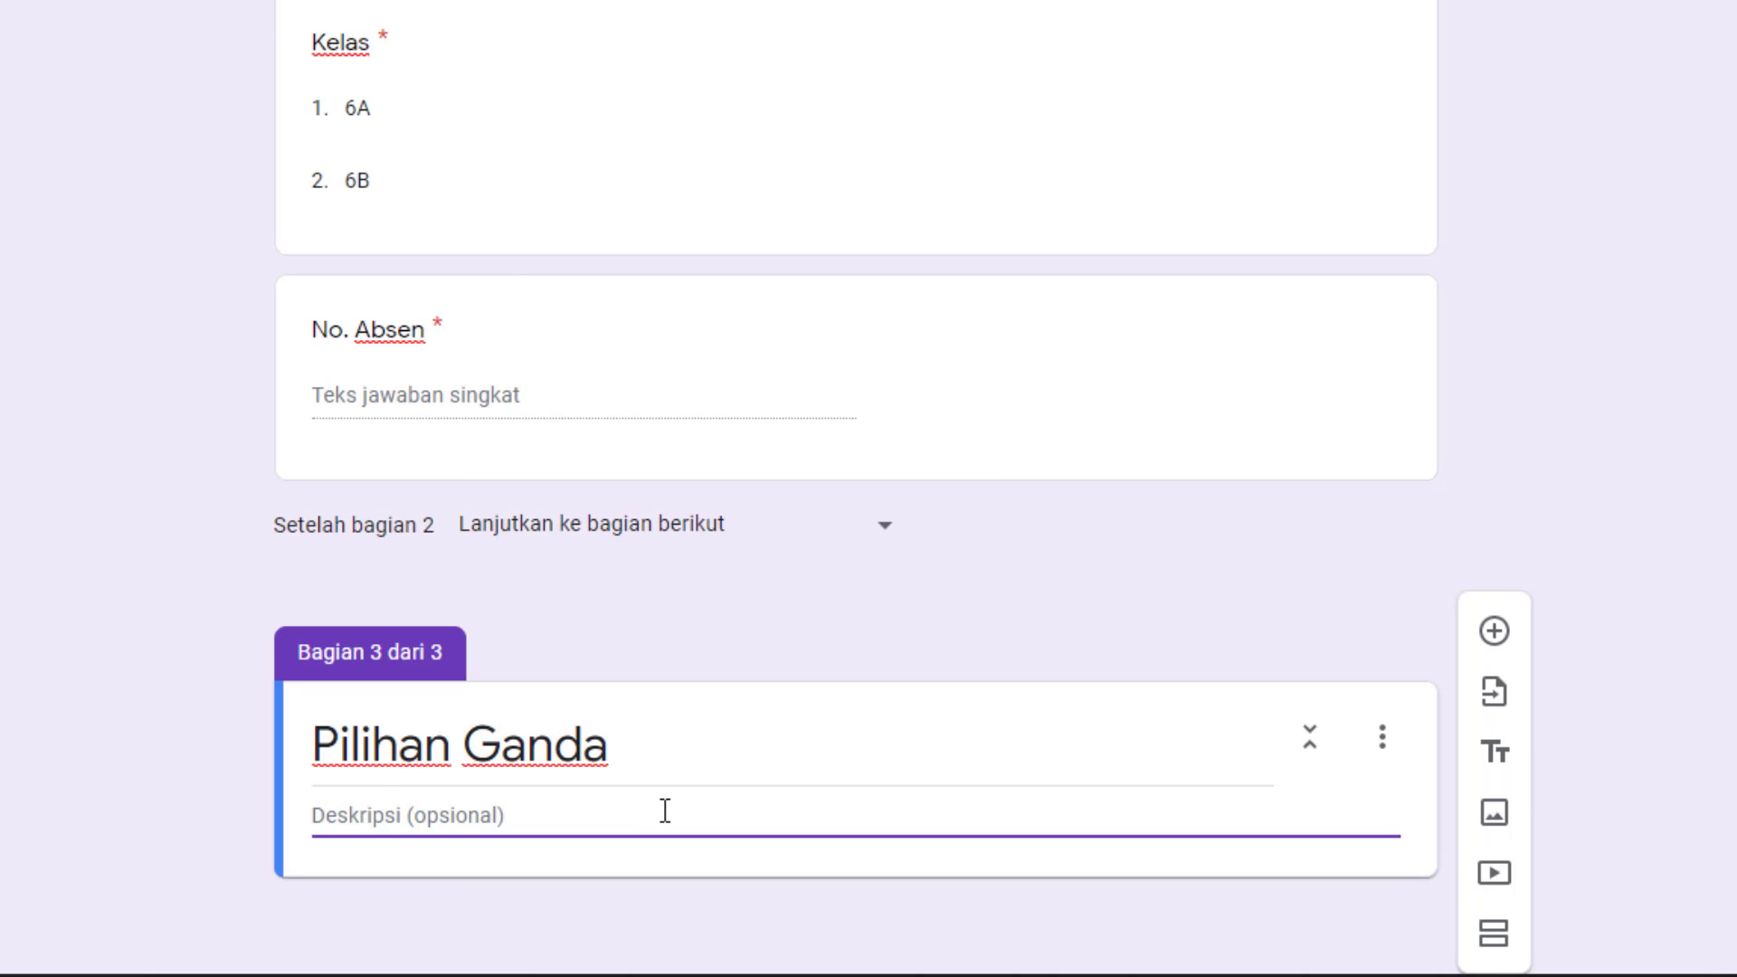
{"action": "type", "text": "Pilihlan jawaban yang "}
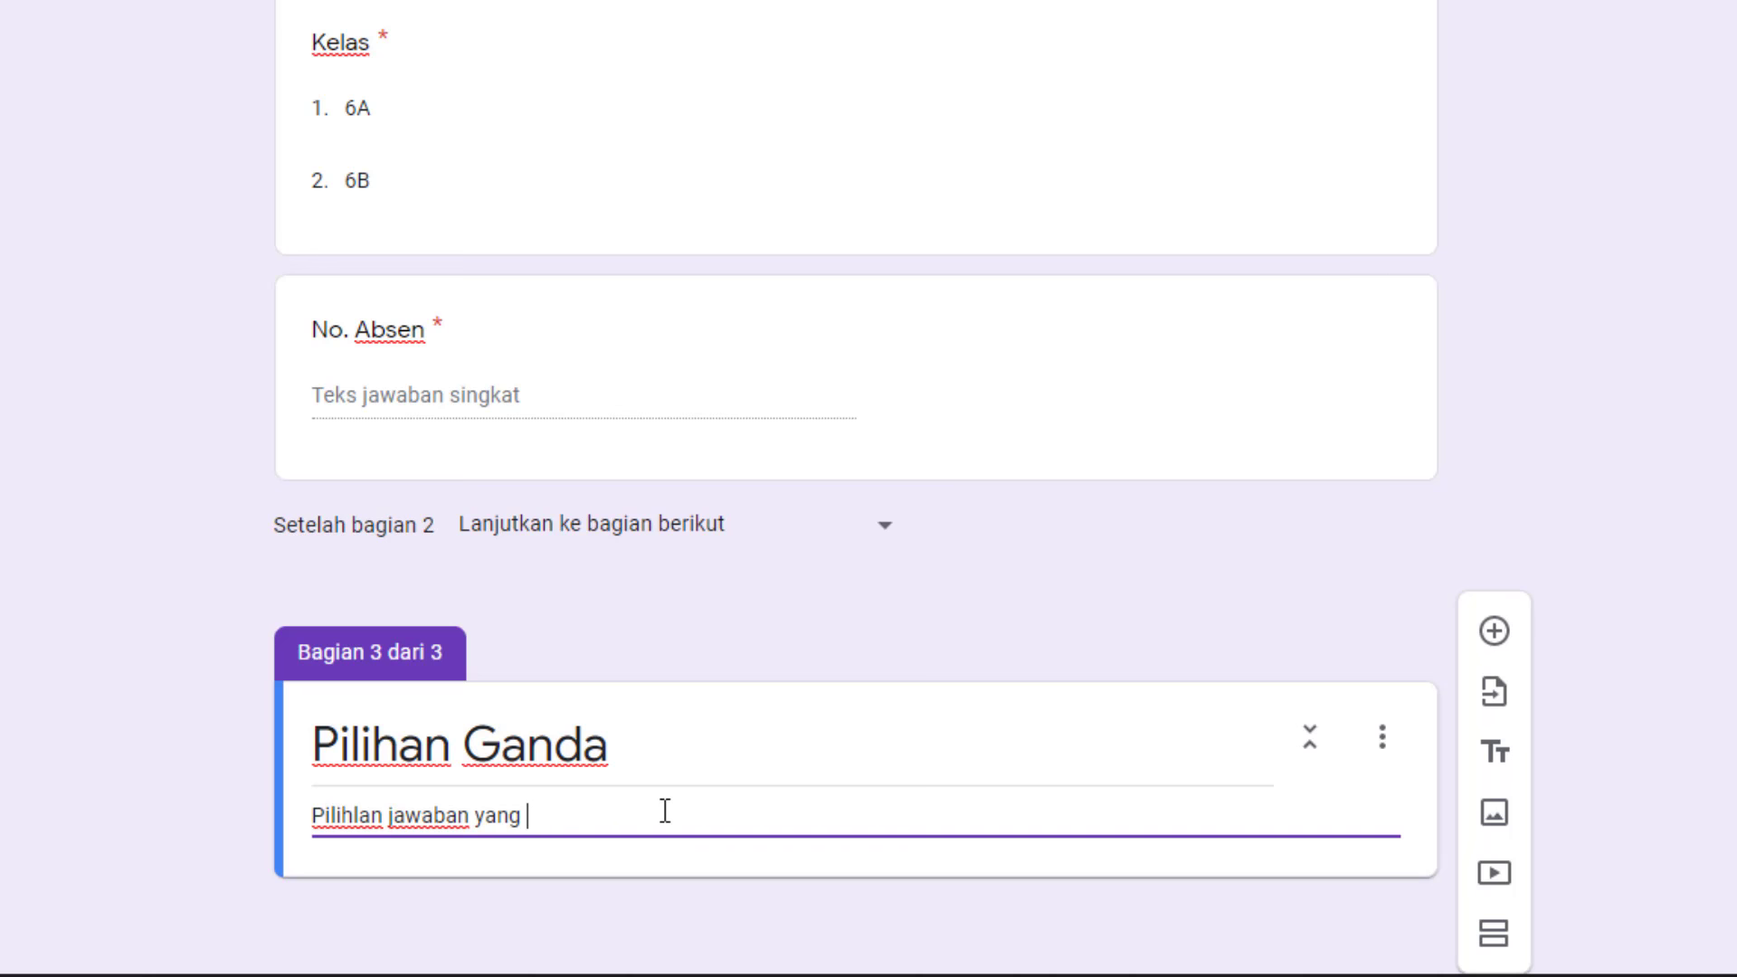
{"action": "type", "text": "paling tepat!"}
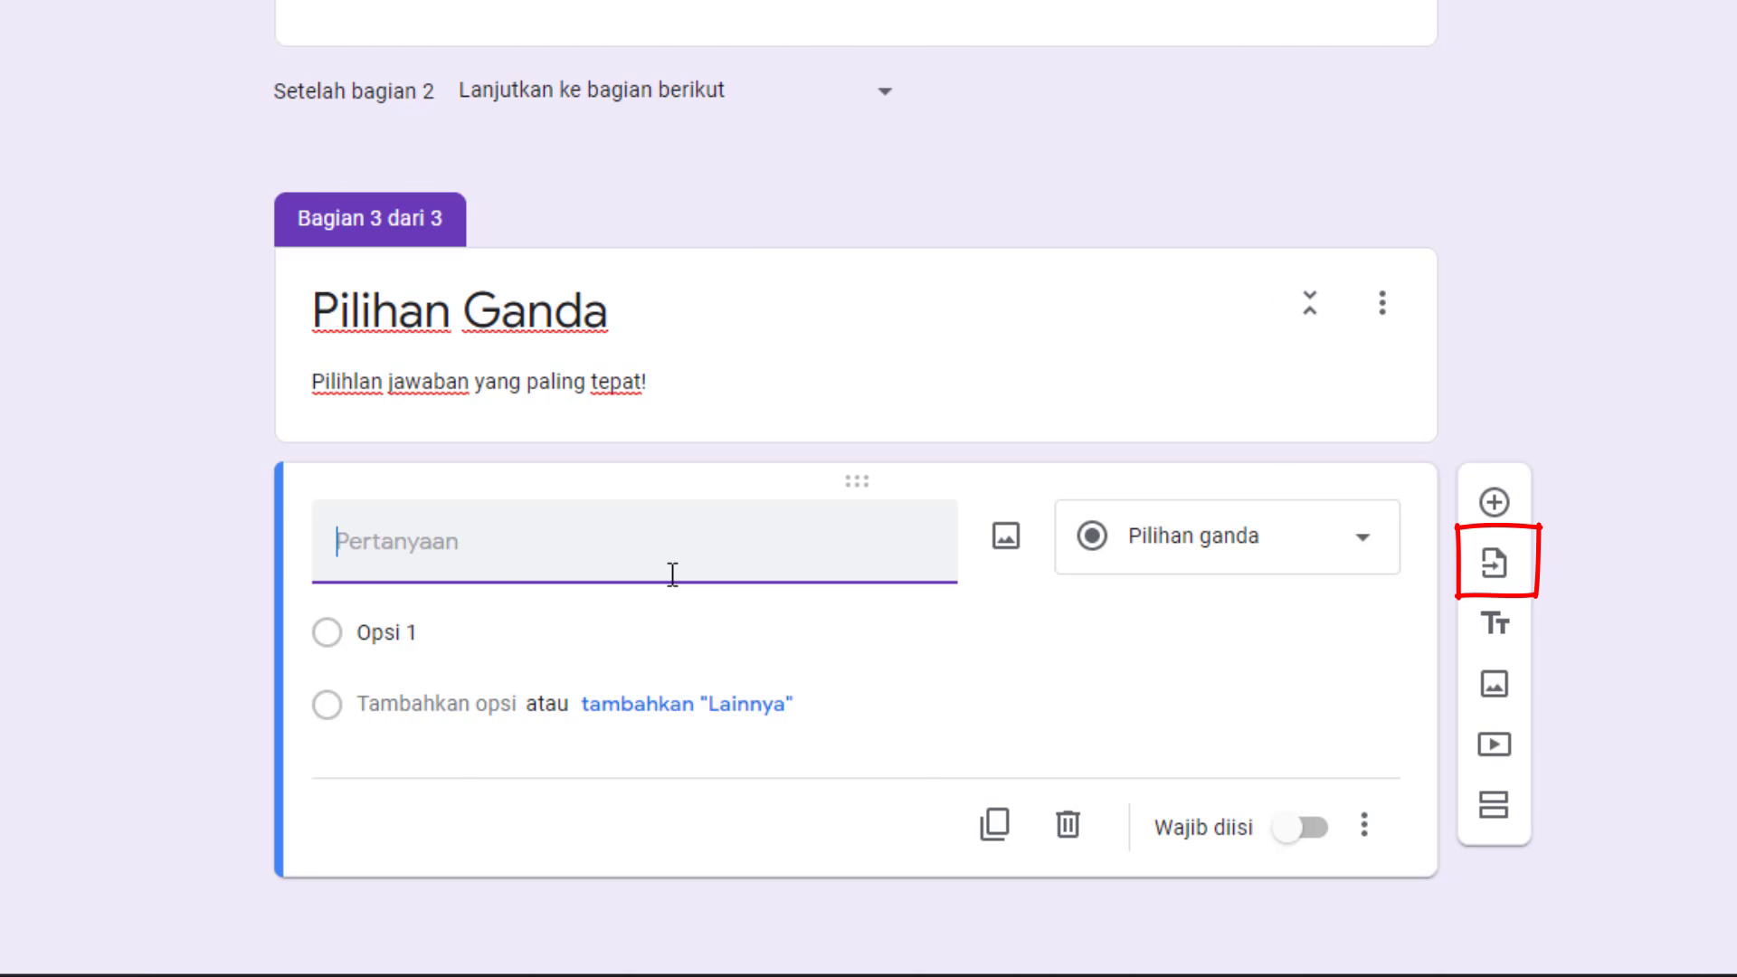
- Choose the existing form "Latihan Soal Kelas 6 ke-1" as the source for importing questions
{"action": "left_click", "coordinate": [1500, 570]}
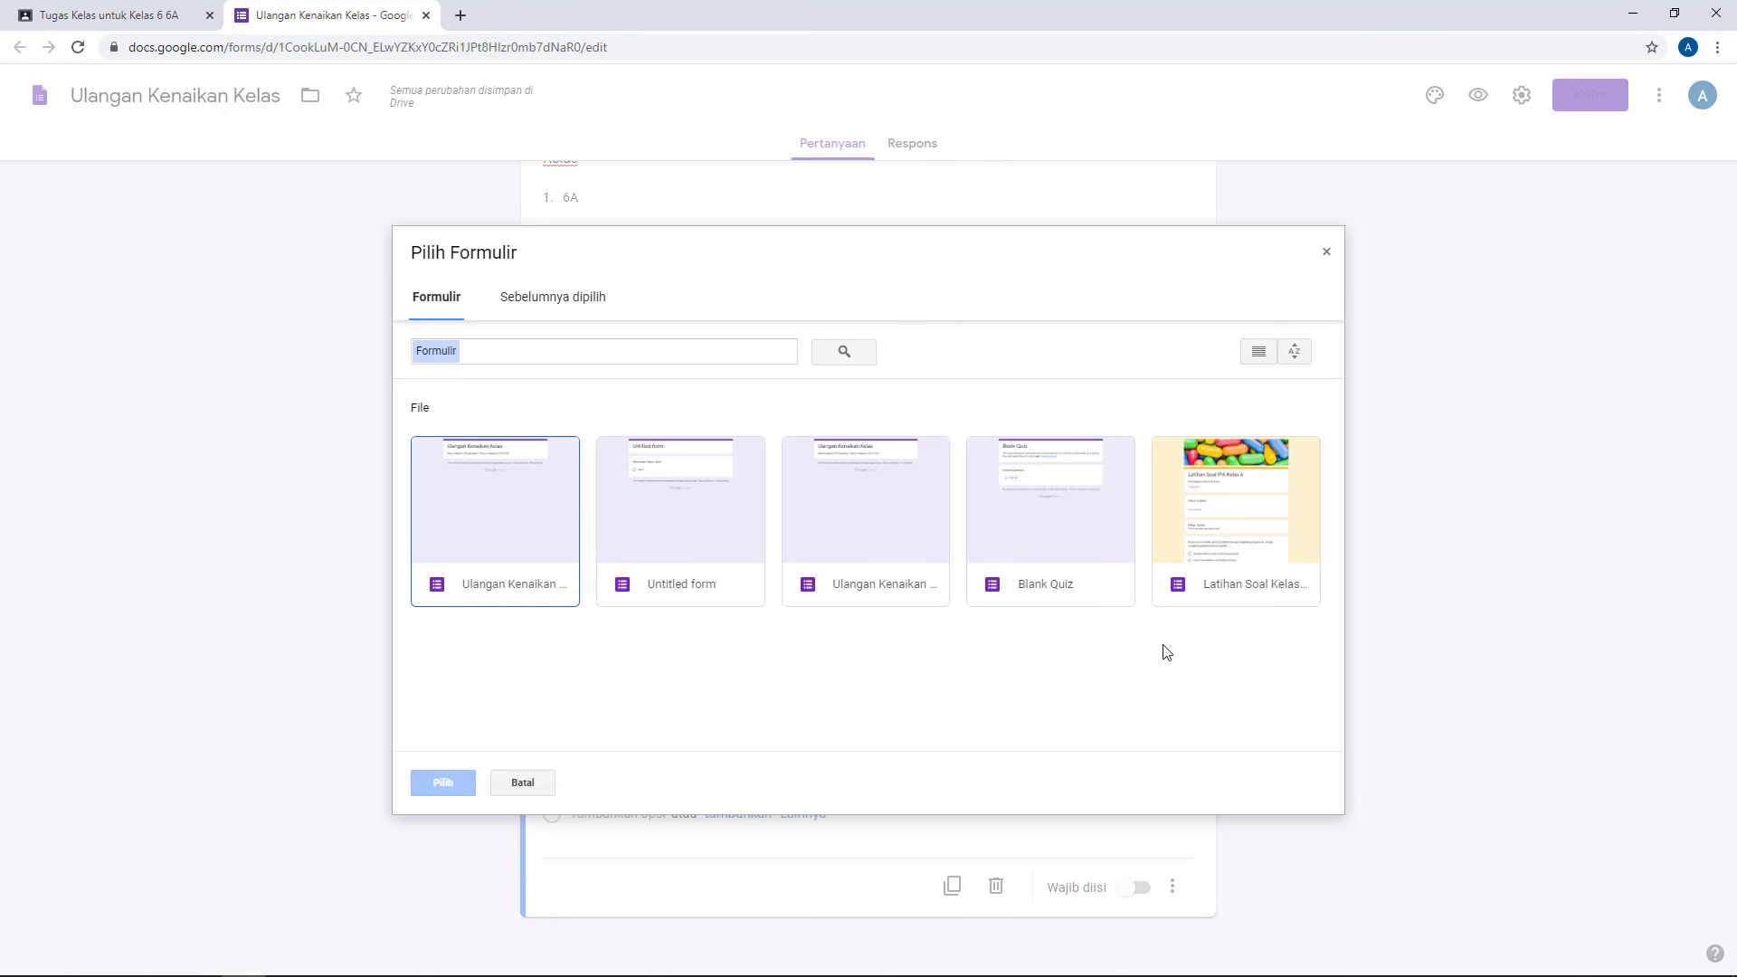
{"action": "left_click", "coordinate": [1176, 588]}
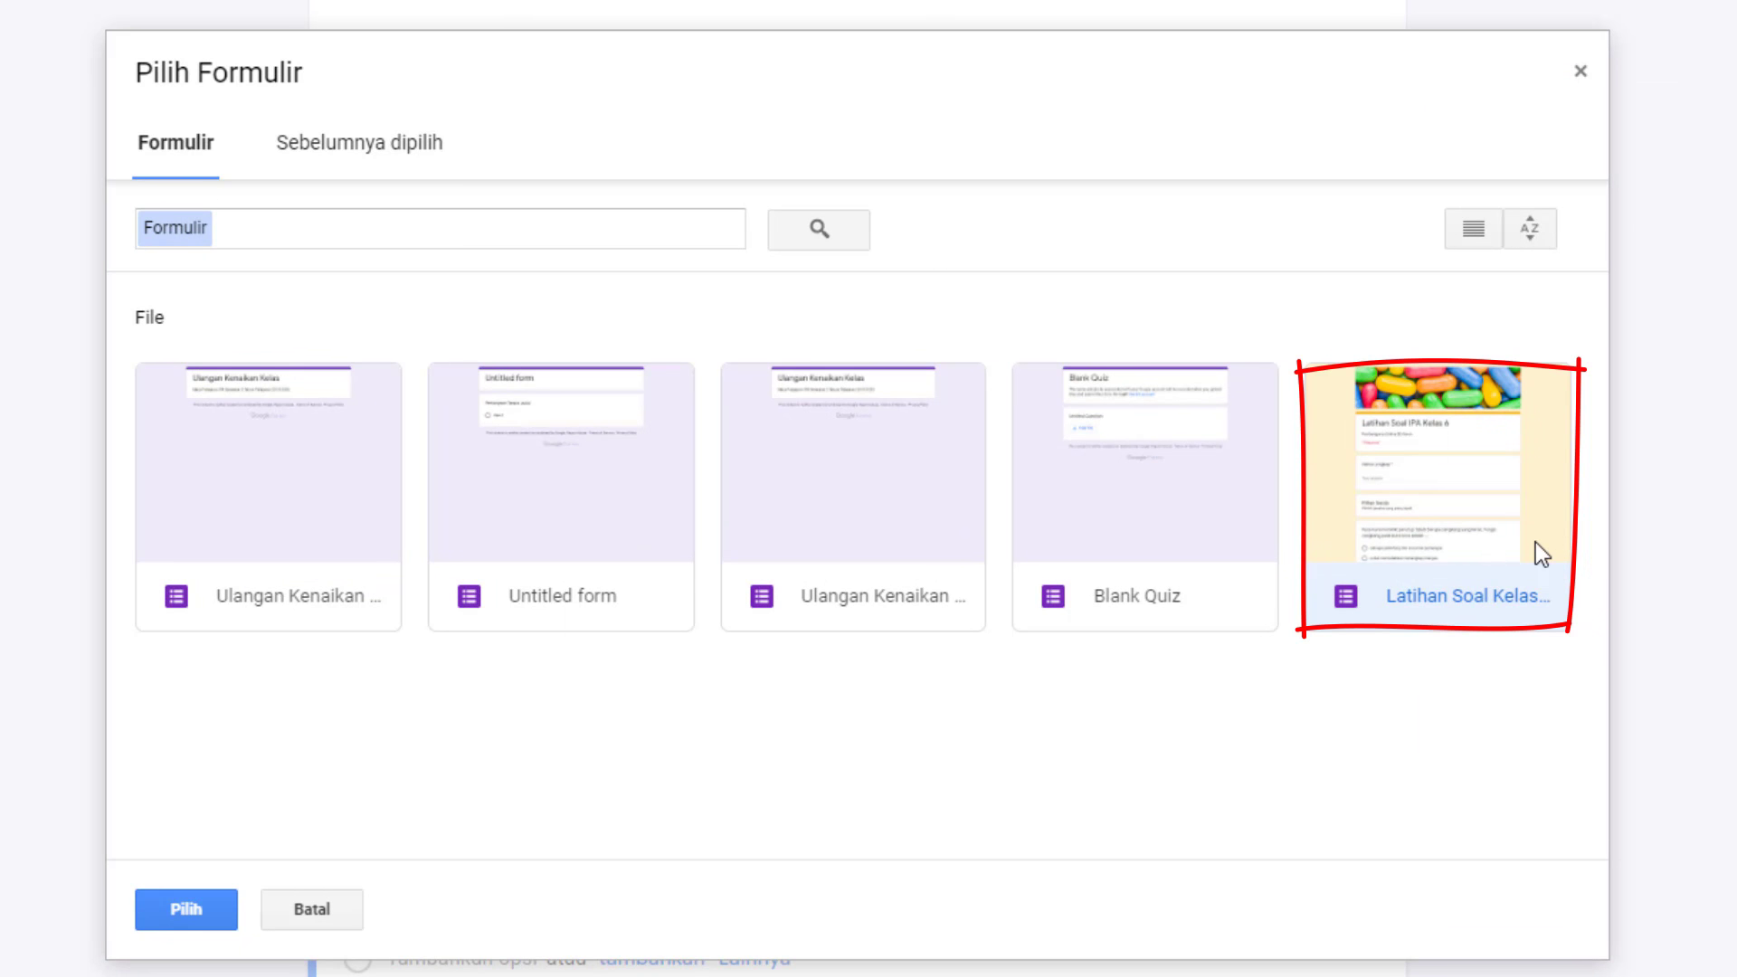
{"action": "left_click", "coordinate": [192, 910]}
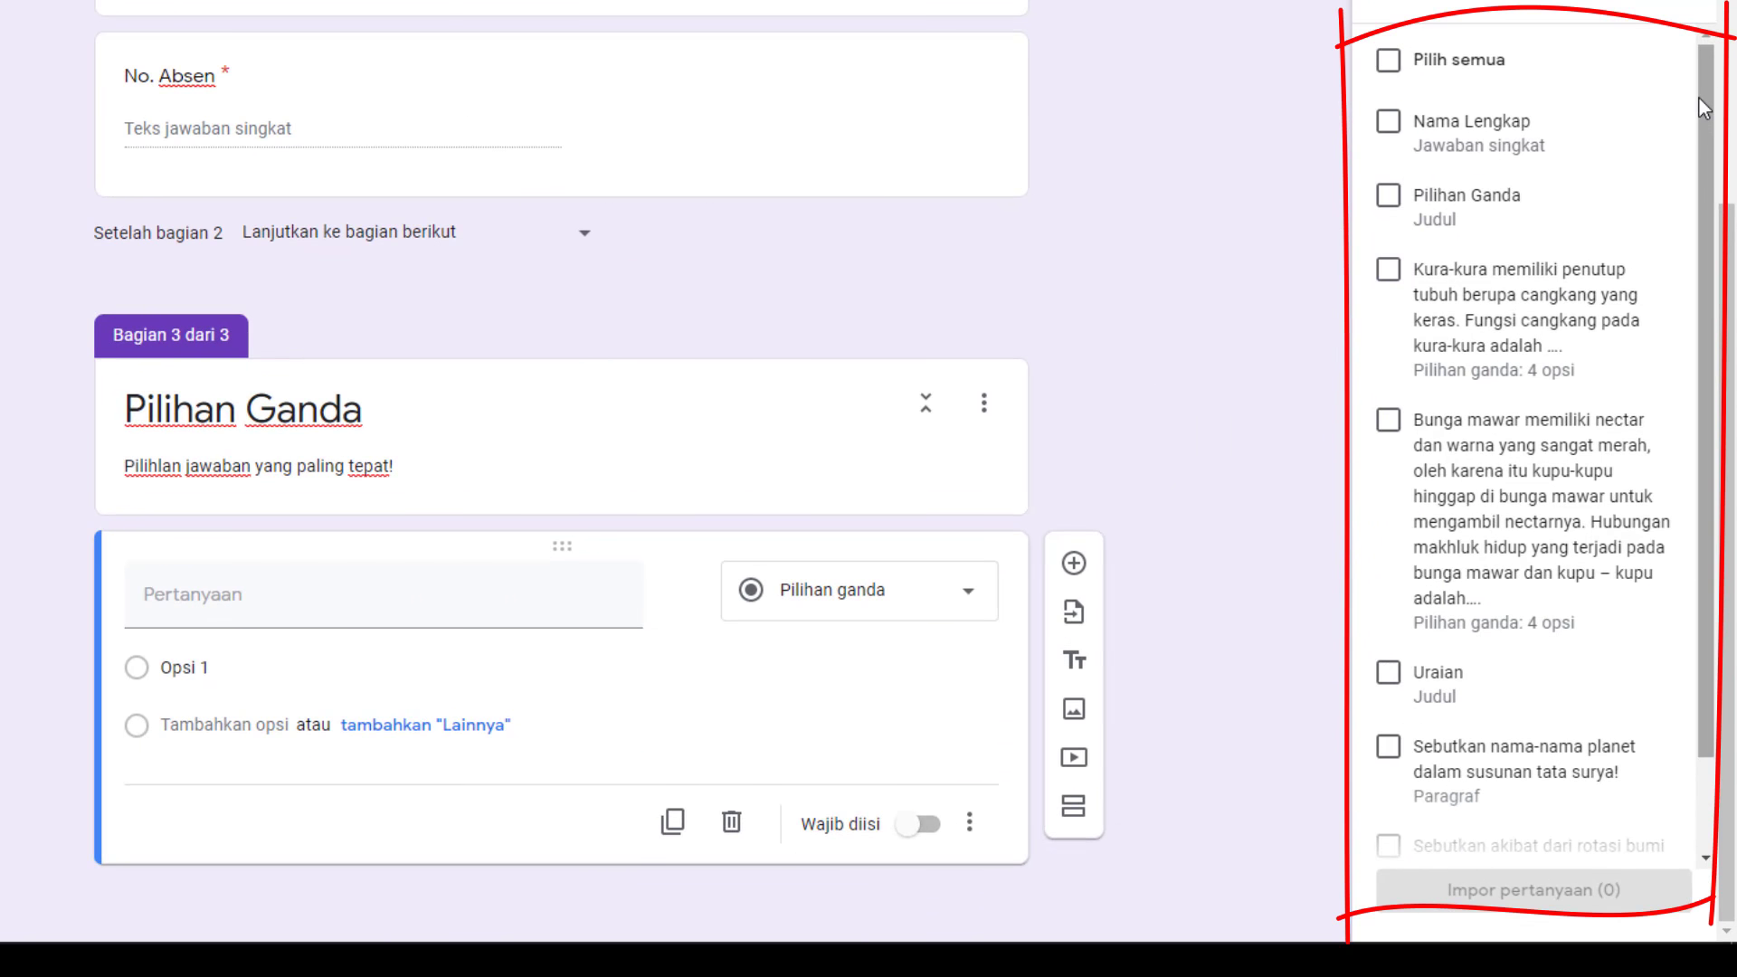
{"action": "mouse_move", "coordinate": [1700, 99]}
{"action": "left_mouse_down"}
{"action": "mouse_move", "coordinate": [1719, 190]}
{"action": "mouse_move", "coordinate": [1724, 98]}
{"action": "left_mouse_up"}
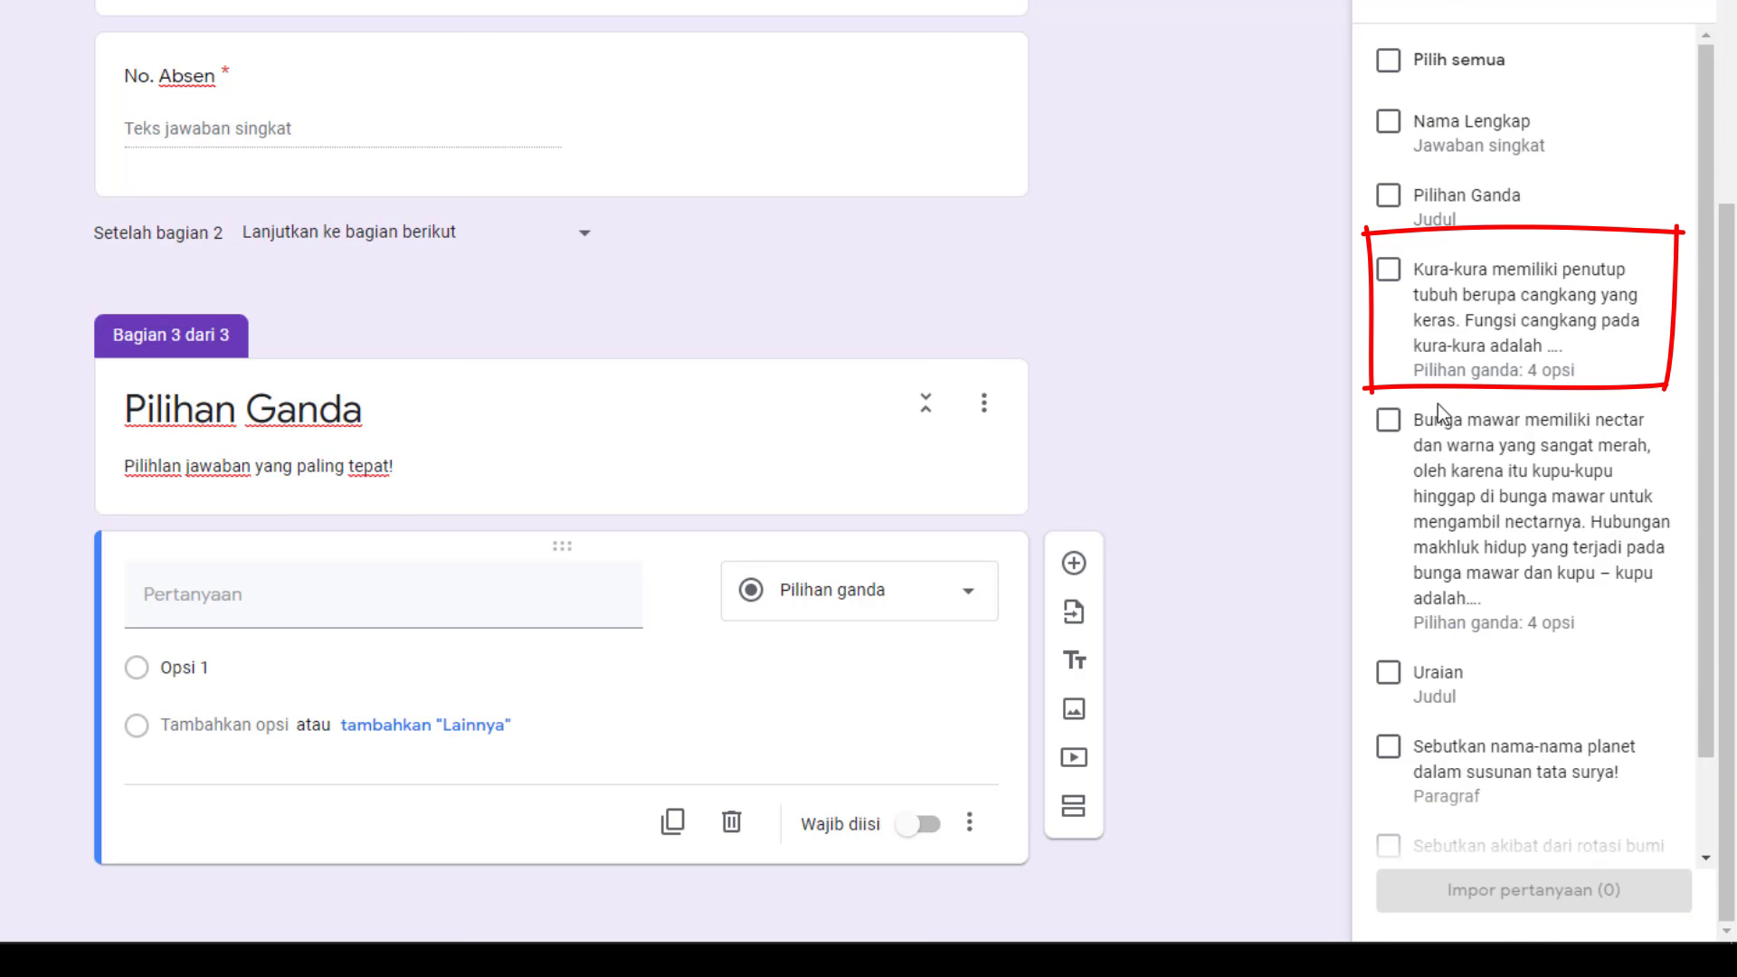
- Import the multiple-choice question about the function of the Kura-kura shell and delete the blank question above it
{"action": "left_click", "coordinate": [1389, 270]}
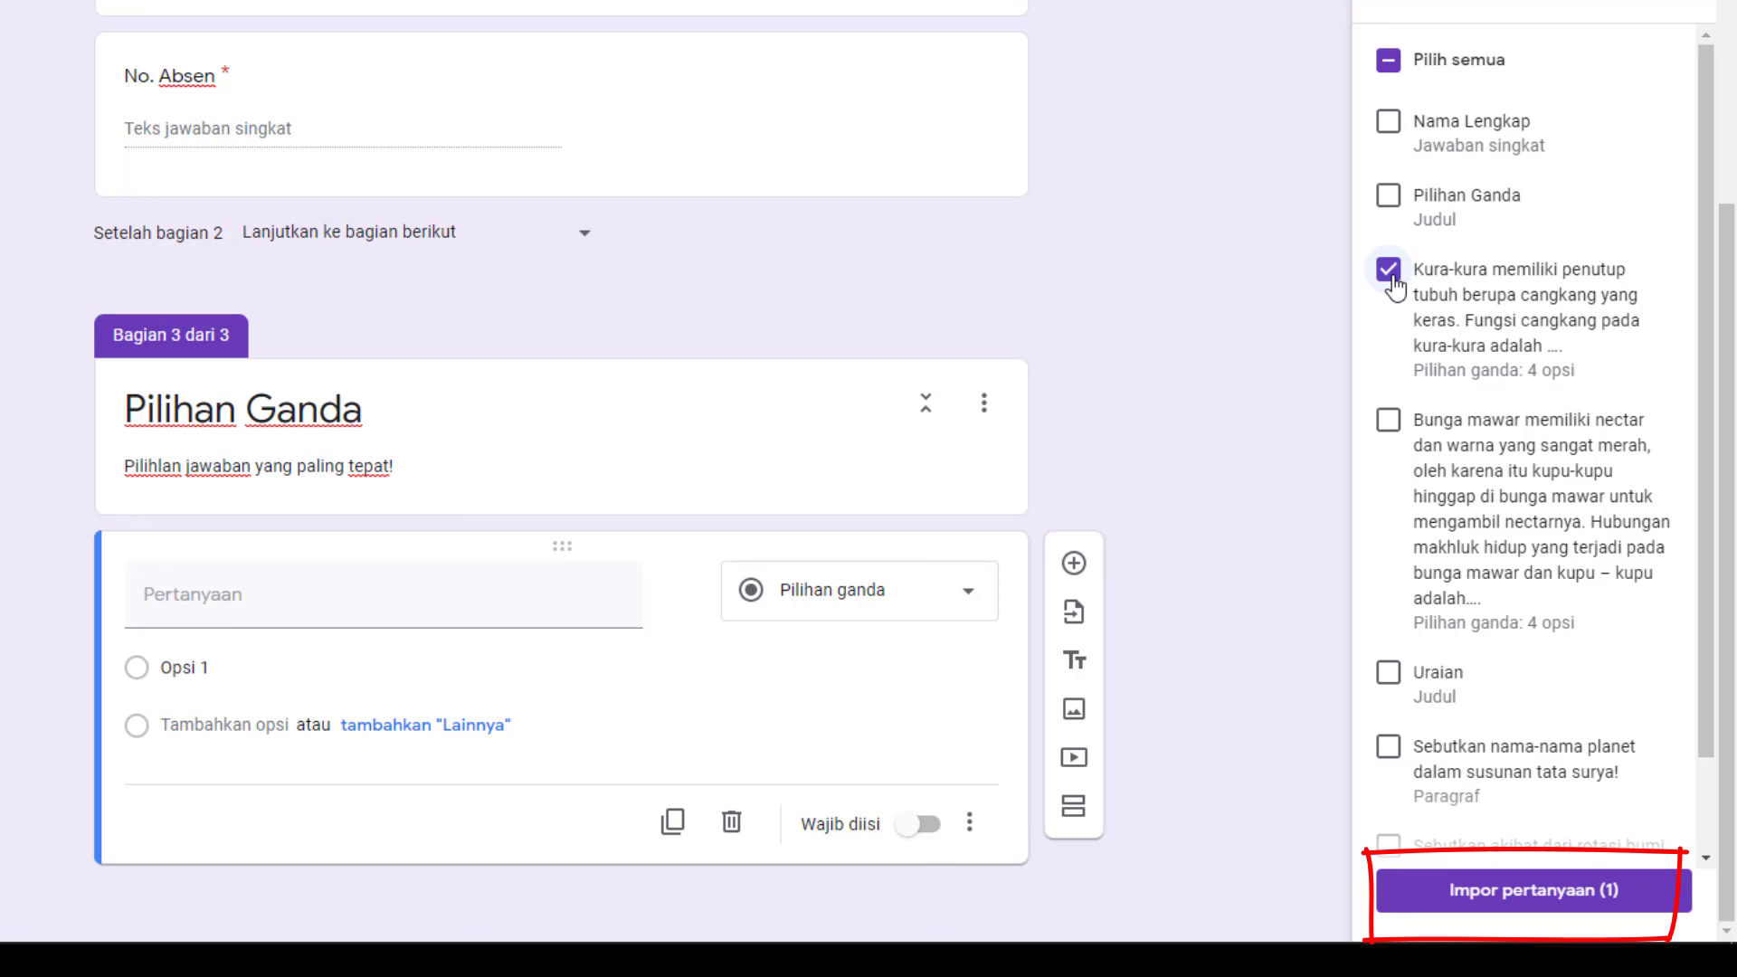
{"action": "left_click", "coordinate": [1592, 903]}
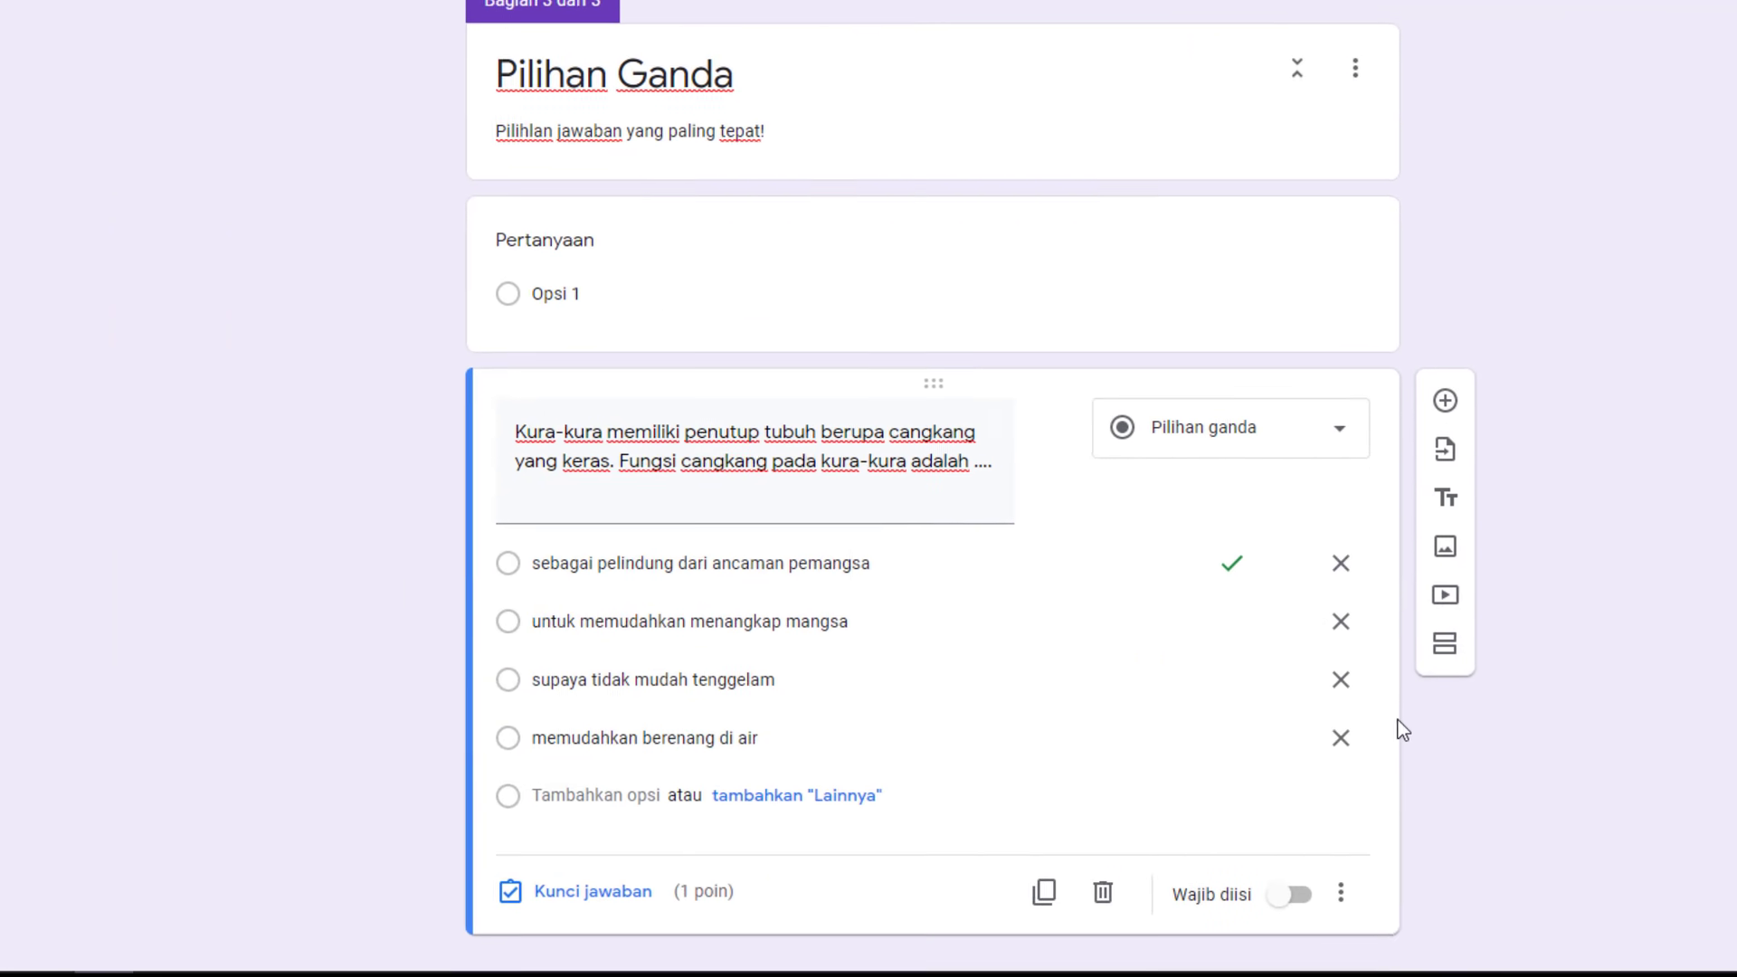
{"action": "left_click", "coordinate": [976, 214]}
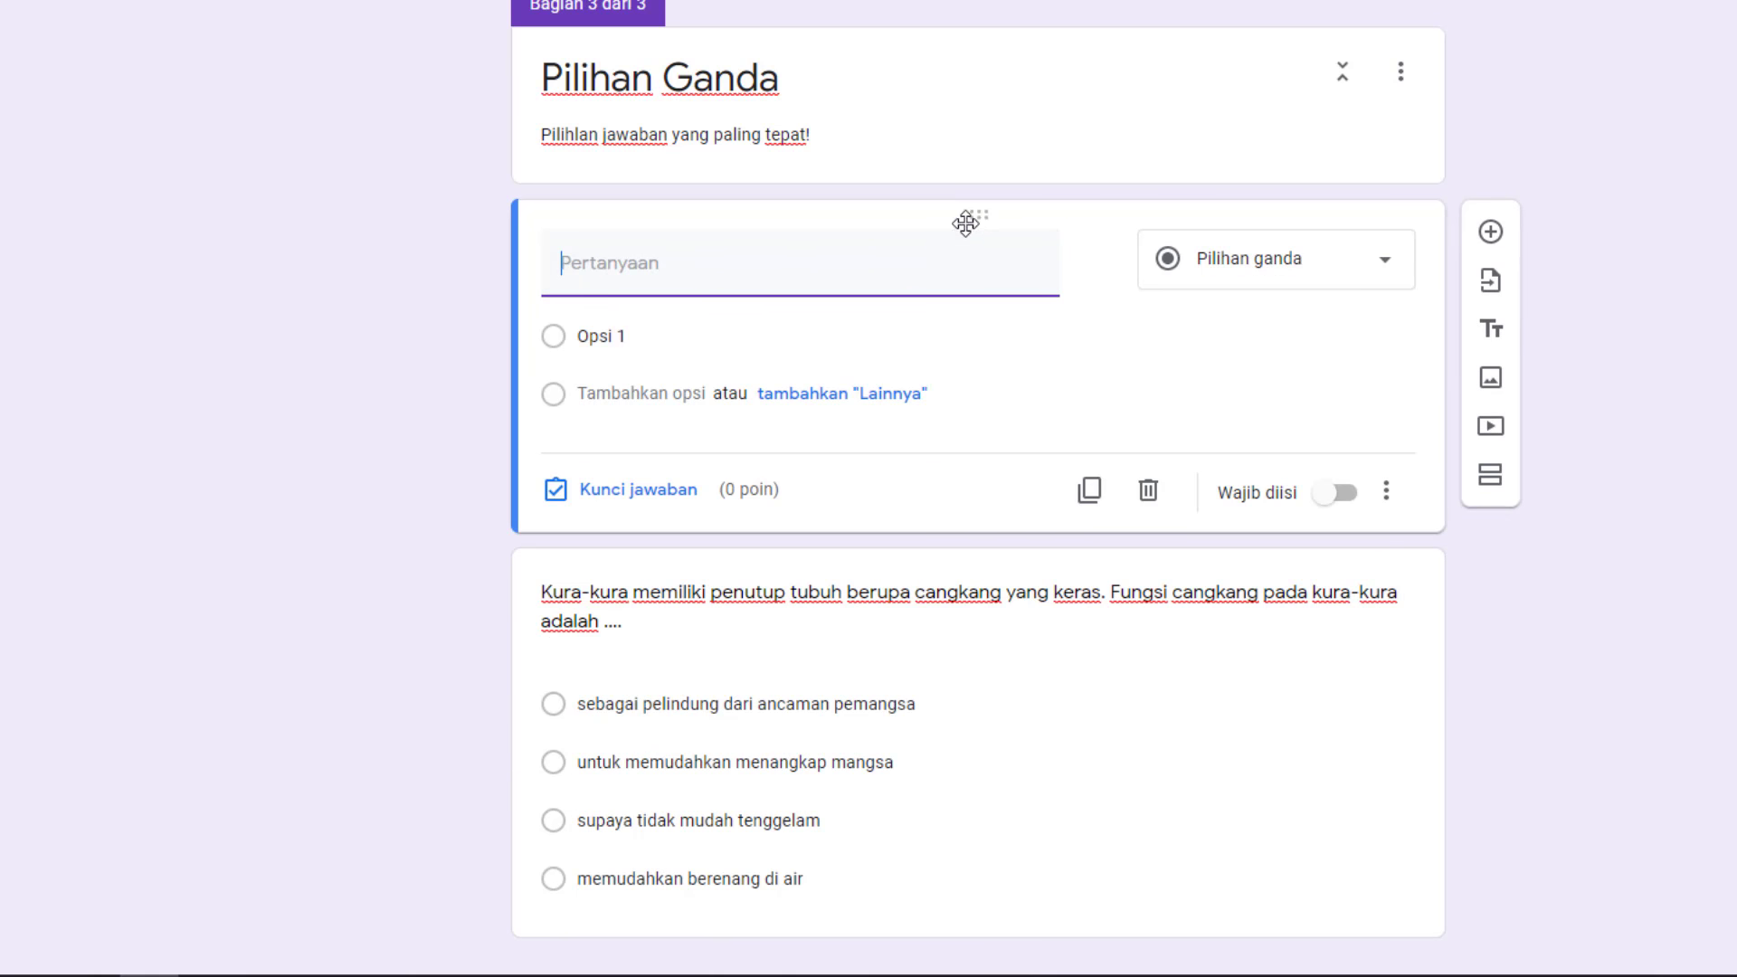
{"action": "left_click", "coordinate": [1153, 491]}
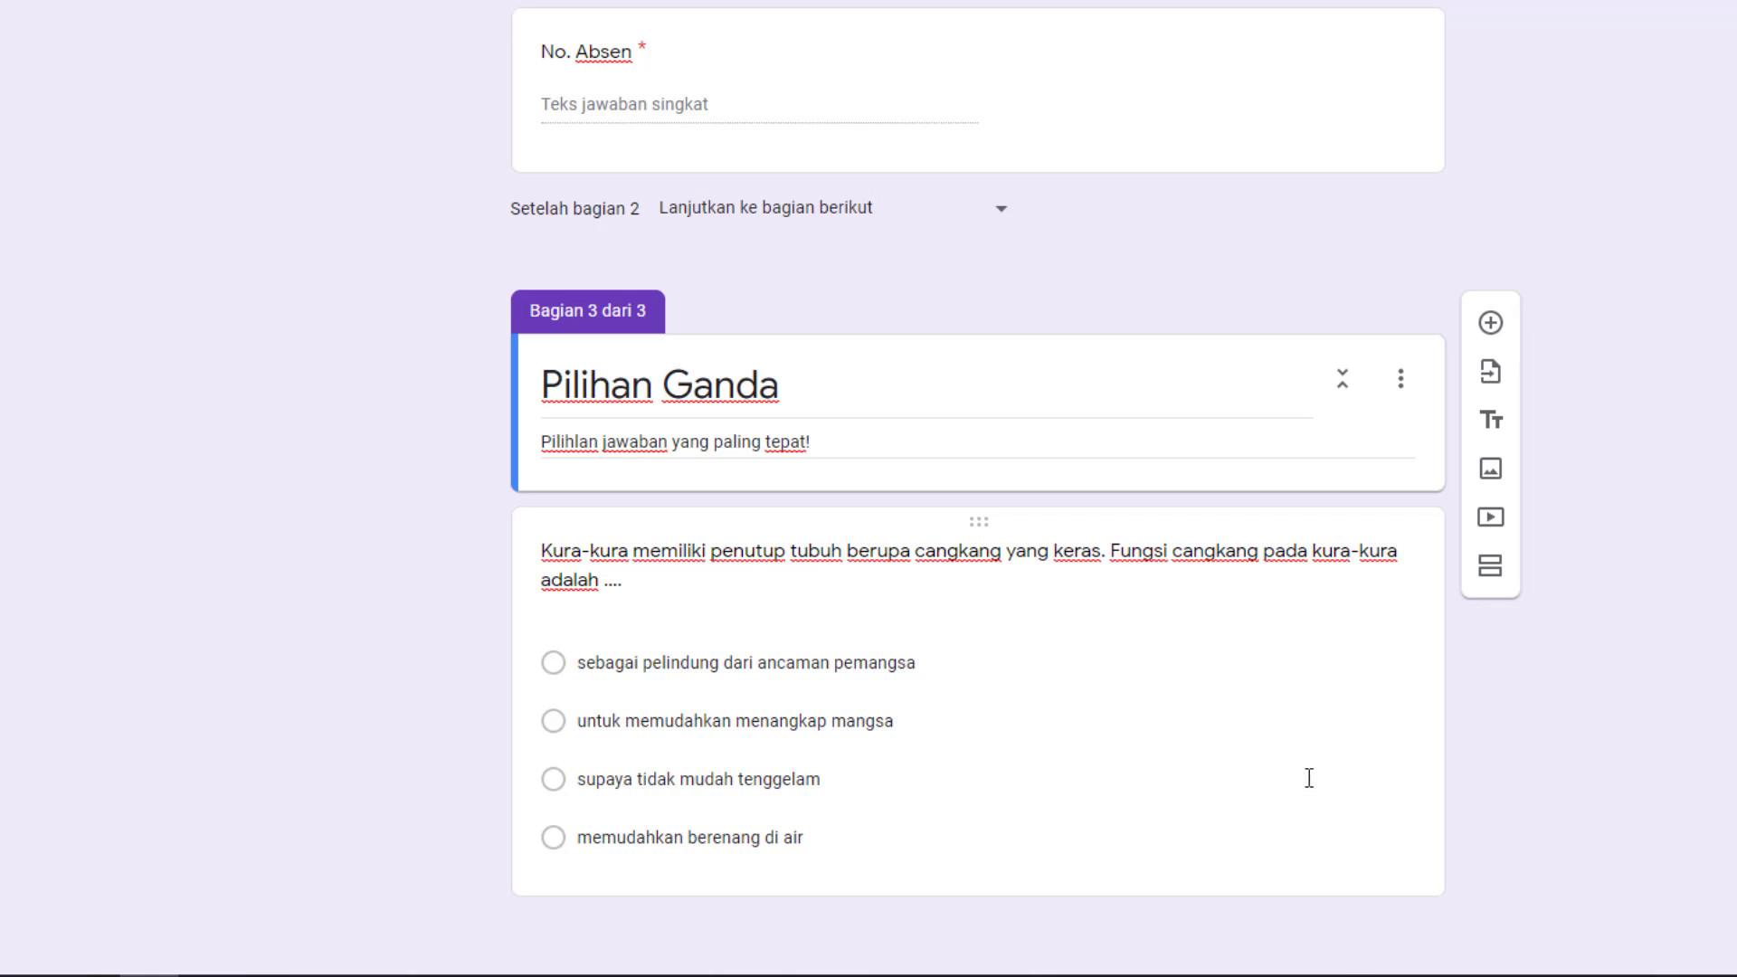
- Import the "Bunga mawar" multiple-choice question from the form "Latihan Soal Kelas 6 ke-1" into the Pilihan Ganda section
{"action": "left_click", "coordinate": [1493, 375]}
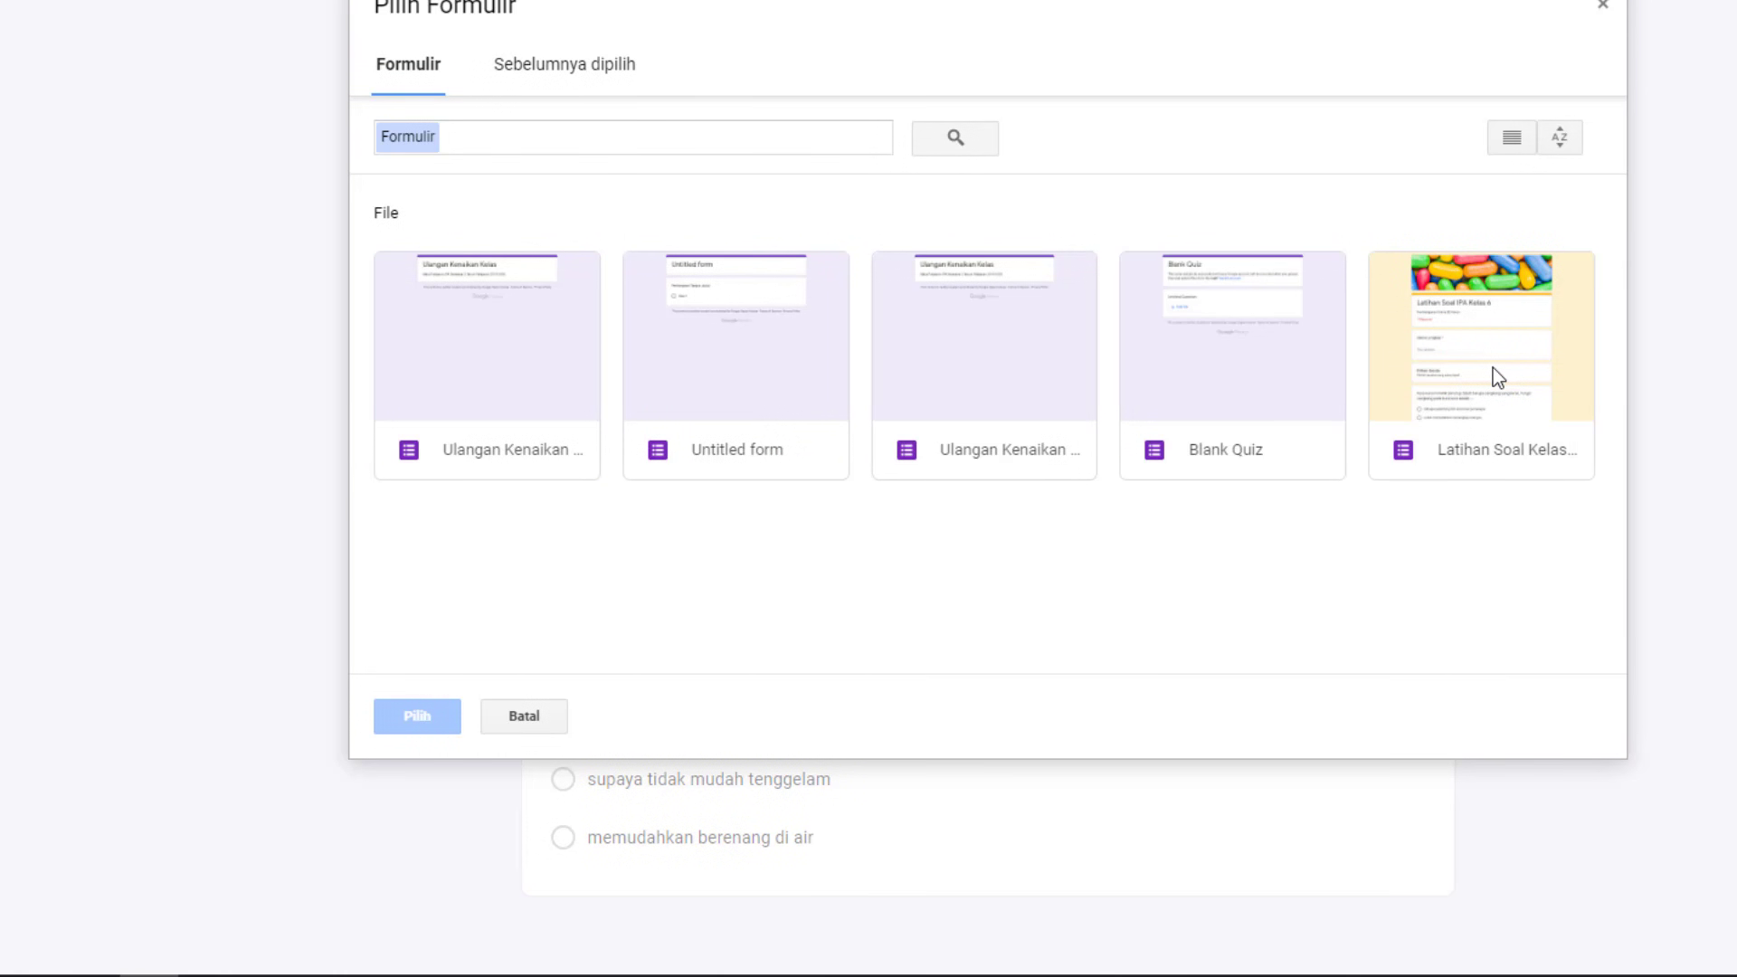
{"action": "left_click", "coordinate": [1493, 369]}
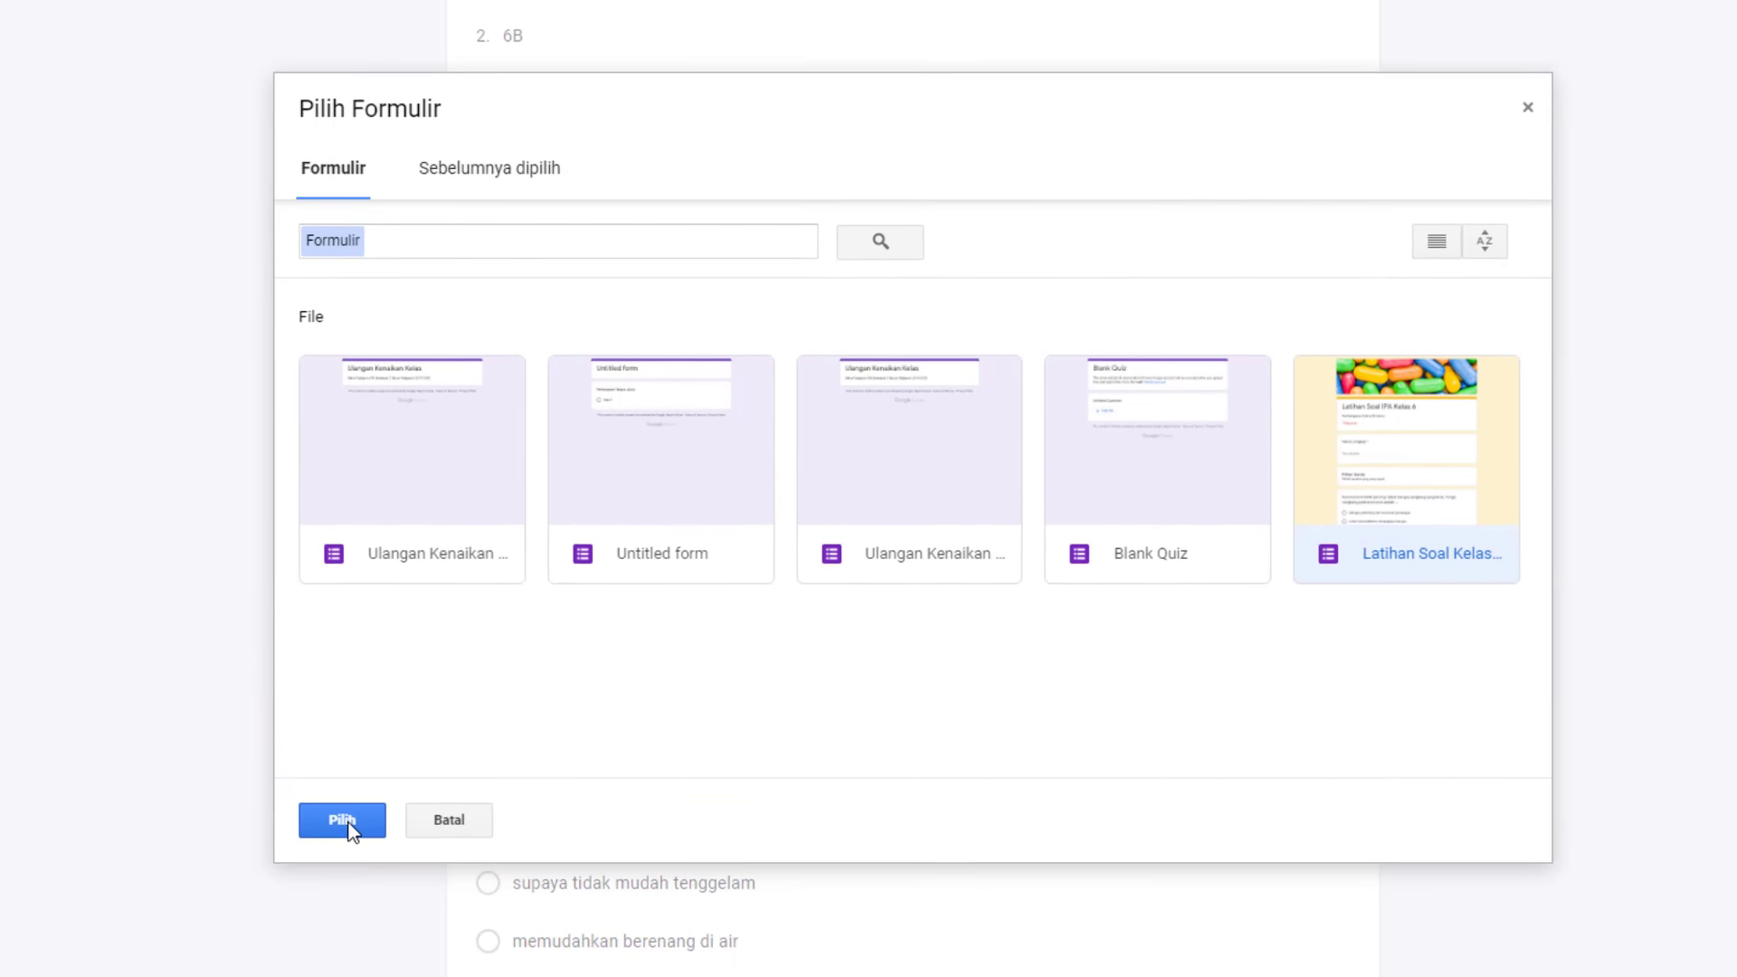
{"action": "left_click", "coordinate": [349, 825]}
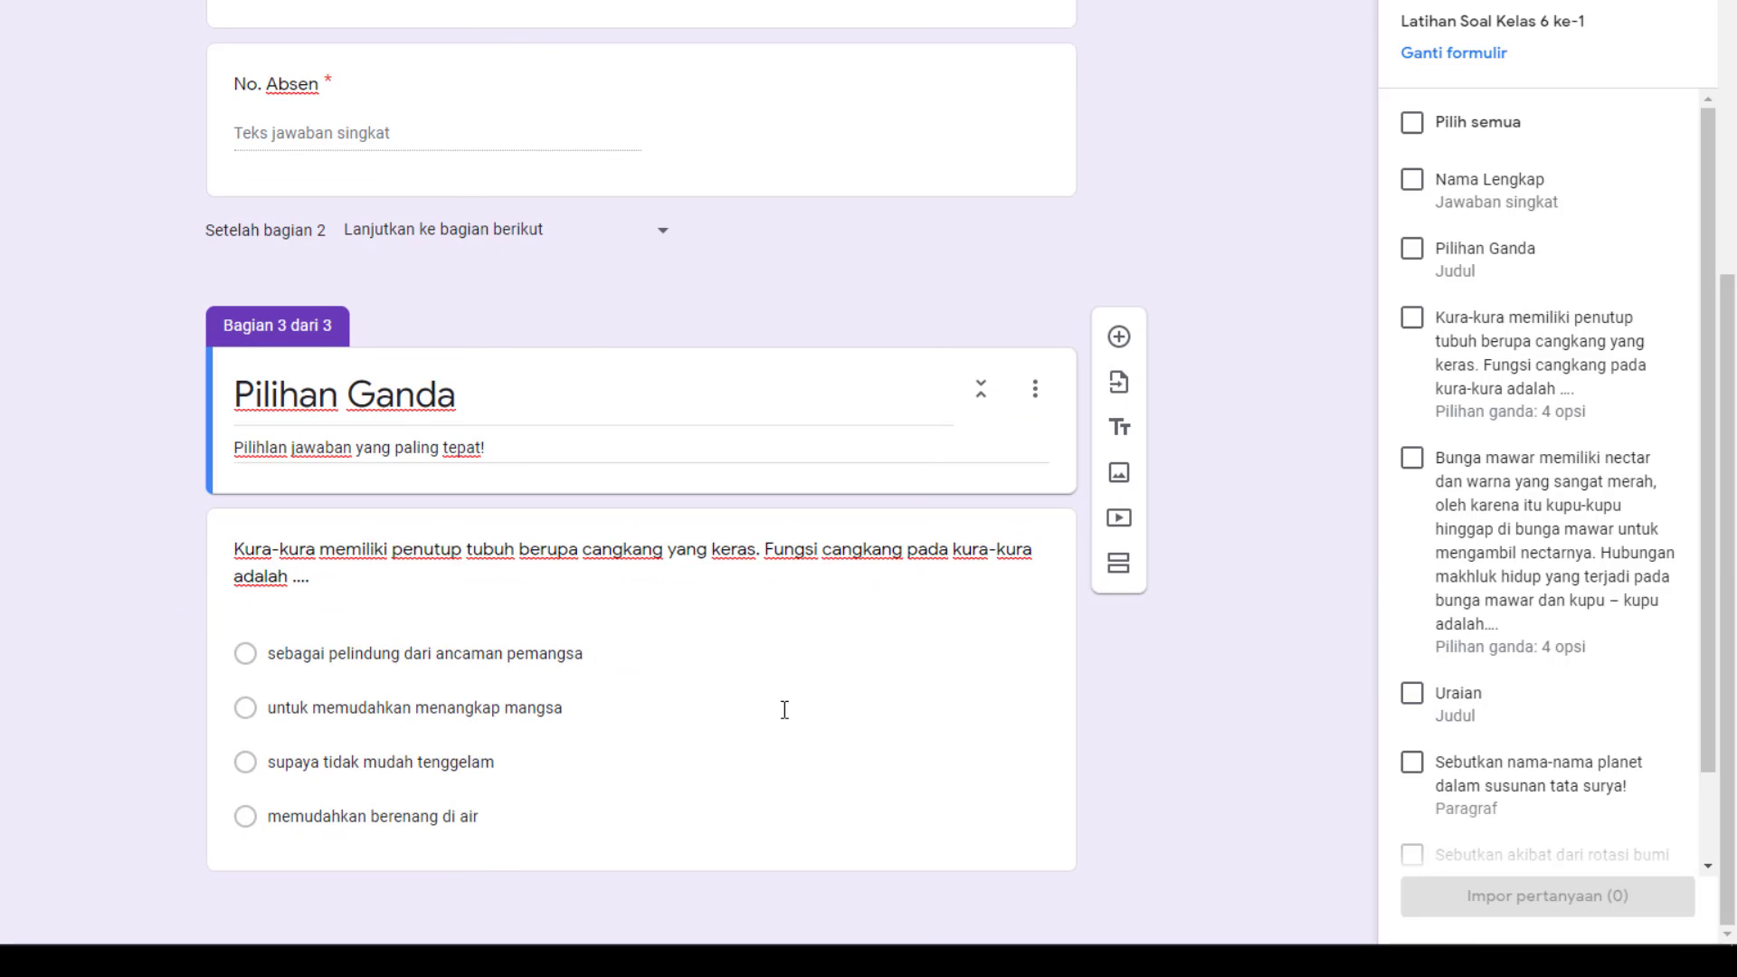
{"action": "left_click", "coordinate": [1415, 463]}
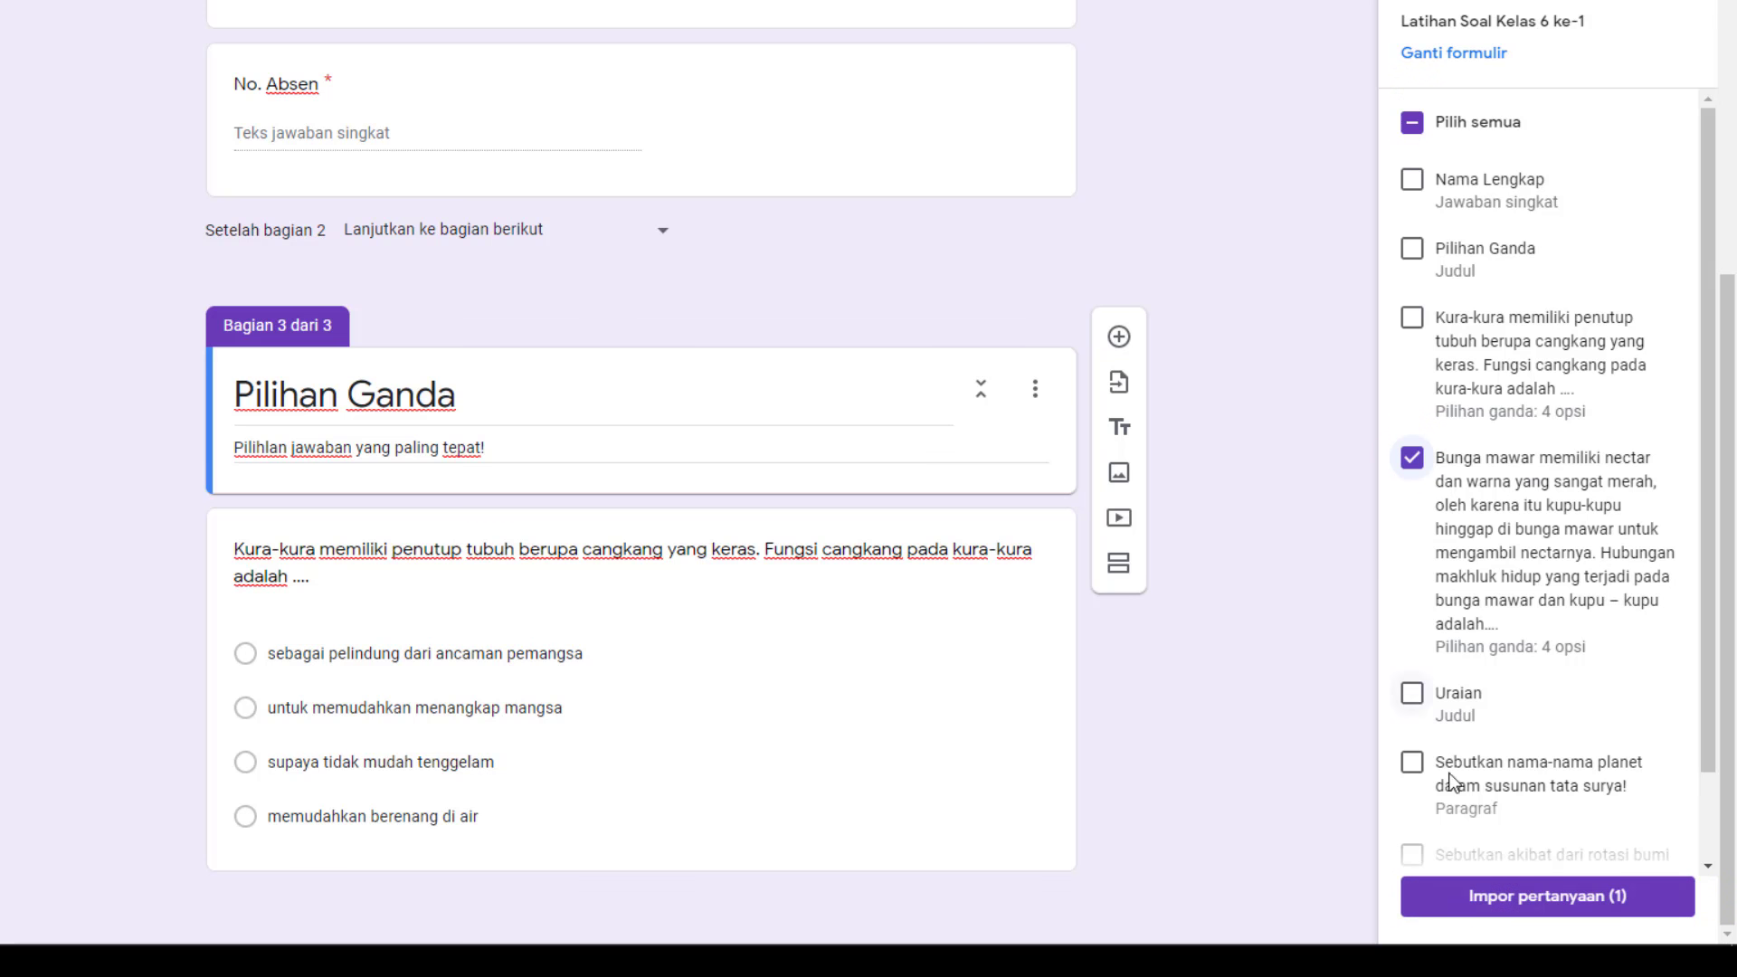
{"action": "left_click", "coordinate": [1641, 902]}
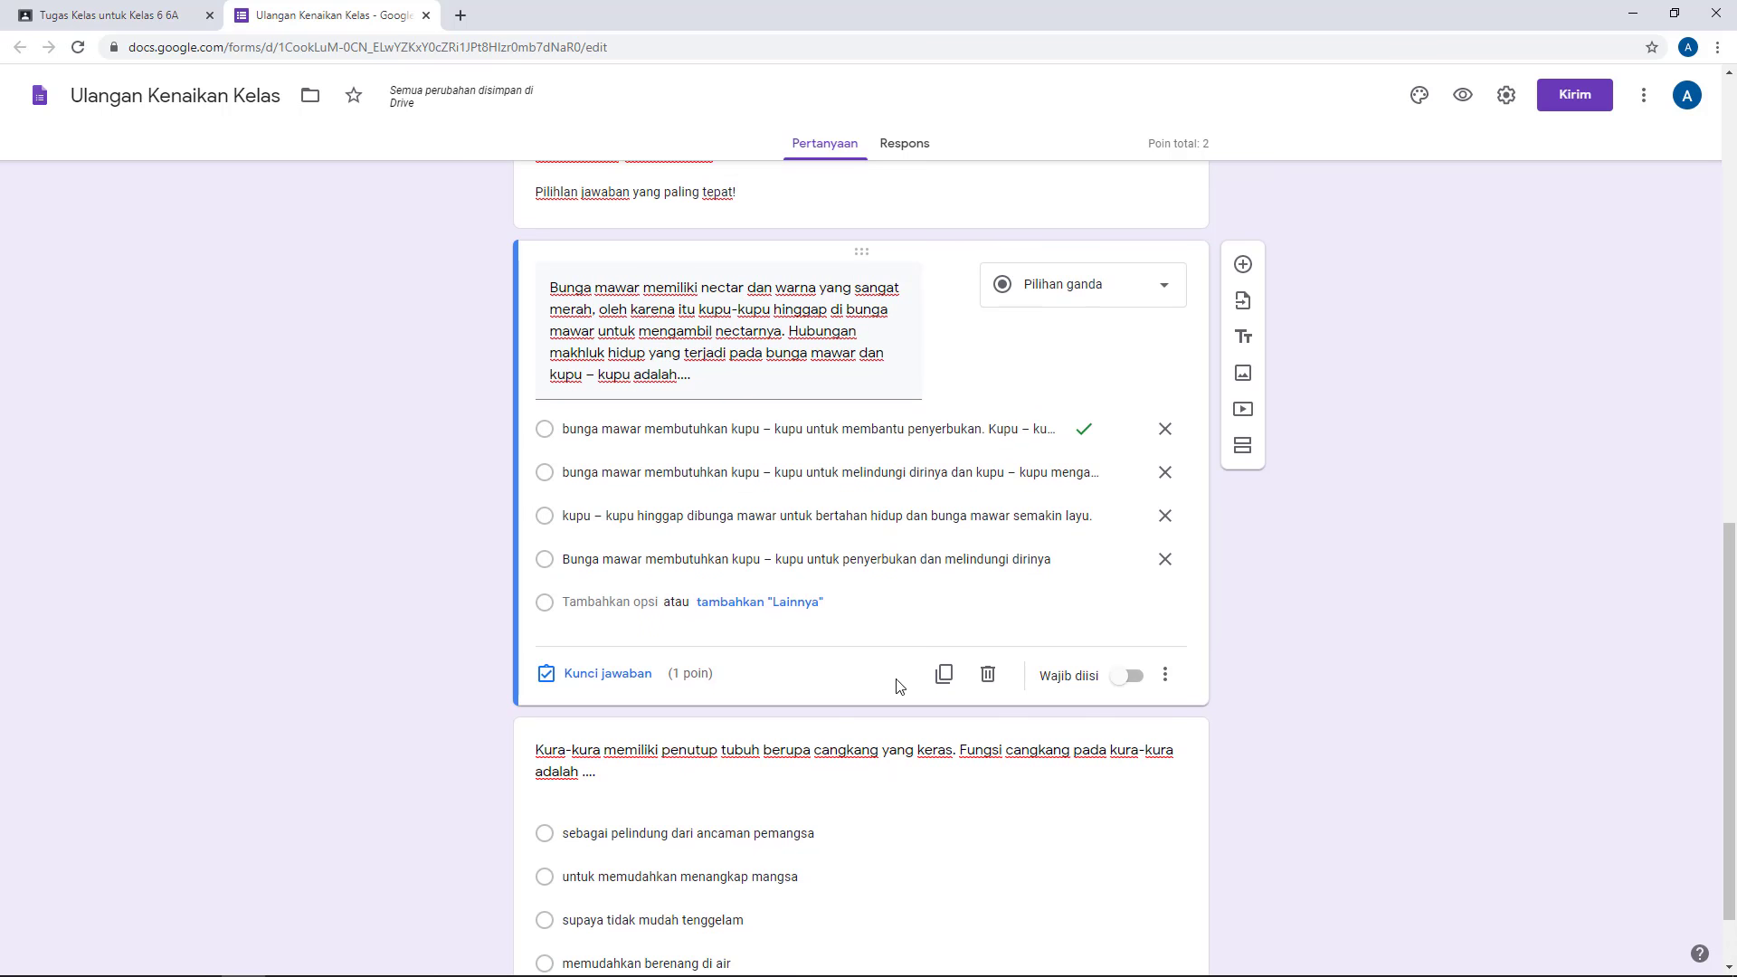
- Move the Kura-kura question above the Bunga mawar question in the Pilihan Ganda section
{"action": "left_click", "coordinate": [866, 727]}
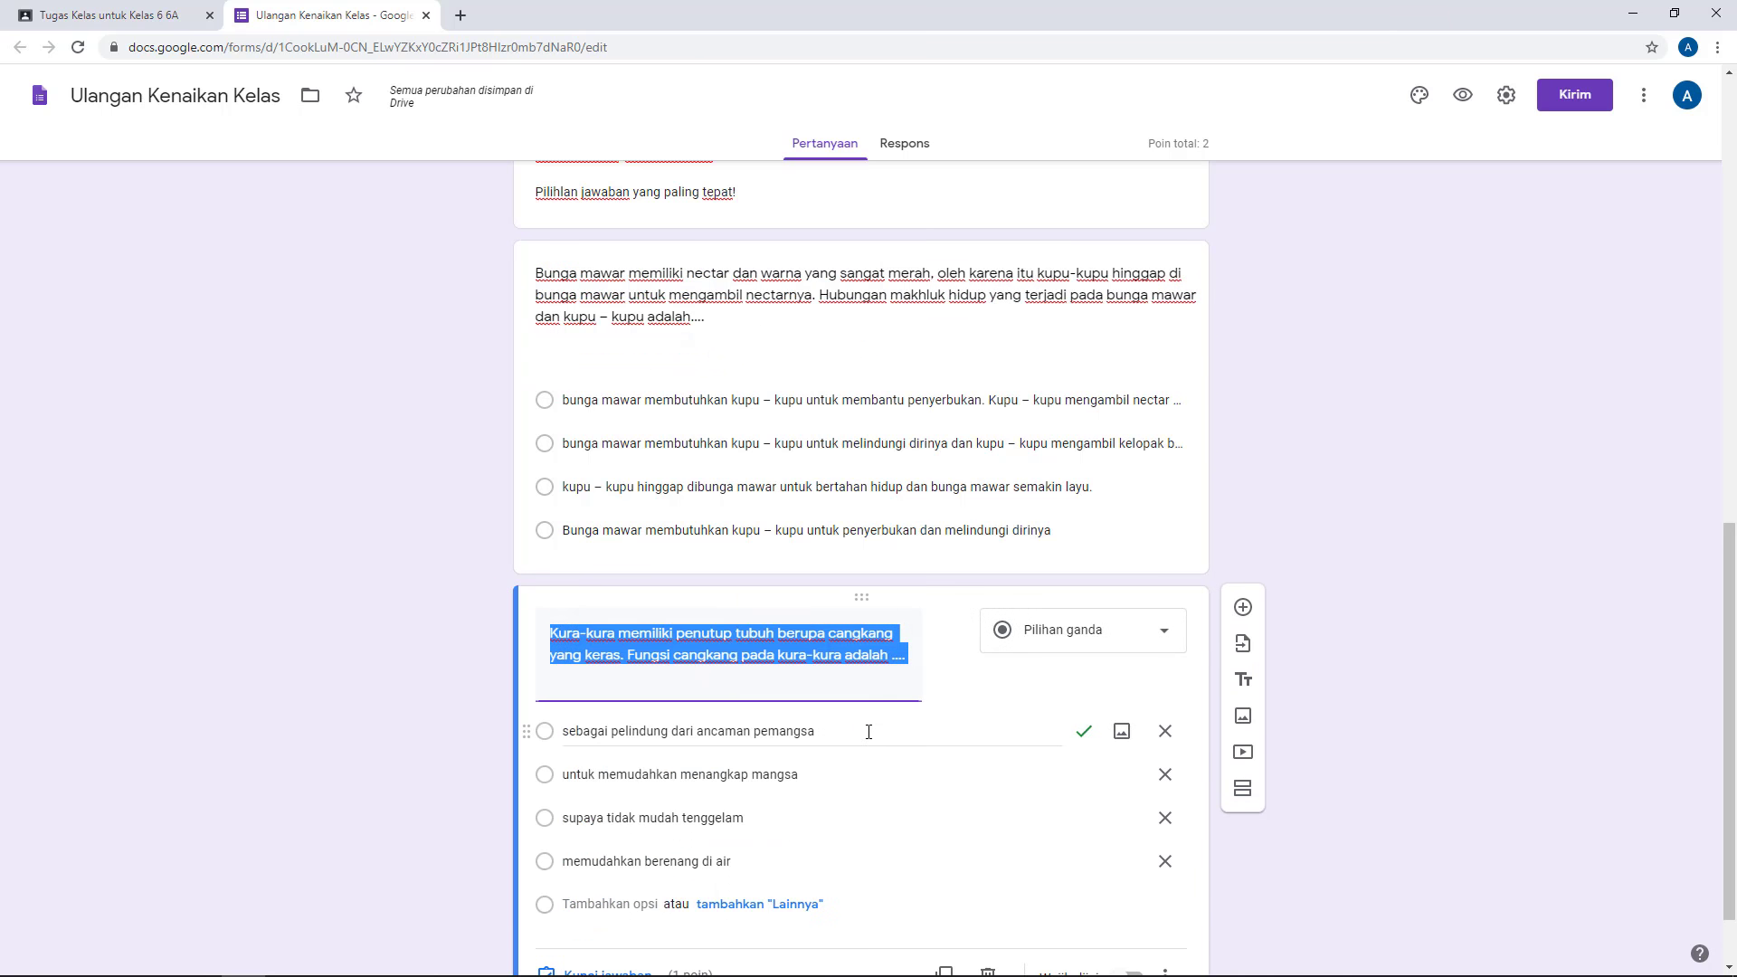
{"action": "scroll", "coordinate": [866, 641], "scroll_direction": "up", "scroll_amount": 2}
{"action": "scroll", "coordinate": [783, 710], "scroll_direction": "down", "scroll_amount": 1}
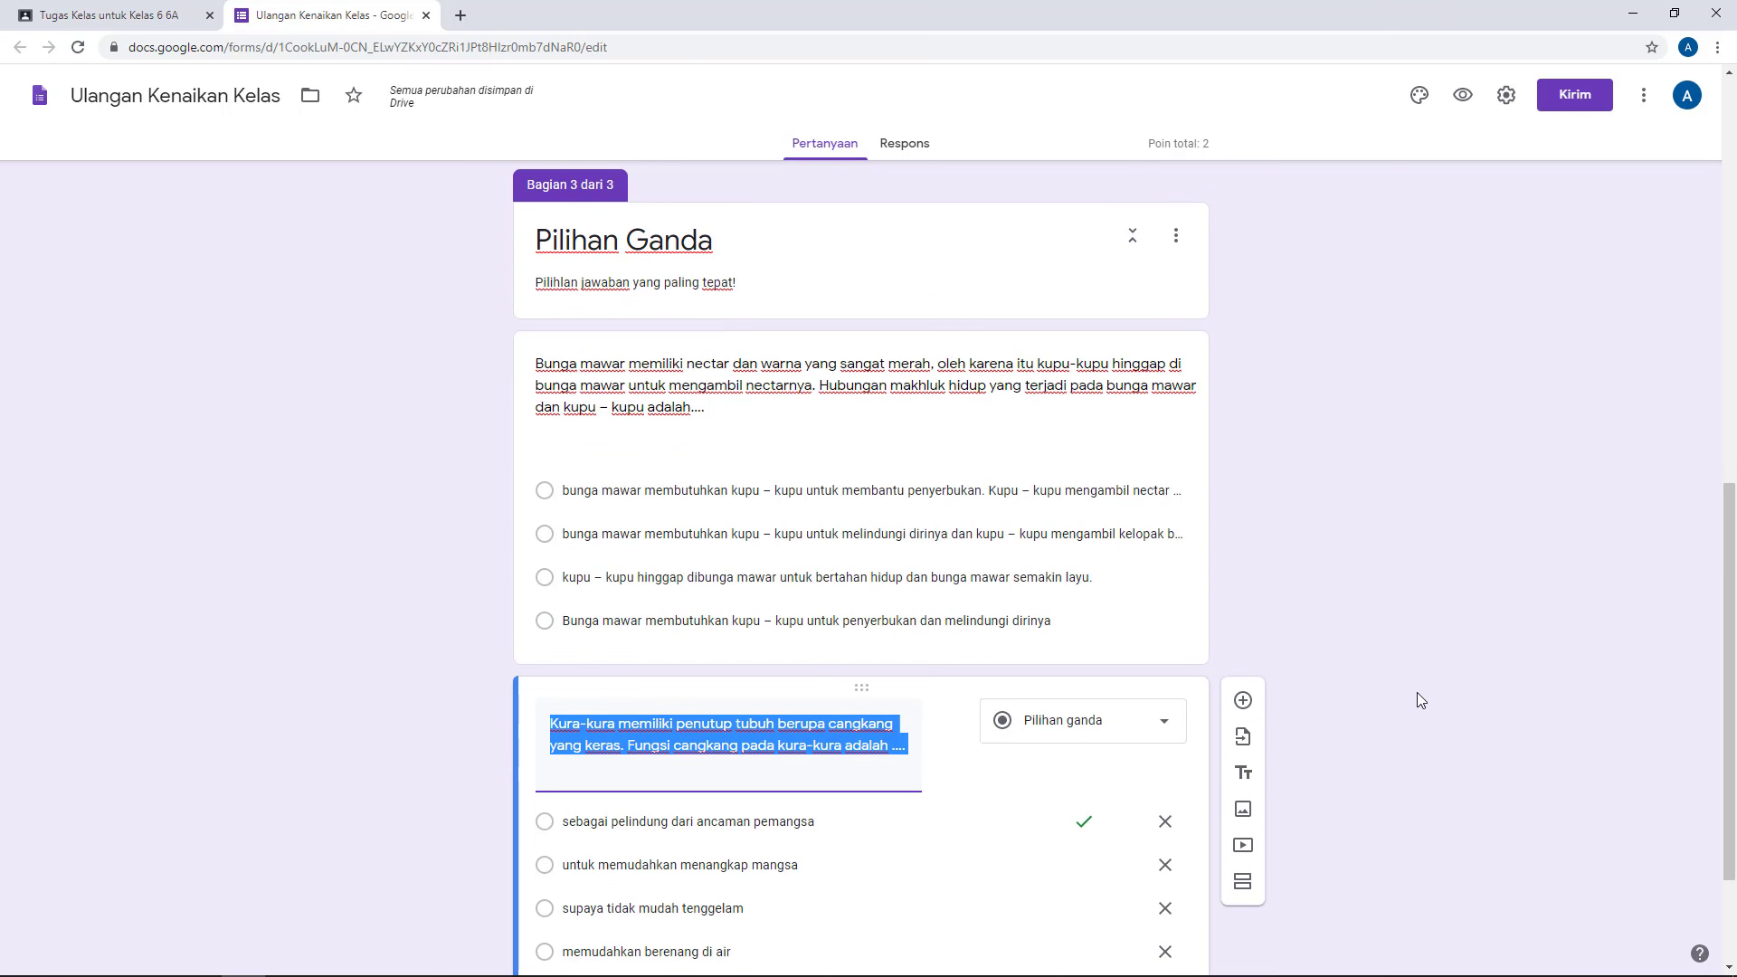
{"action": "left_click", "coordinate": [1417, 694]}
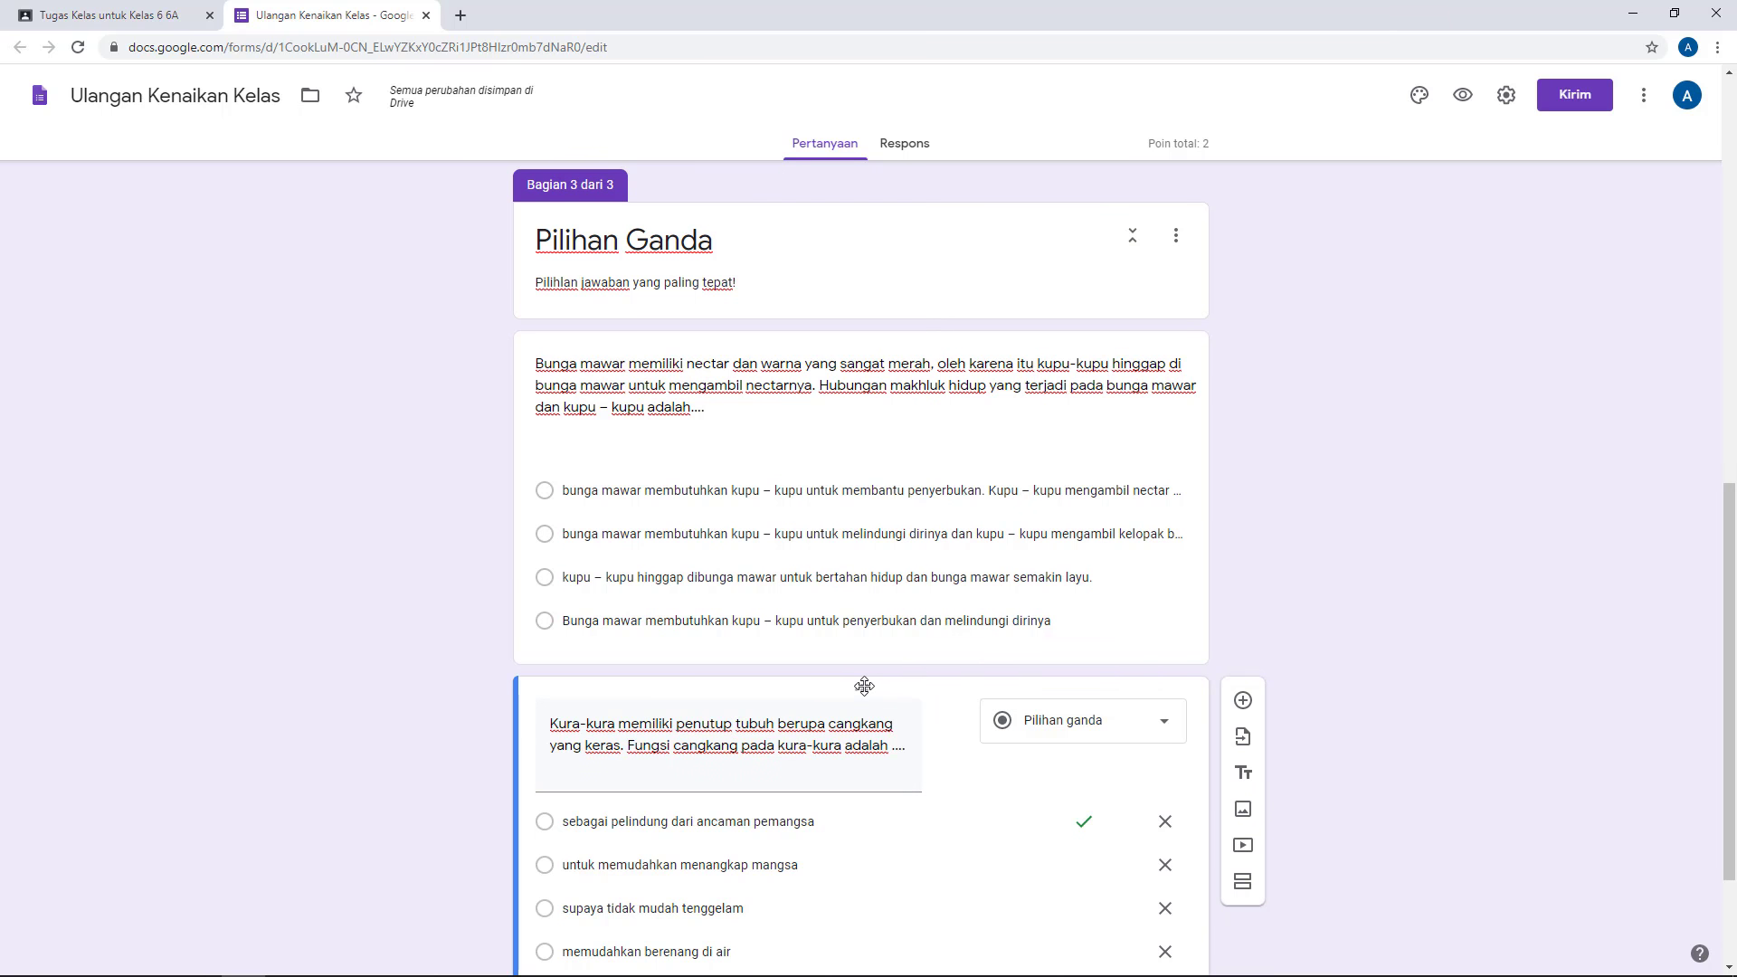
{"action": "left_click_drag", "start_coordinate": [864, 687], "coordinate": [861, 361]}
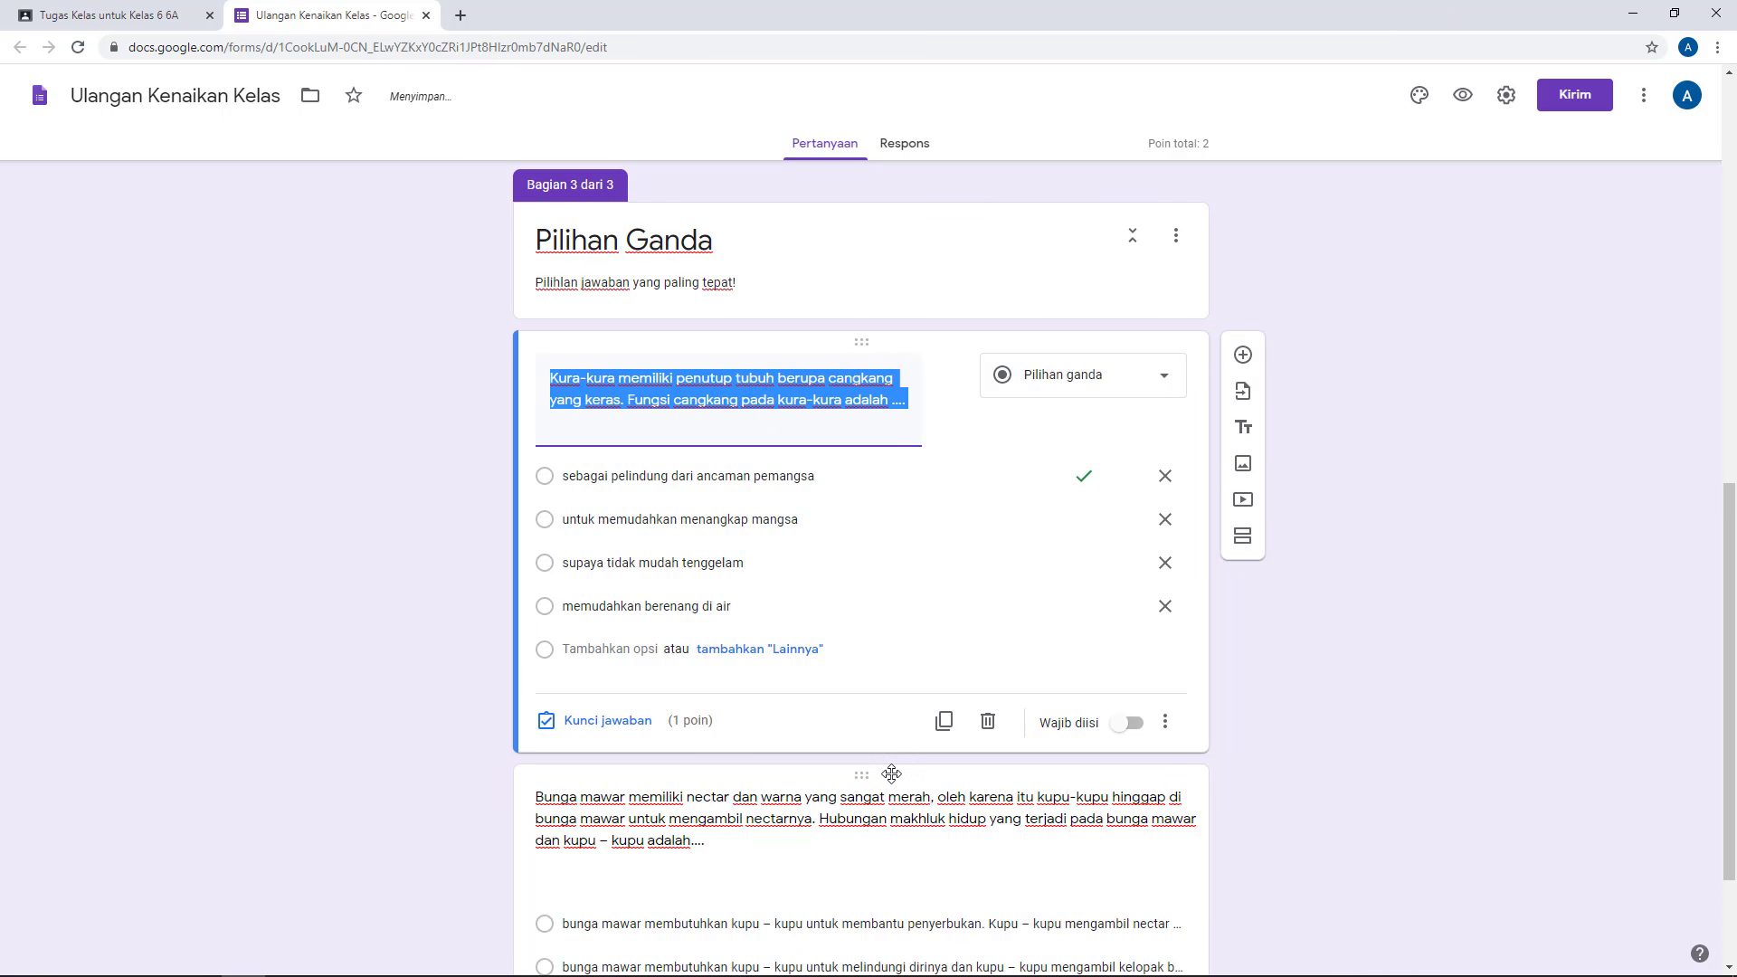
{"action": "scroll", "coordinate": [1004, 805], "scroll_direction": "down", "scroll_amount": 2}
{"action": "left_click", "coordinate": [872, 612]}
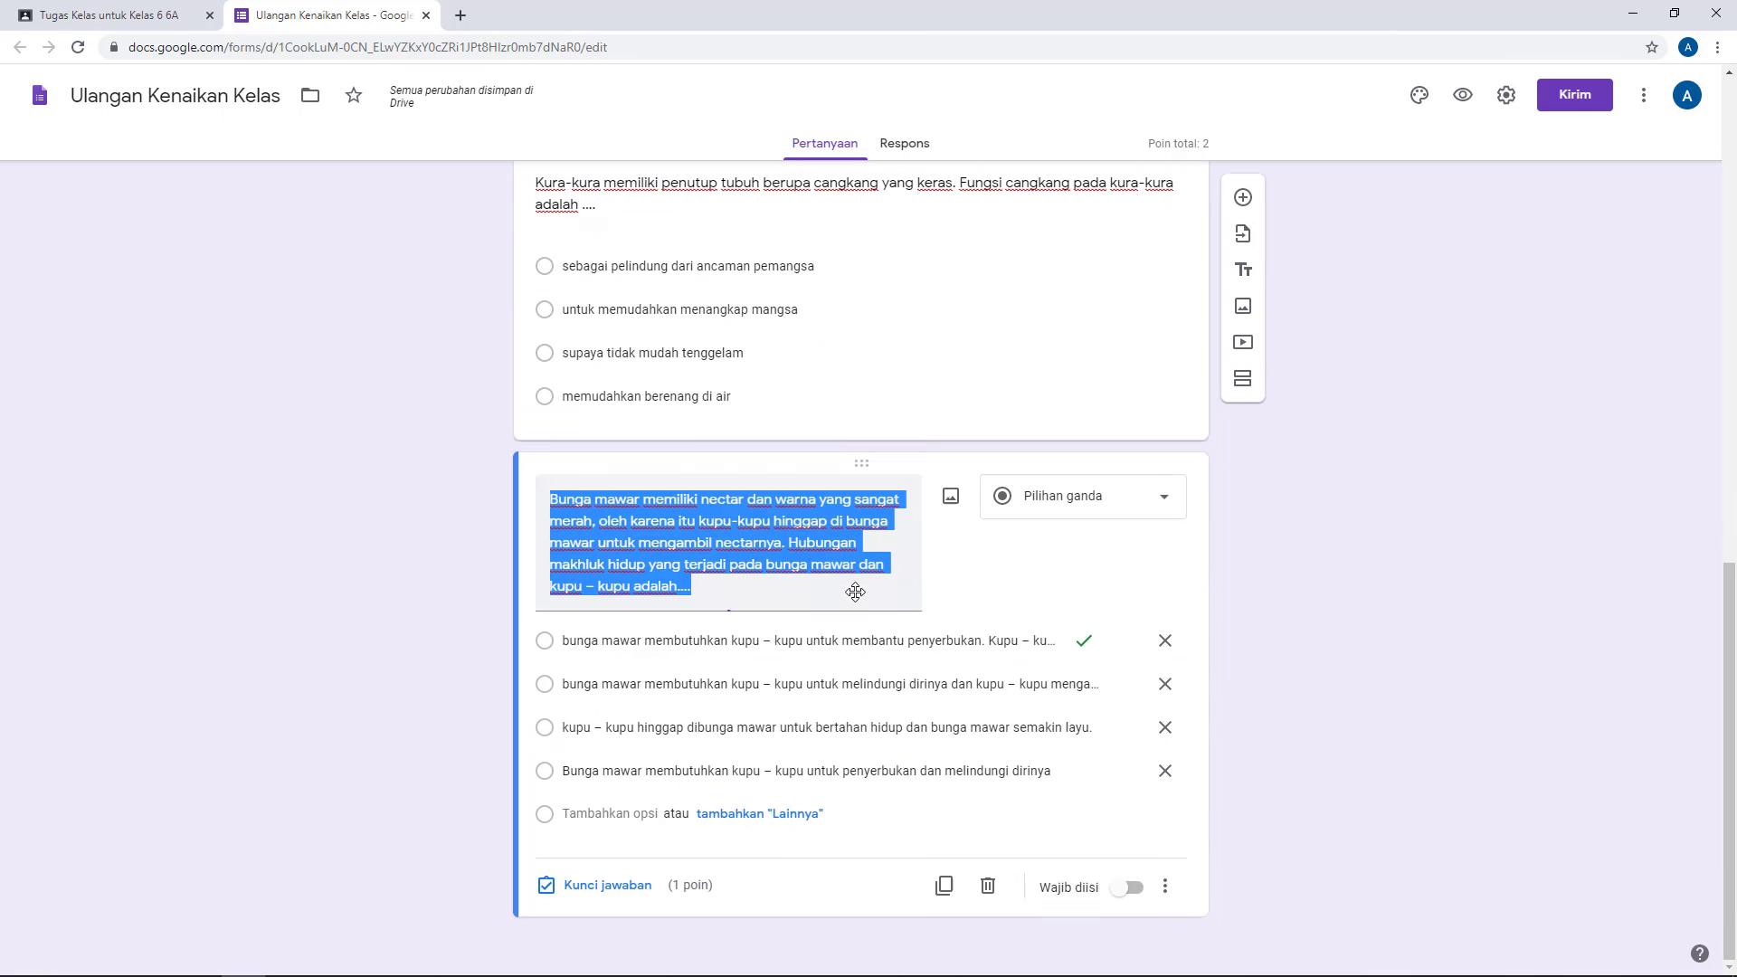
{"action": "scroll", "coordinate": [940, 478], "scroll_direction": "up", "scroll_amount": 3}
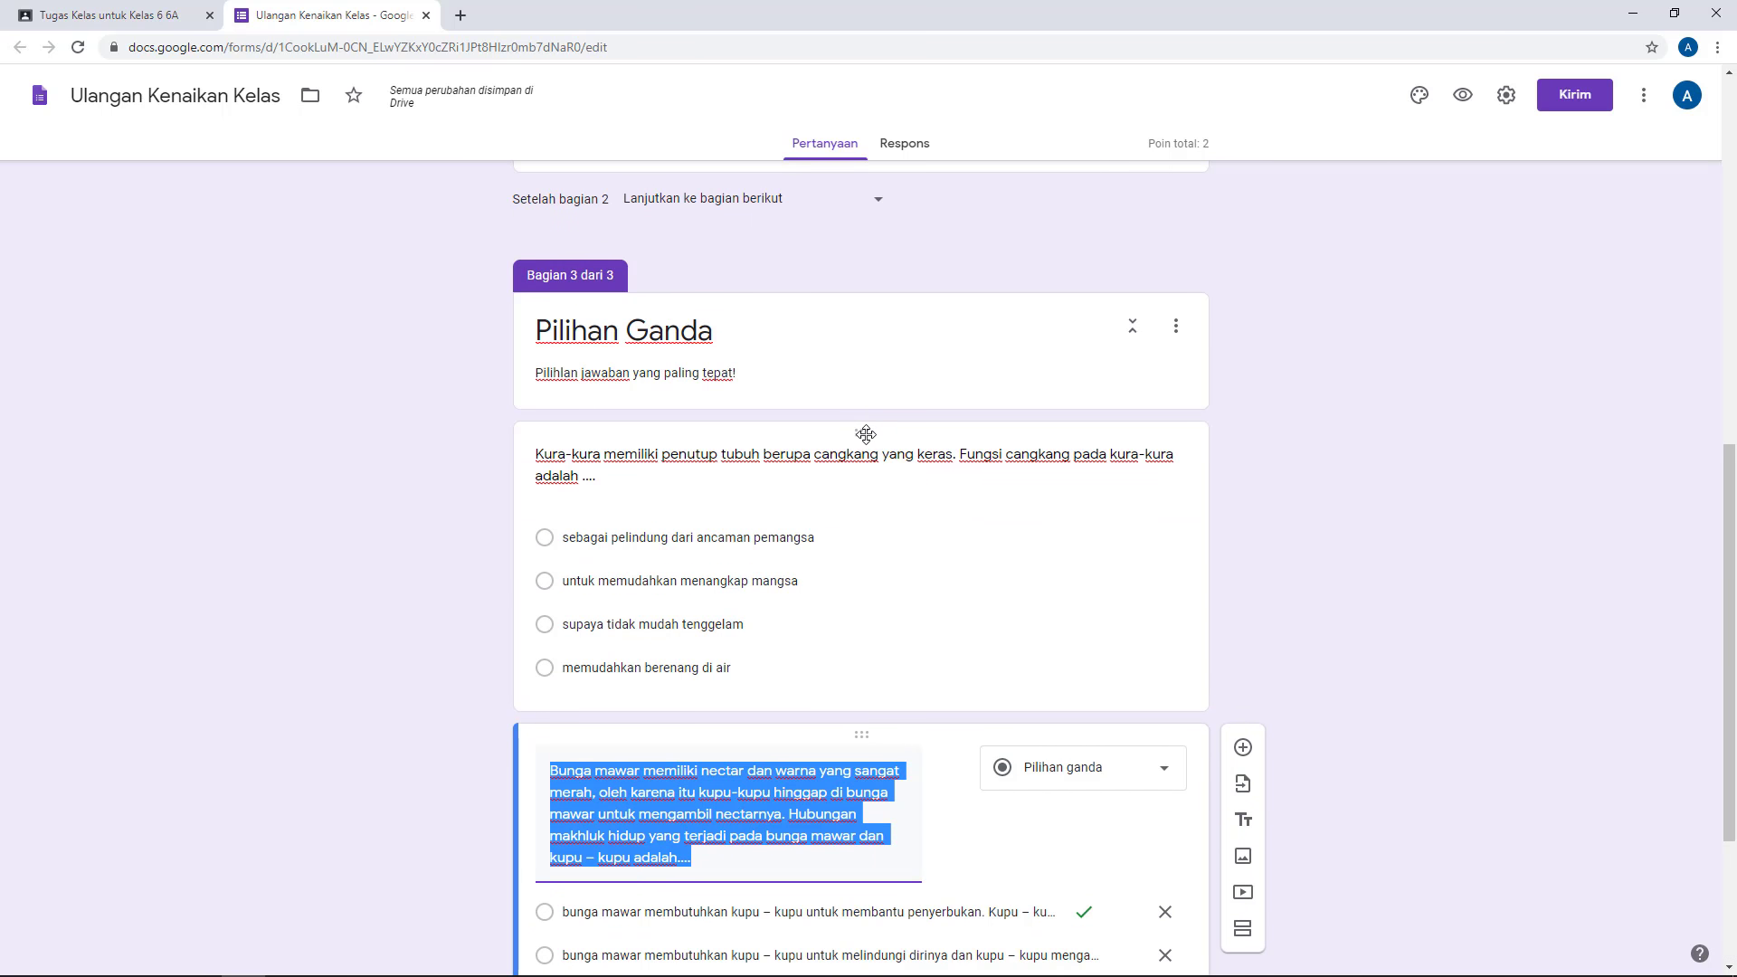
- Set the Kura-kura question's score to 2 points in its answer key
{"action": "left_click", "coordinate": [862, 433]}
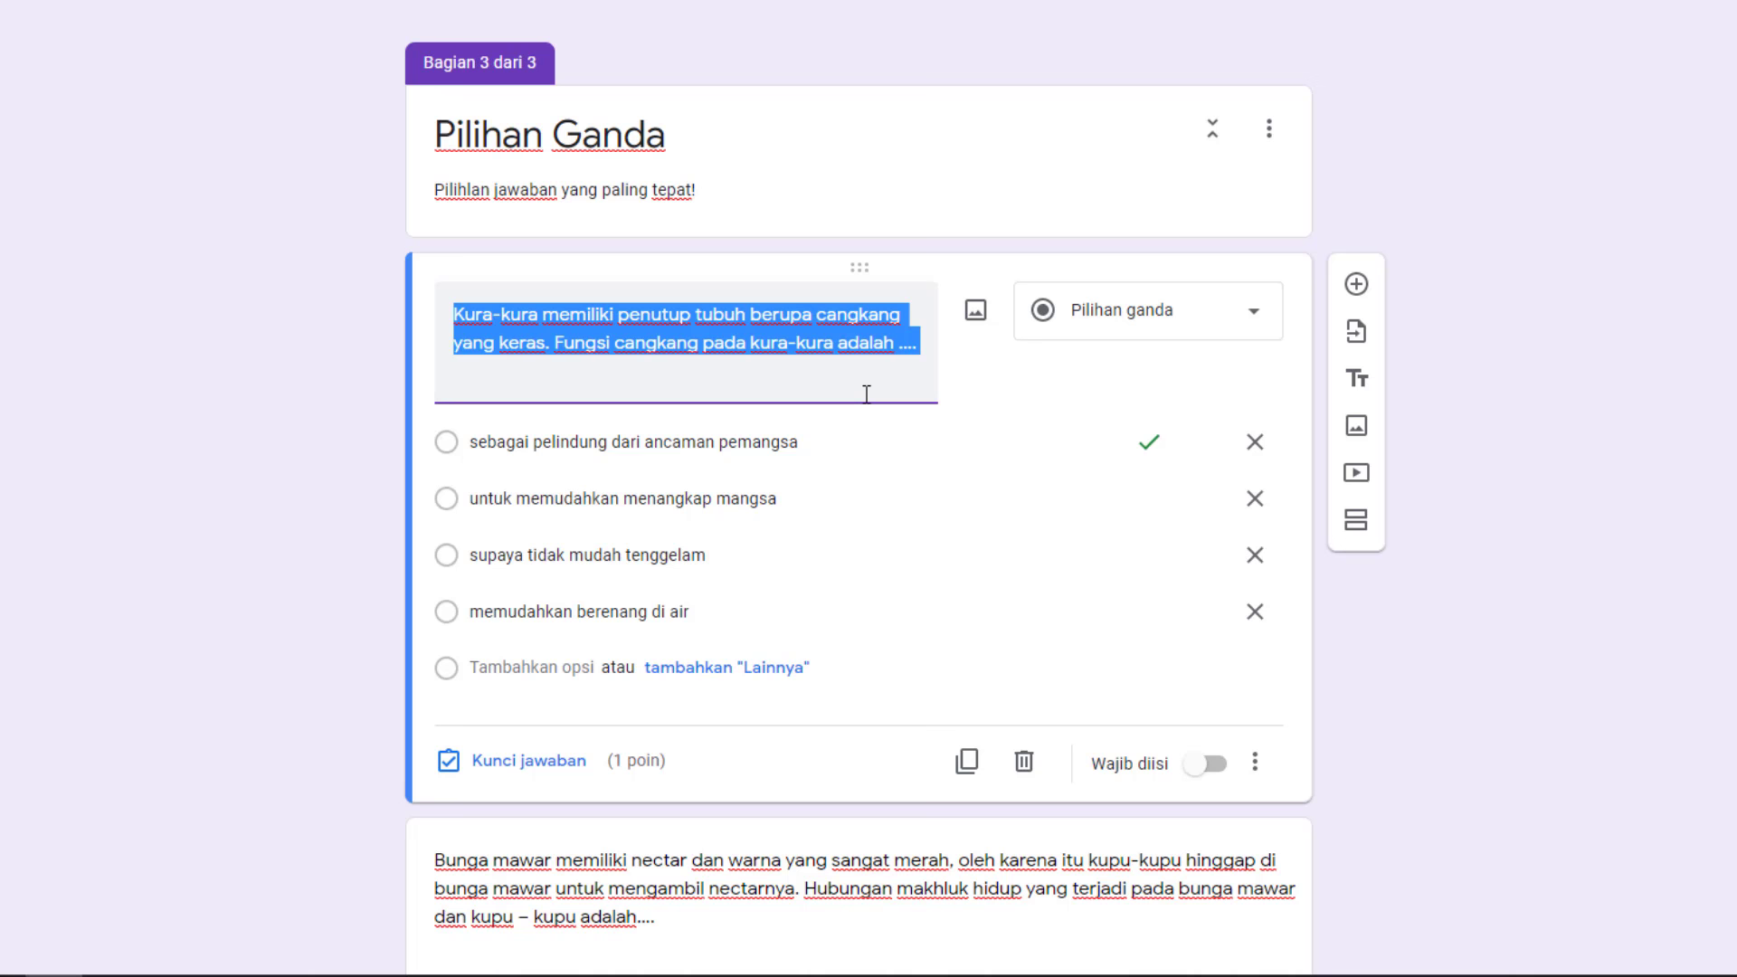
{"action": "scroll", "coordinate": [941, 421], "scroll_direction": "down", "scroll_amount": 4}
{"action": "scroll", "coordinate": [1326, 579], "scroll_direction": "up", "scroll_amount": 4}
{"action": "scroll", "coordinate": [1333, 568], "scroll_direction": "down", "scroll_amount": 4}
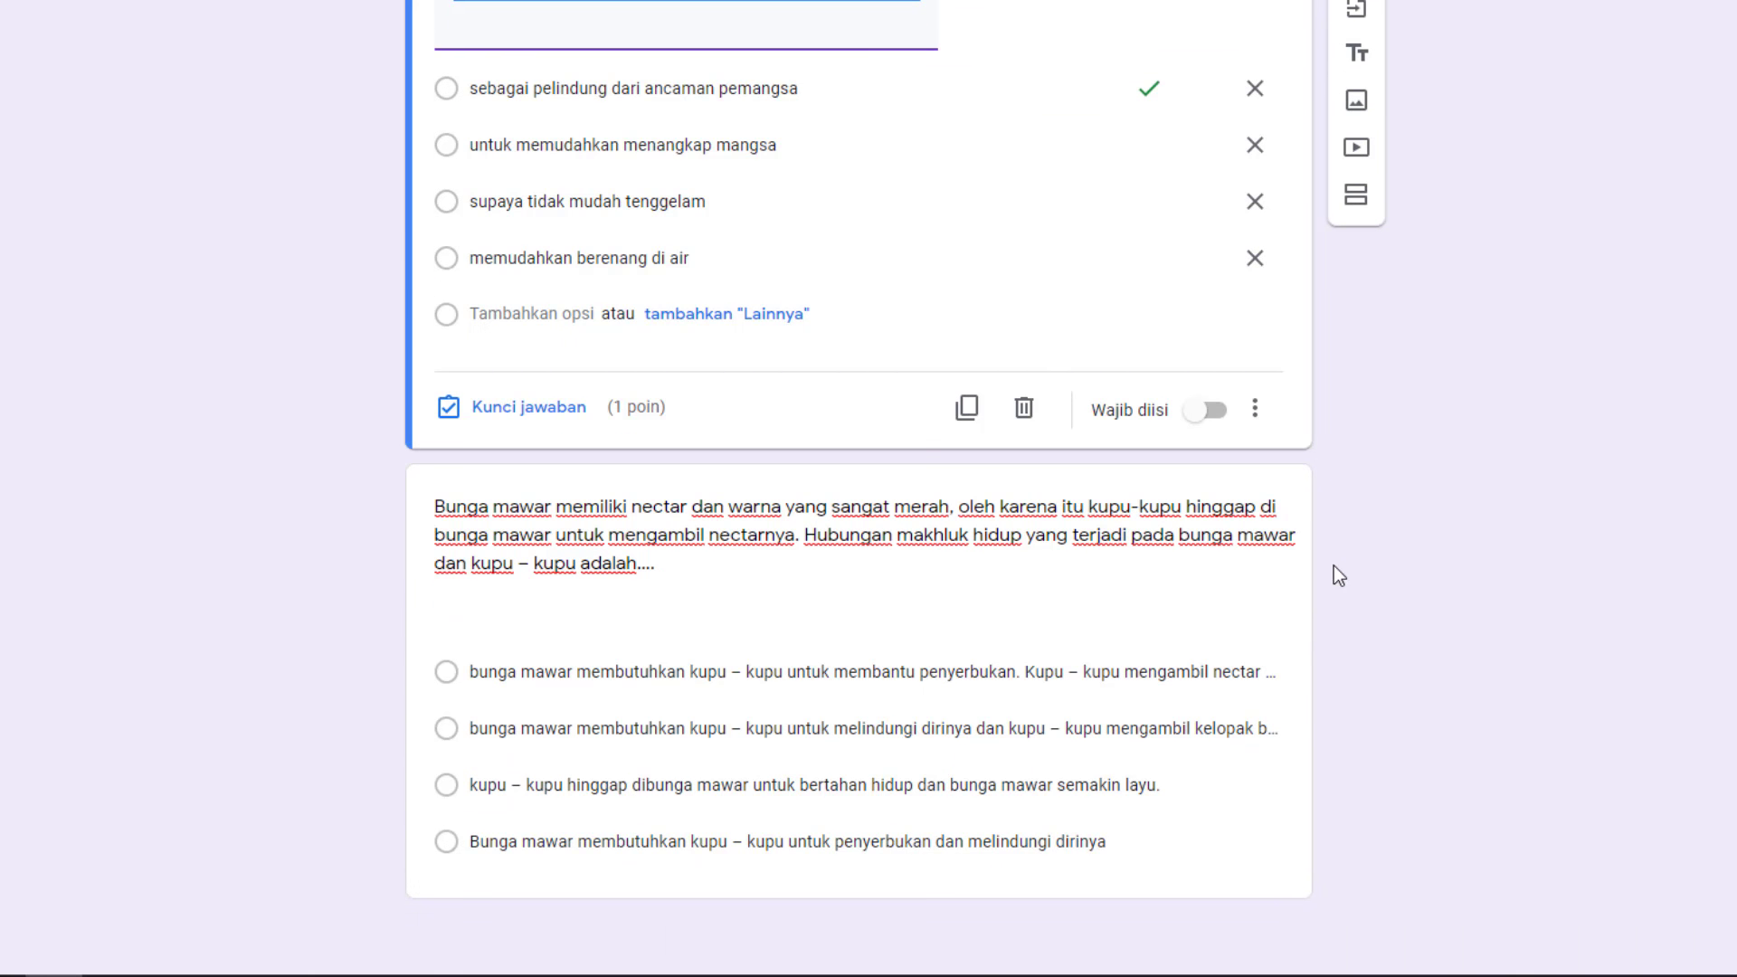
{"action": "scroll", "coordinate": [1334, 567], "scroll_direction": "up", "scroll_amount": 1}
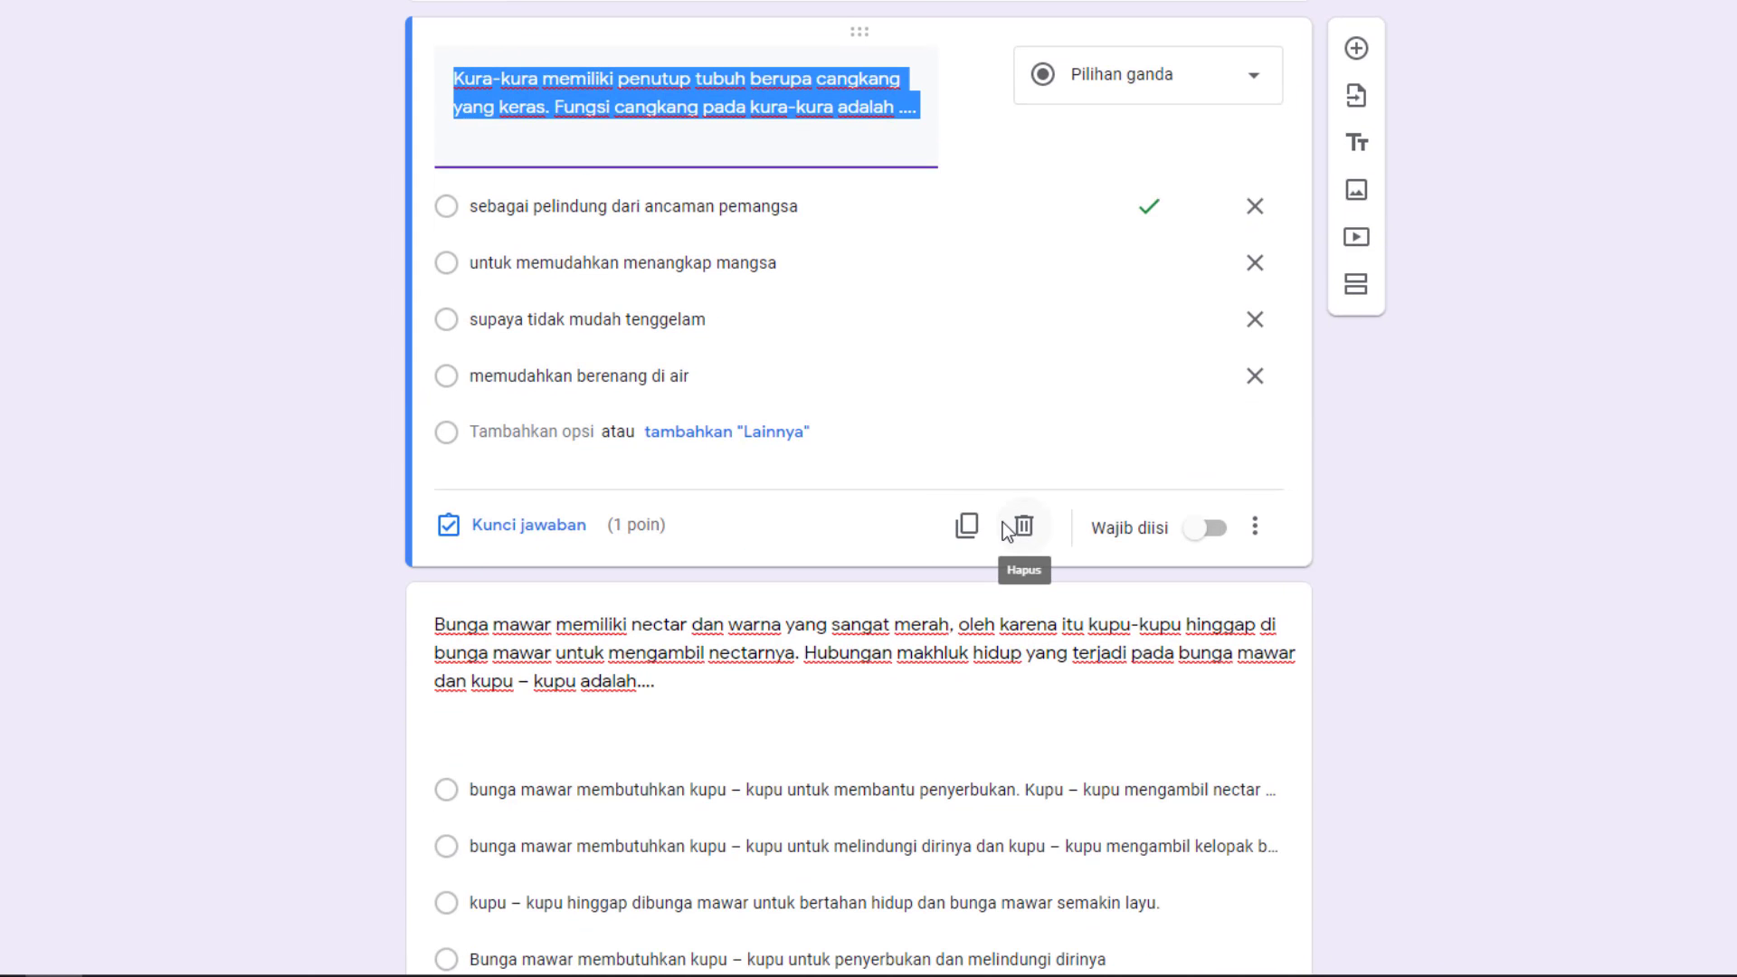
{"action": "scroll", "coordinate": [969, 537], "scroll_direction": "down", "scroll_amount": 1}
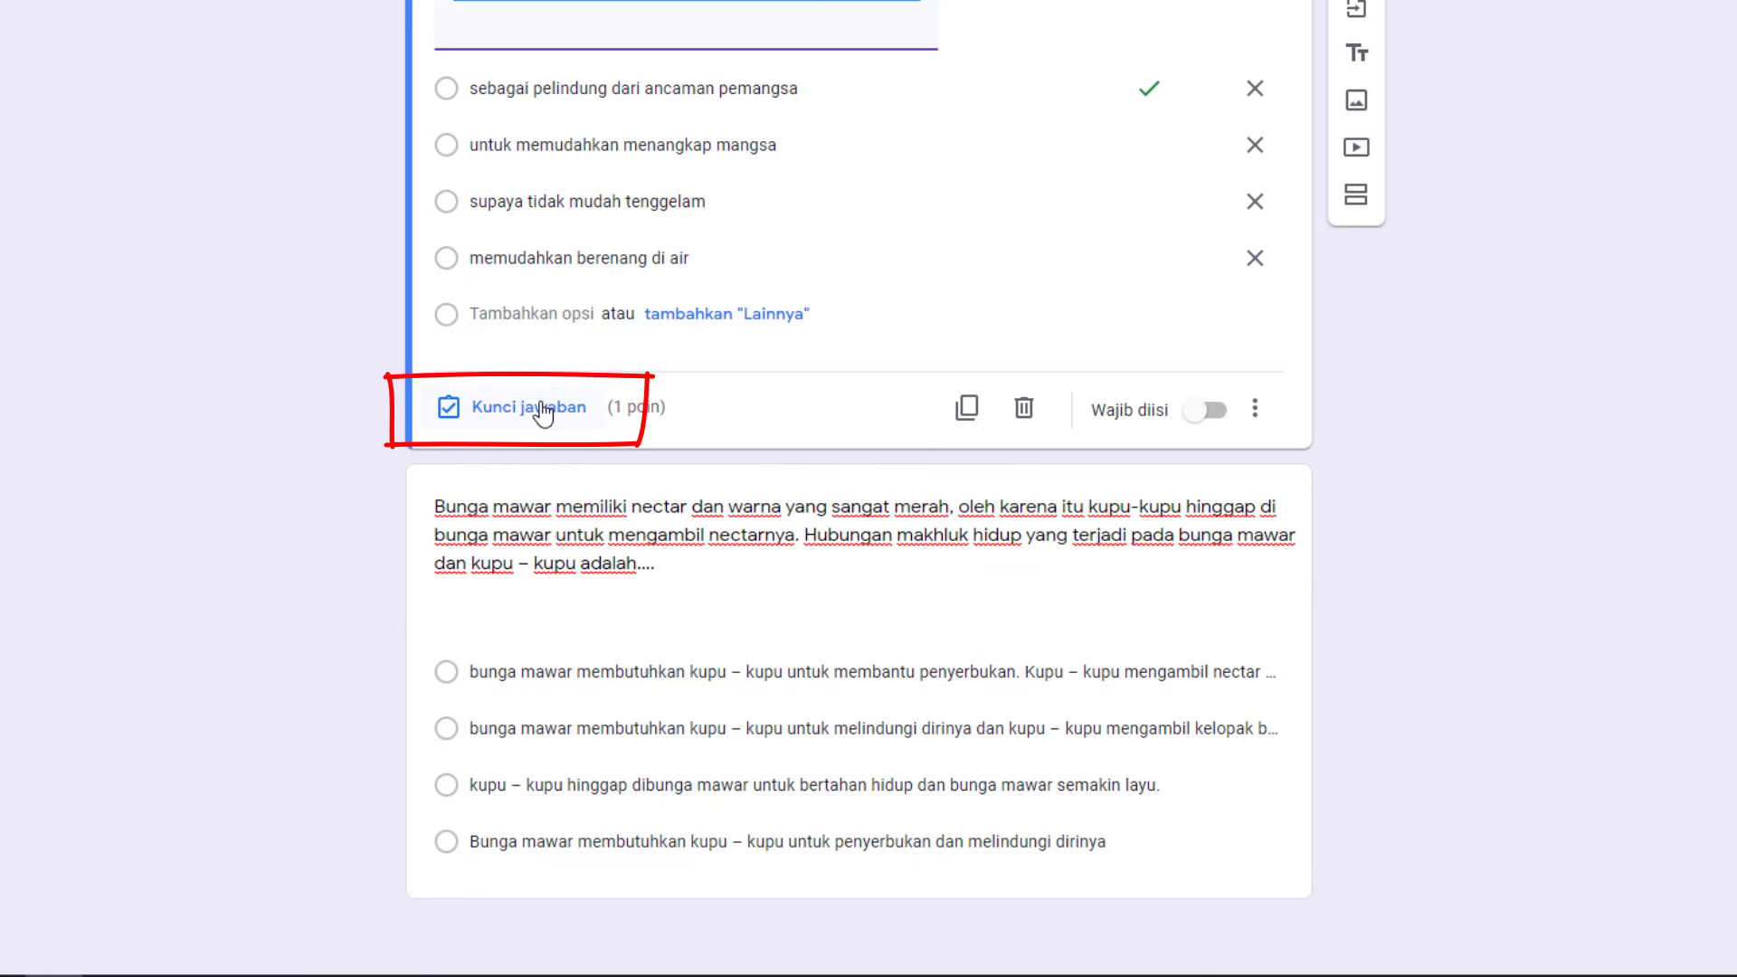
{"action": "left_click", "coordinate": [543, 412]}
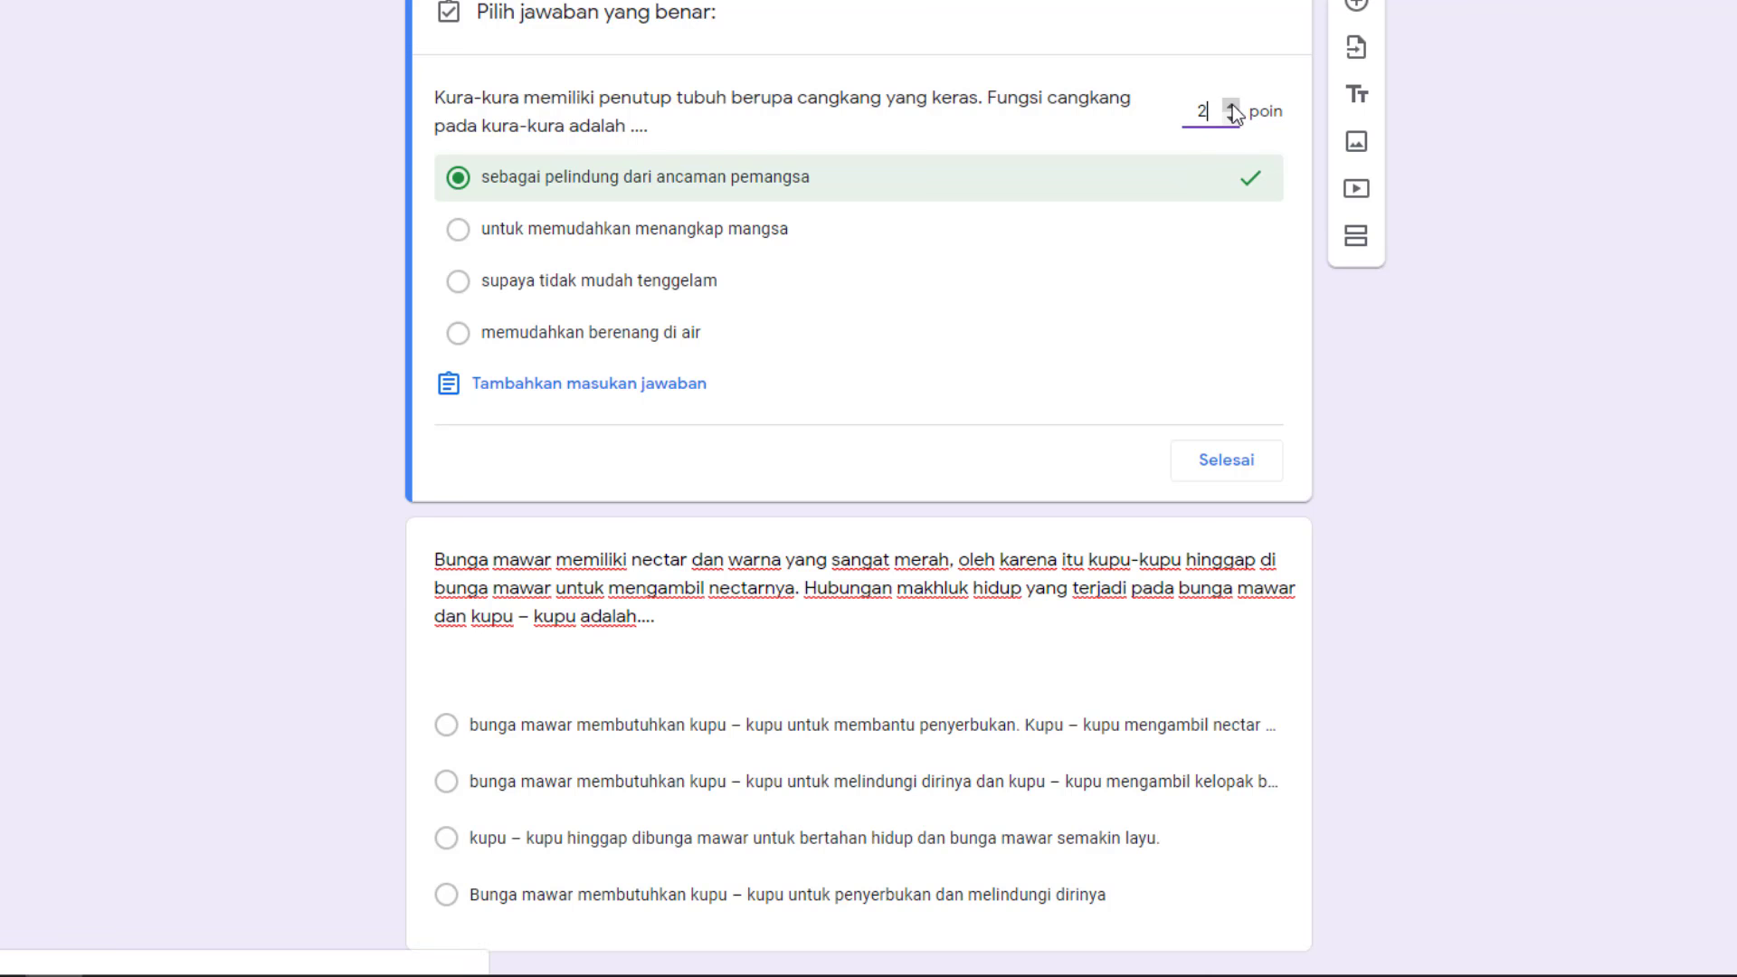
{"action": "left_click", "coordinate": [1241, 466]}
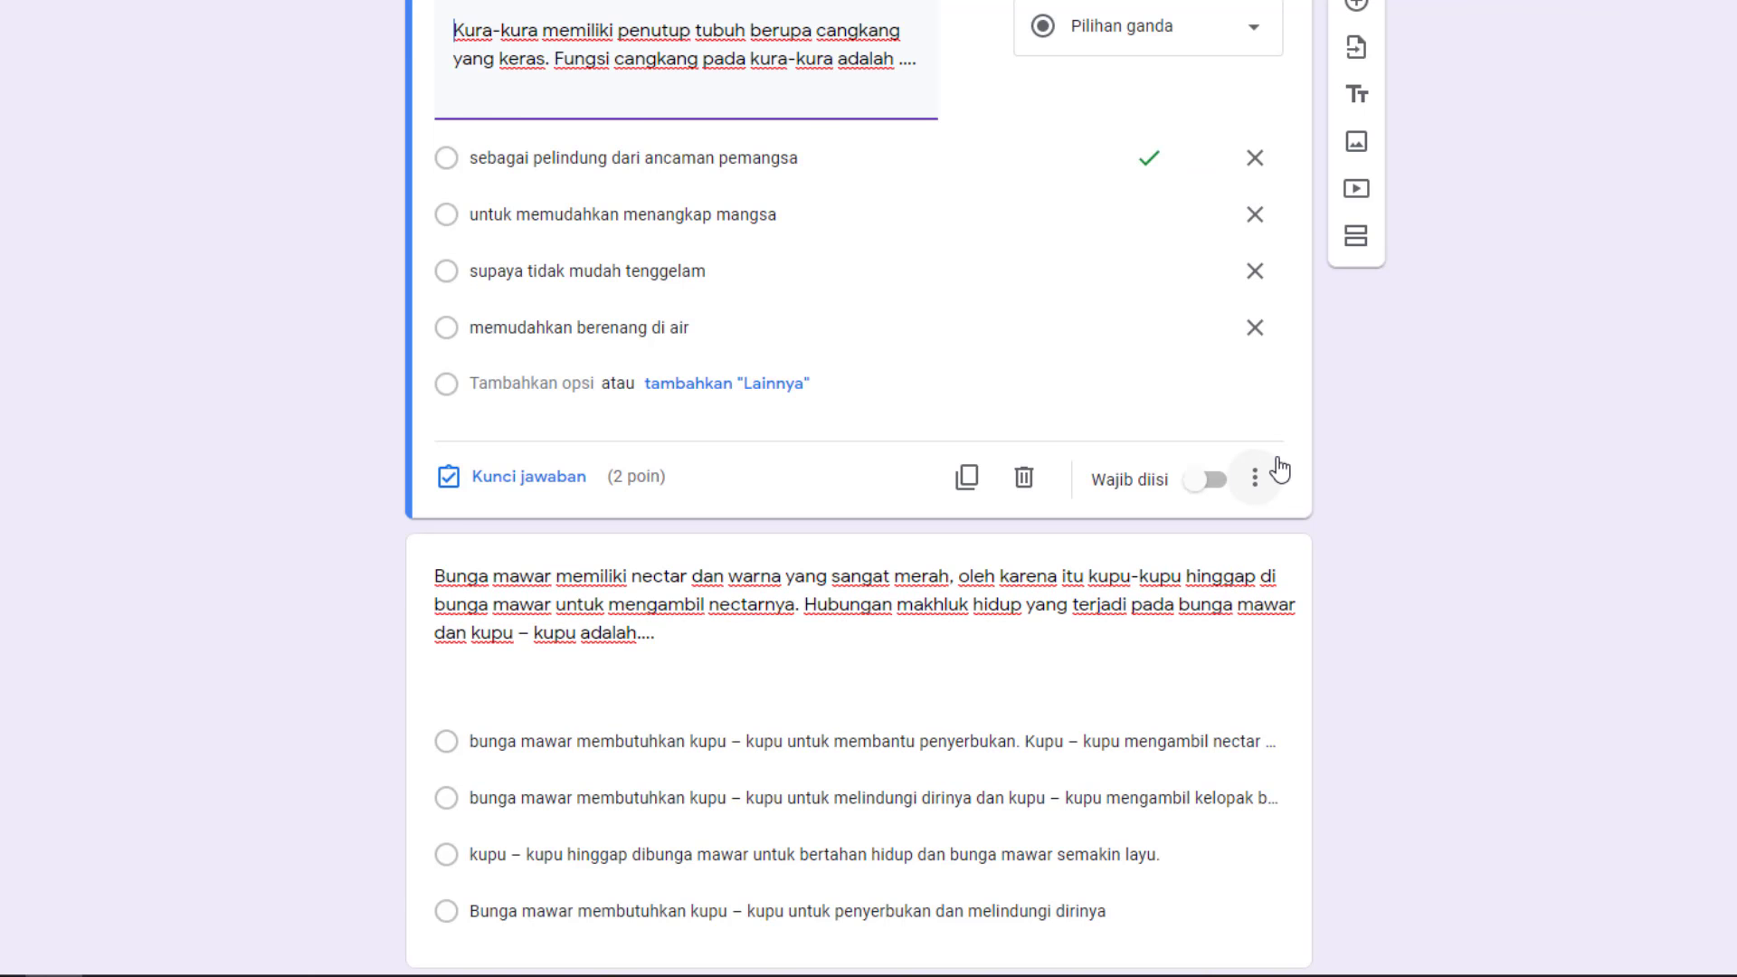
- Set the Bunga mawar question's score to 2 points in its answer key
{"action": "scroll", "coordinate": [1248, 470], "scroll_direction": "down", "scroll_amount": 1}
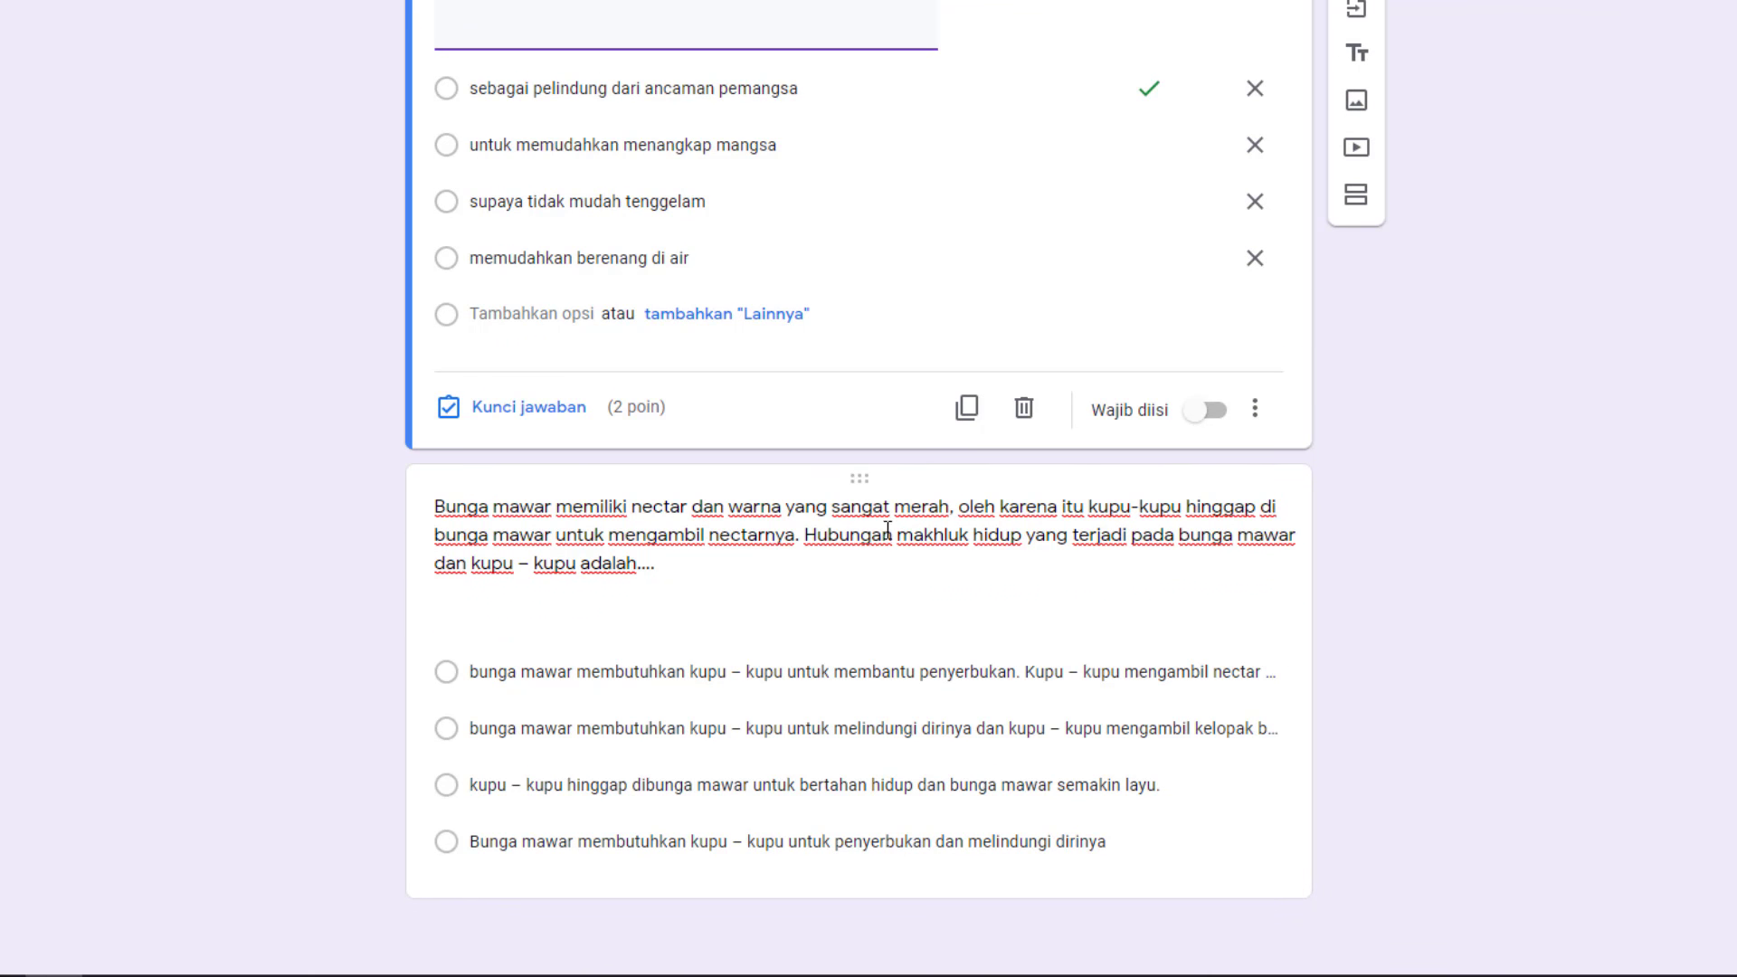
{"action": "left_click", "coordinate": [861, 483]}
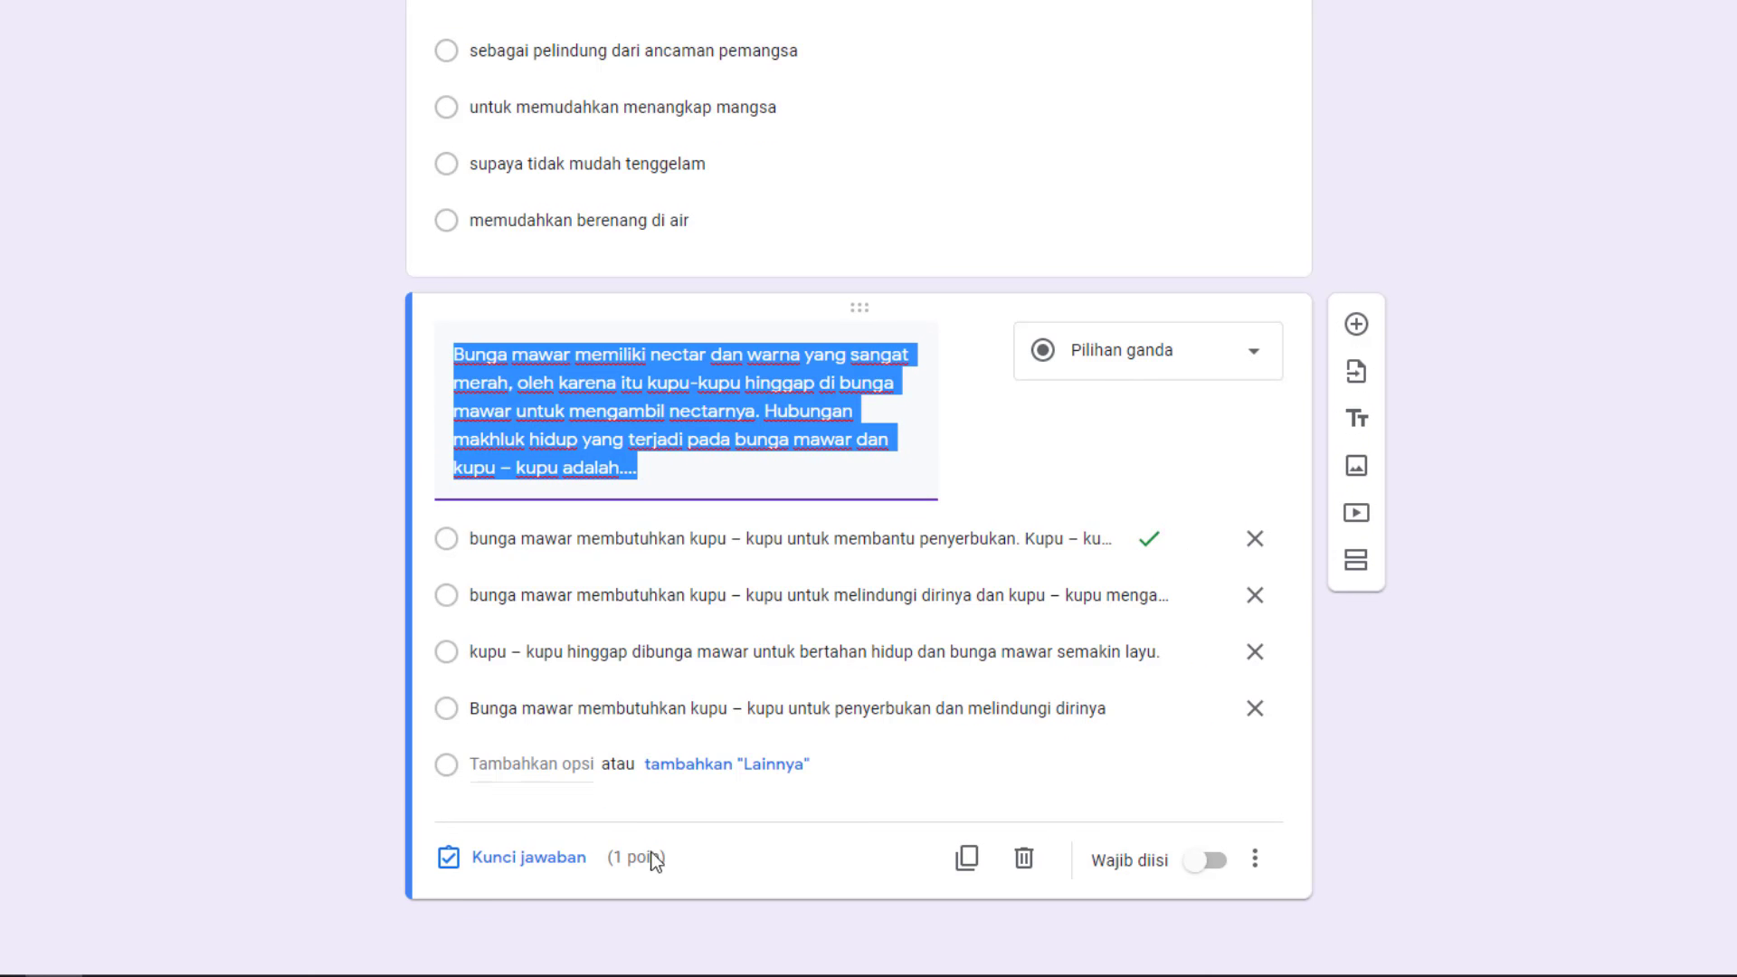
{"action": "left_click", "coordinate": [579, 861]}
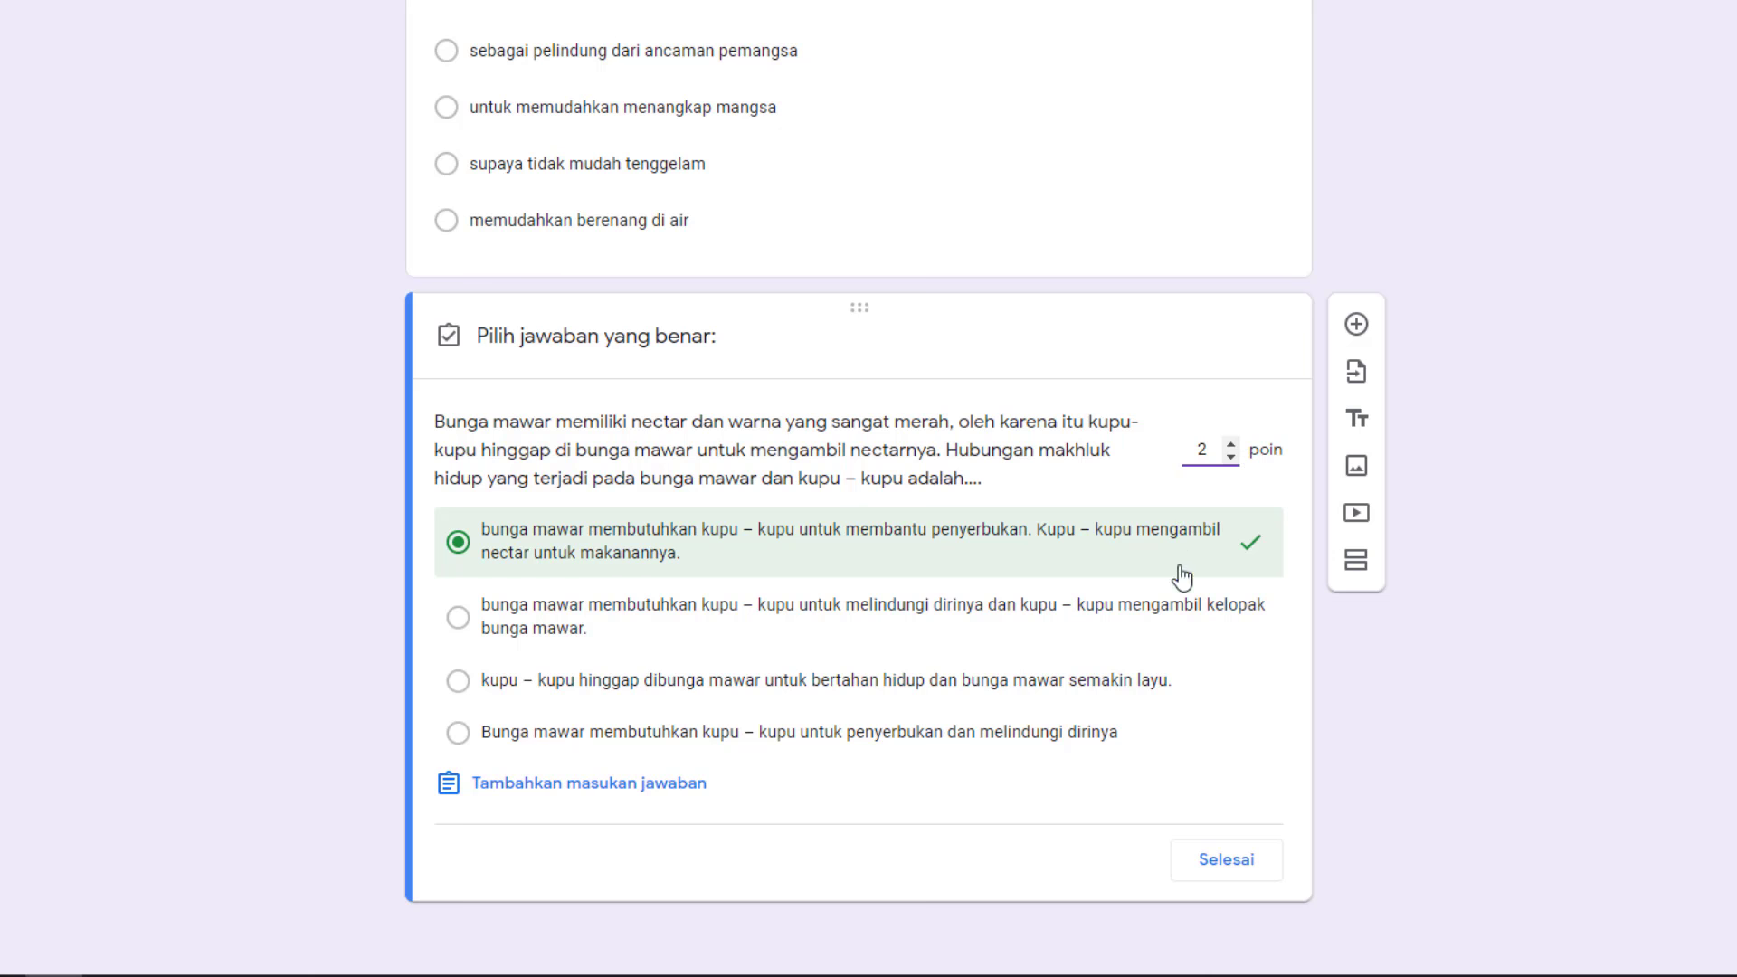
{"action": "left_click", "coordinate": [1233, 871]}
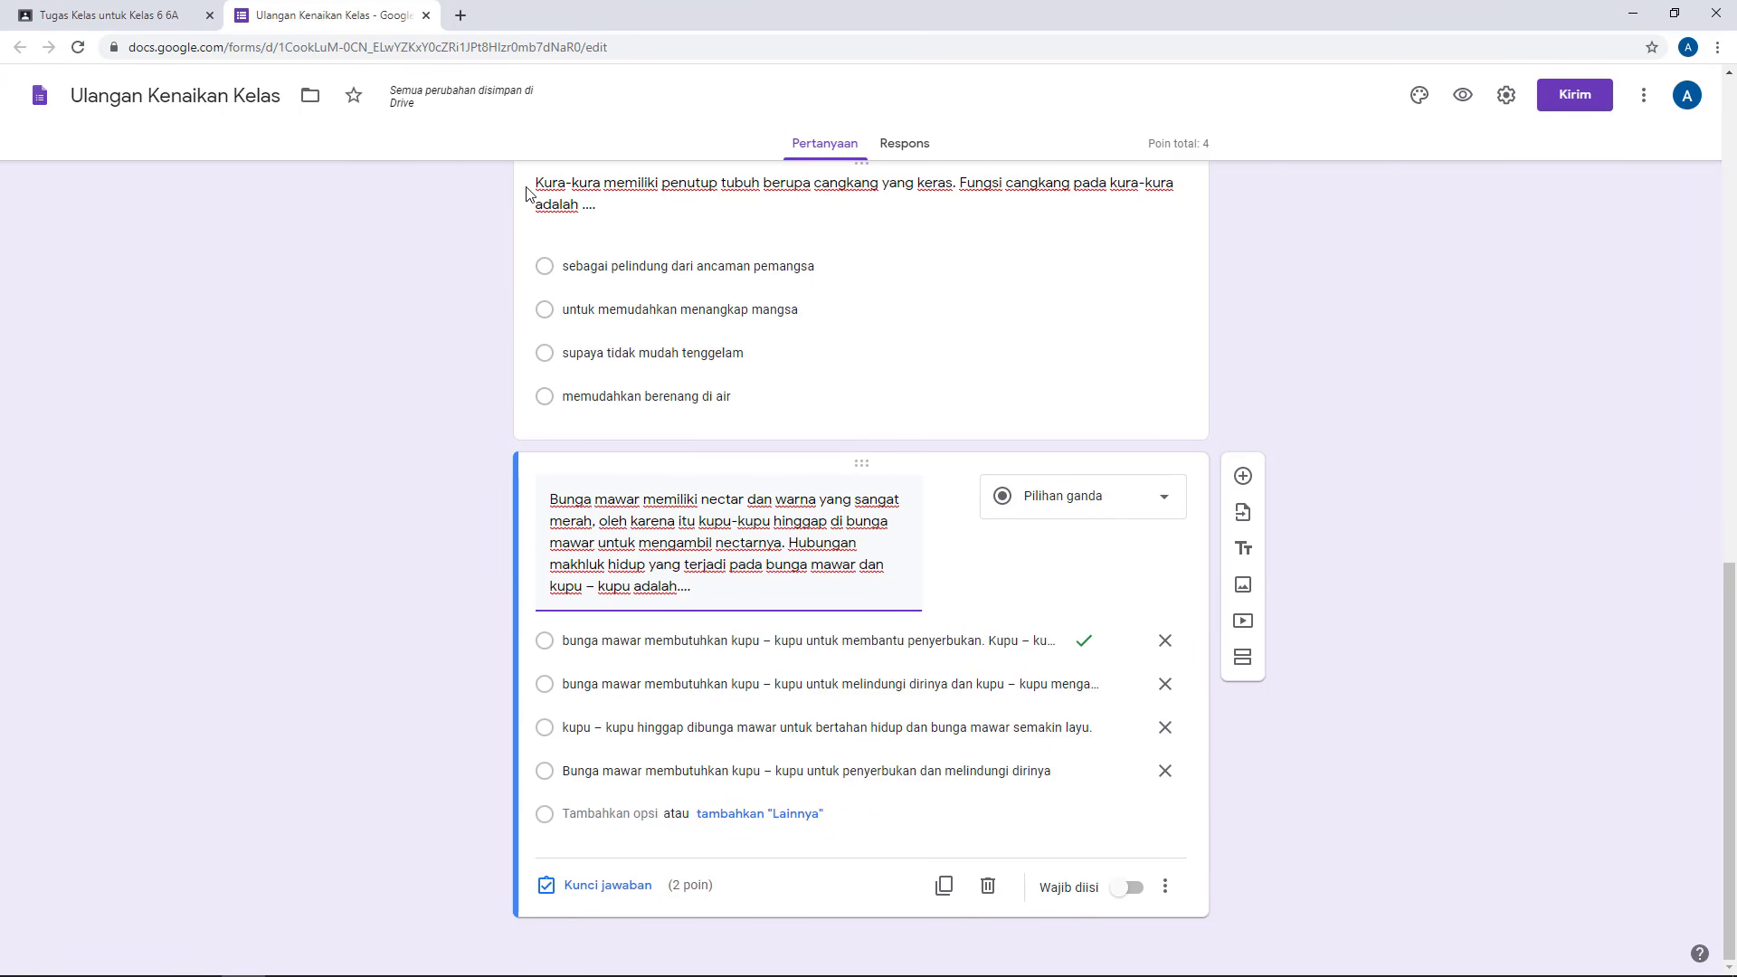
- Add a new section titled "Uraian" after the multiple-choice questions, with the description "Jawablah pertanyaan dengan lengkap!"
{"action": "scroll", "coordinate": [1327, 668], "scroll_direction": "up", "scroll_amount": 4}
{"action": "scroll", "coordinate": [1327, 667], "scroll_direction": "down", "scroll_amount": 4}
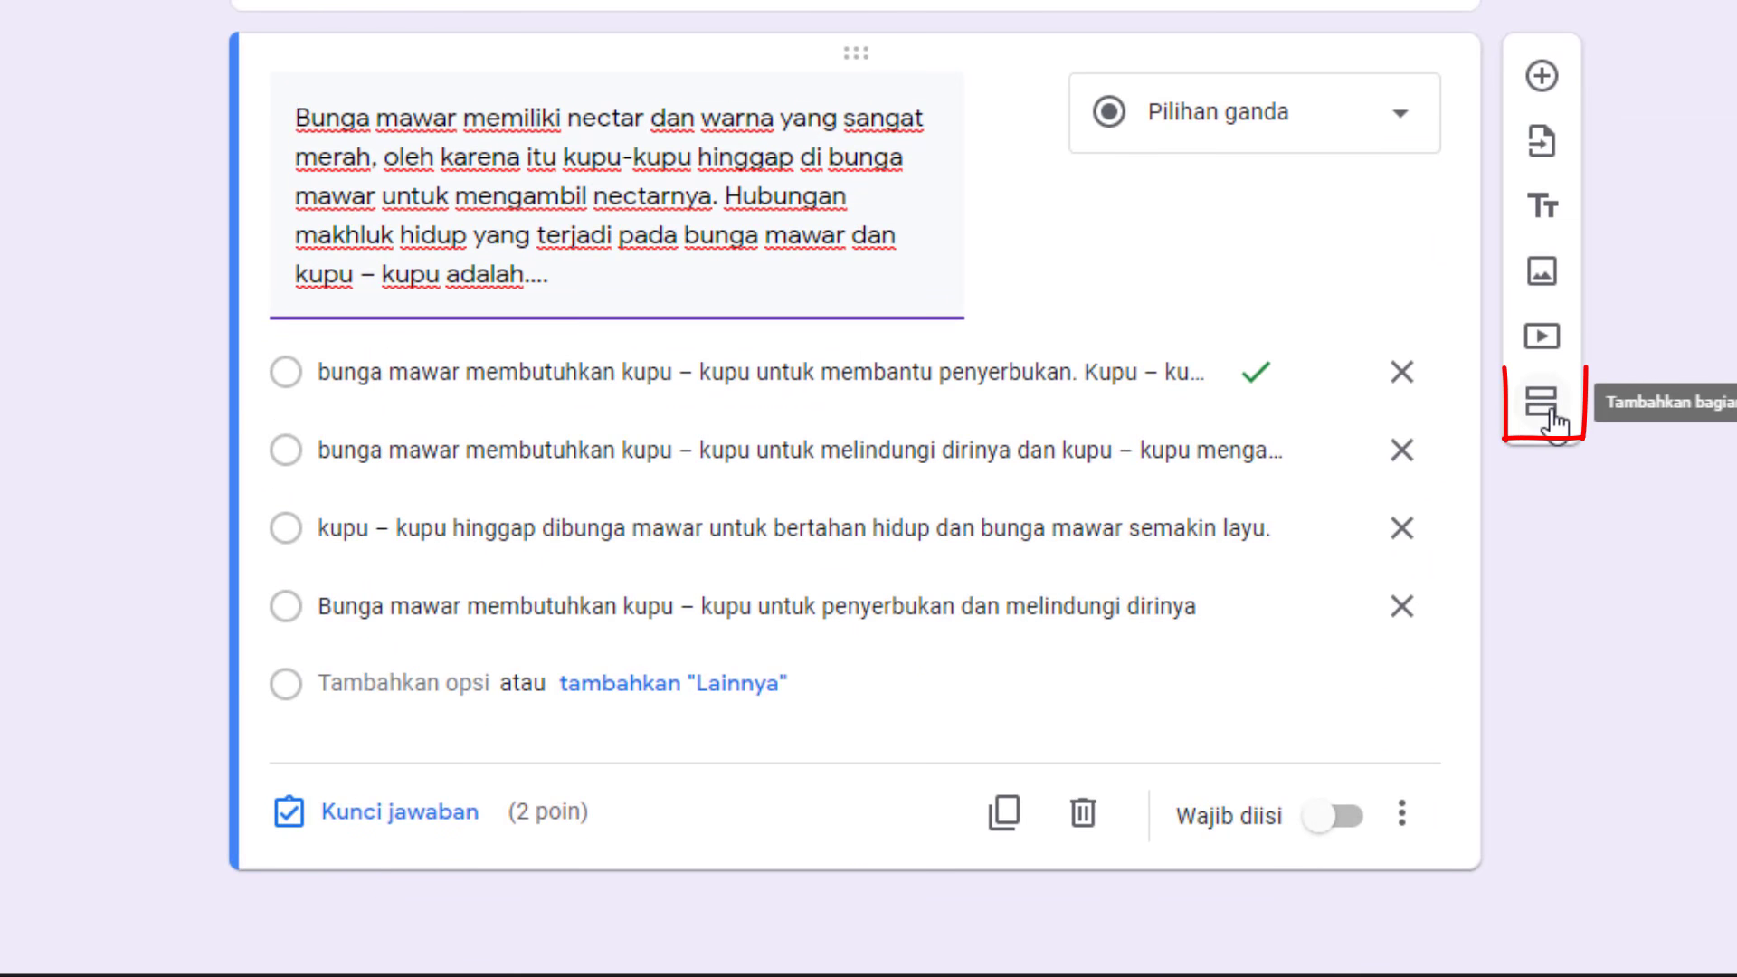
{"action": "left_click", "coordinate": [1553, 414]}
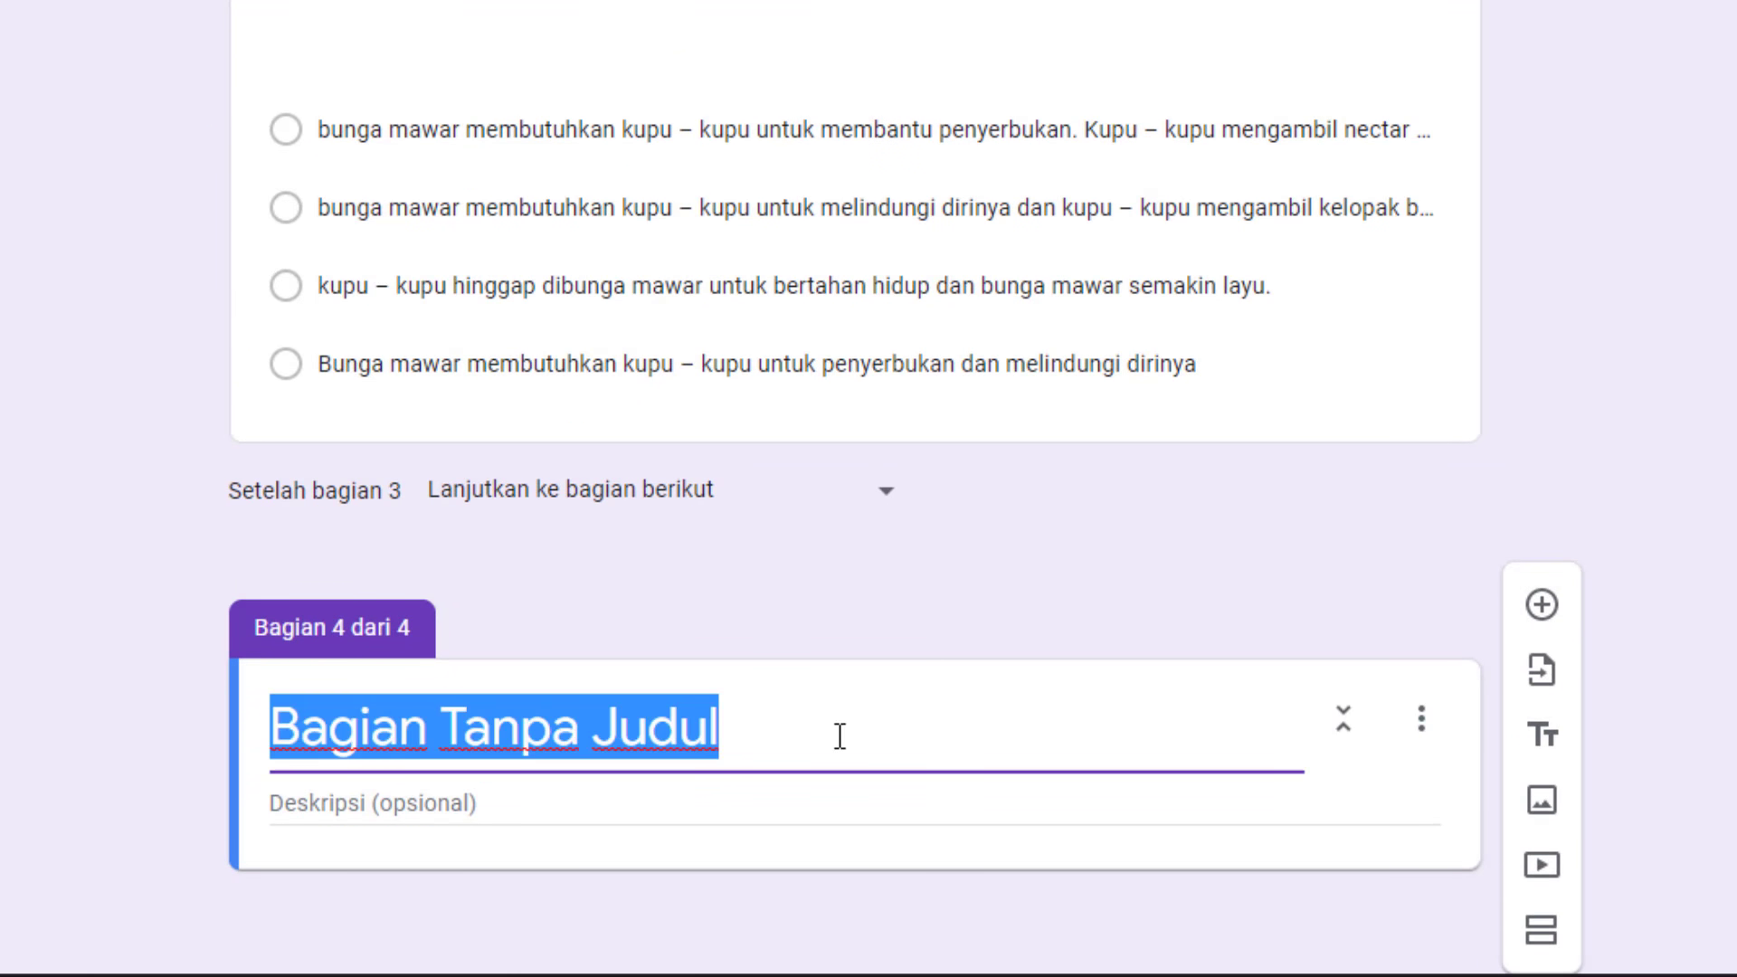
{"action": "type", "text": "Uraian"}
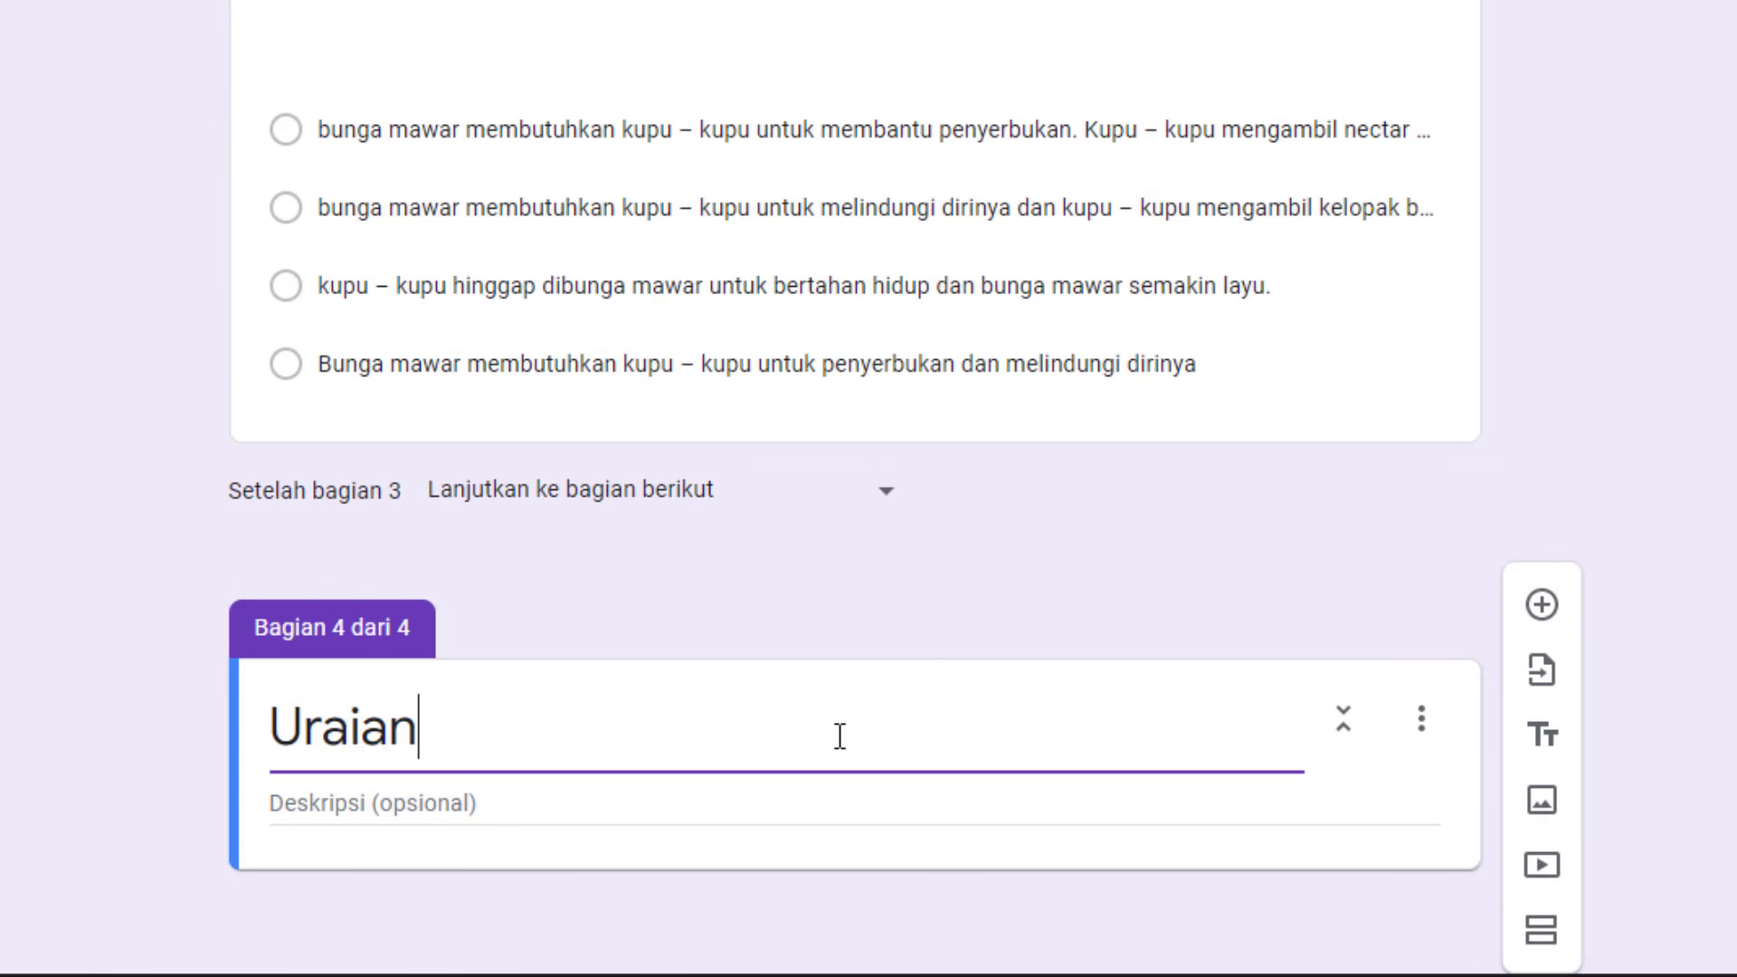
{"action": "left_click", "coordinate": [802, 805]}
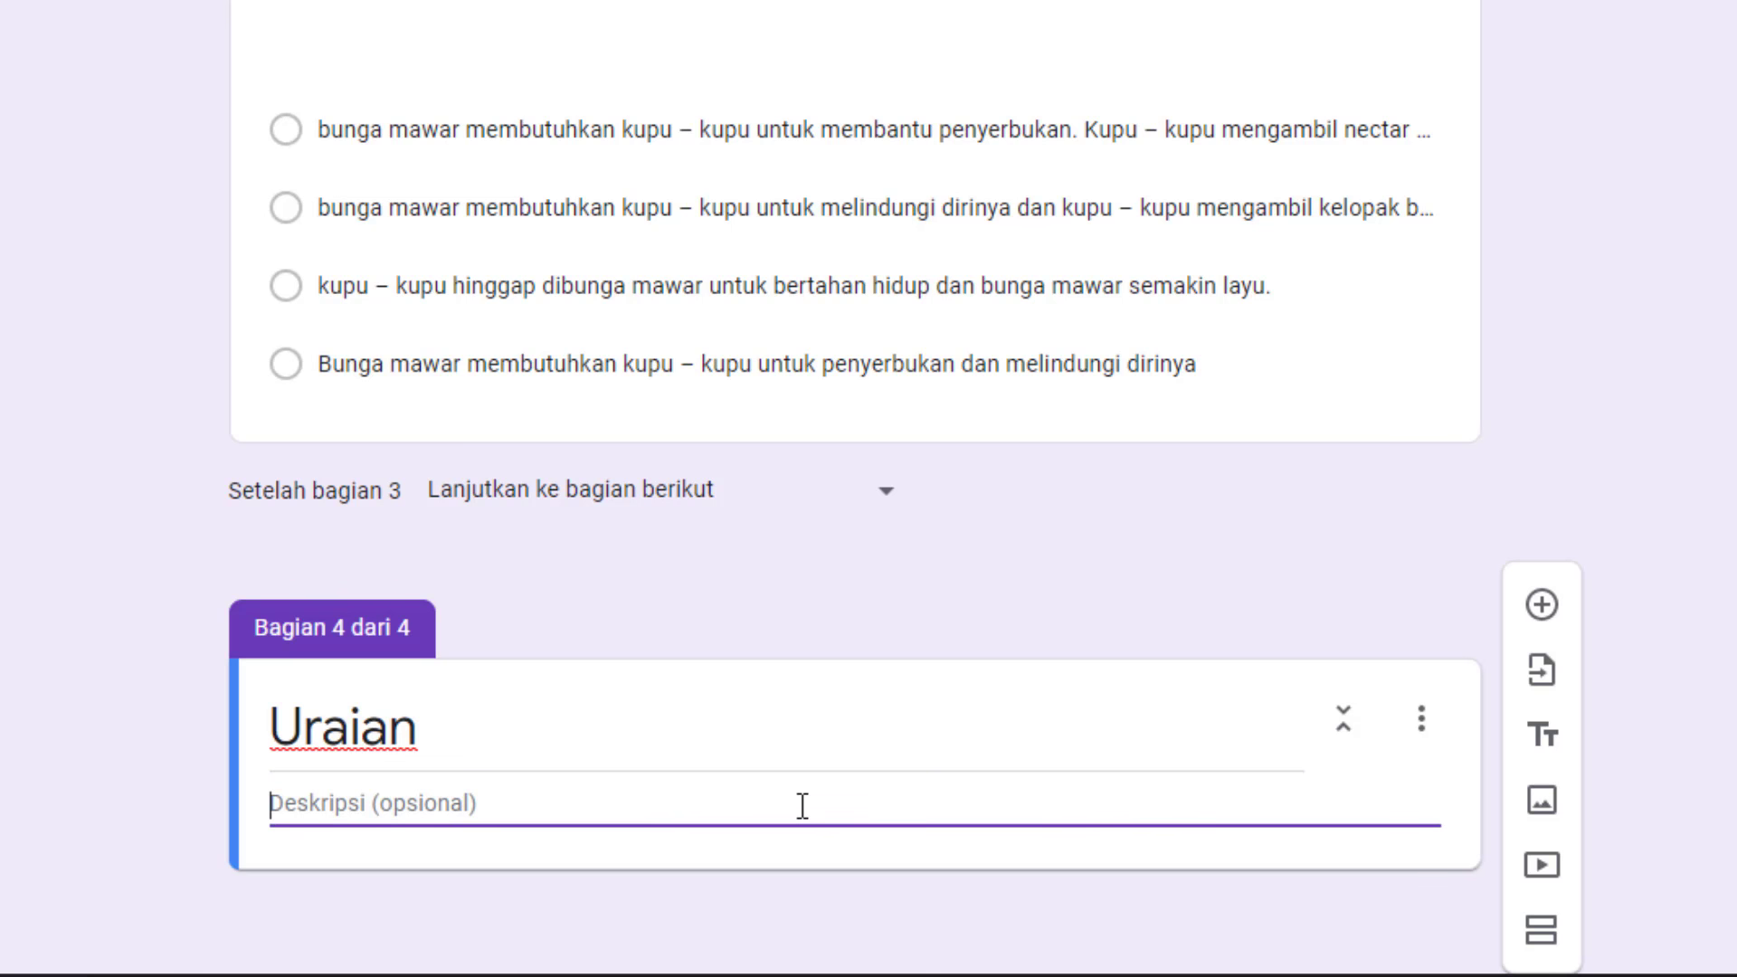
{"action": "type", "text": "Jawablah pertanyaan dengan lengkap!"}
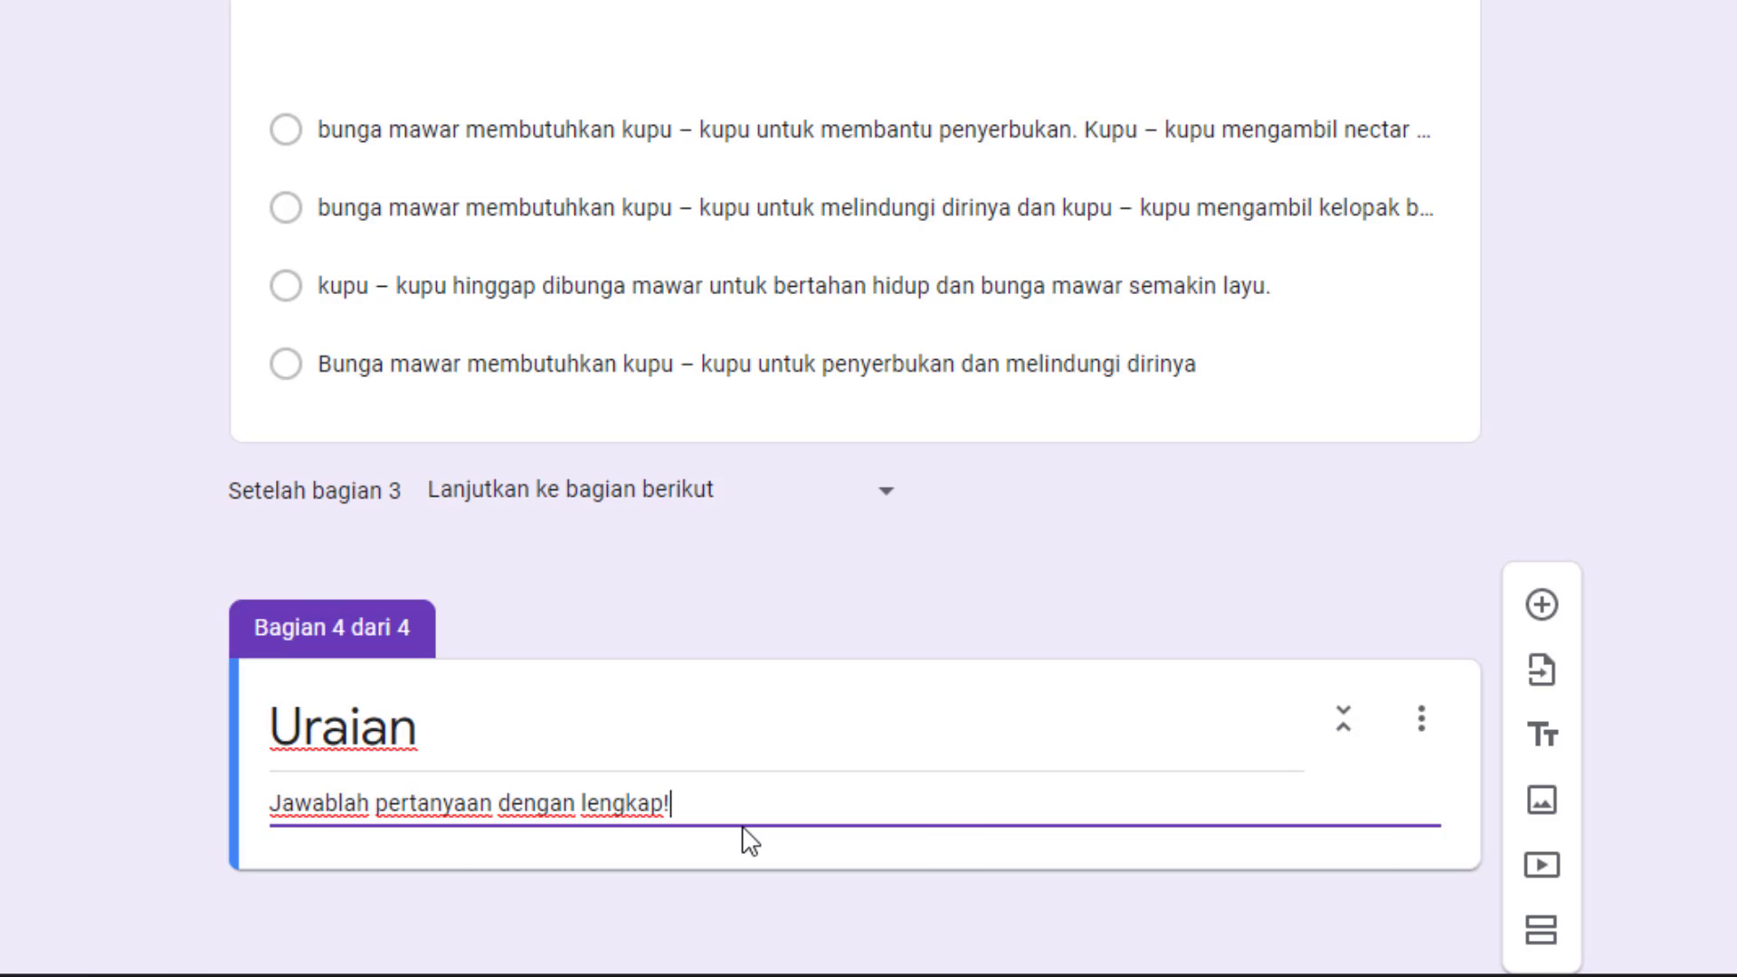
- Import the paragraph questions on planet names and the effects of Earth's rotation from "Latihan Soal Kelas 6 ke-1" into the Uraian section
{"action": "left_click", "coordinate": [1554, 678]}
{"action": "left_click", "coordinate": [1412, 272]}
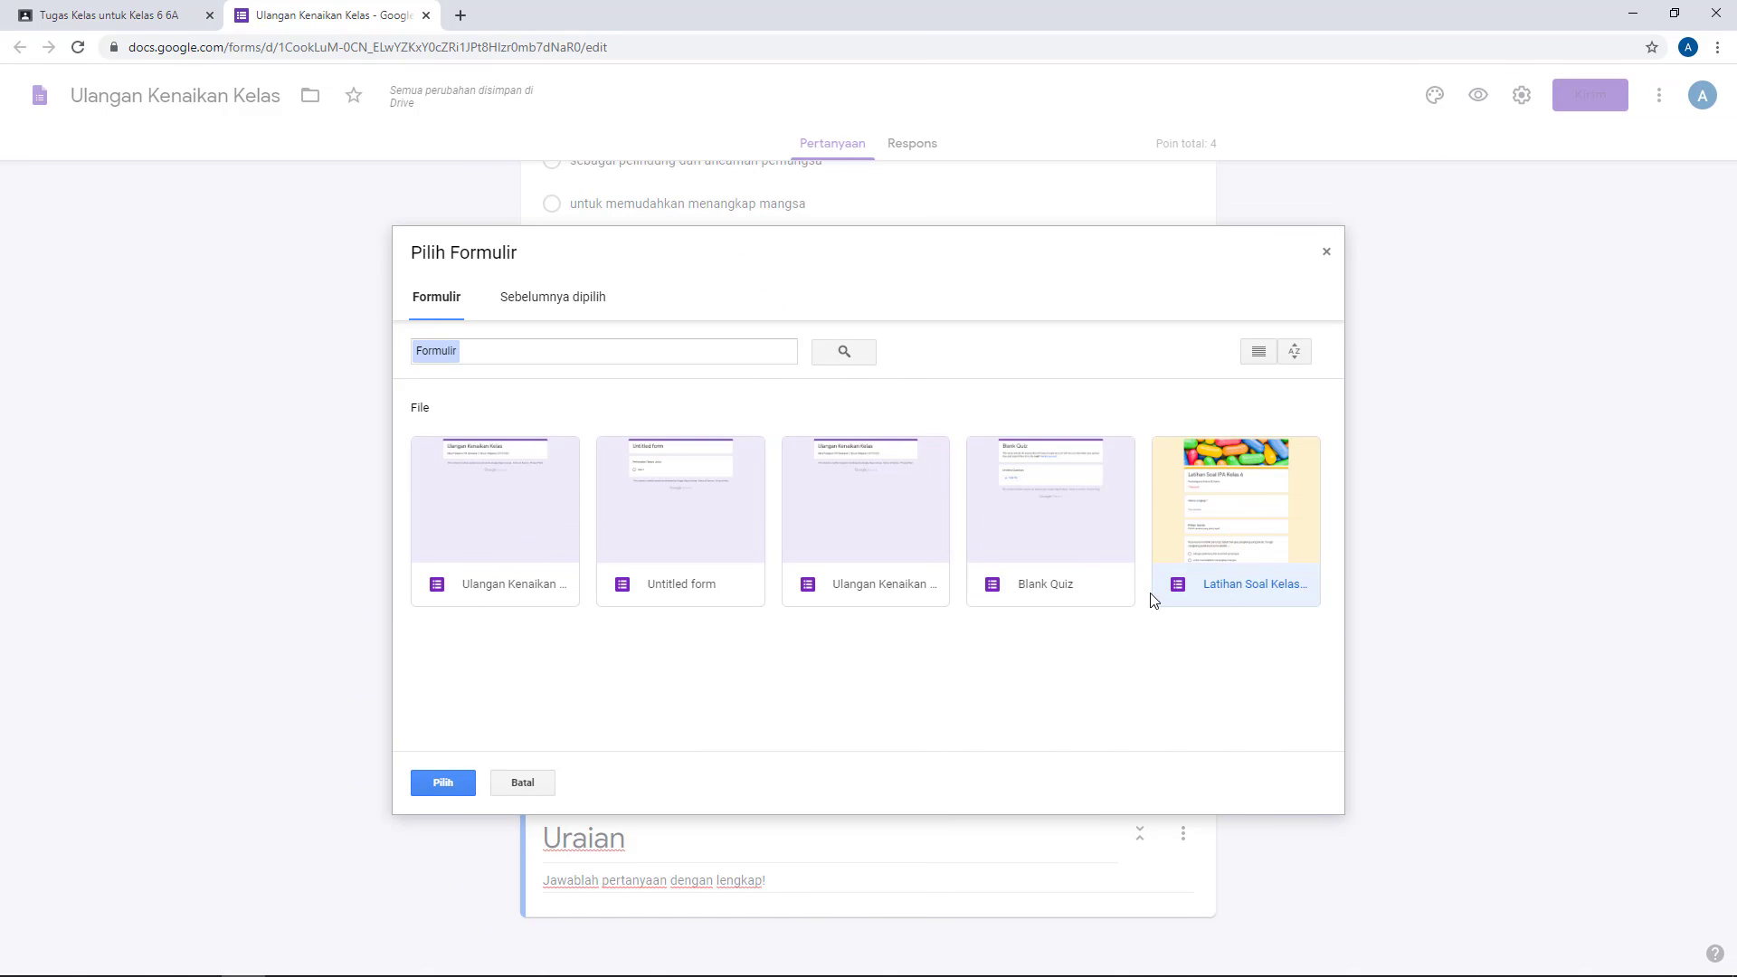
{"action": "left_click", "coordinate": [444, 783]}
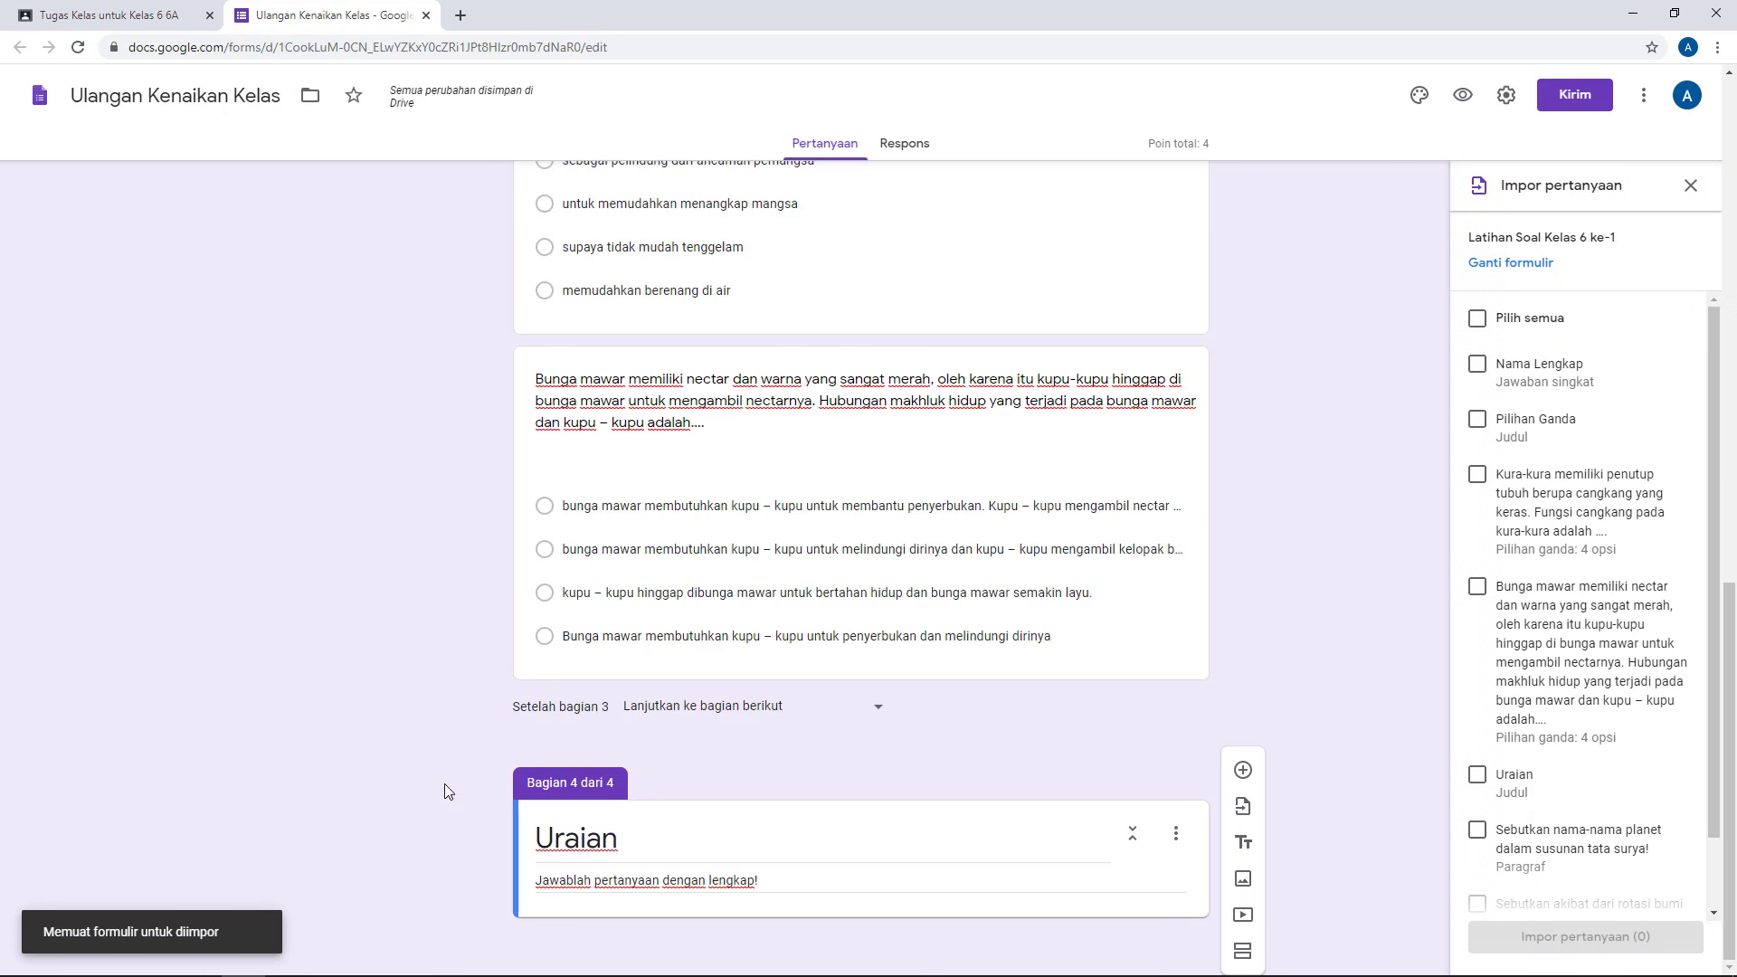
{"action": "scroll", "coordinate": [1475, 775], "scroll_direction": "down", "scroll_amount": 1}
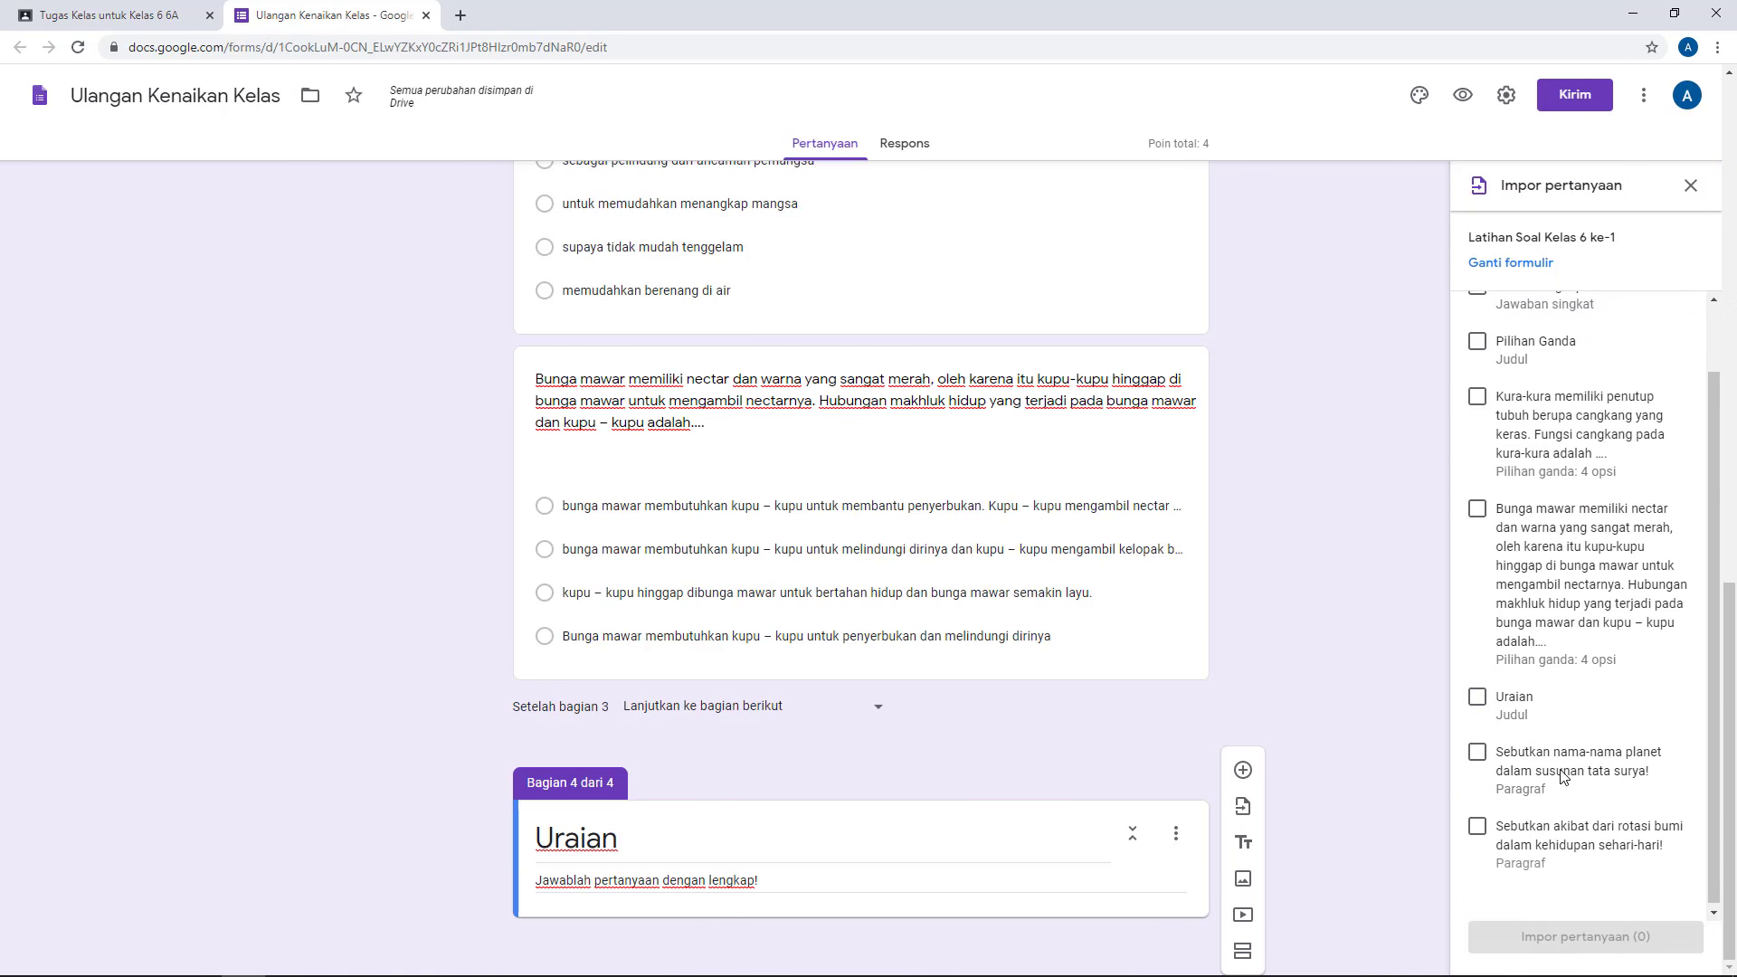
{"action": "left_click", "coordinate": [1478, 751]}
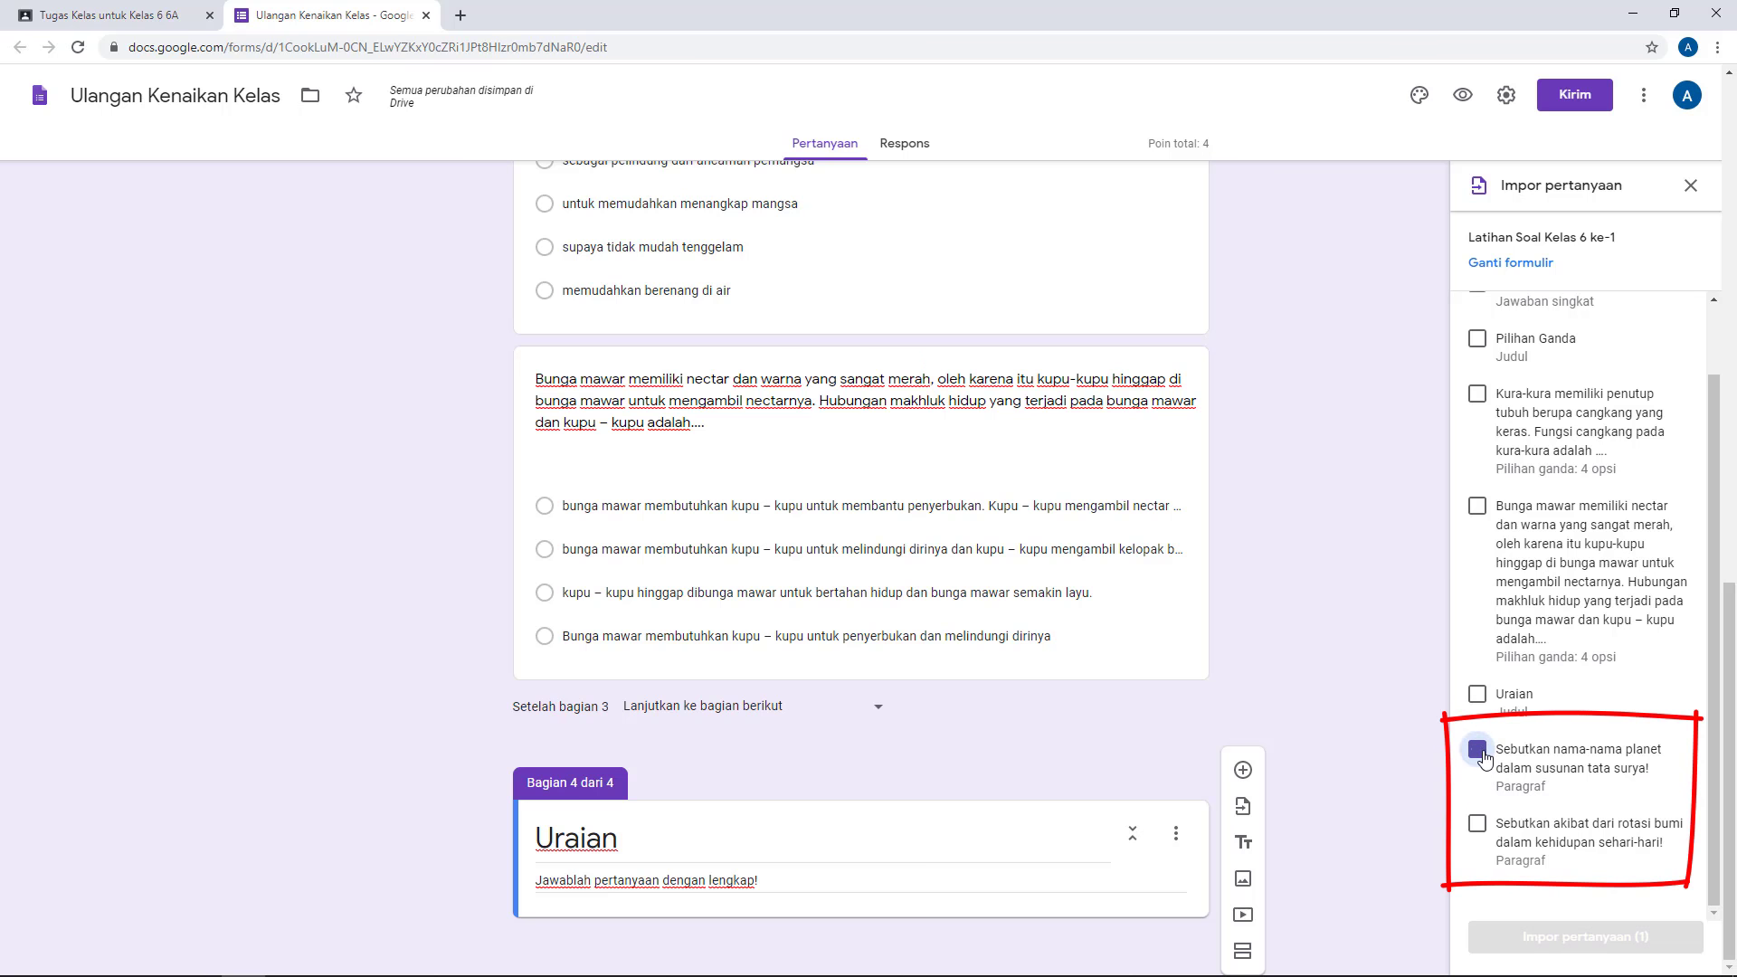
{"action": "left_click", "coordinate": [1478, 824]}
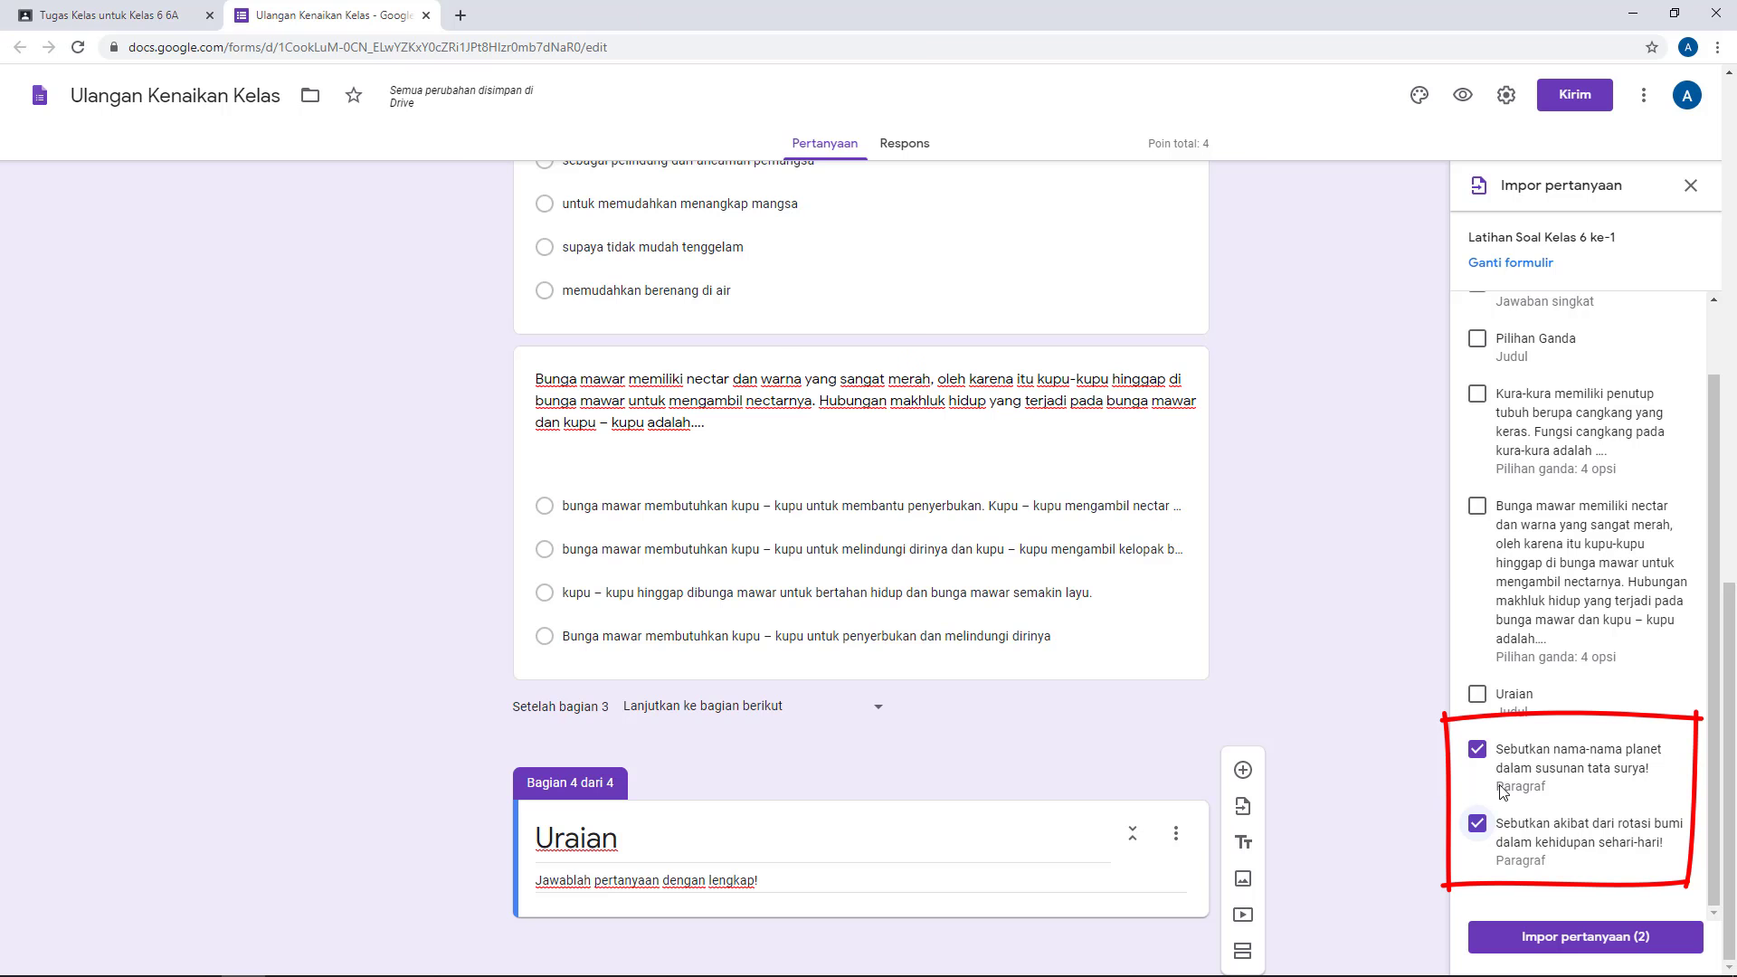
{"action": "left_click", "coordinate": [1644, 935]}
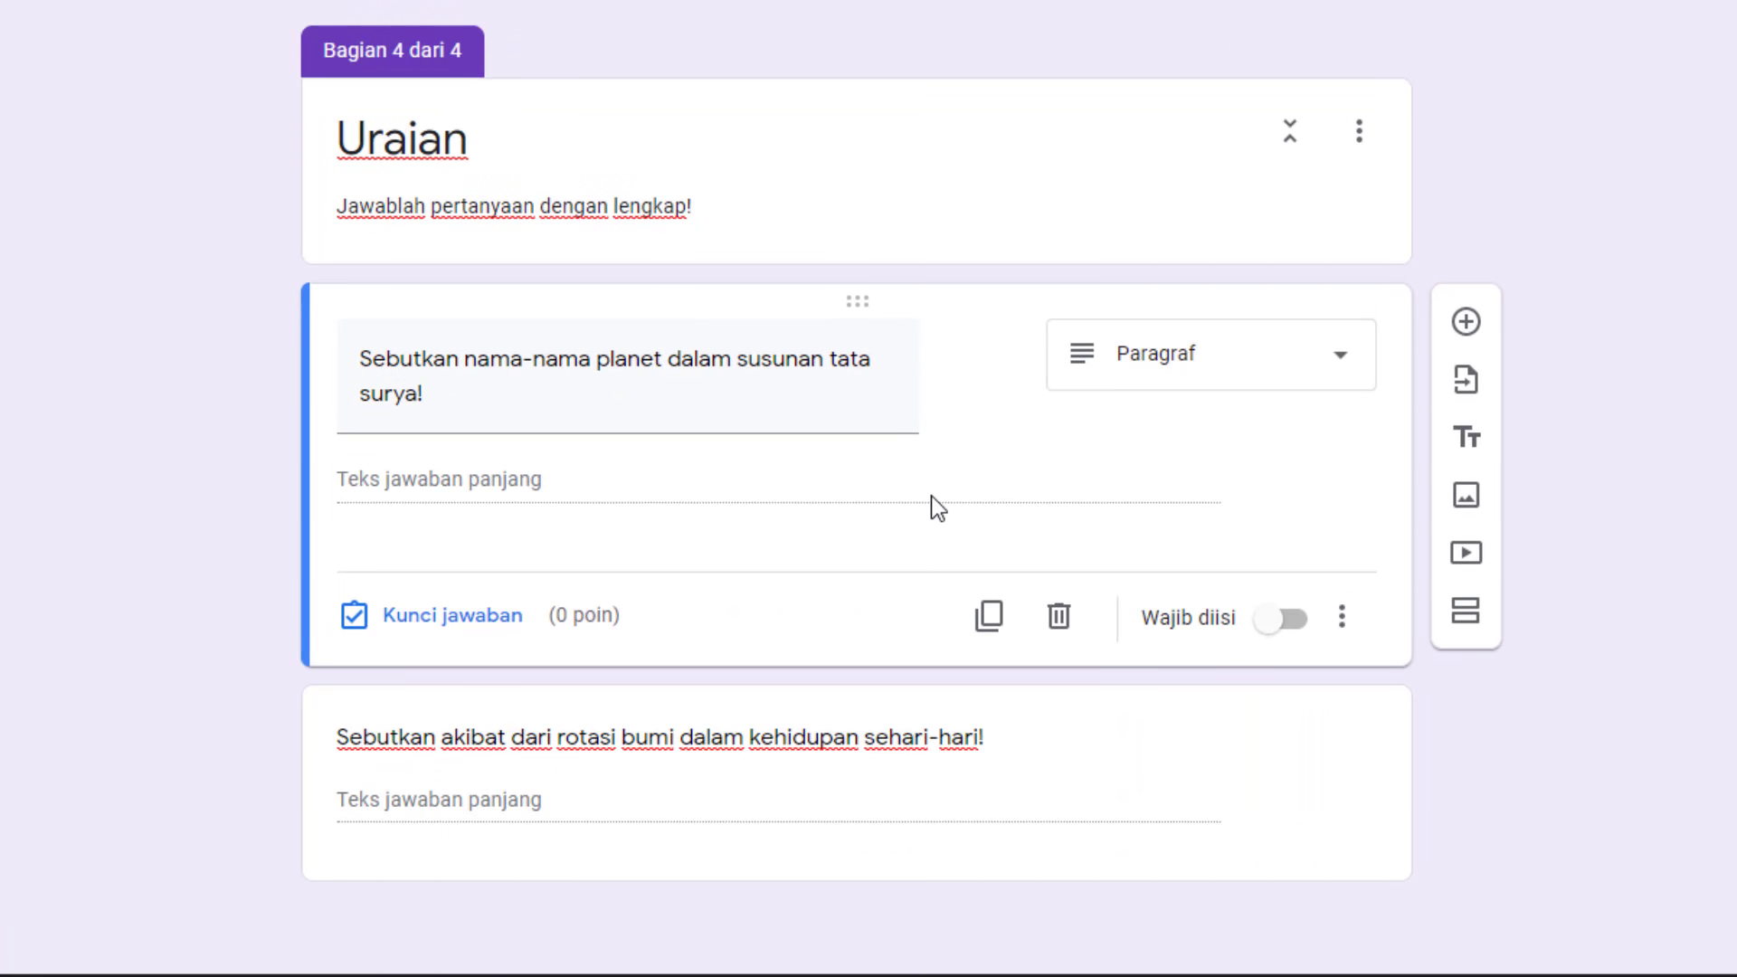
- Preview the form and try to continue past the Identitas Siswa section with its required fields left empty
{"action": "scroll", "coordinate": [931, 496], "scroll_direction": "up", "scroll_amount": 15}
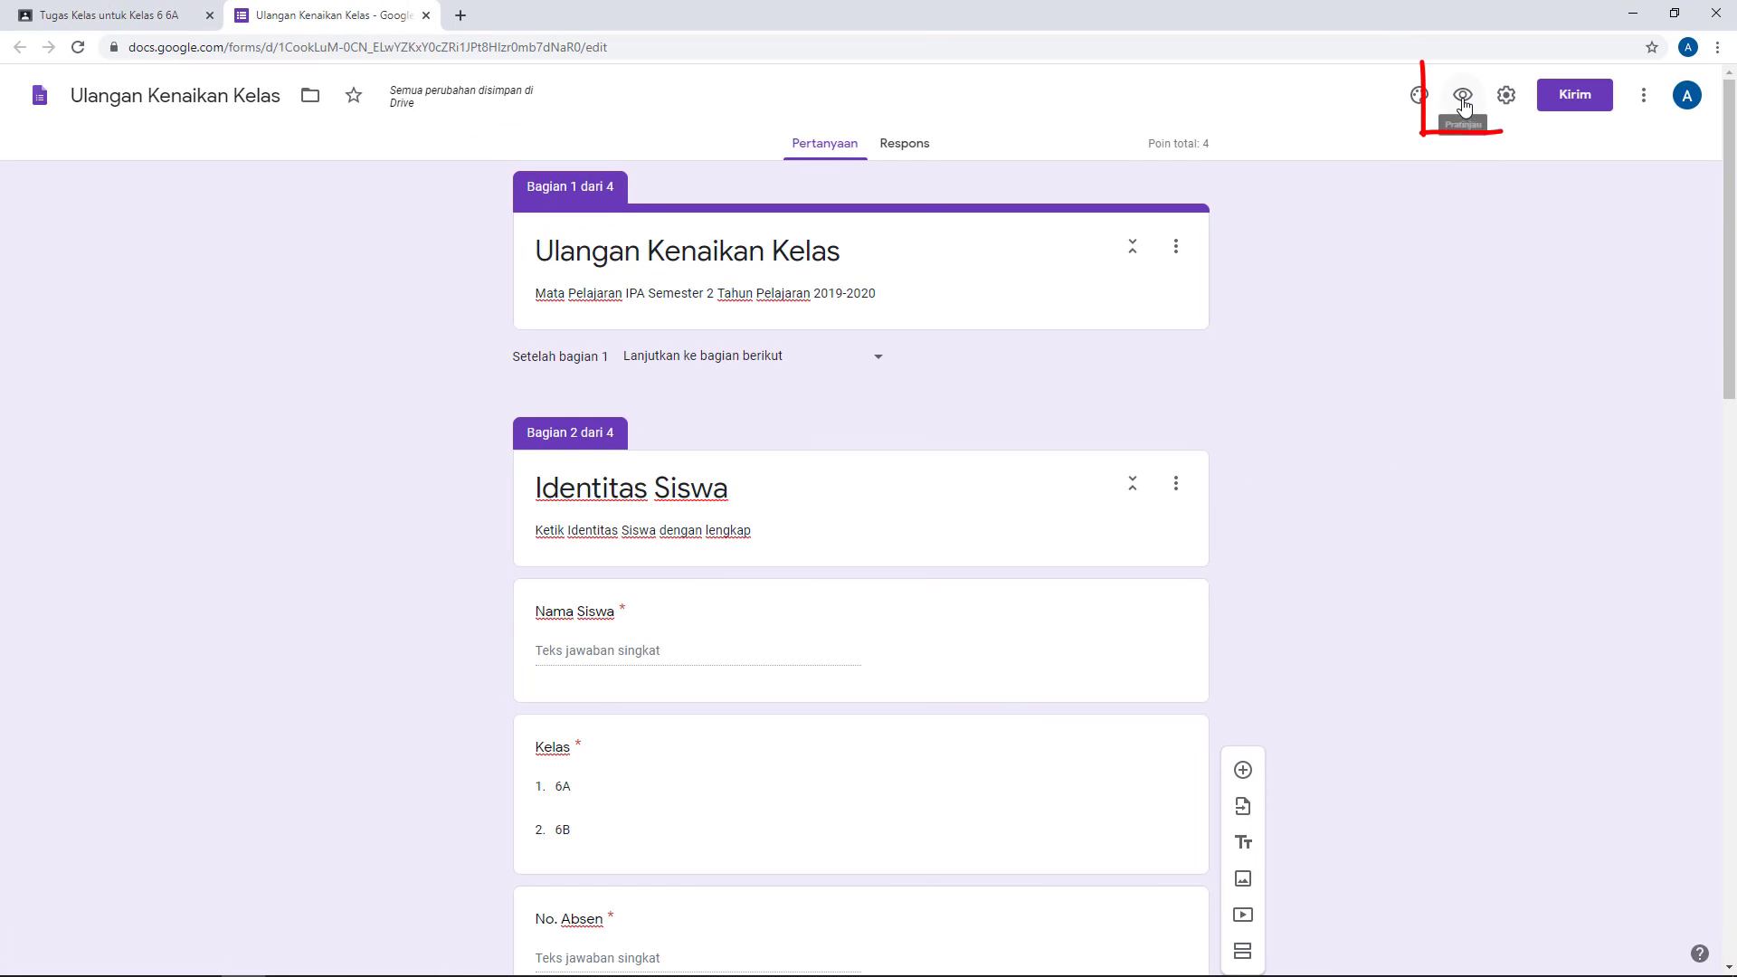
{"action": "left_click", "coordinate": [1463, 96]}
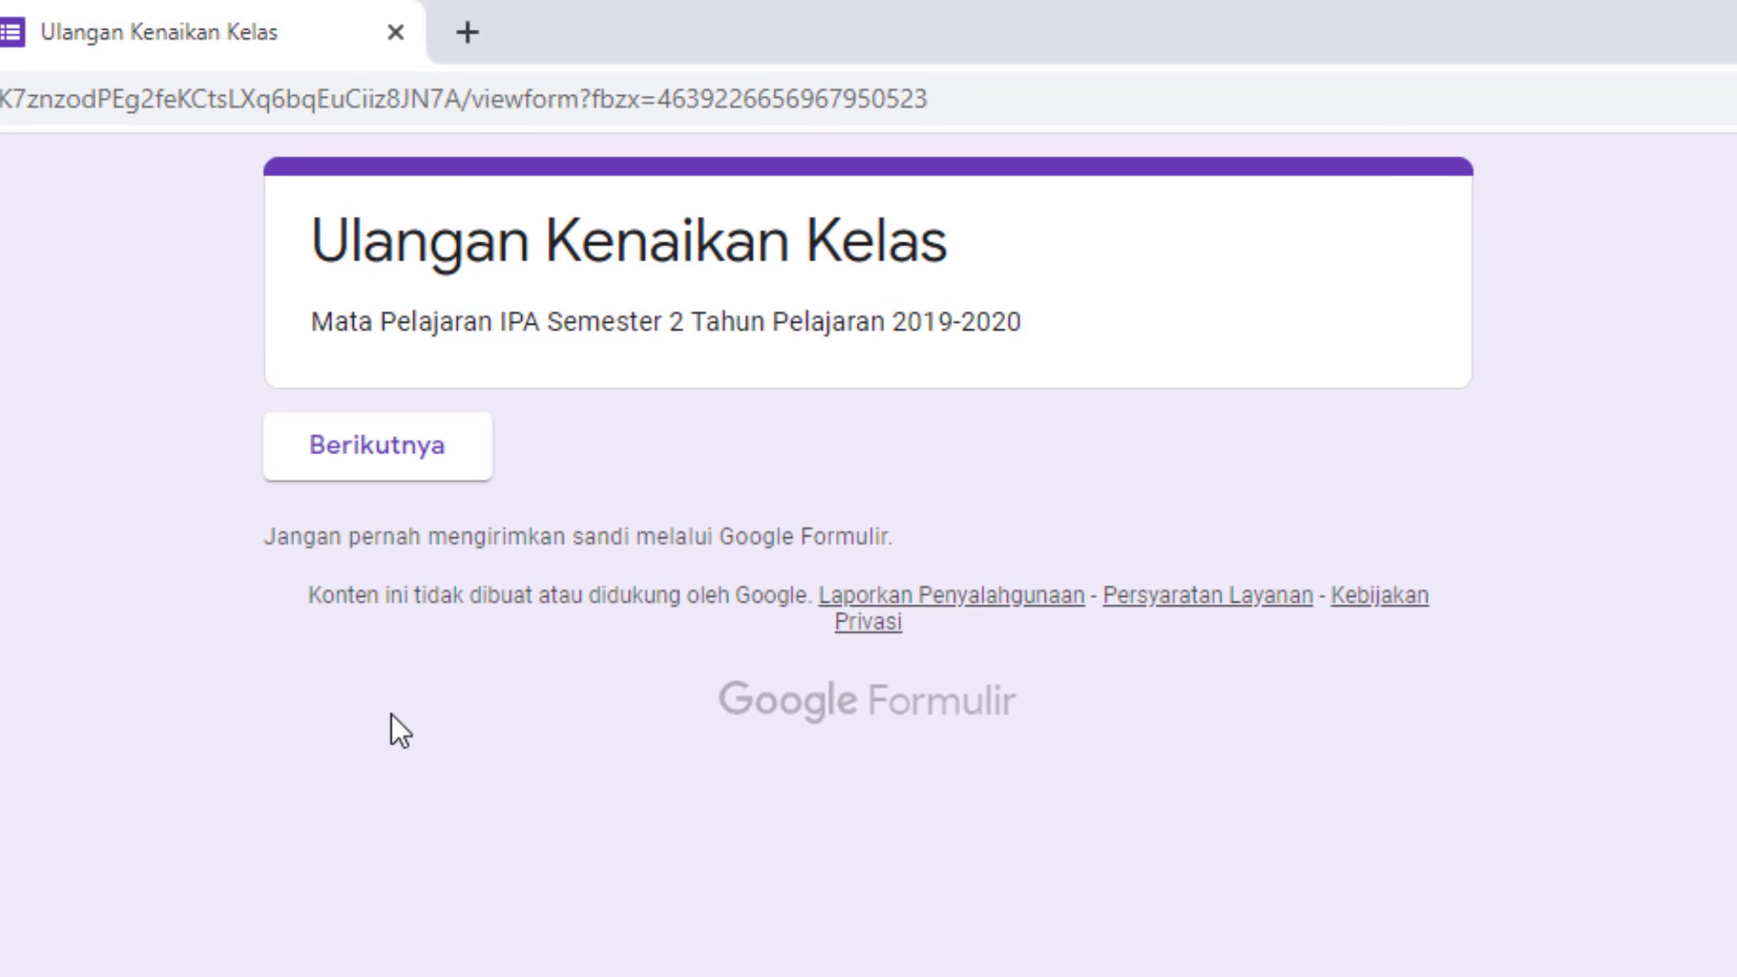
{"action": "left_click", "coordinate": [434, 454]}
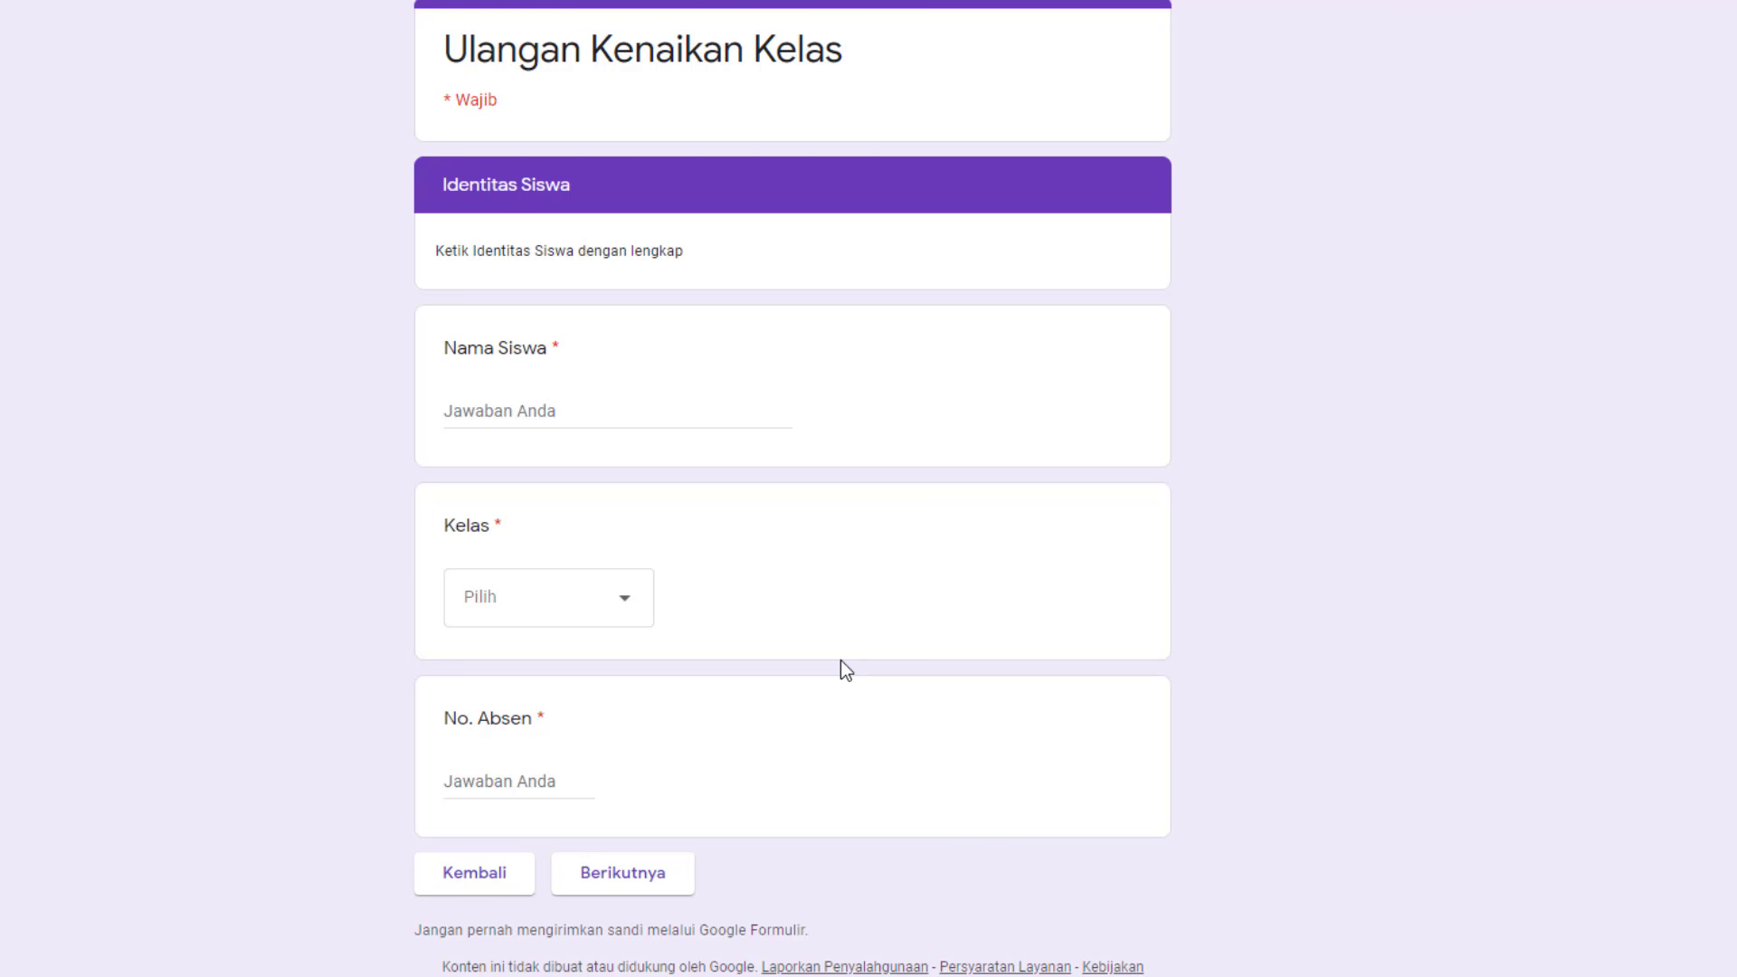
{"action": "left_click", "coordinate": [663, 887]}
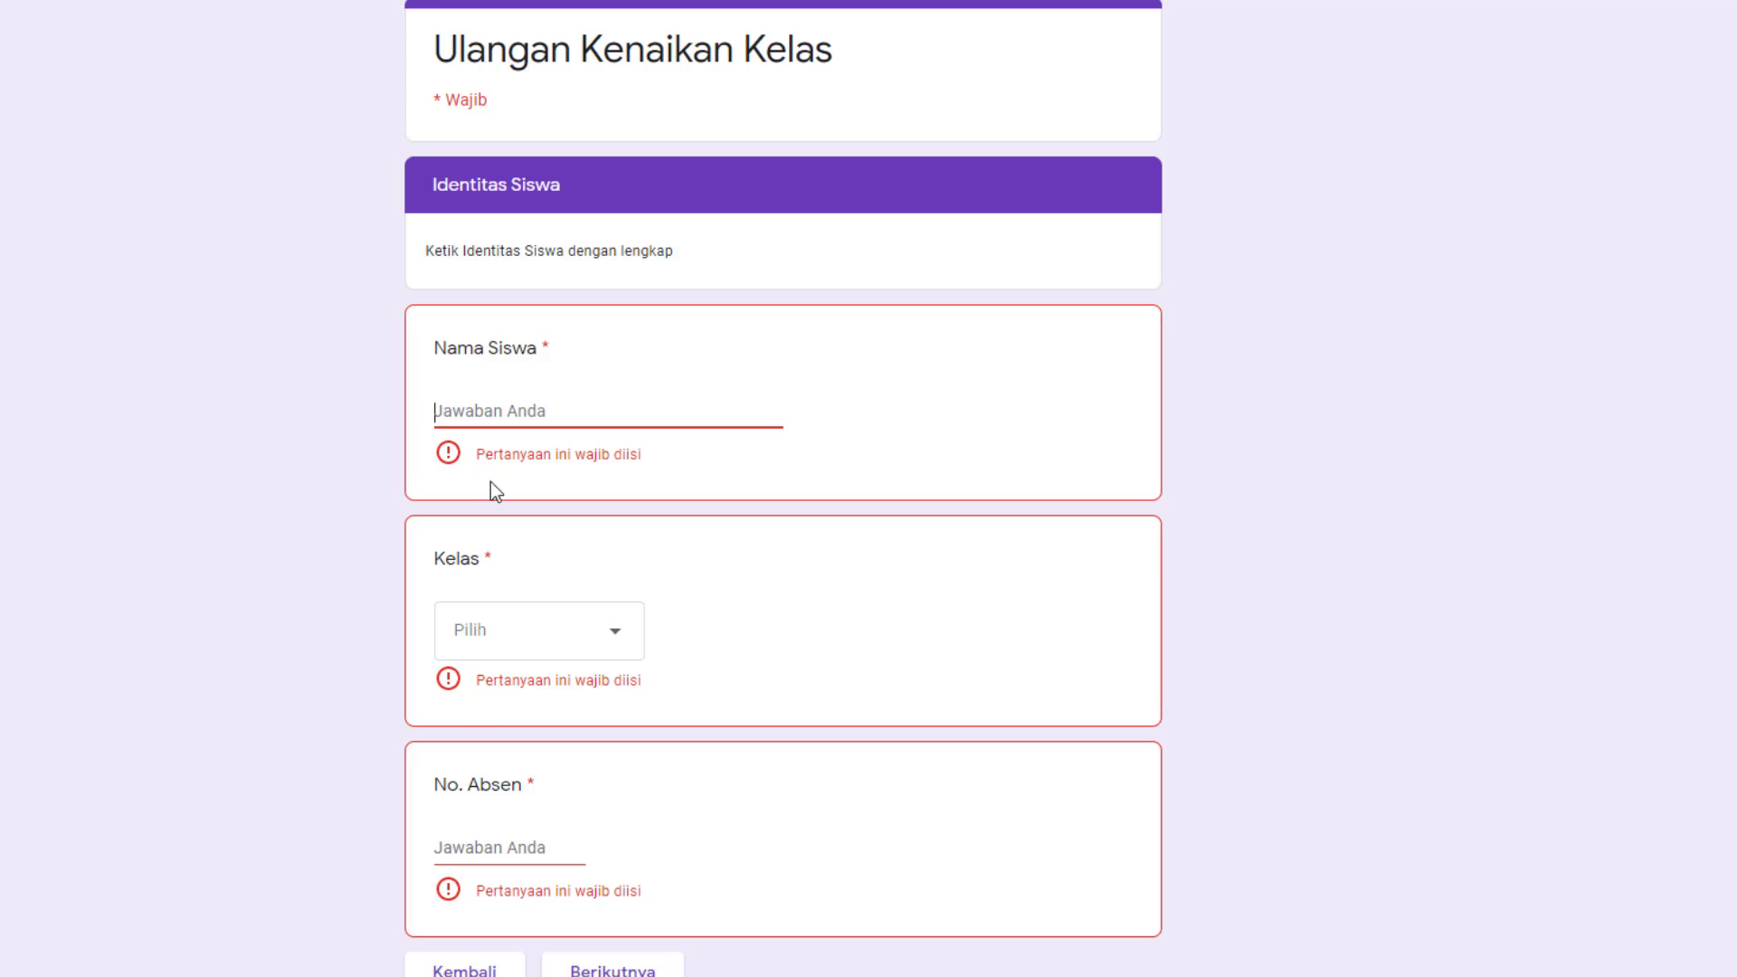
- Fill in the student's name, choose 6A as Kelas and enter 1 as No. Absen in the form preview
{"action": "type", "text": "Agus Sample"}
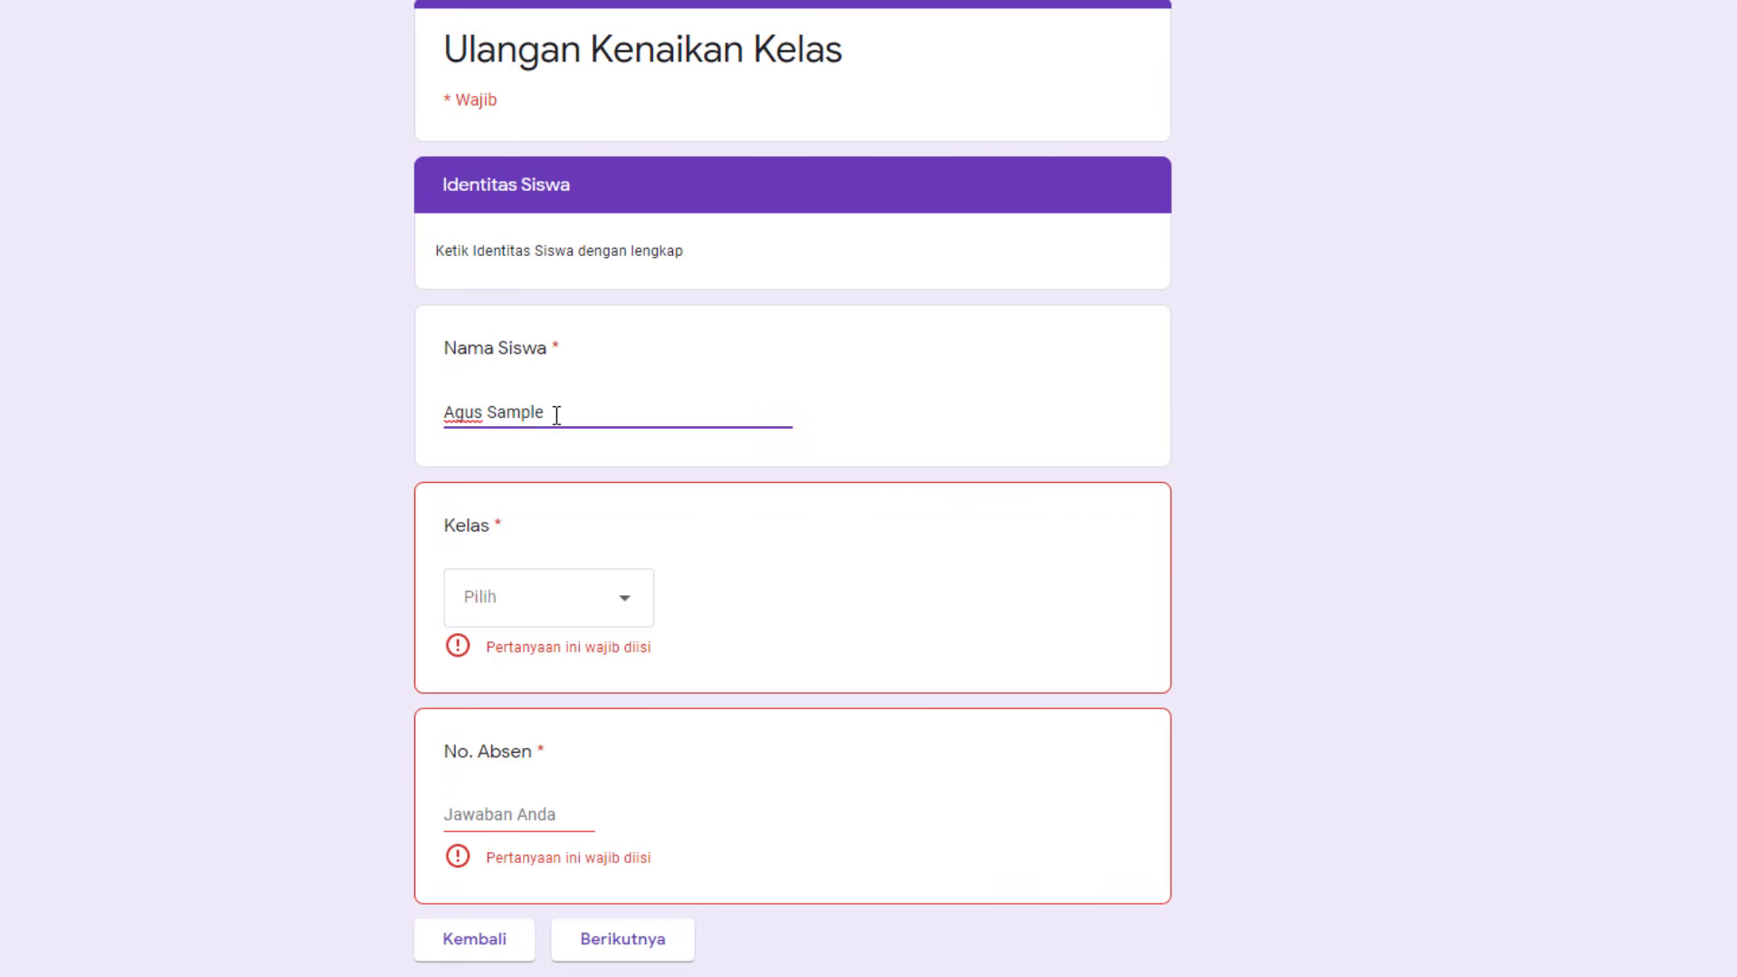
{"action": "left_click", "coordinate": [624, 599]}
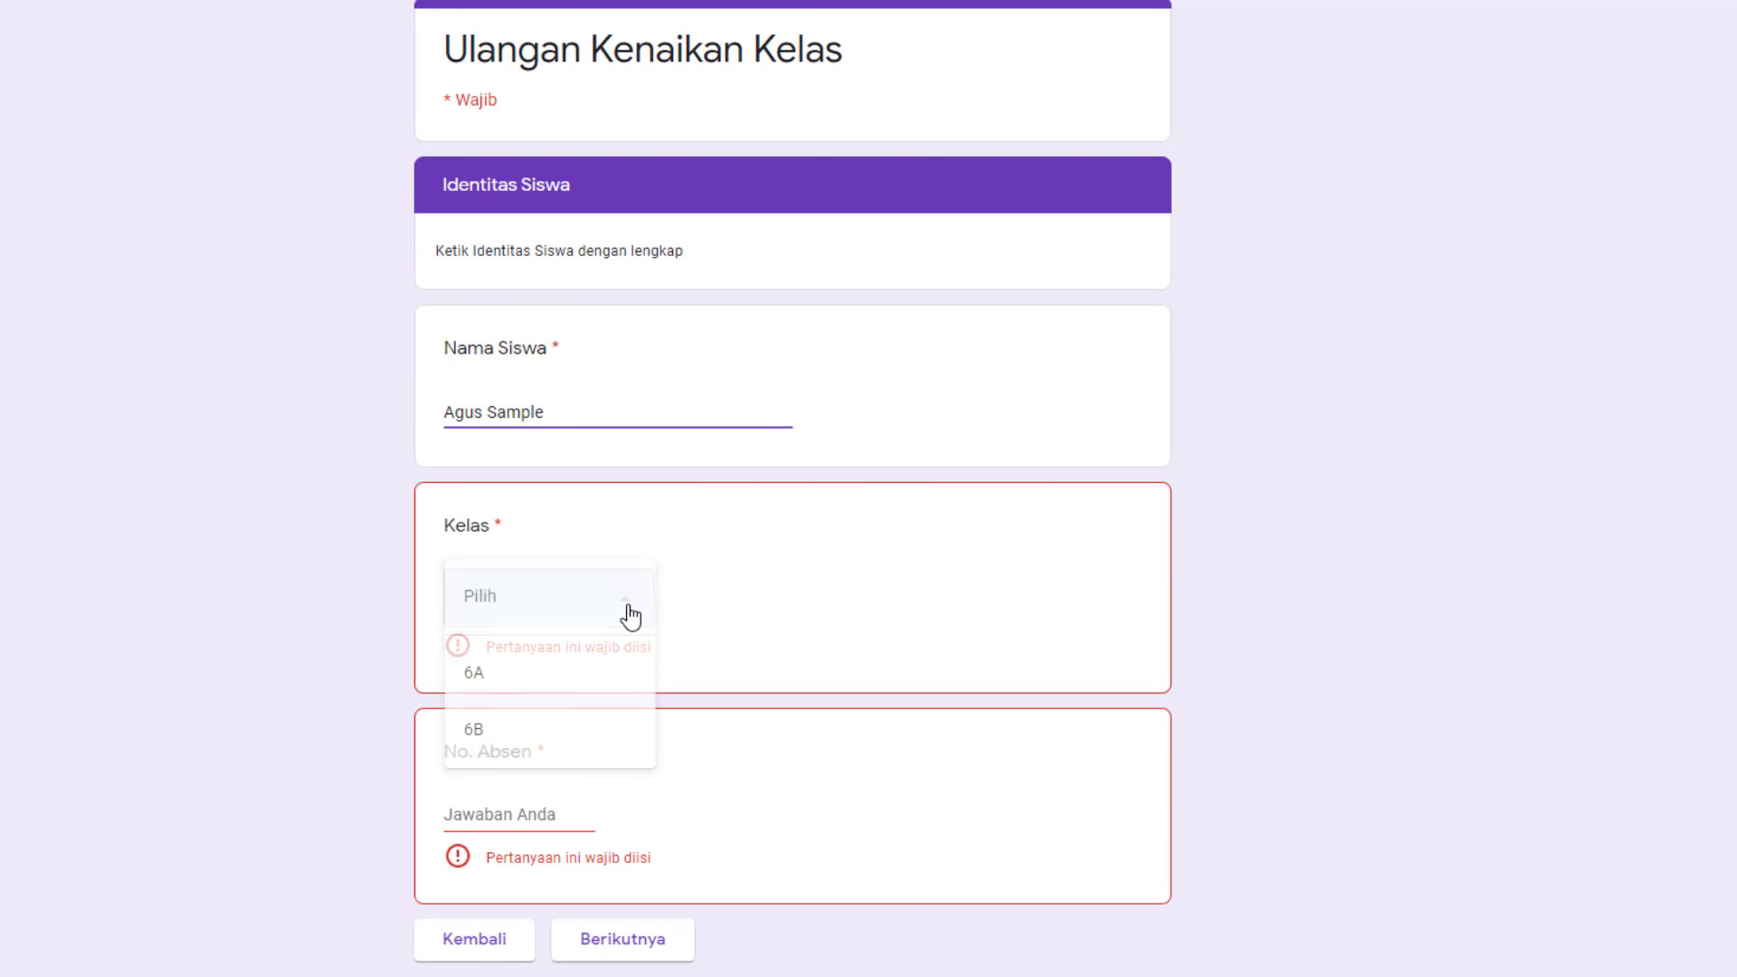
{"action": "left_click", "coordinate": [524, 679]}
{"action": "left_click", "coordinate": [548, 778]}
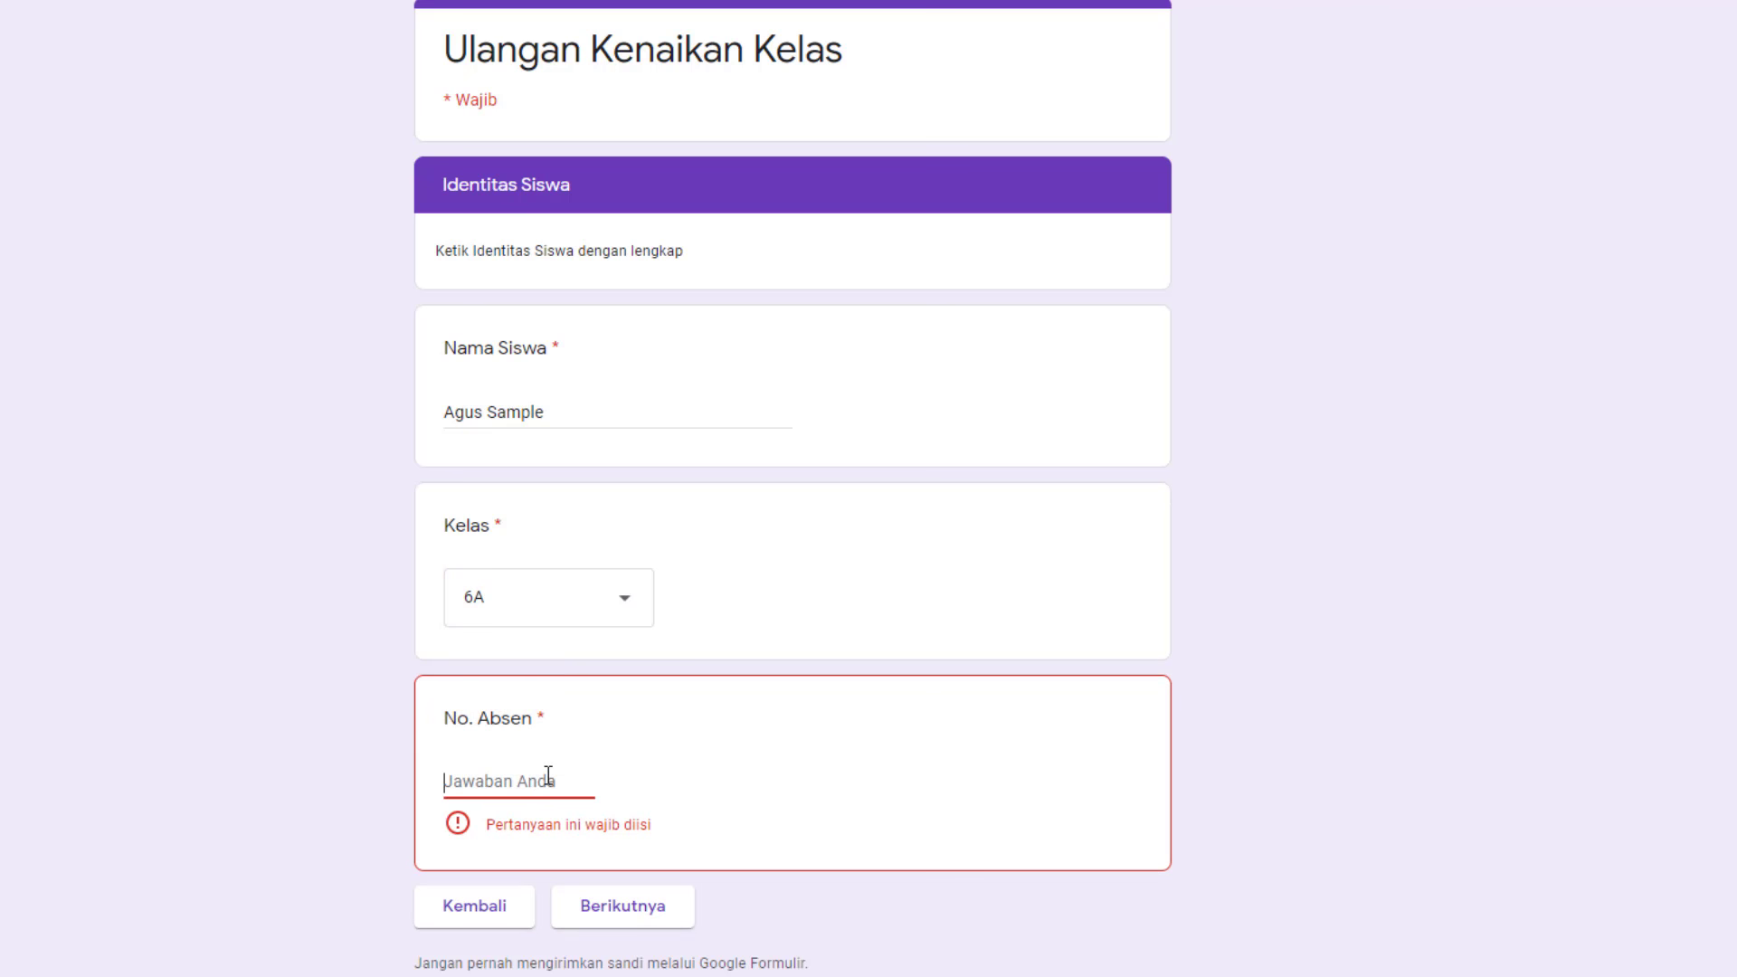
{"action": "type", "text": "1"}
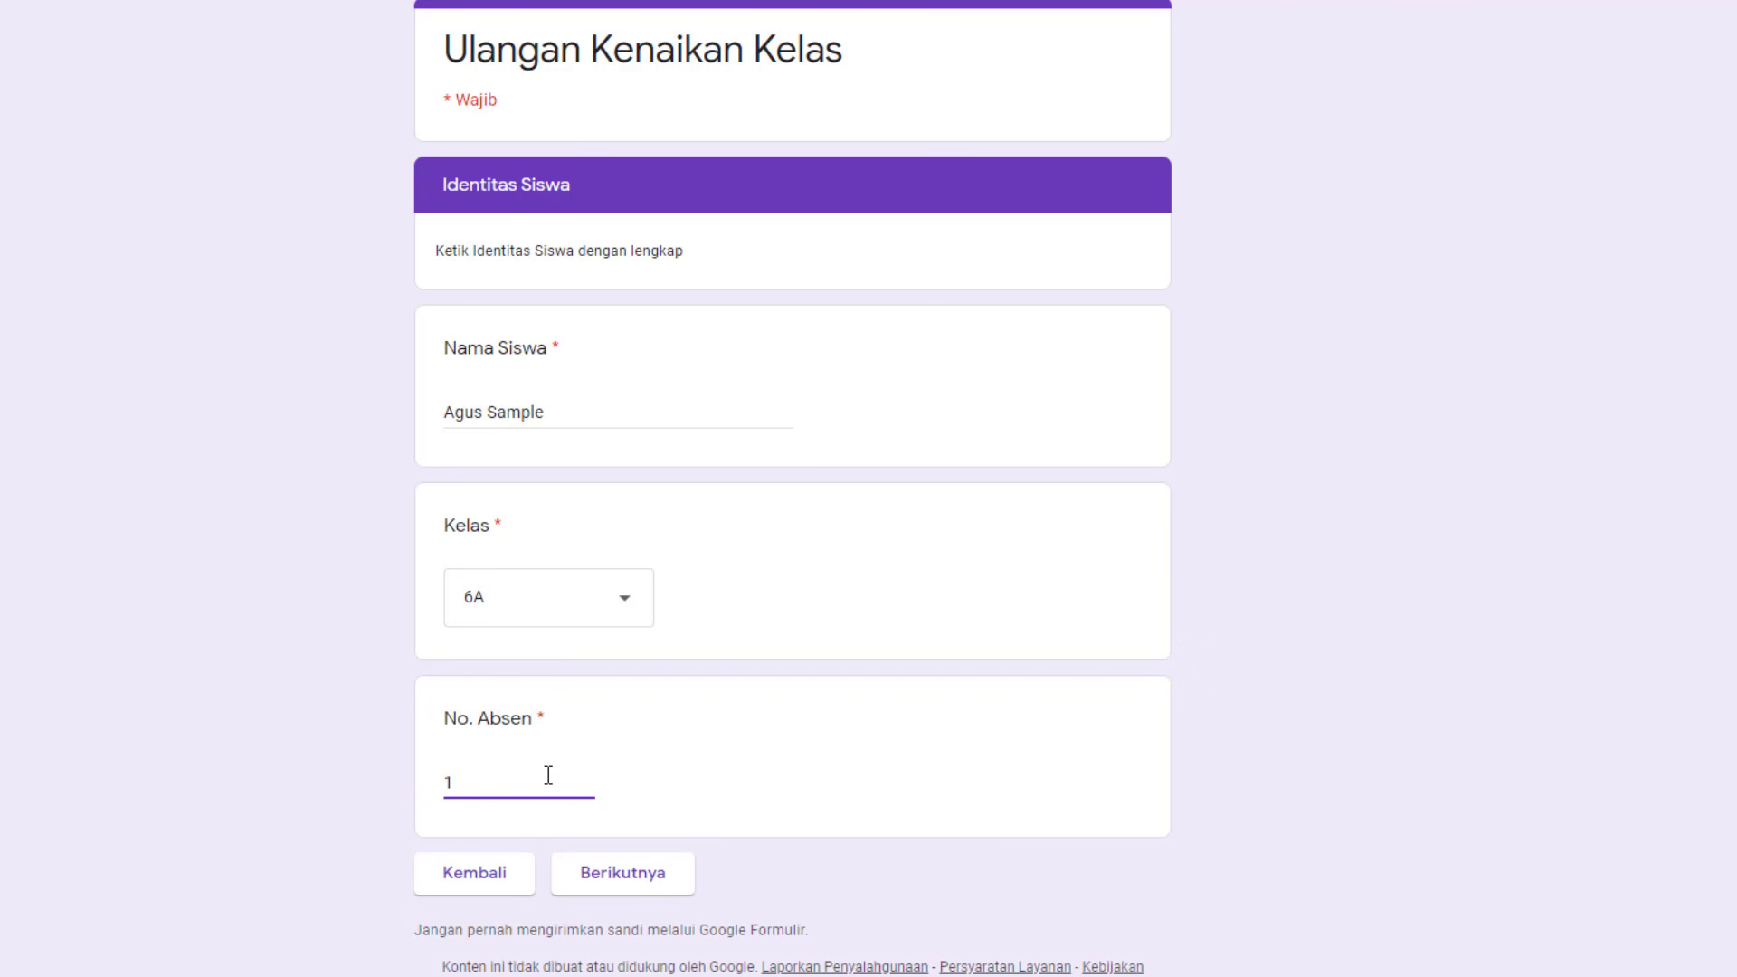
- Continue to Pilihan Ganda, answer the Kura-kura question with the first option and the Bunga mawar question with the second, and proceed to Uraian
{"action": "left_click", "coordinate": [658, 887]}
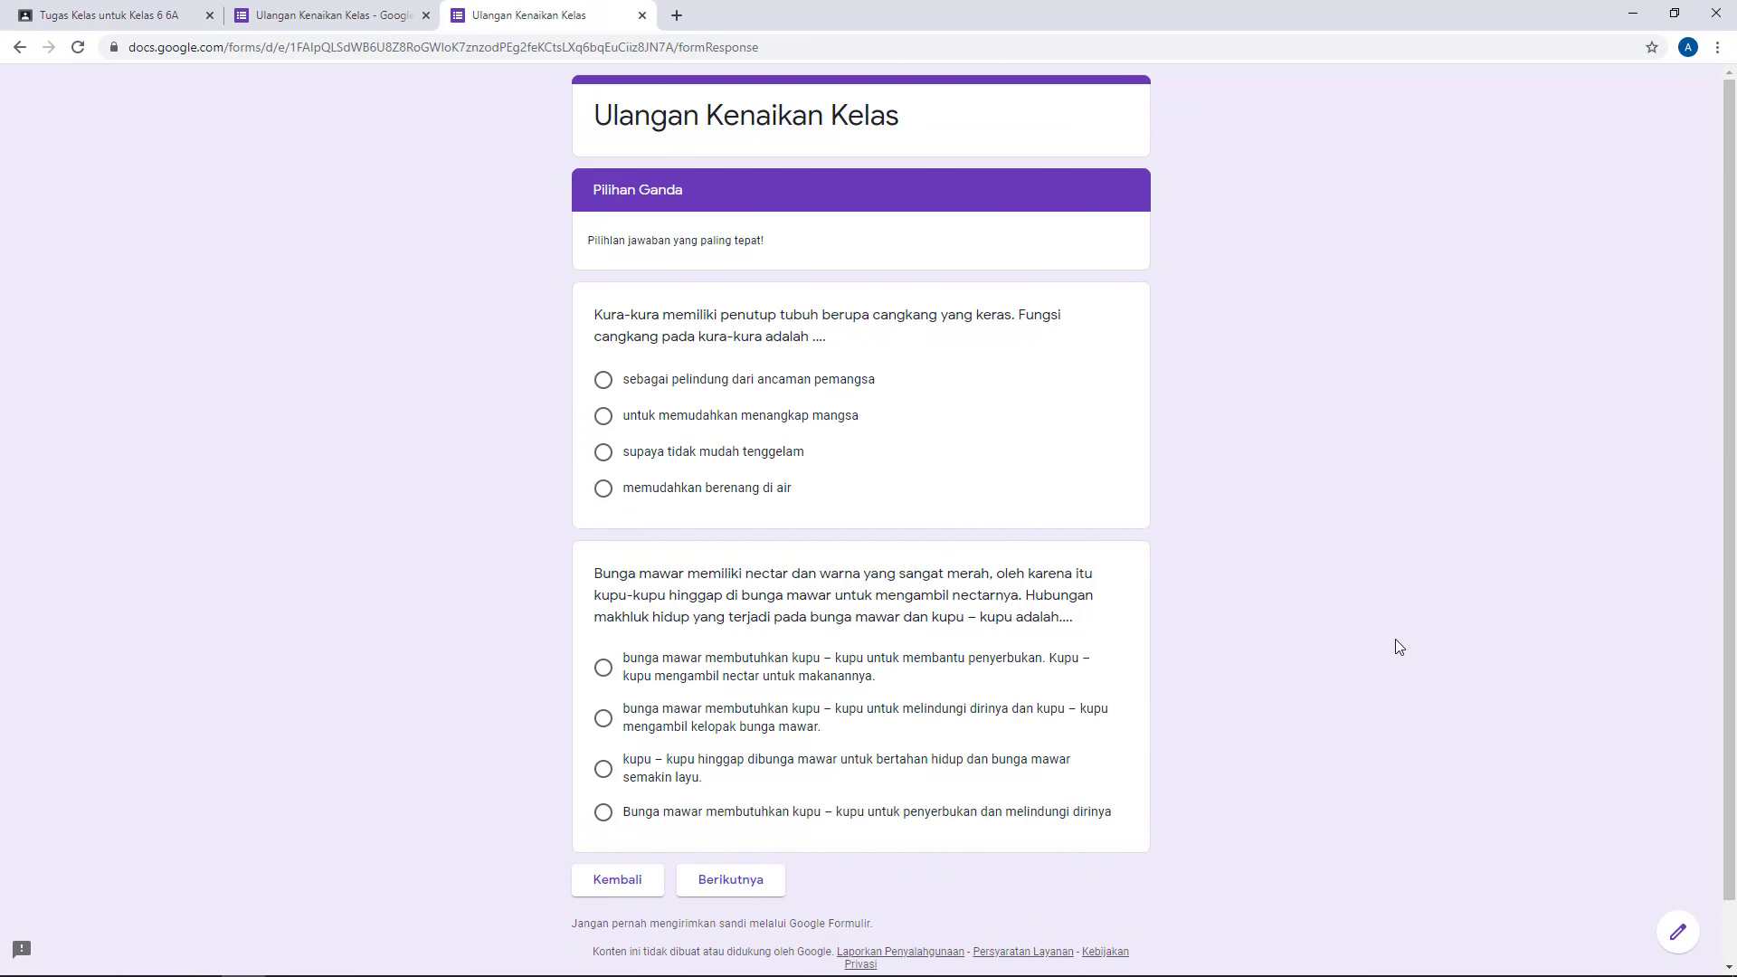
{"action": "left_click", "coordinate": [603, 380]}
{"action": "left_click", "coordinate": [606, 719]}
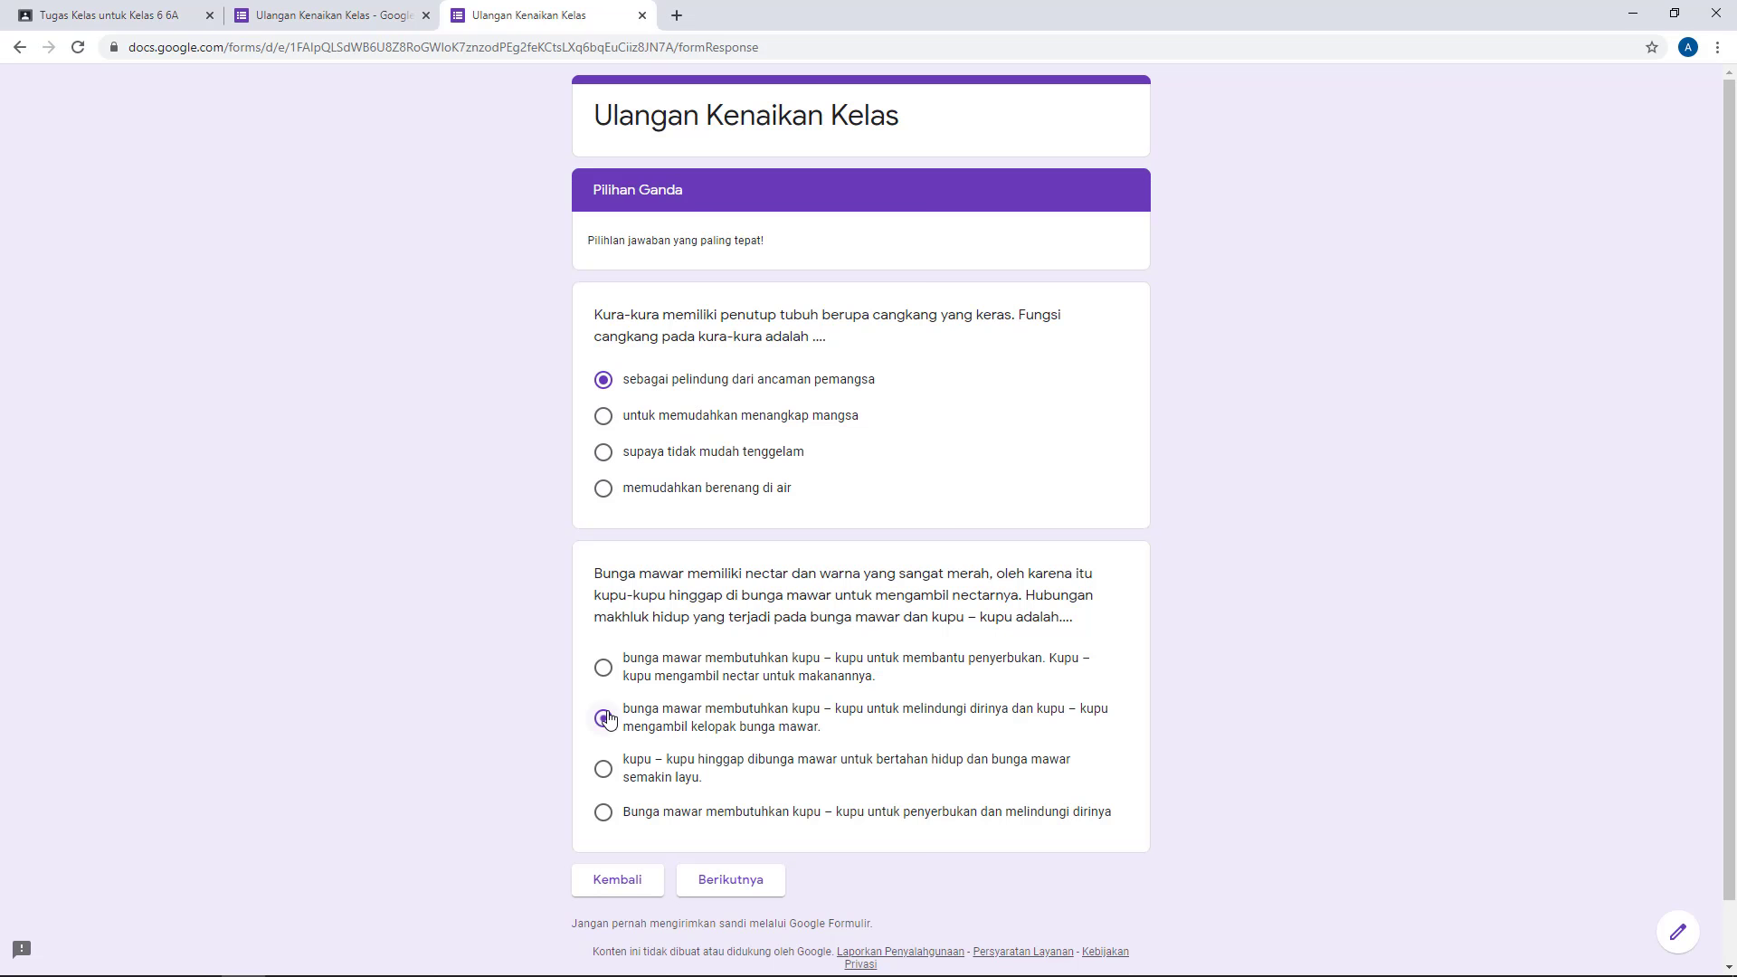
{"action": "left_click", "coordinate": [762, 882]}
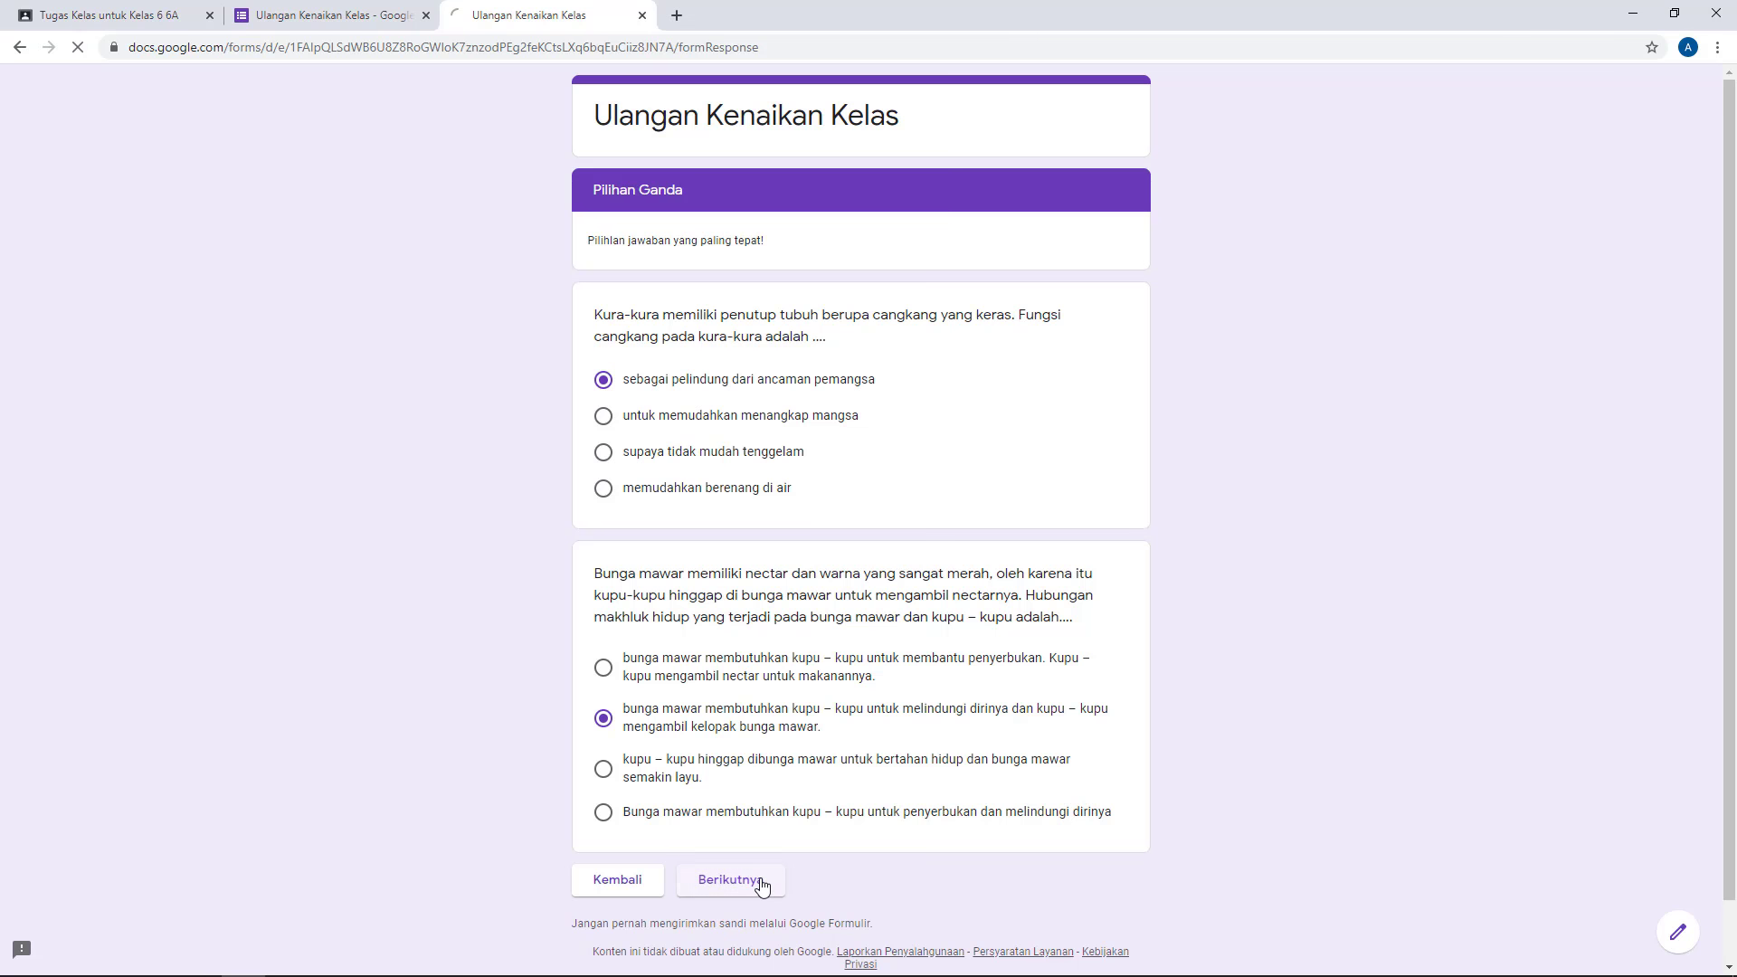
- Answer the planet question with "abcd" and the Earth rotation question with "1234", submit the test response and close the preview
{"action": "left_click", "coordinate": [698, 365]}
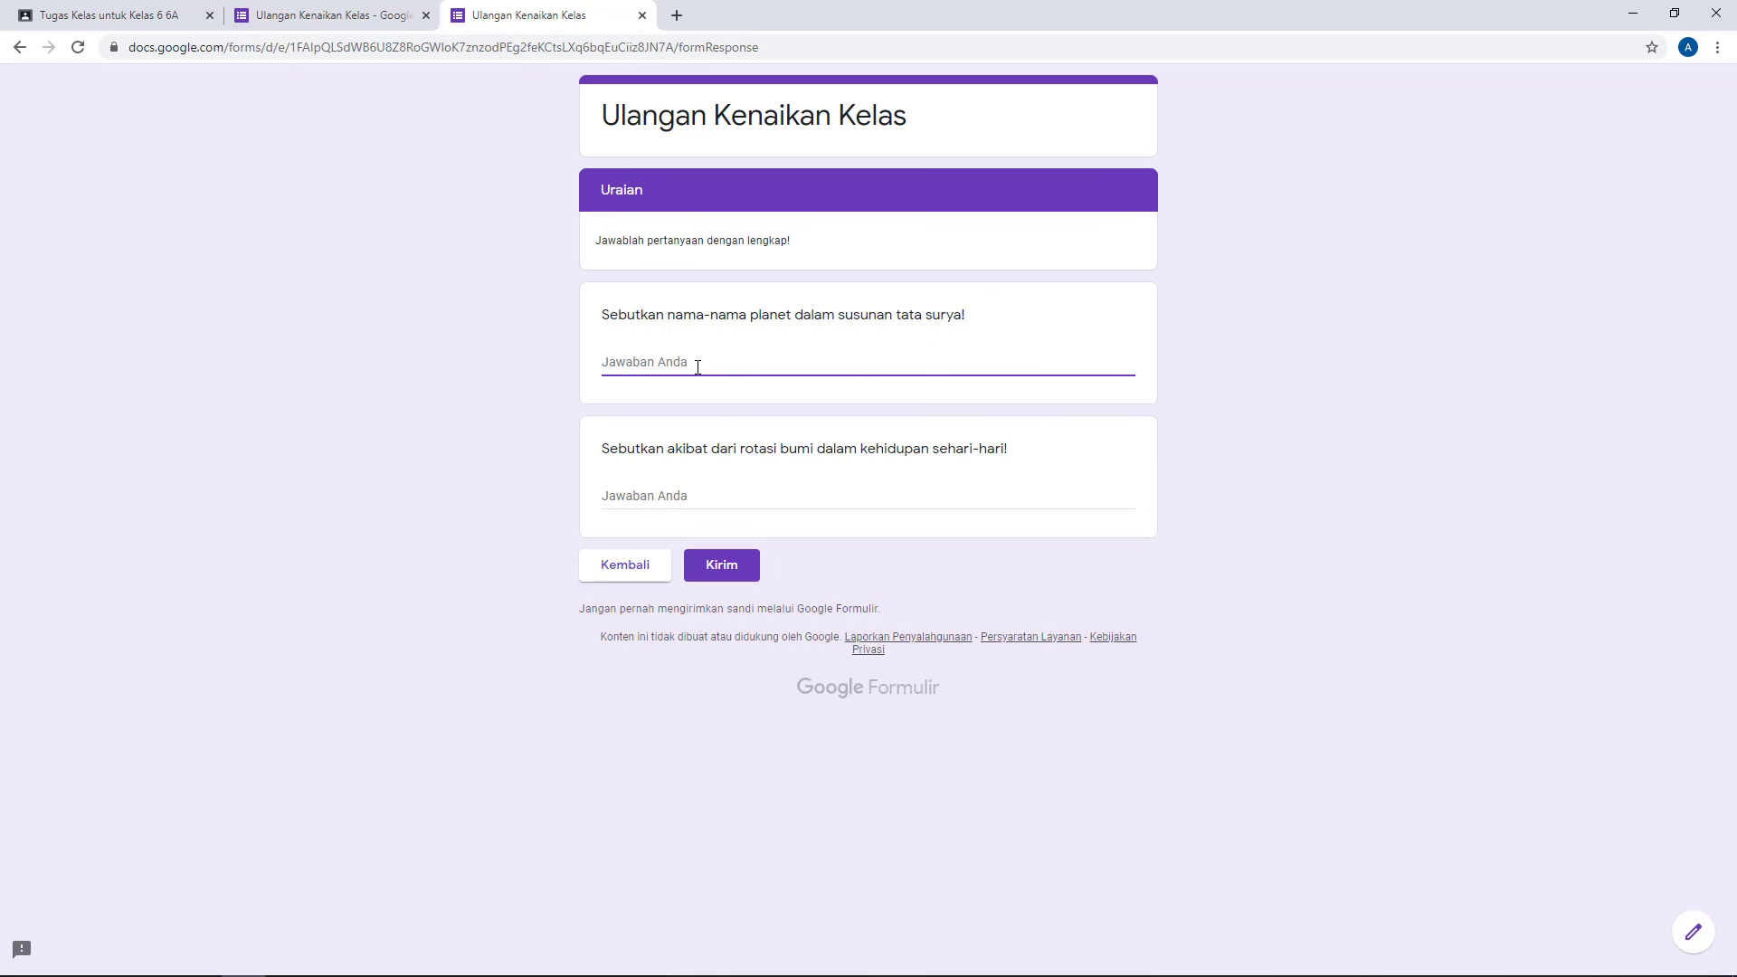
{"action": "type", "text": "abcd"}
{"action": "left_click", "coordinate": [663, 495]}
{"action": "type", "text": "1234"}
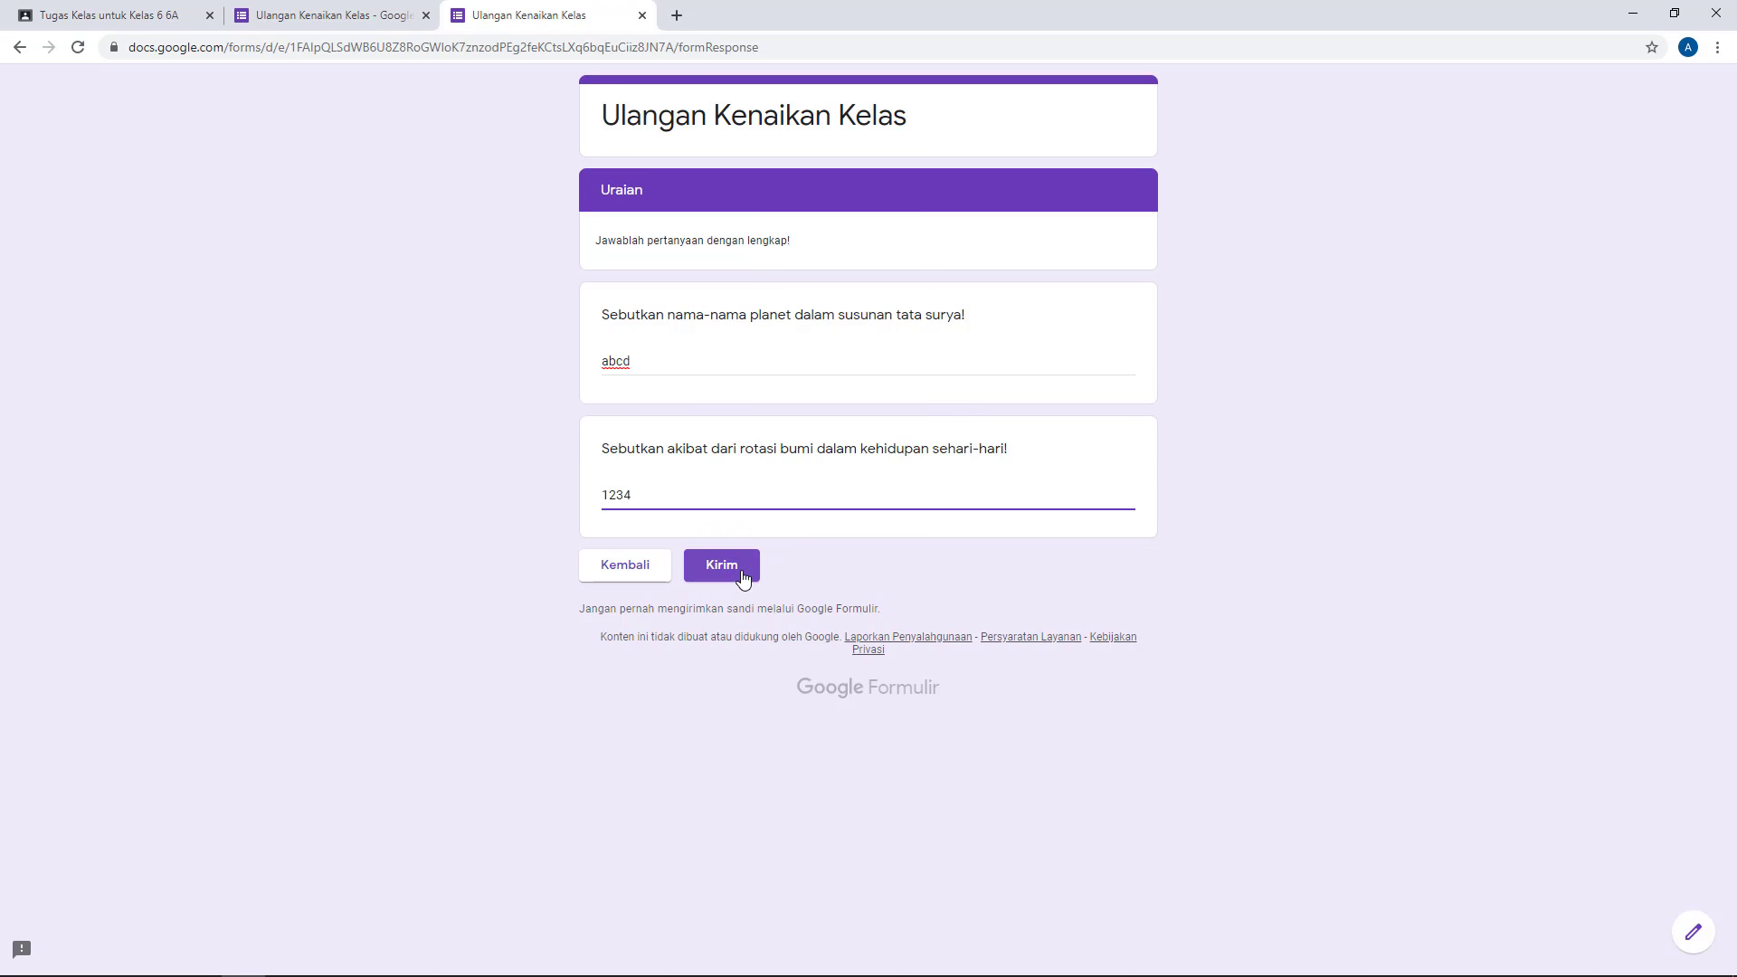
{"action": "left_click", "coordinate": [740, 575]}
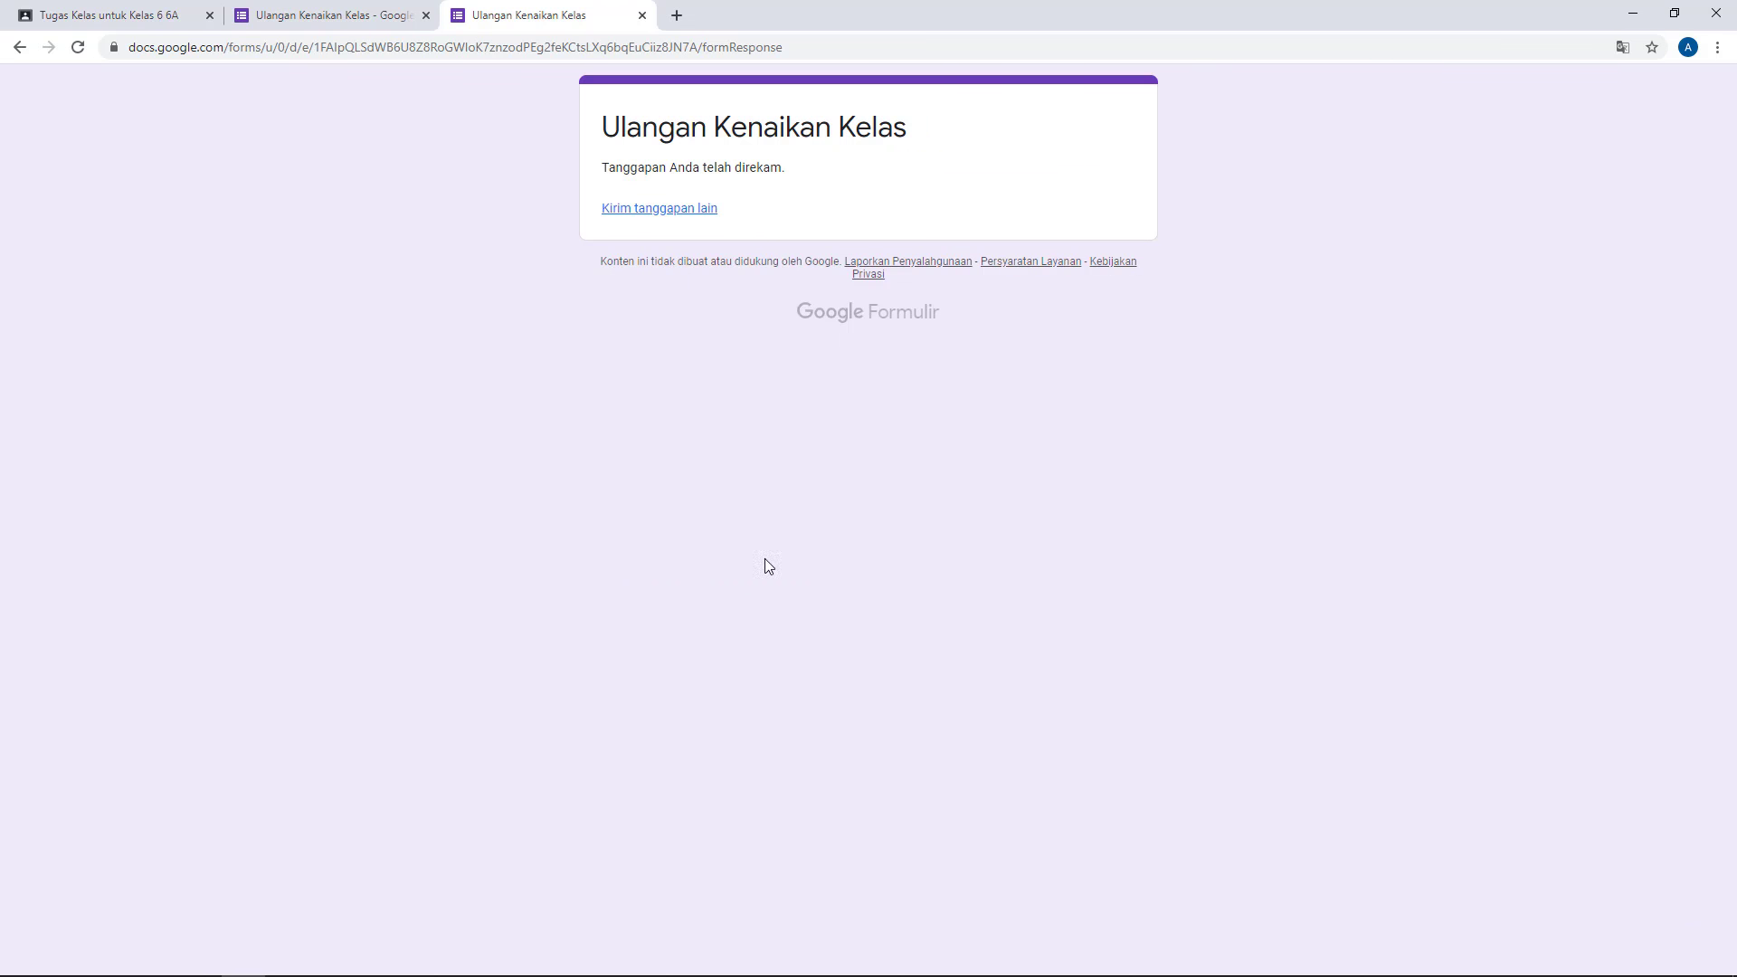
{"action": "left_click", "coordinate": [642, 15]}
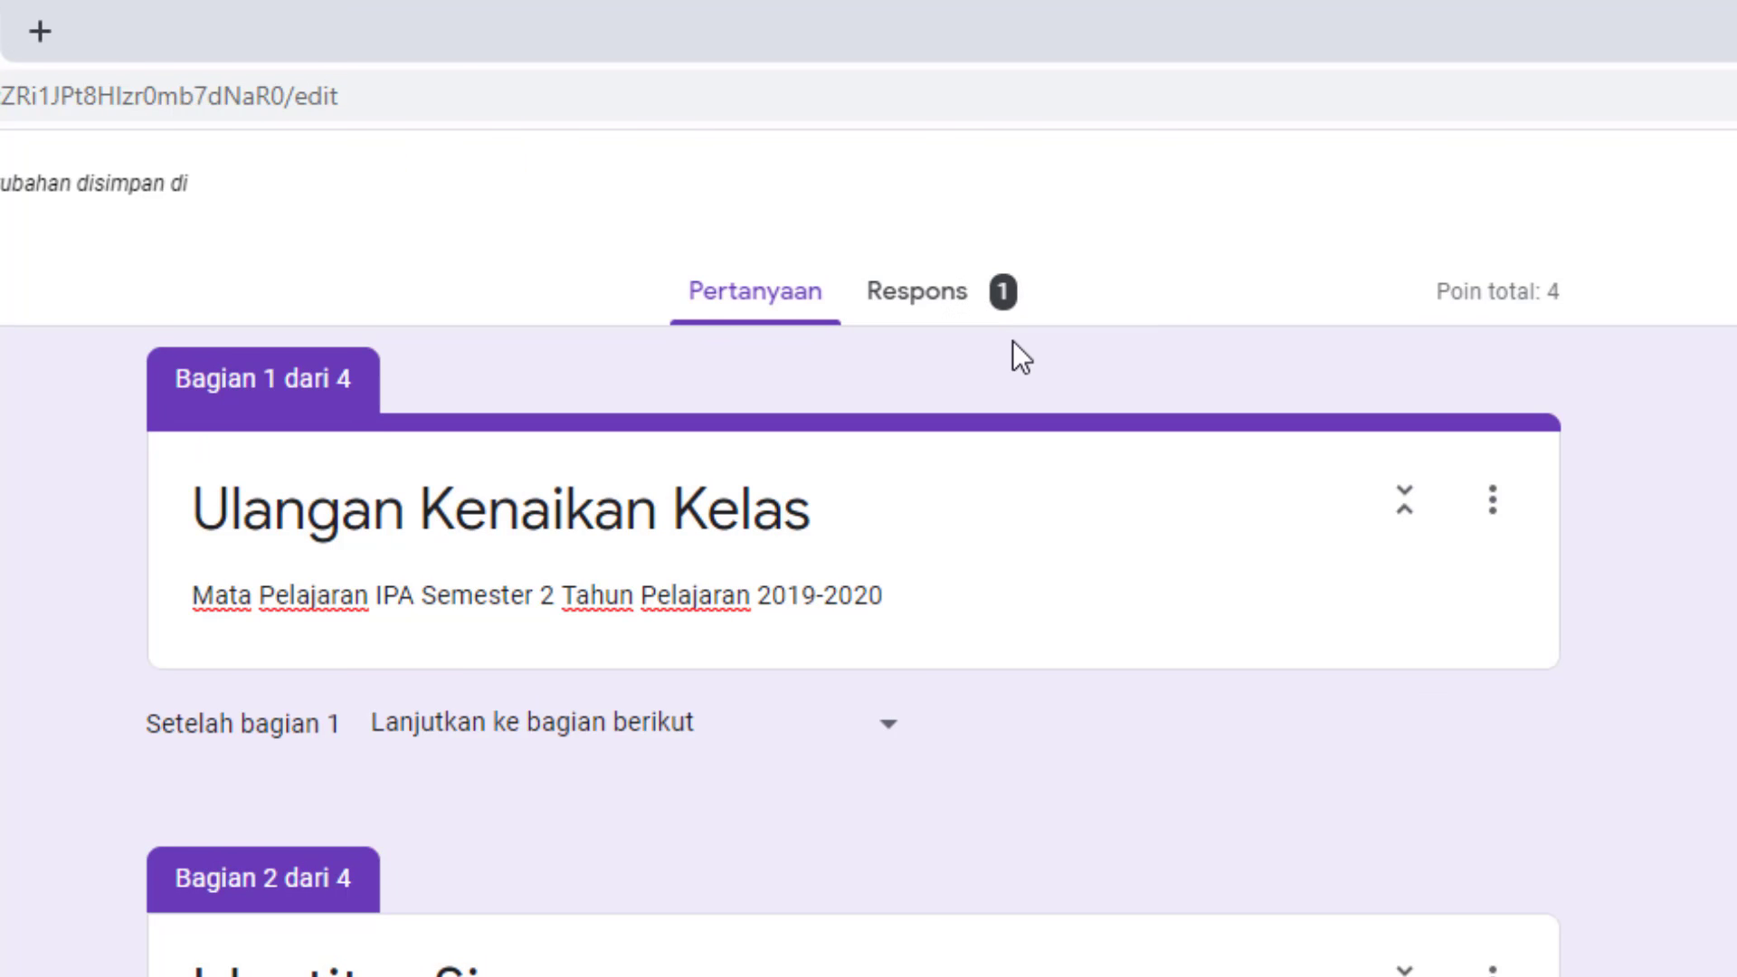
- Examine the submitted test response, including its summary and the individual scoring of each multiple-choice answer
{"action": "left_click", "coordinate": [932, 291]}
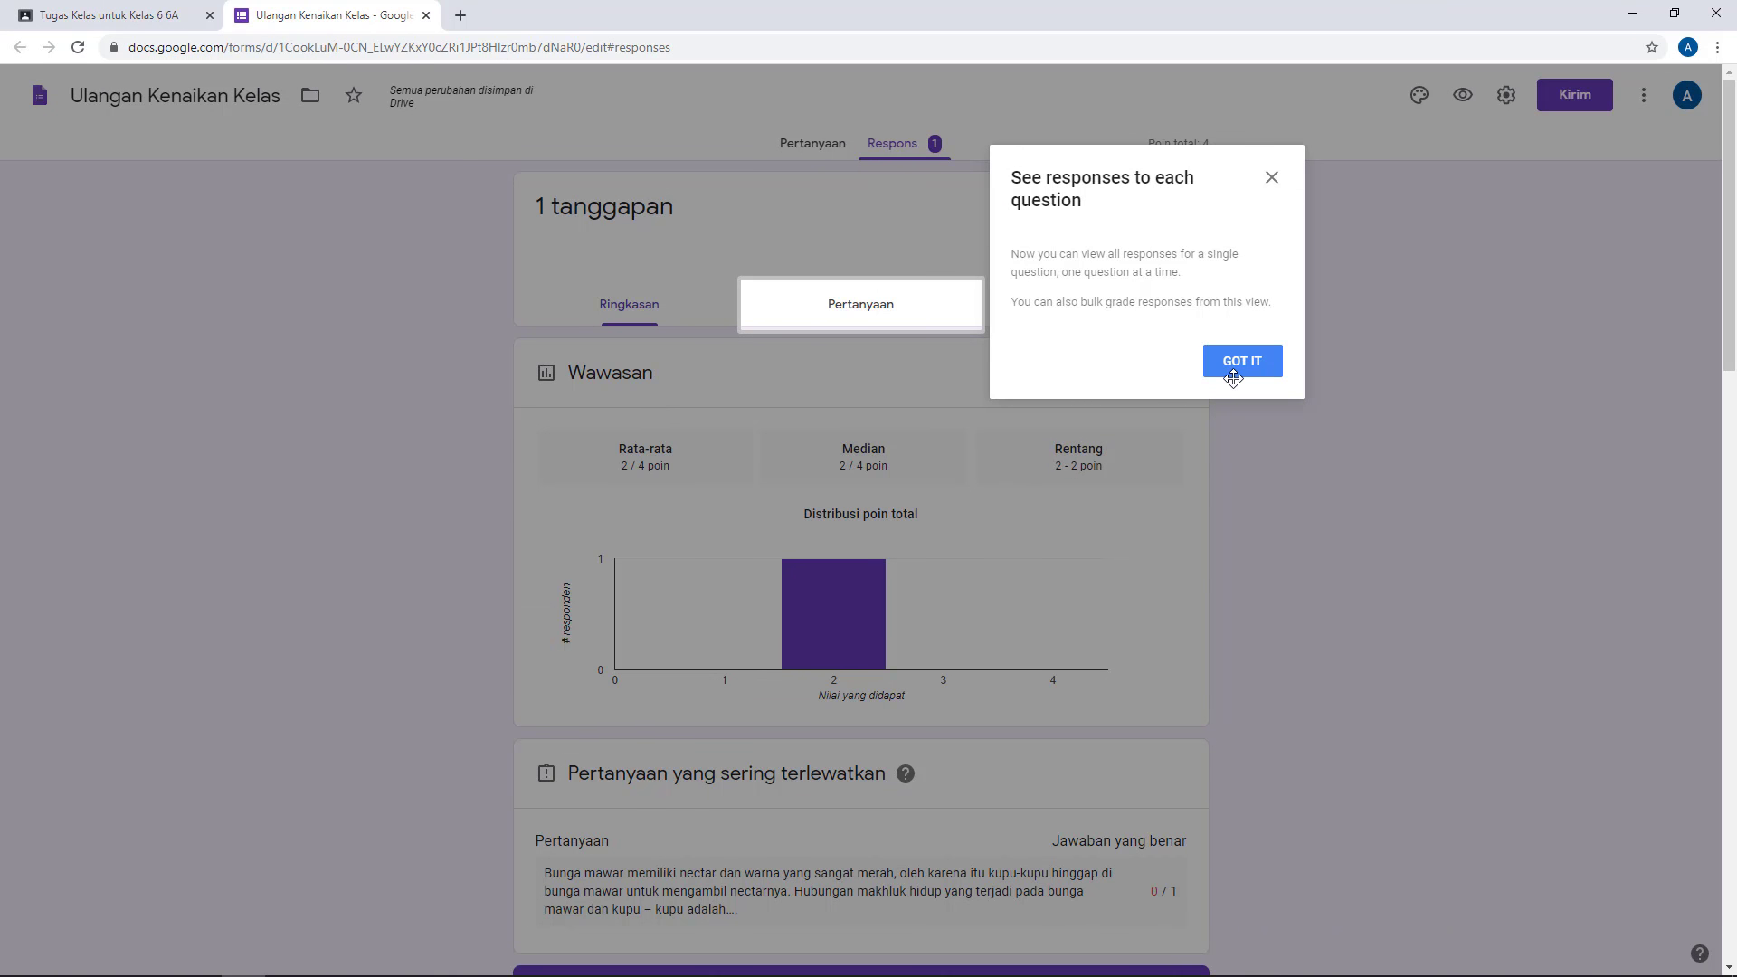
{"action": "left_click", "coordinate": [1258, 361]}
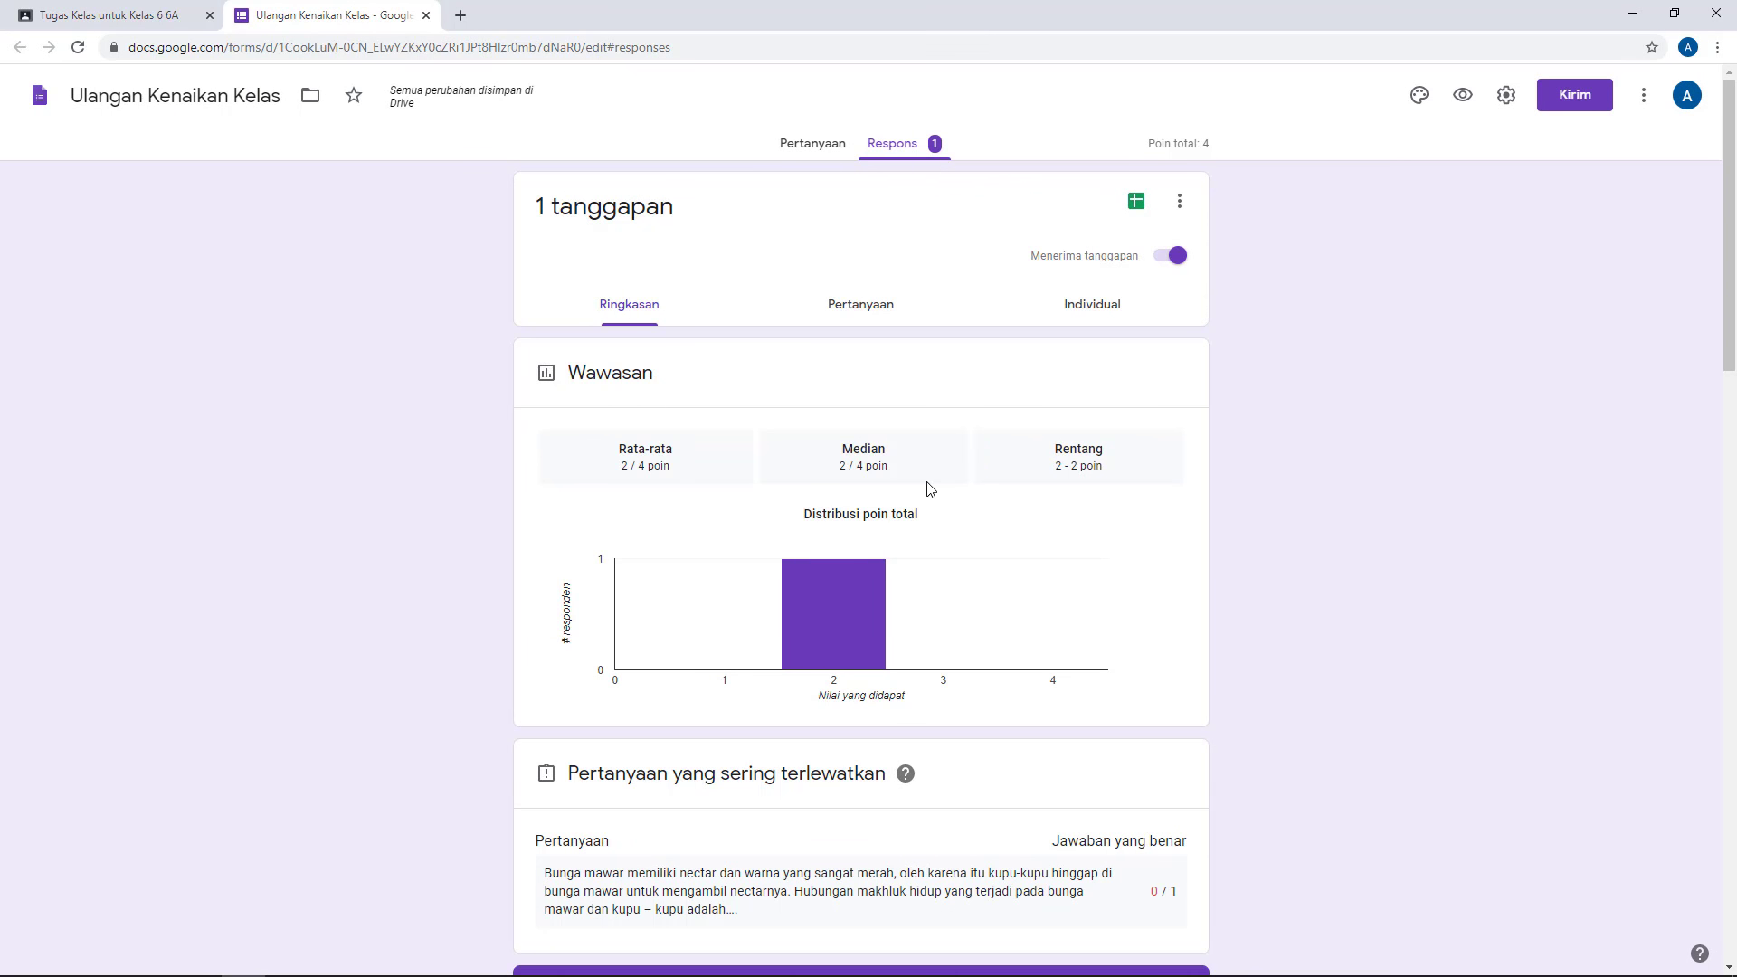
{"action": "left_click", "coordinate": [1092, 308]}
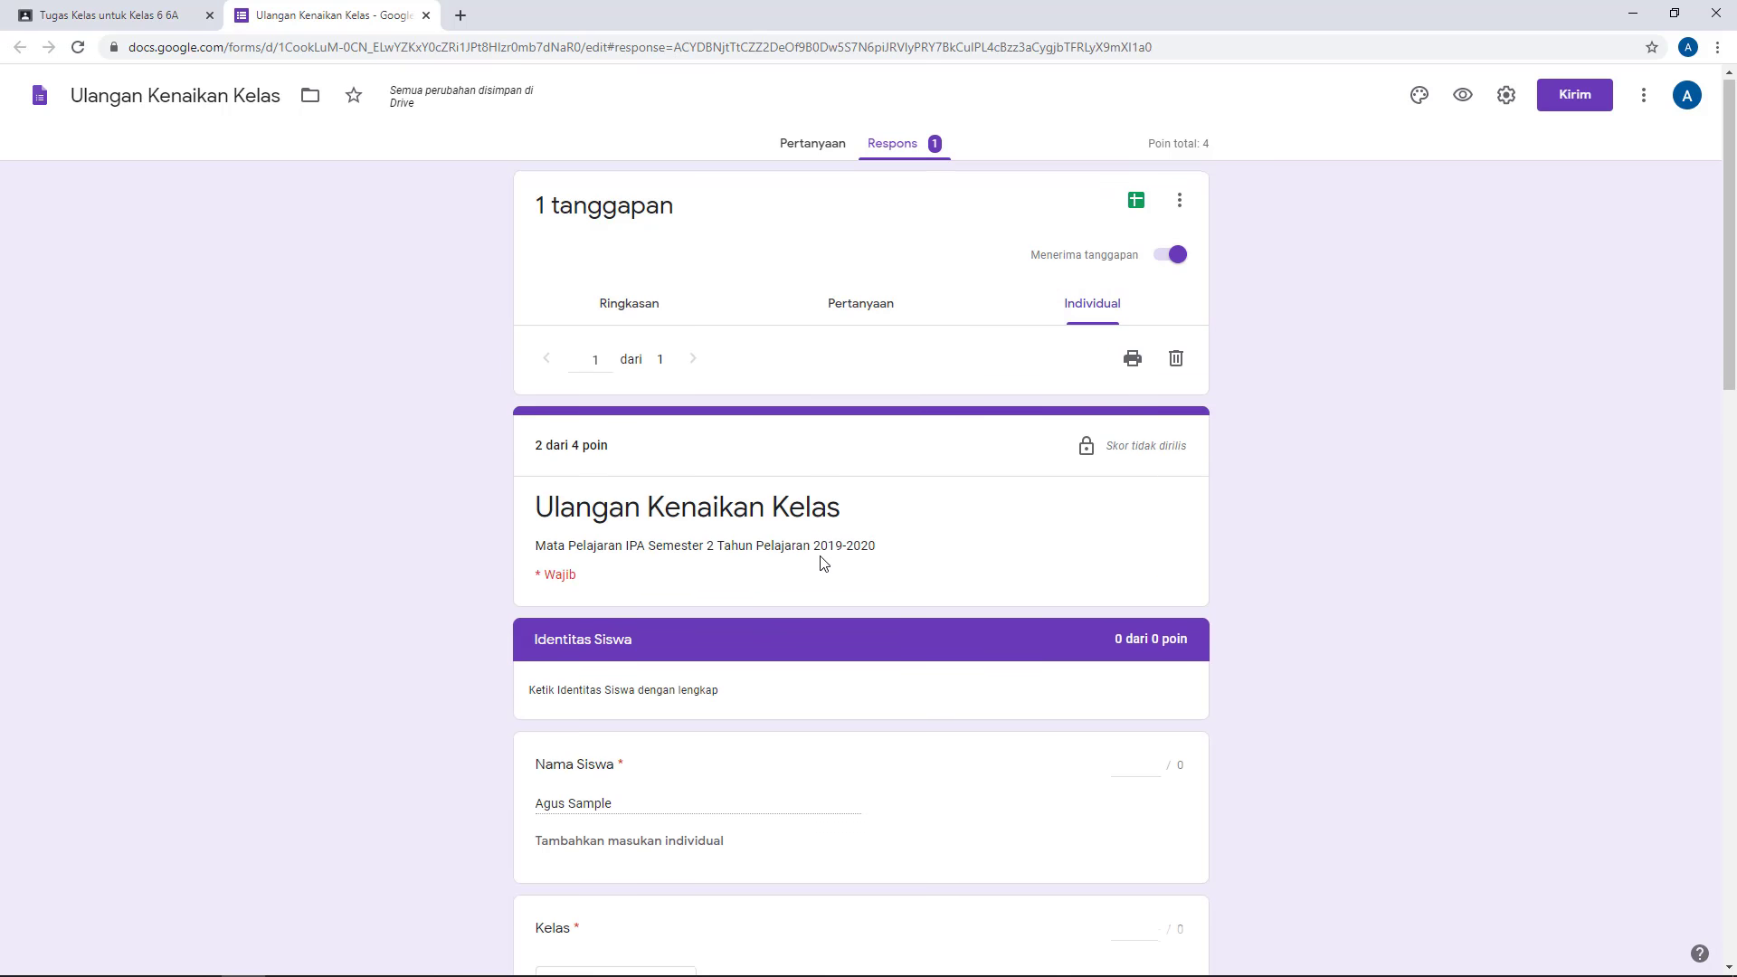
{"action": "scroll", "coordinate": [823, 564], "scroll_direction": "down", "scroll_amount": 10}
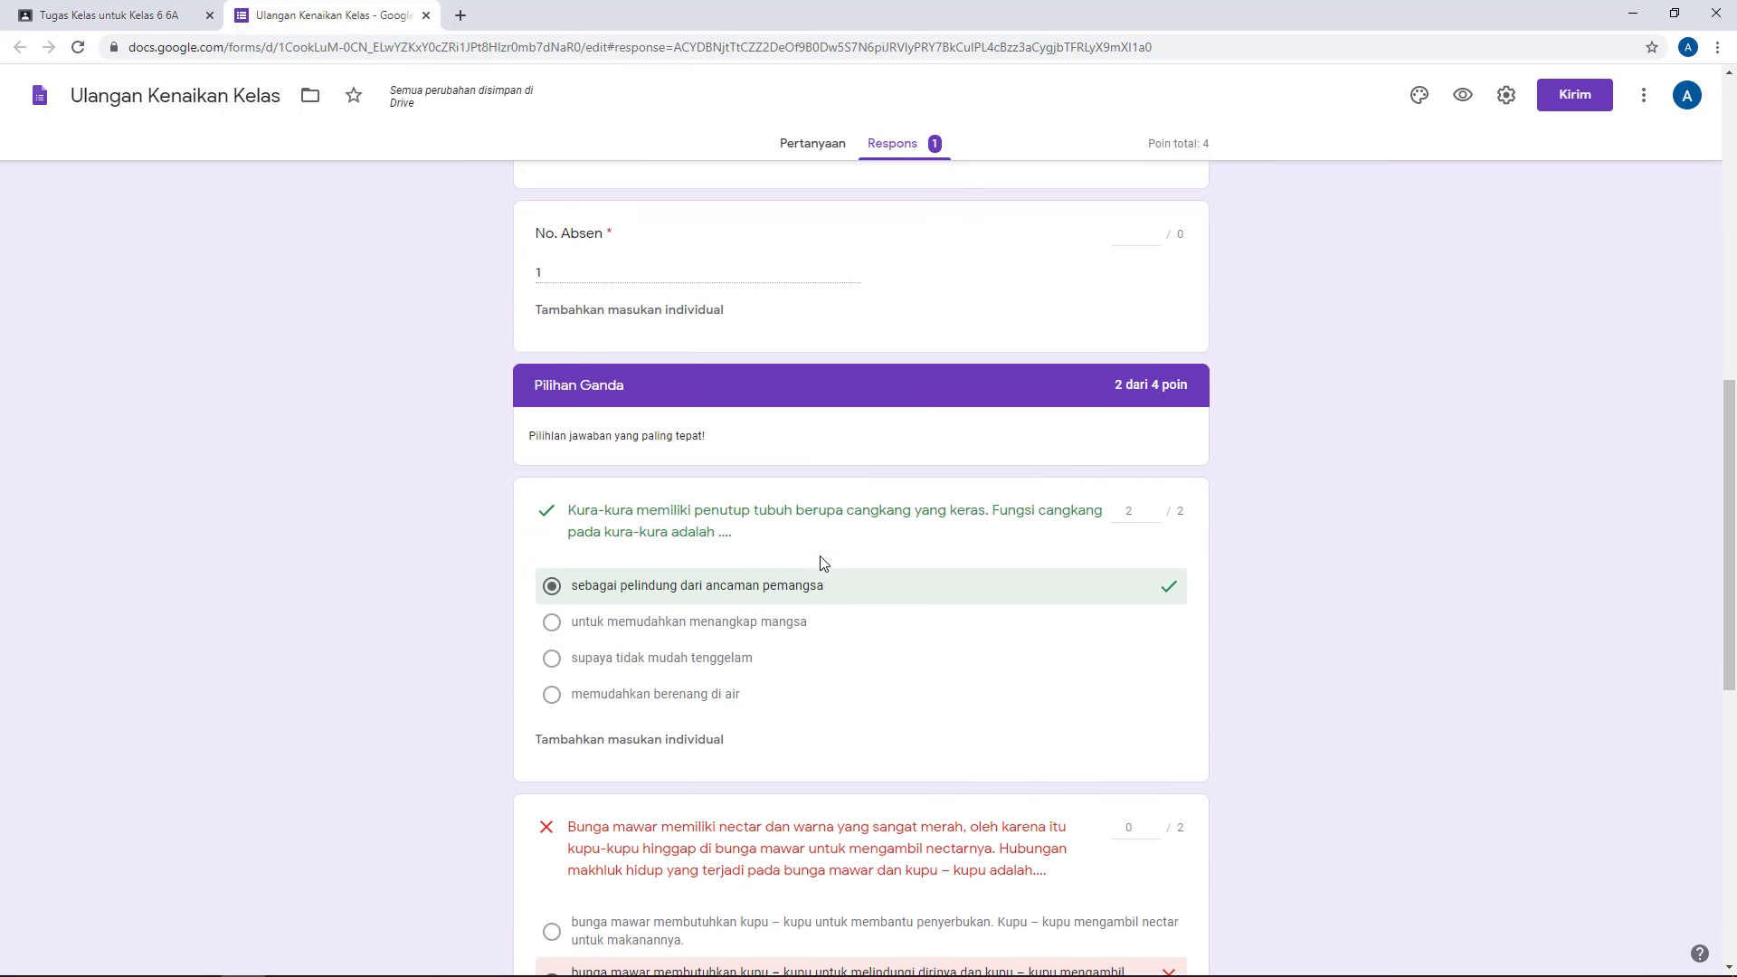
{"action": "scroll", "coordinate": [823, 563], "scroll_direction": "down", "scroll_amount": 4}
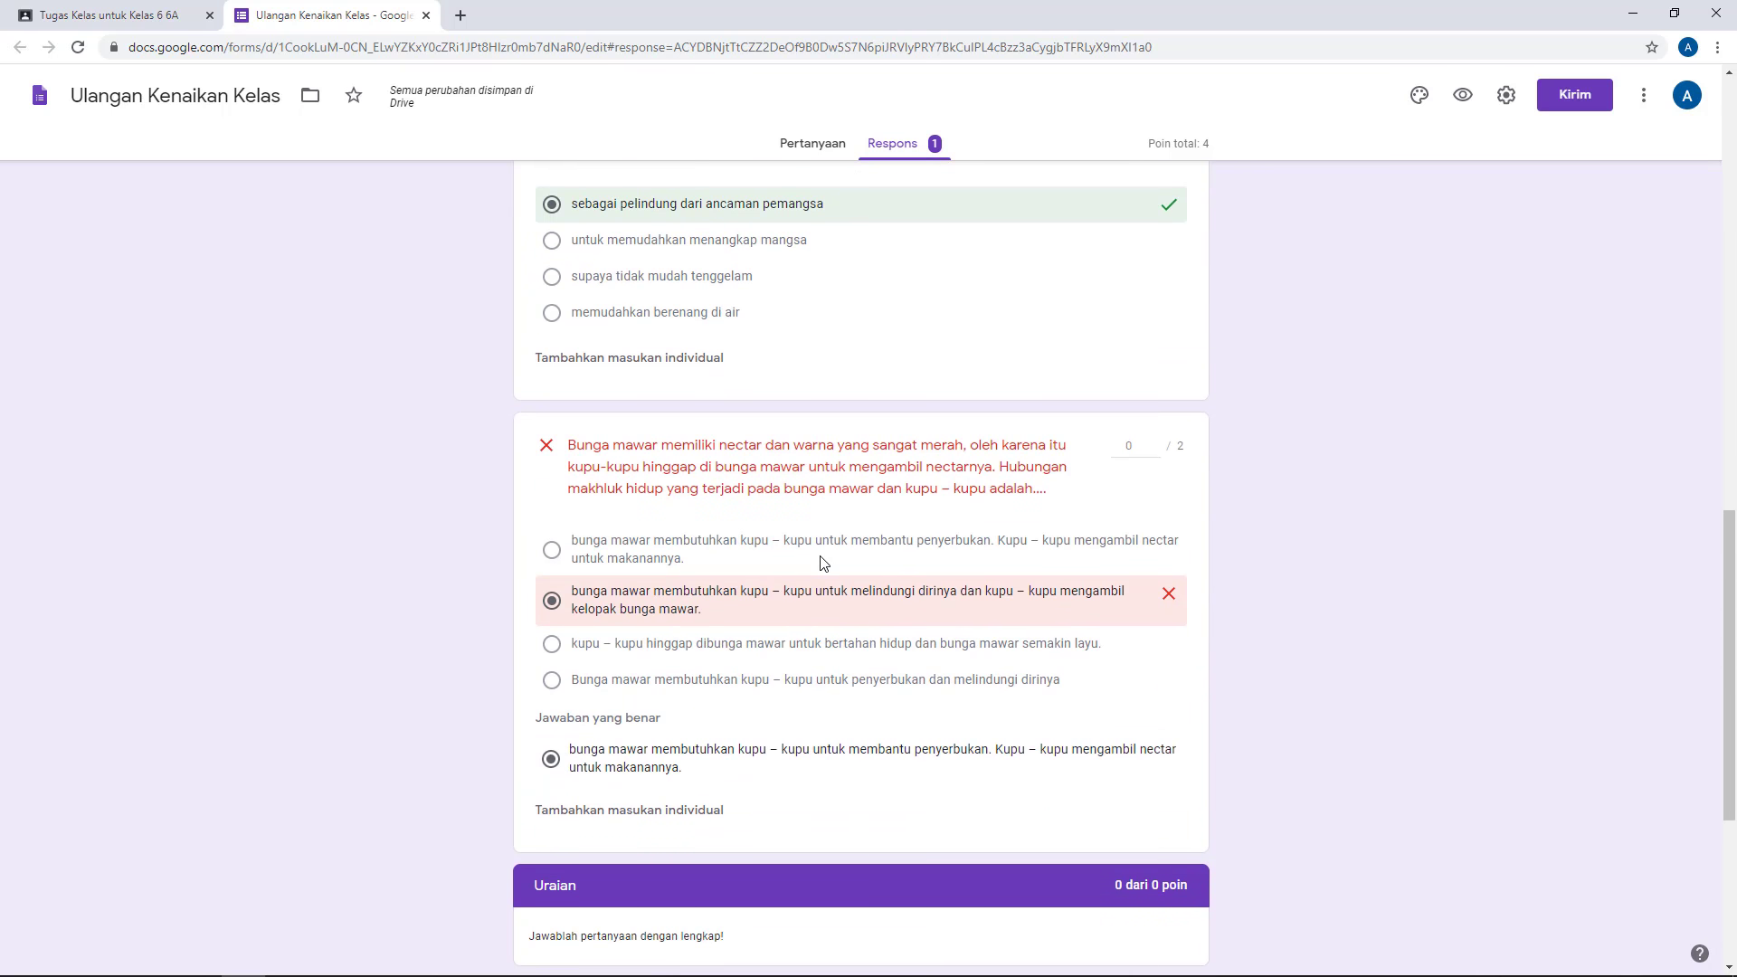
{"action": "scroll", "coordinate": [823, 563], "scroll_direction": "up", "scroll_amount": 14}
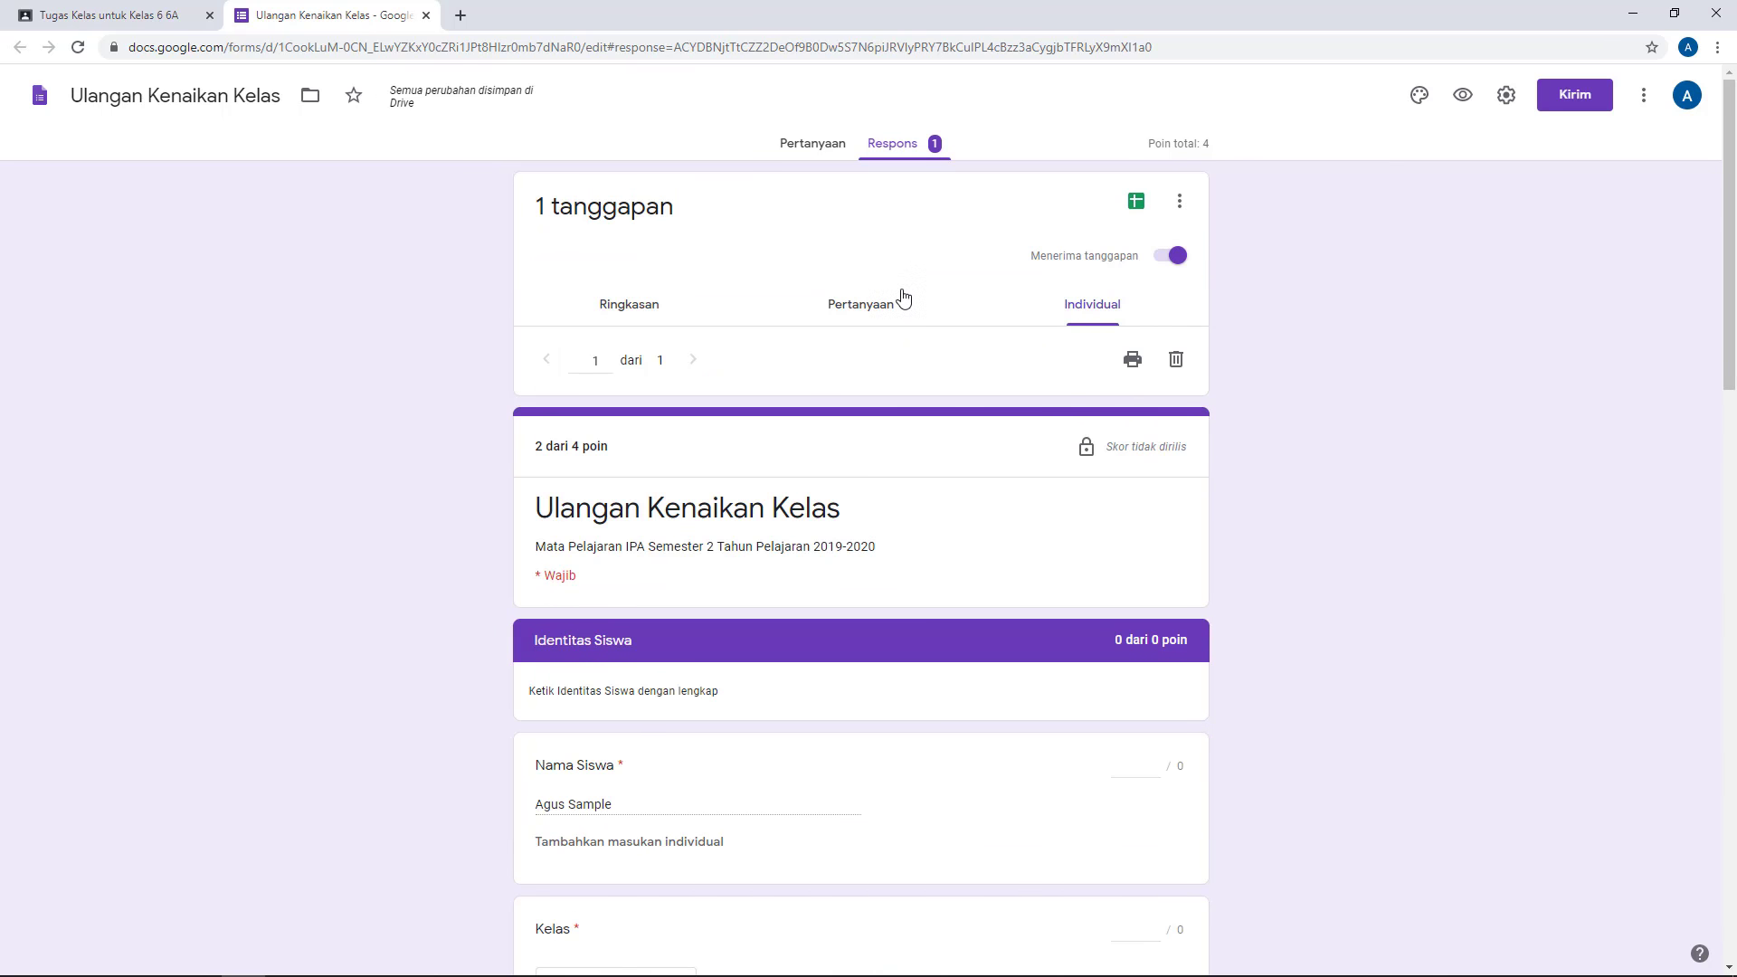
- Return to the form's questions and turn on "Acak urutan opsi" for the Kura-kura question in the Pilihan Ganda section
{"action": "left_click", "coordinate": [811, 147]}
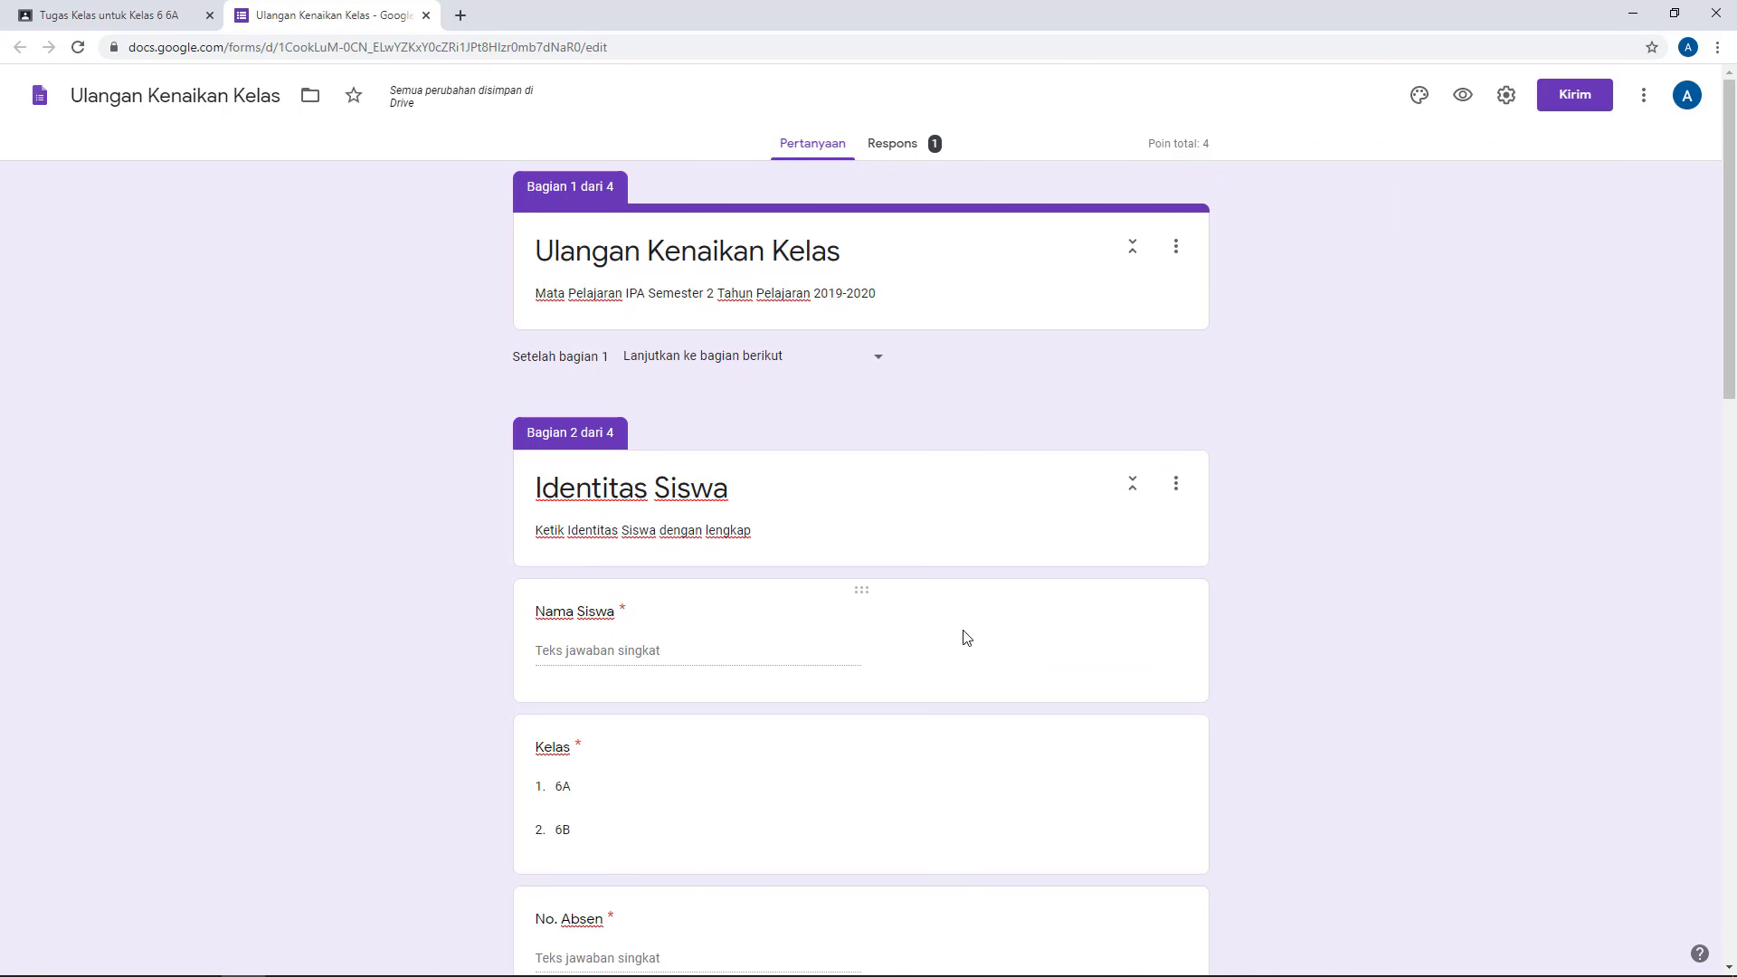
{"action": "scroll", "coordinate": [964, 636], "scroll_direction": "down", "scroll_amount": 8}
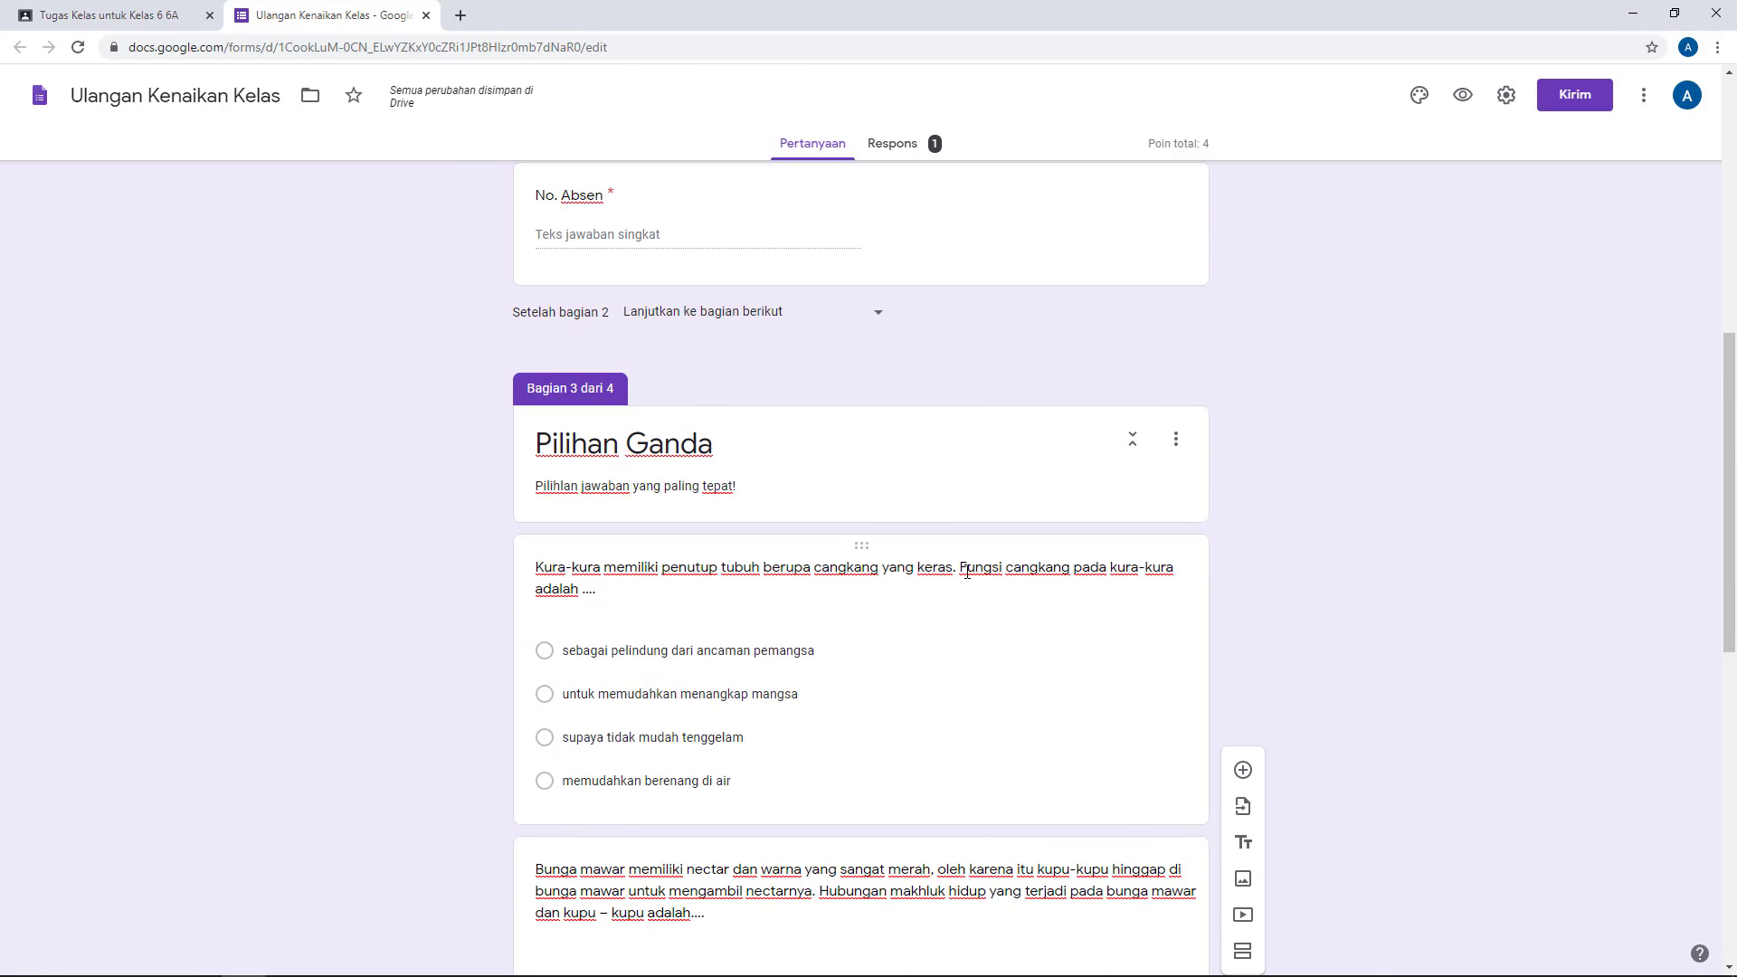
{"action": "scroll", "coordinate": [968, 573], "scroll_direction": "down", "scroll_amount": 2}
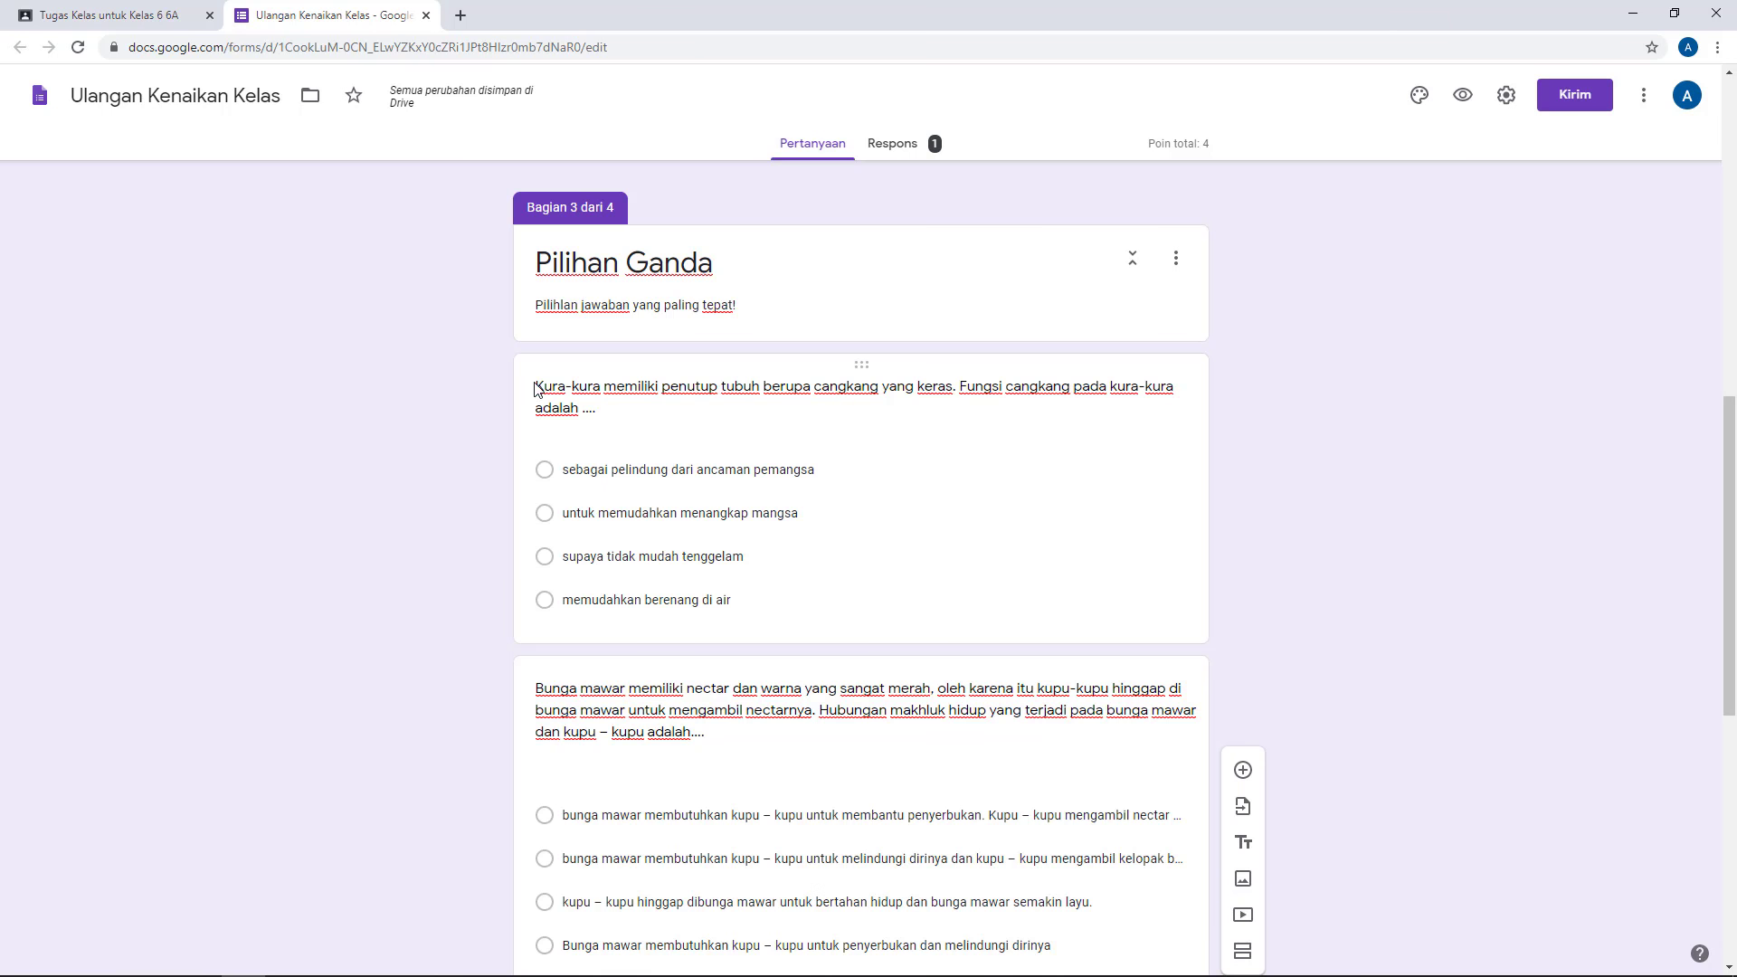
{"action": "triple_click", "coordinate": [568, 391]}
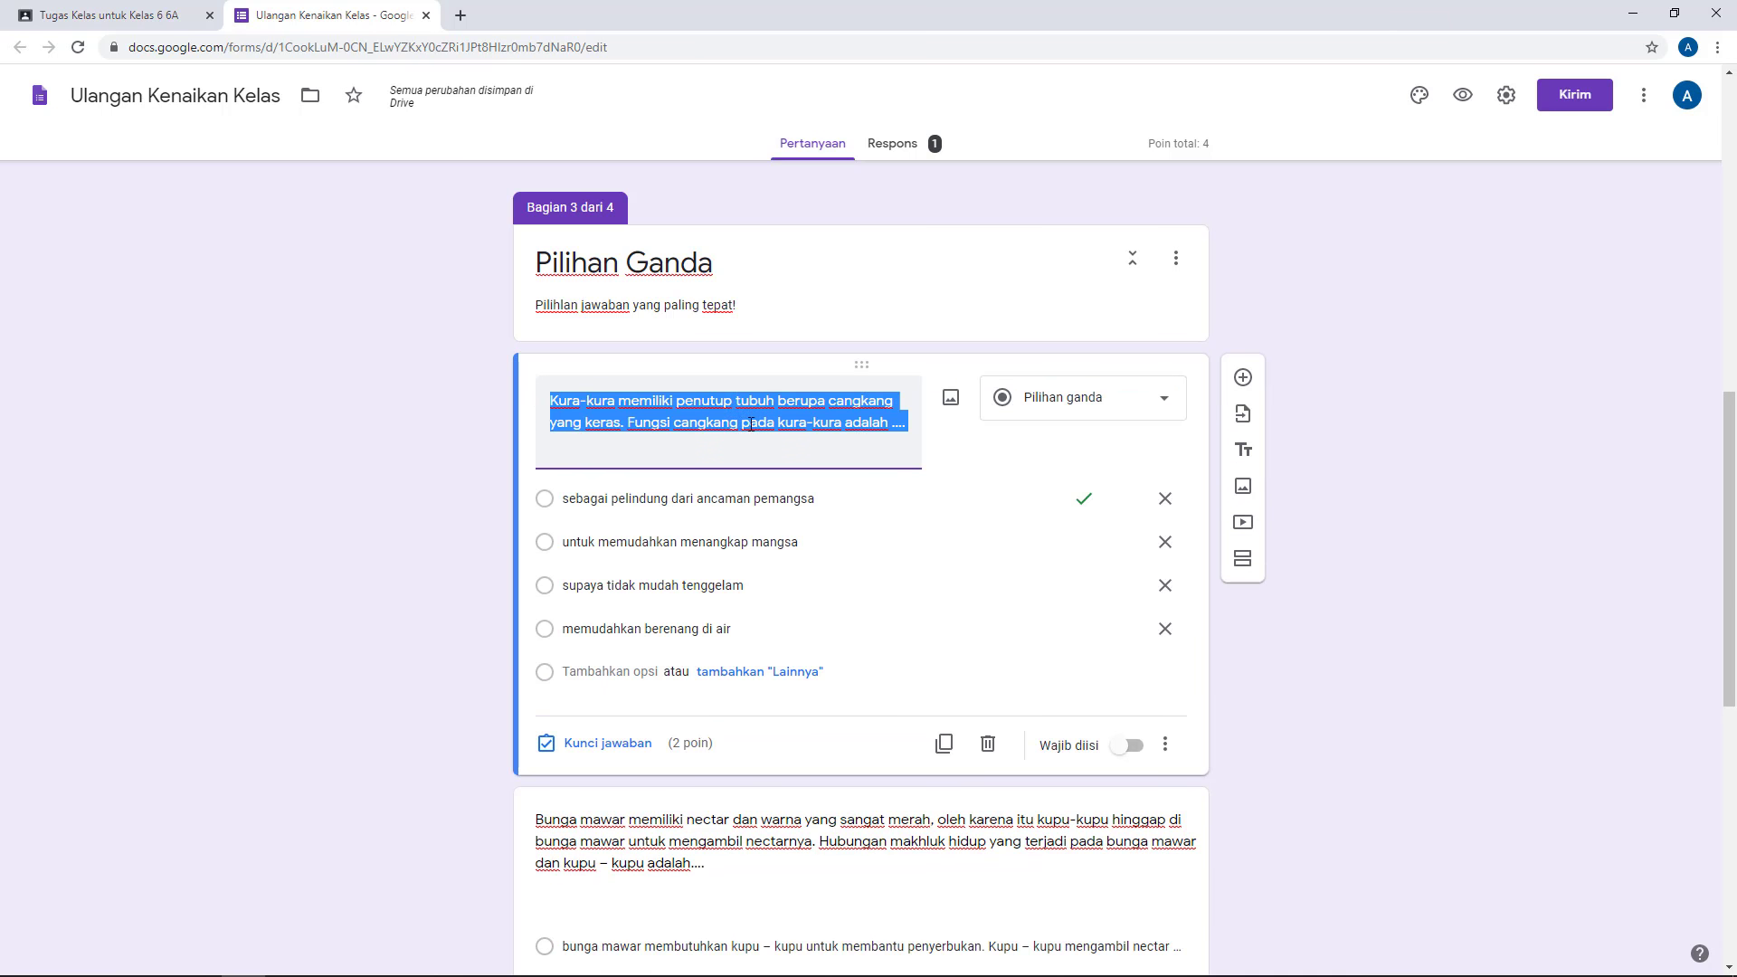
{"action": "scroll", "coordinate": [758, 426], "scroll_direction": "down", "scroll_amount": 3}
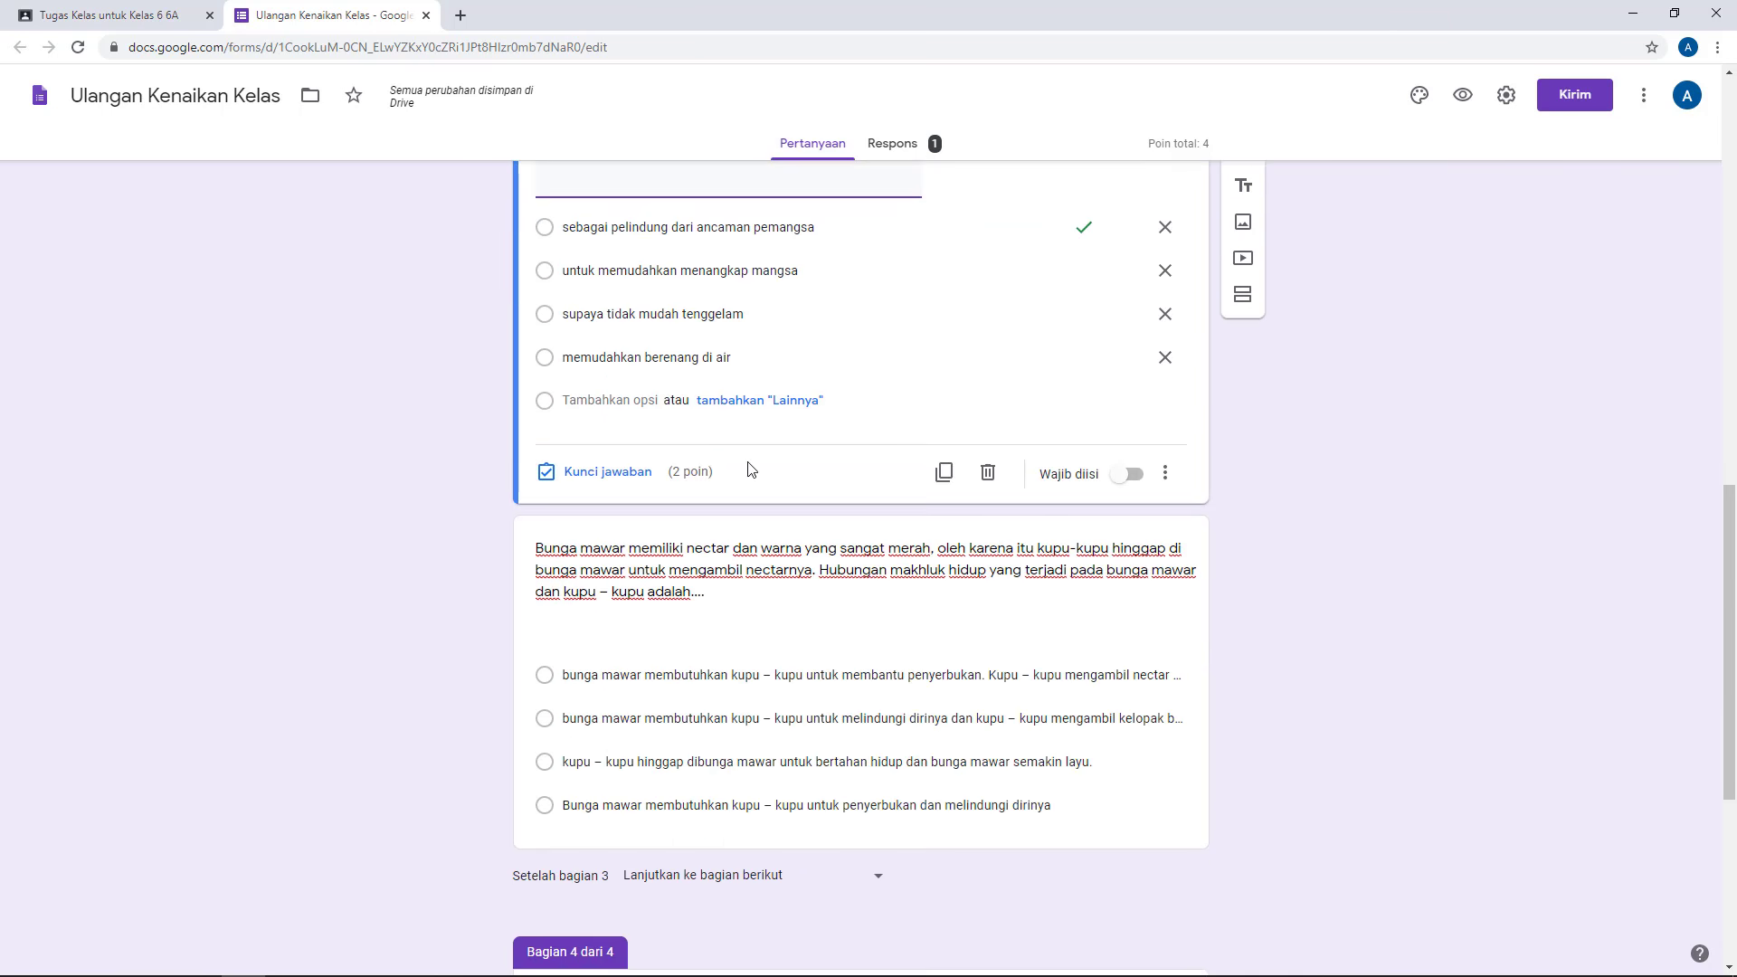
{"action": "triple_click", "coordinate": [538, 554]}
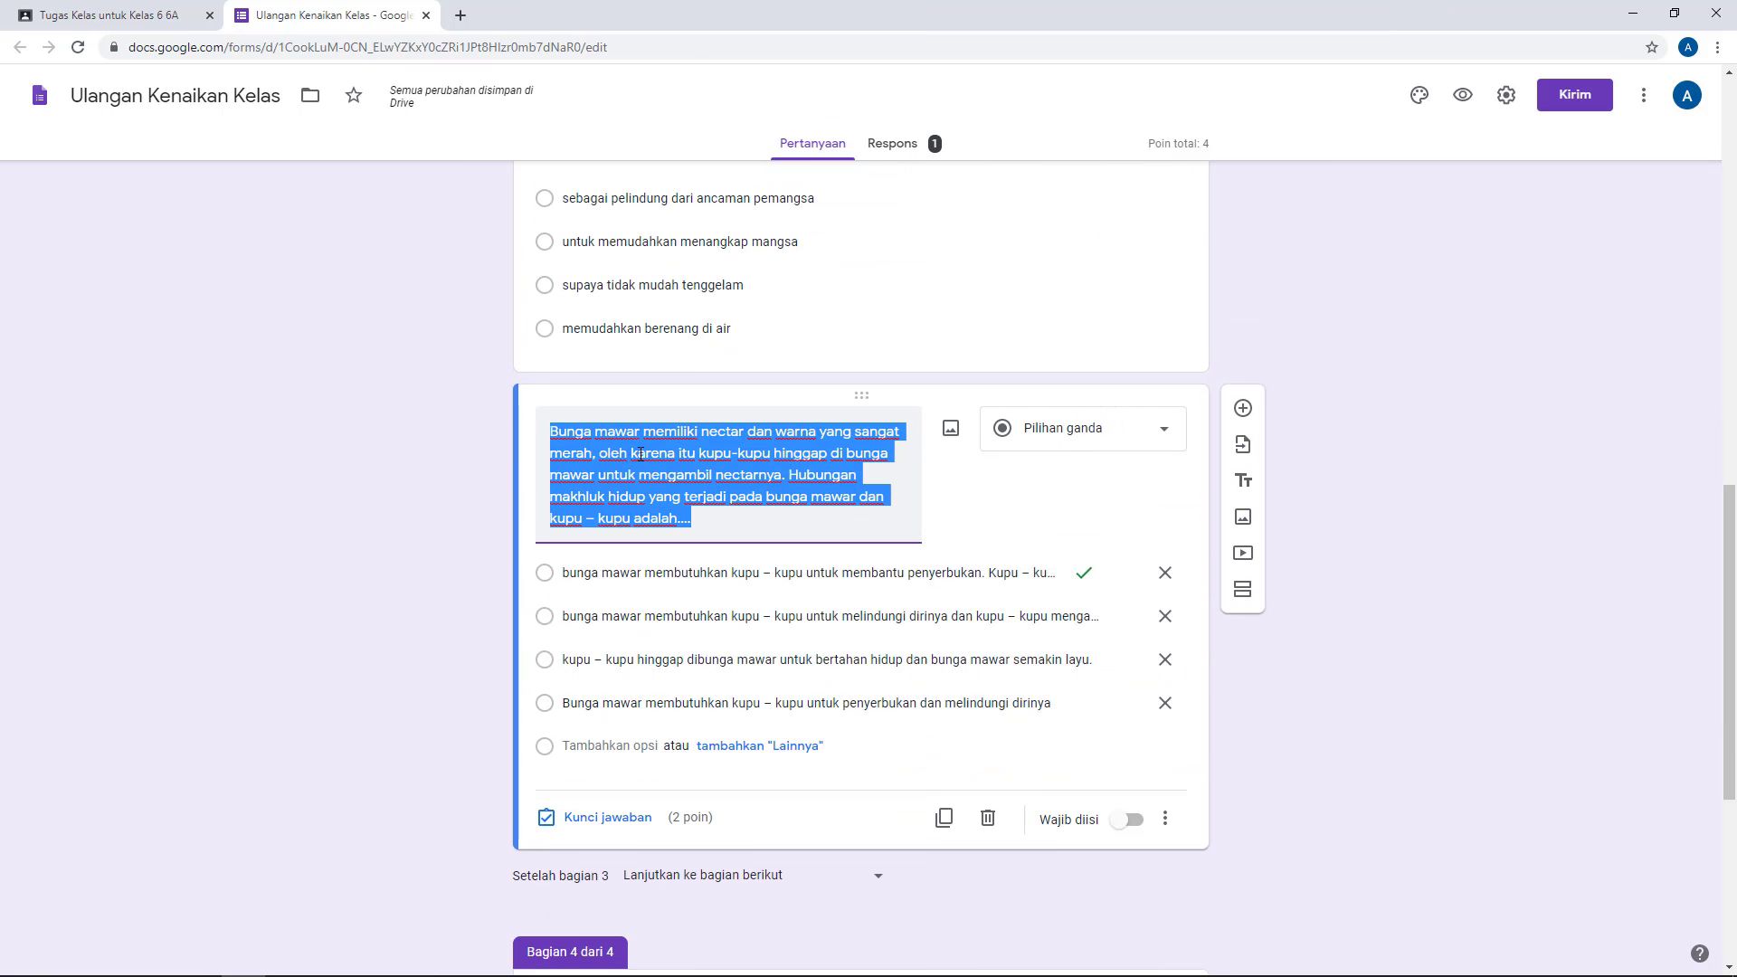
{"action": "scroll", "coordinate": [744, 477], "scroll_direction": "up", "scroll_amount": 3}
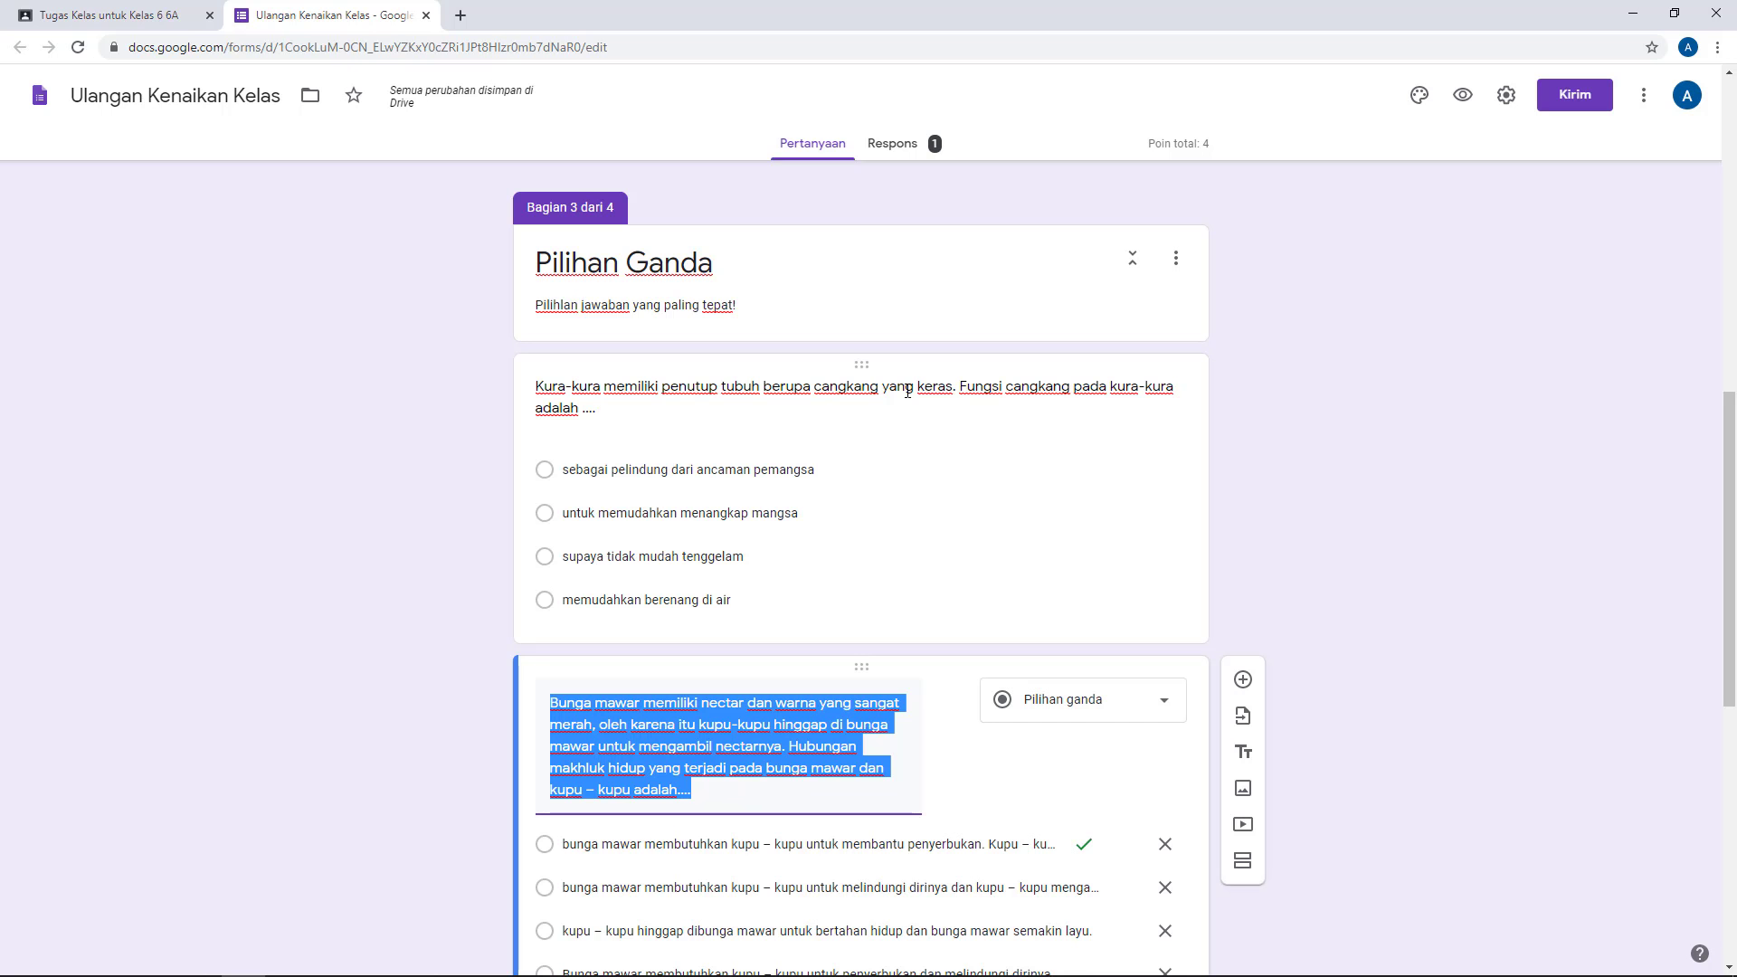
{"action": "left_click", "coordinate": [868, 365]}
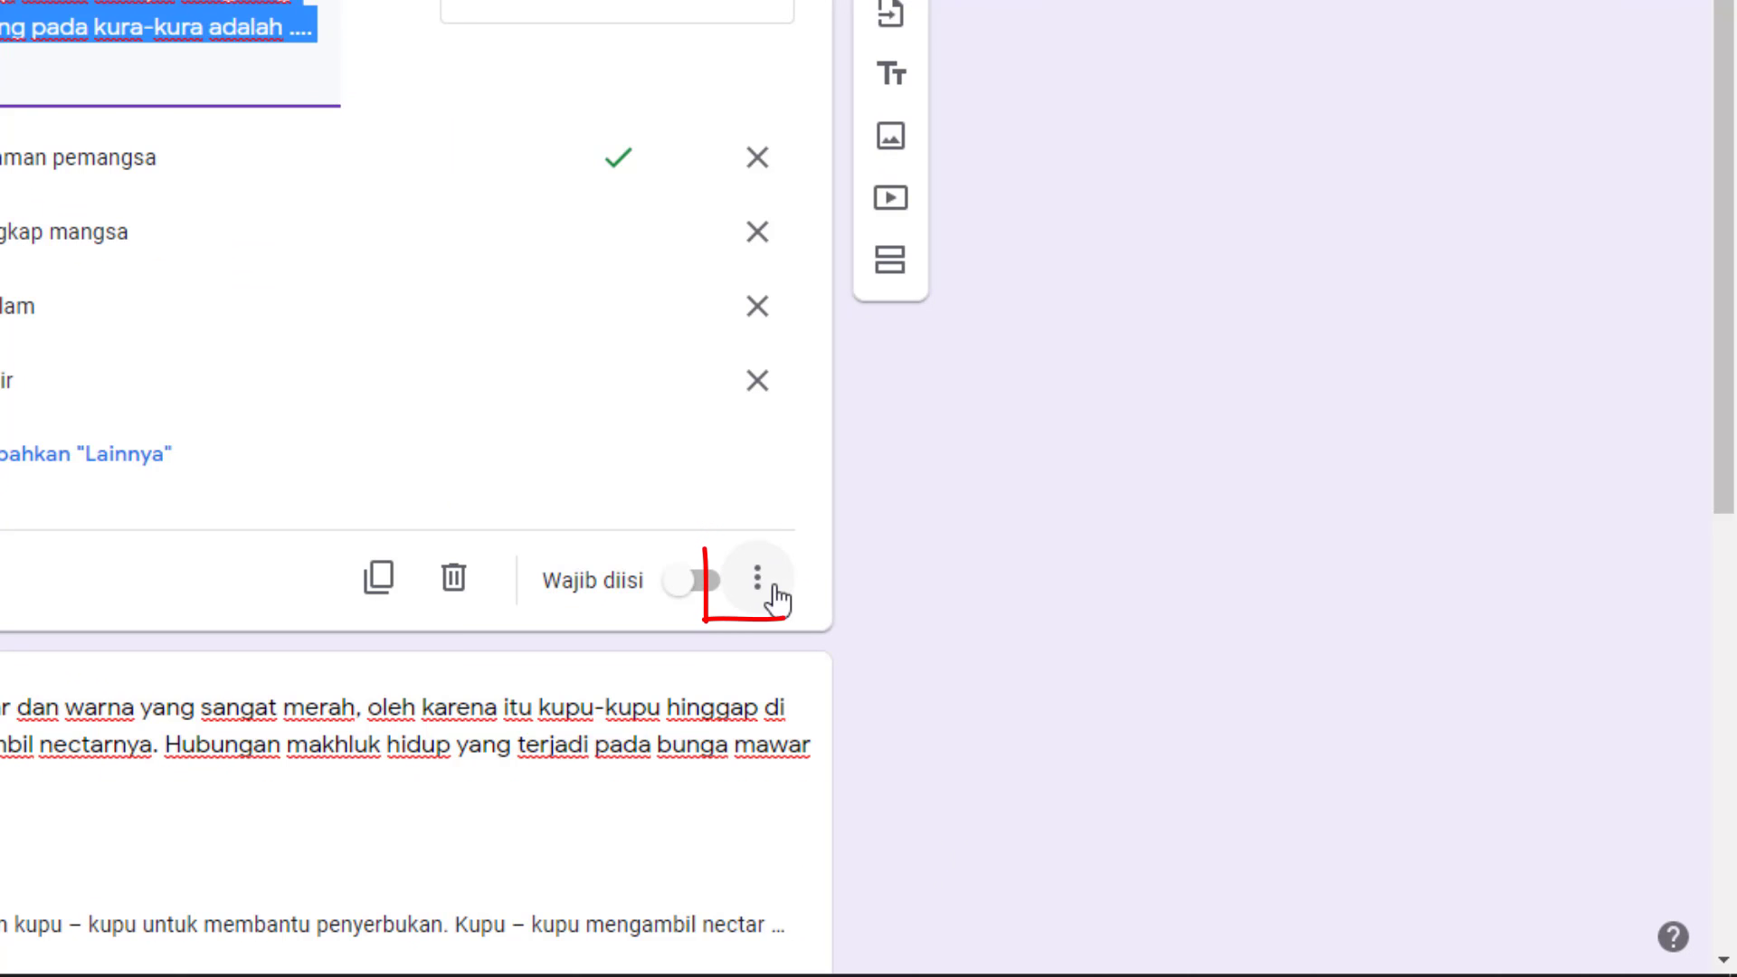
{"action": "left_click", "coordinate": [776, 597]}
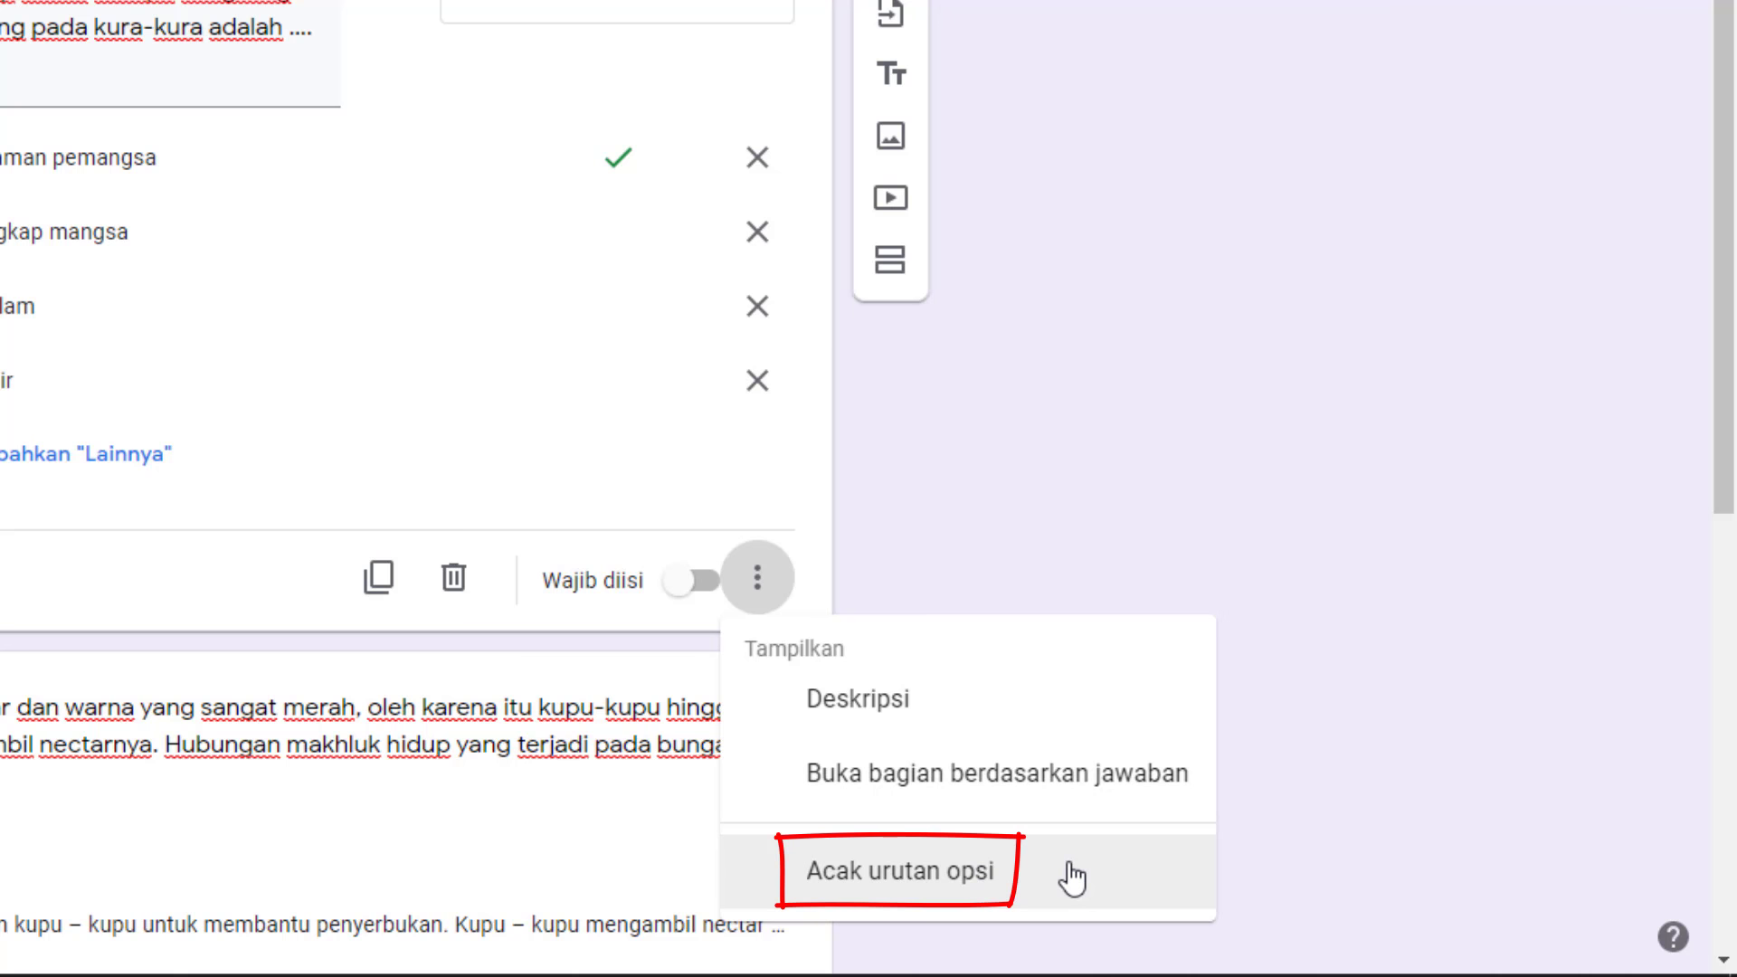
{"action": "left_click", "coordinate": [1005, 873]}
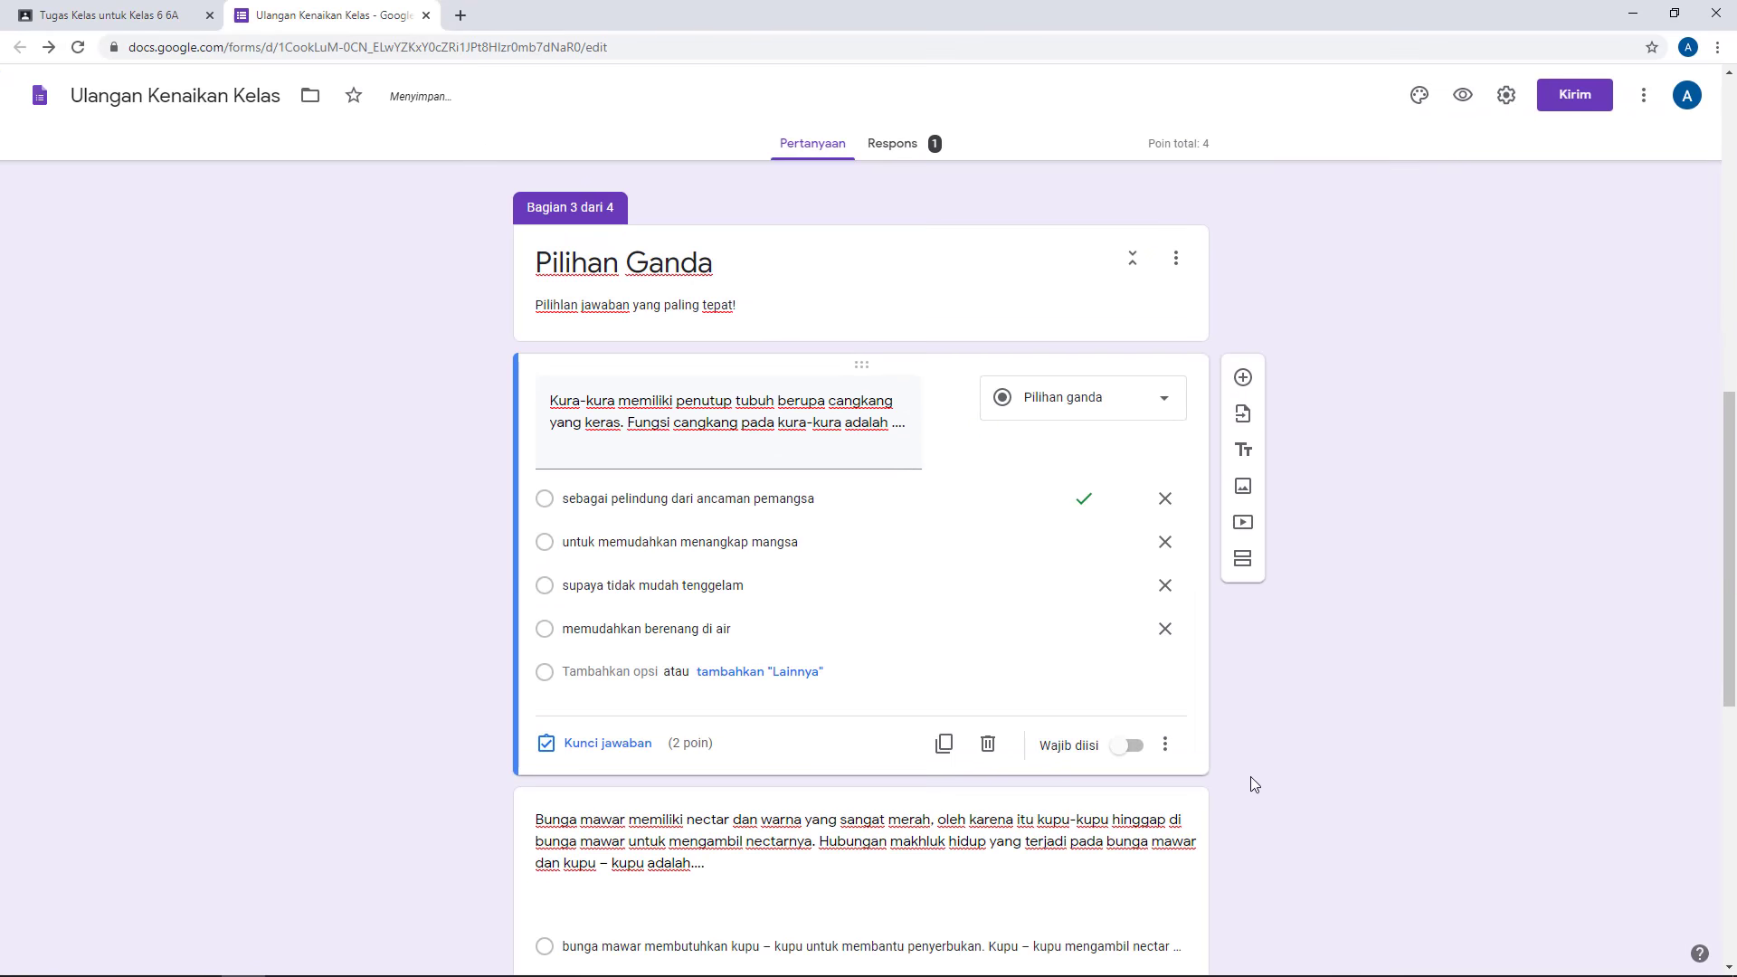
{"action": "left_click", "coordinate": [1166, 743]}
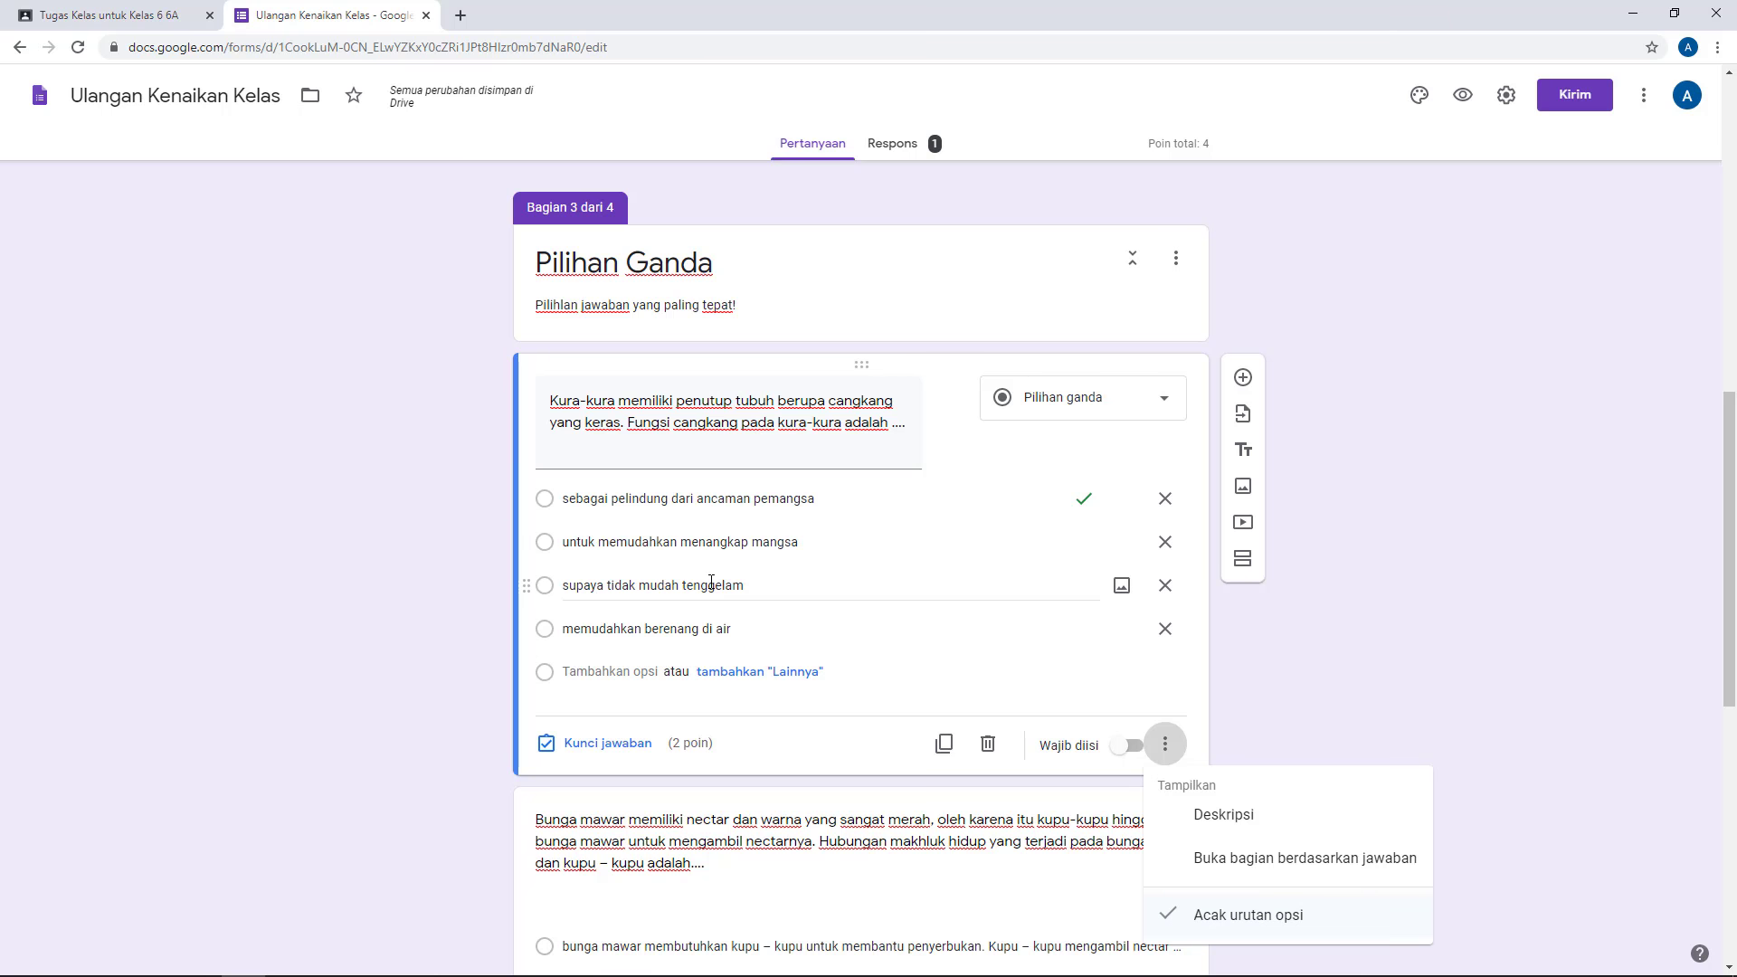
{"action": "left_click", "coordinate": [1333, 704]}
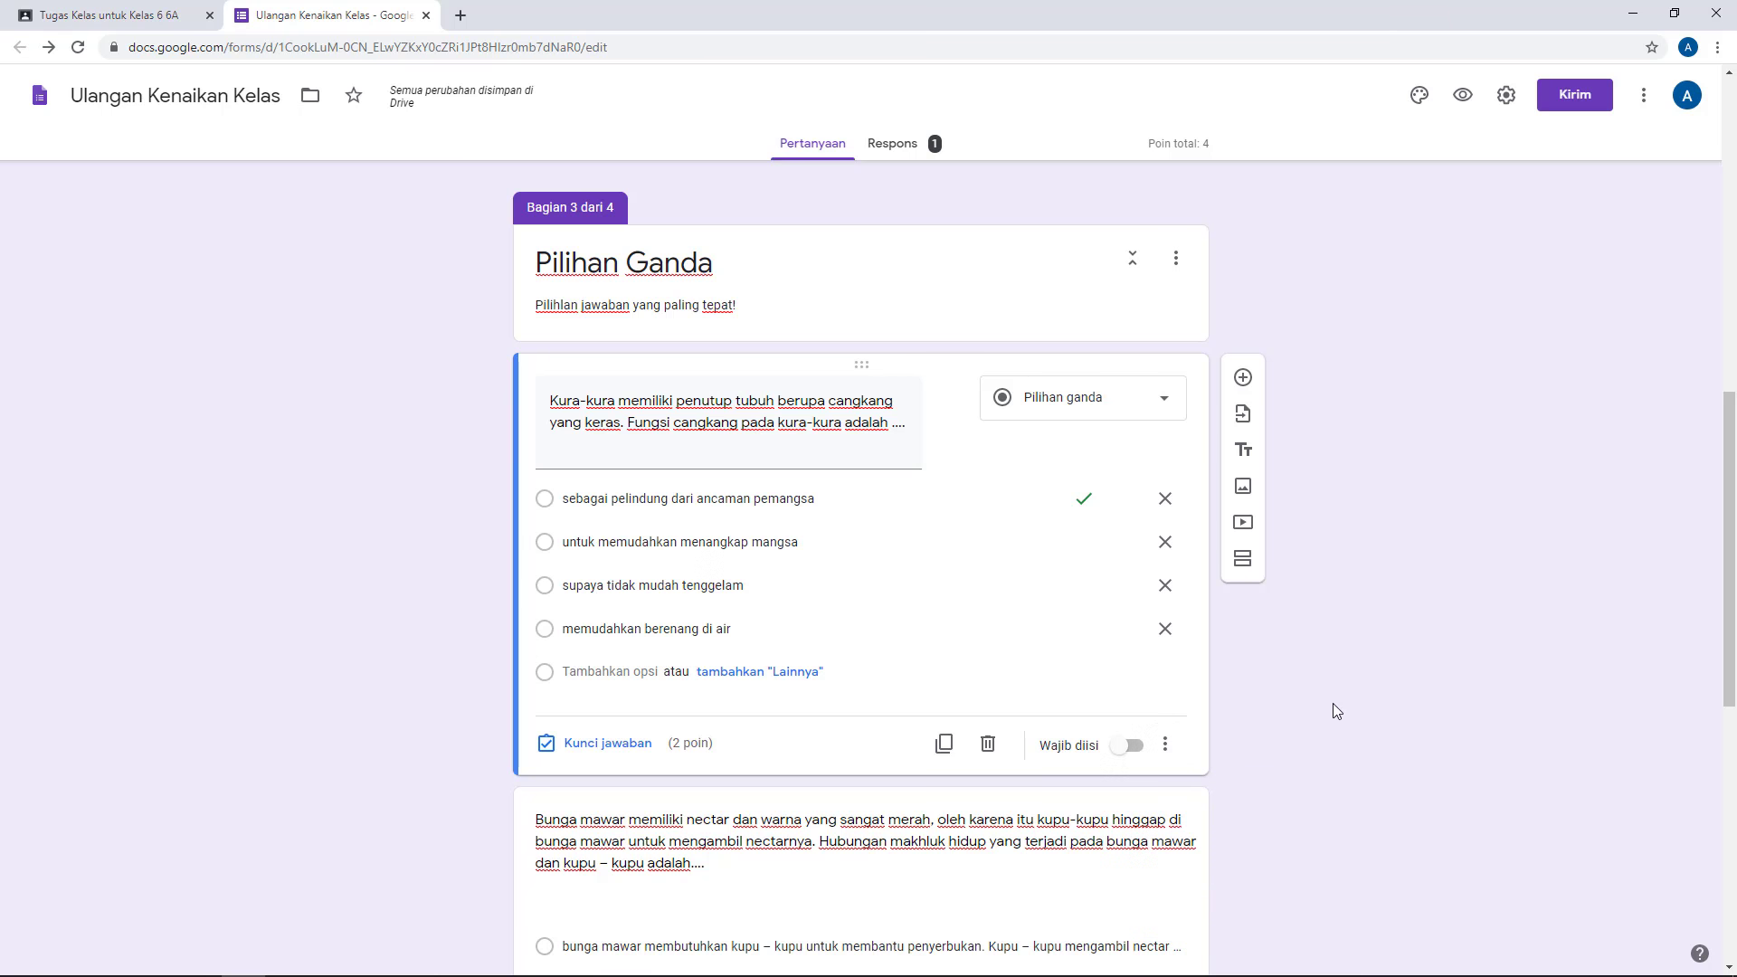
- Turn on "Acak urutan opsi" for the Bunga mawar question and check that the option is enabled
{"action": "scroll", "coordinate": [998, 767], "scroll_direction": "down", "scroll_amount": 3}
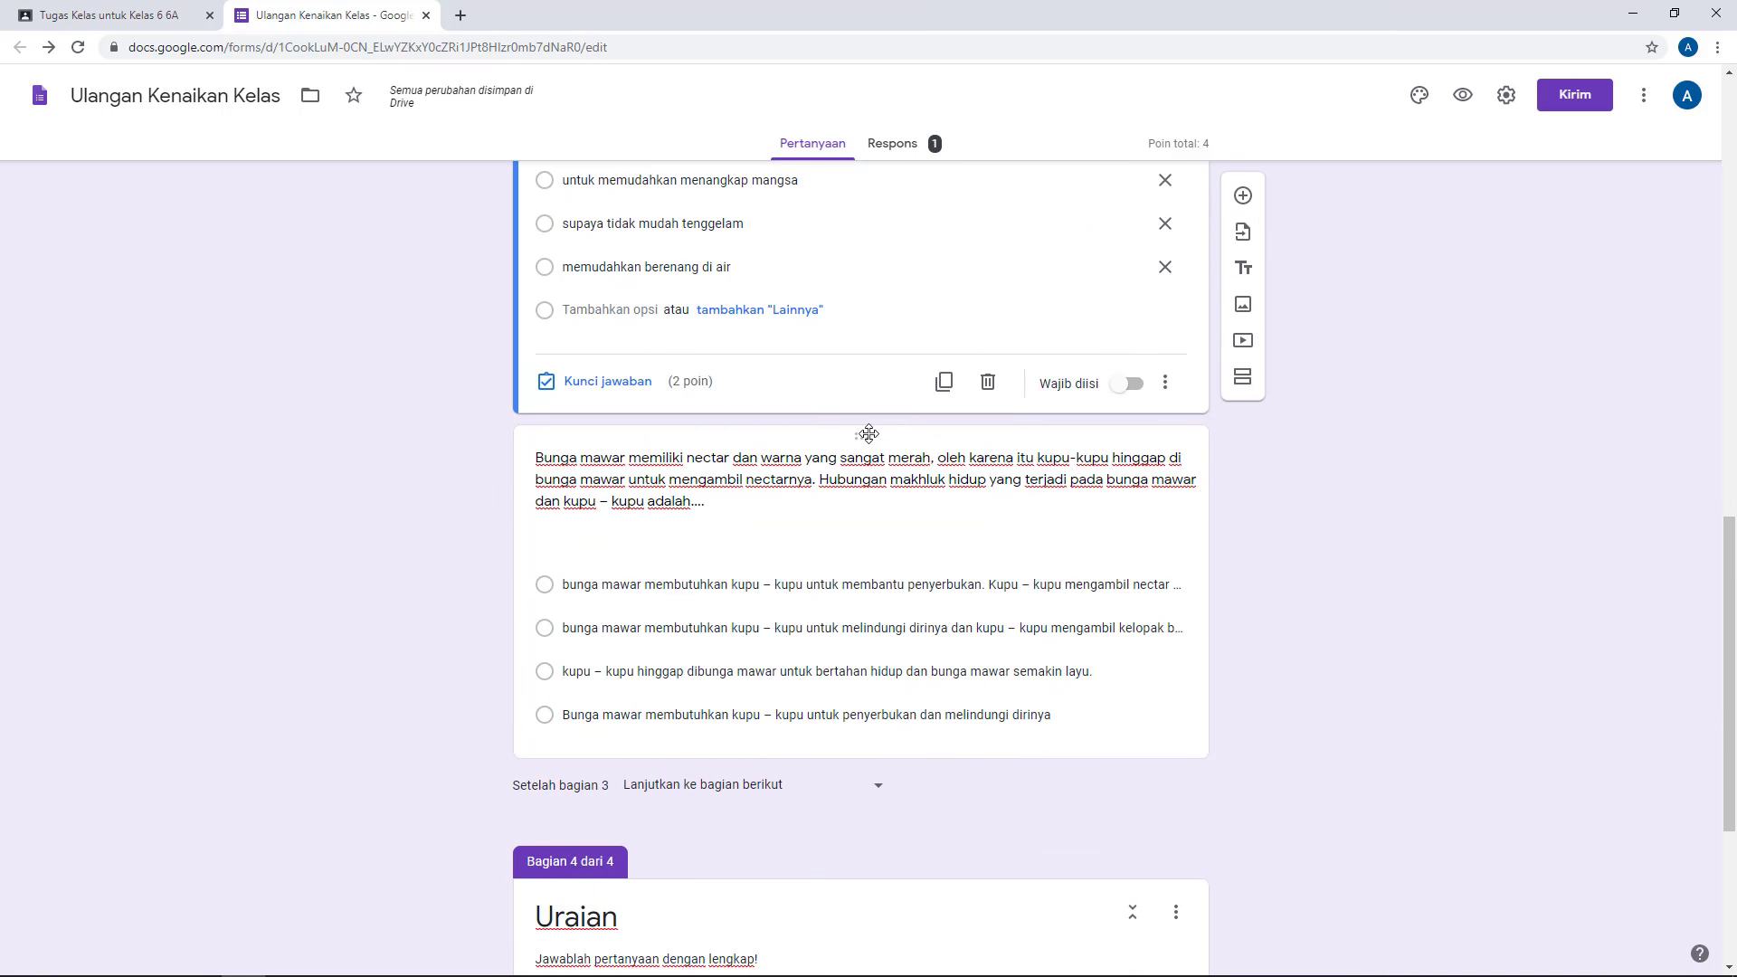
{"action": "left_click", "coordinate": [866, 434]}
{"action": "left_click", "coordinate": [1165, 728]}
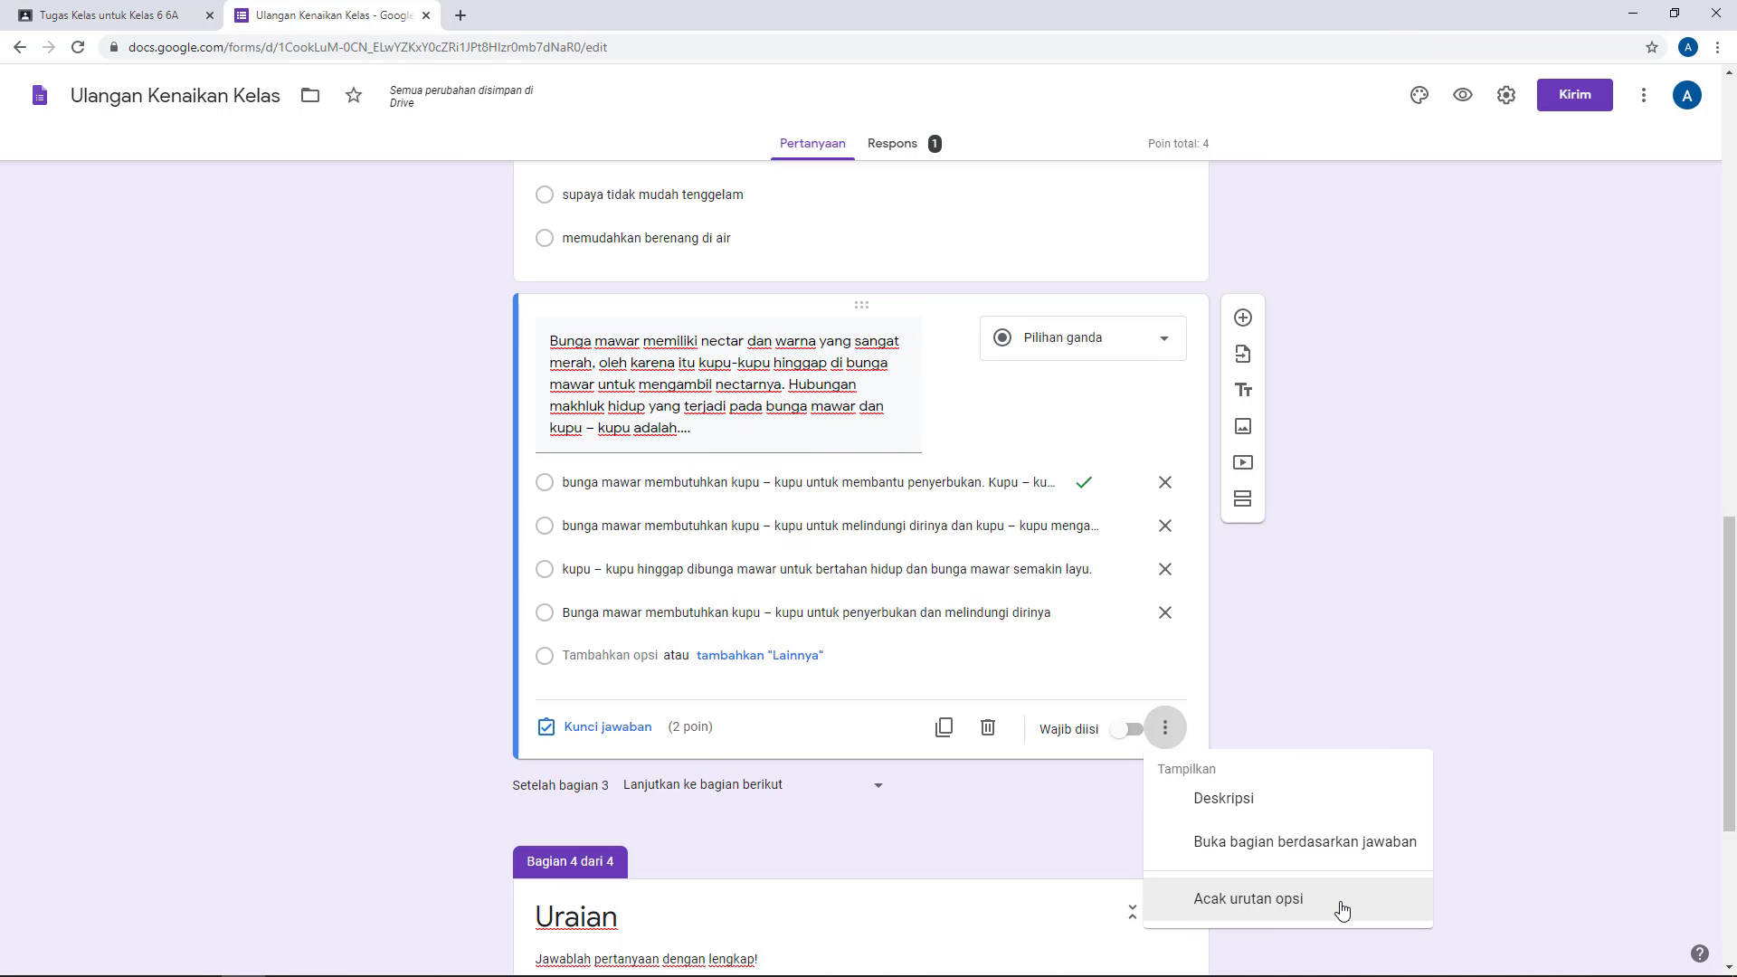
{"action": "left_click", "coordinate": [1340, 902]}
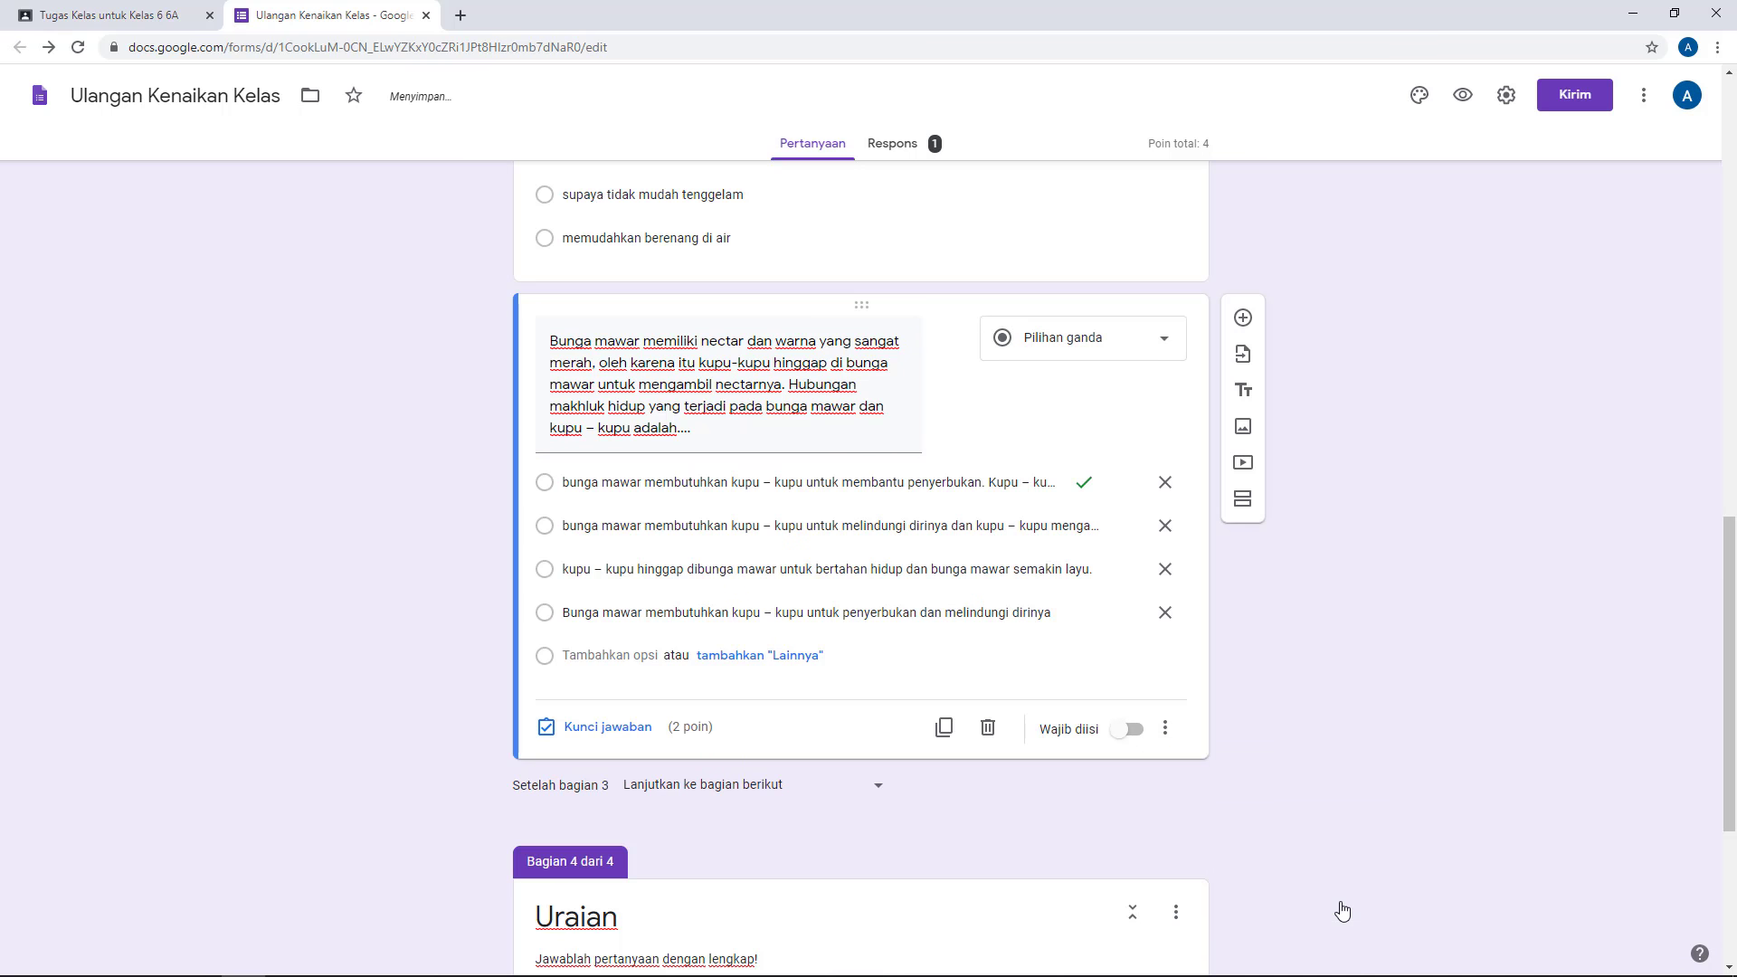
{"action": "left_click", "coordinate": [1166, 732]}
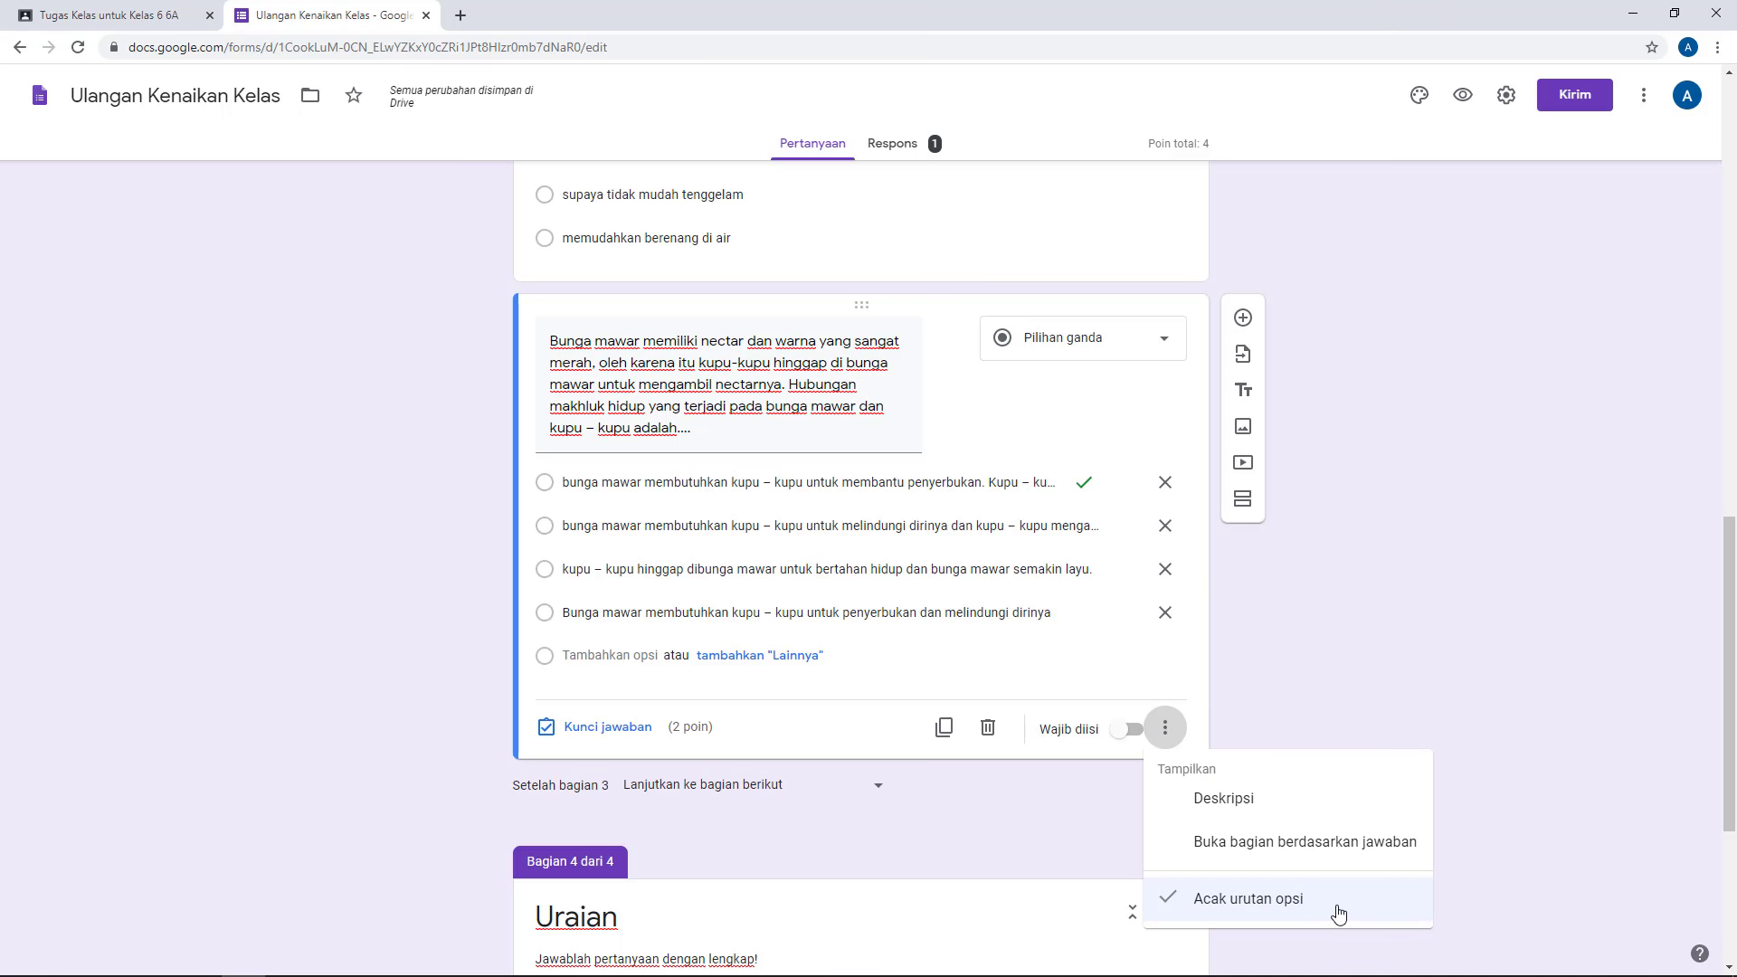
- Enable "Acak urutan pertanyaan" in the form's presentation settings and save the settings
{"action": "scroll", "coordinate": [726, 559], "scroll_direction": "up", "scroll_amount": 5}
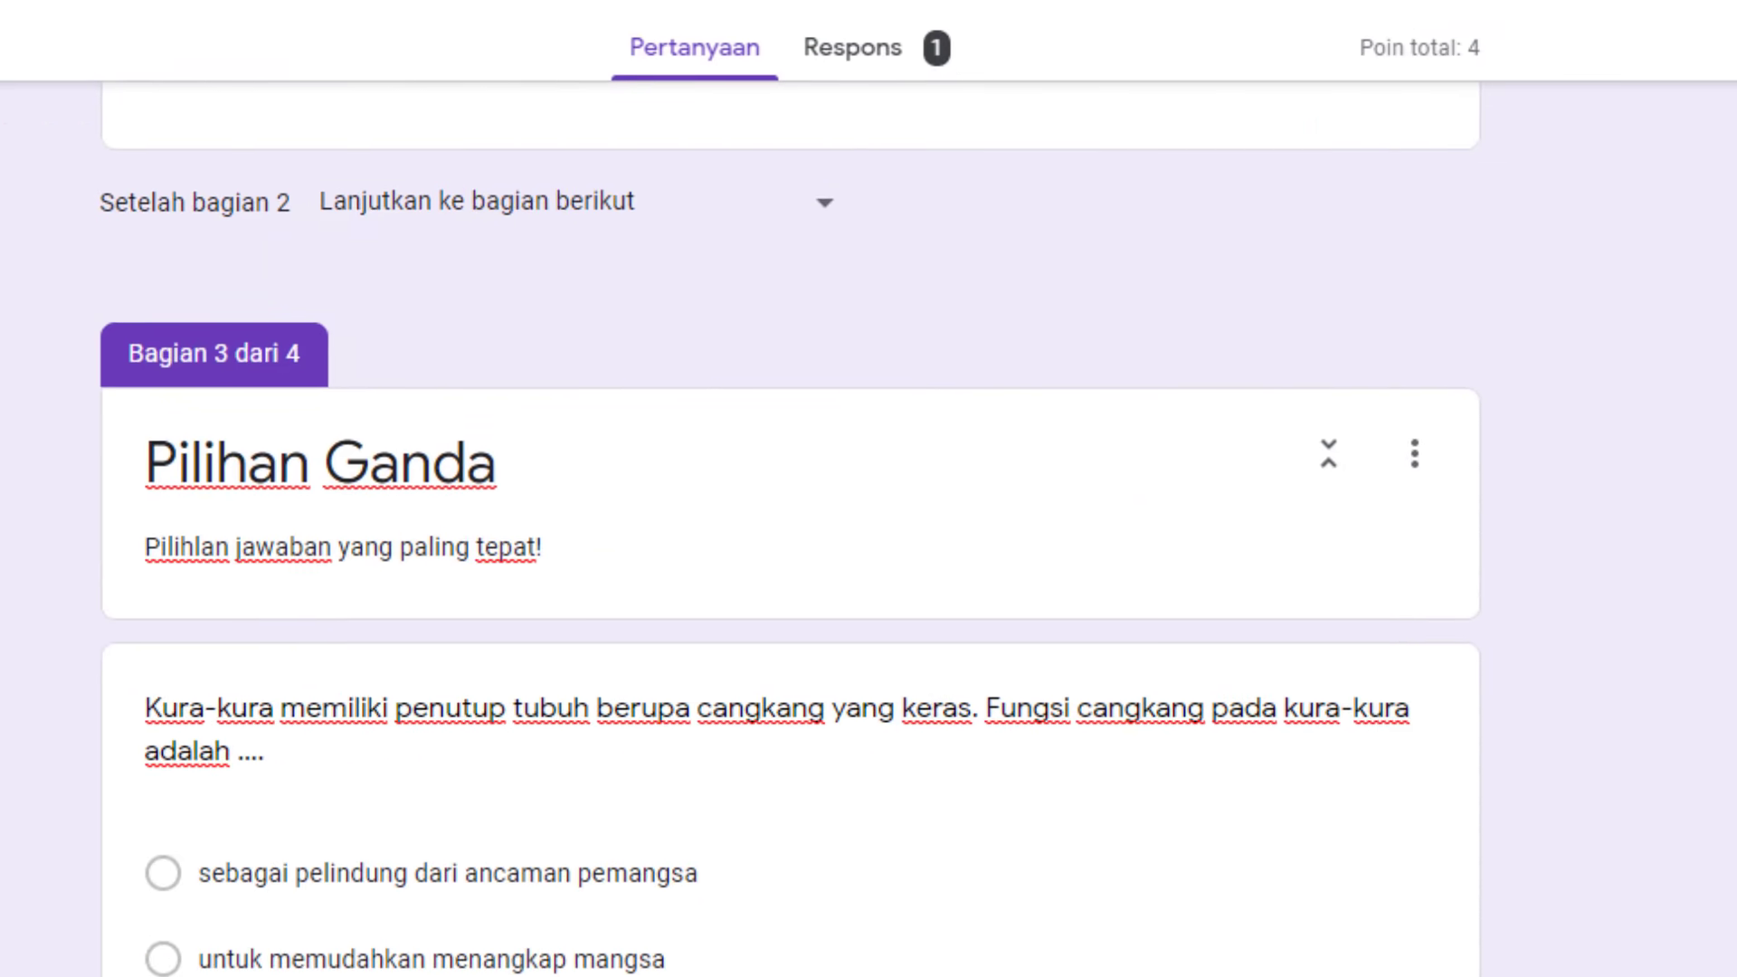
{"action": "left_click", "coordinate": [1283, 199]}
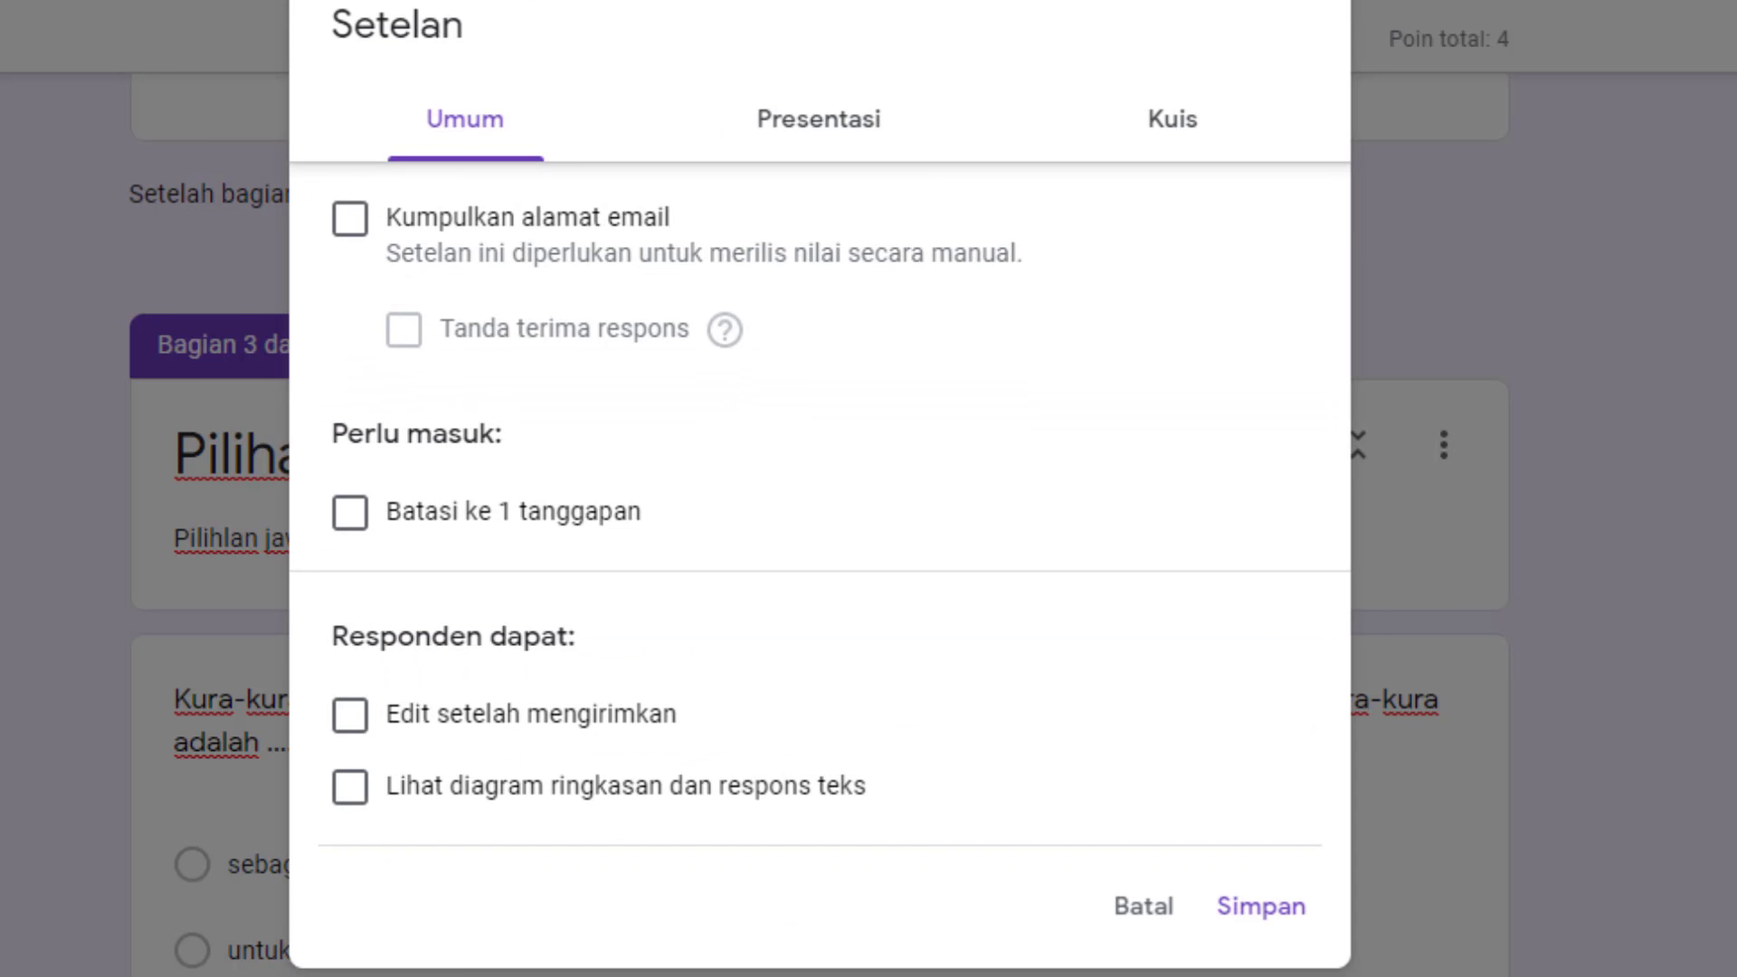
{"action": "left_click", "coordinate": [826, 133]}
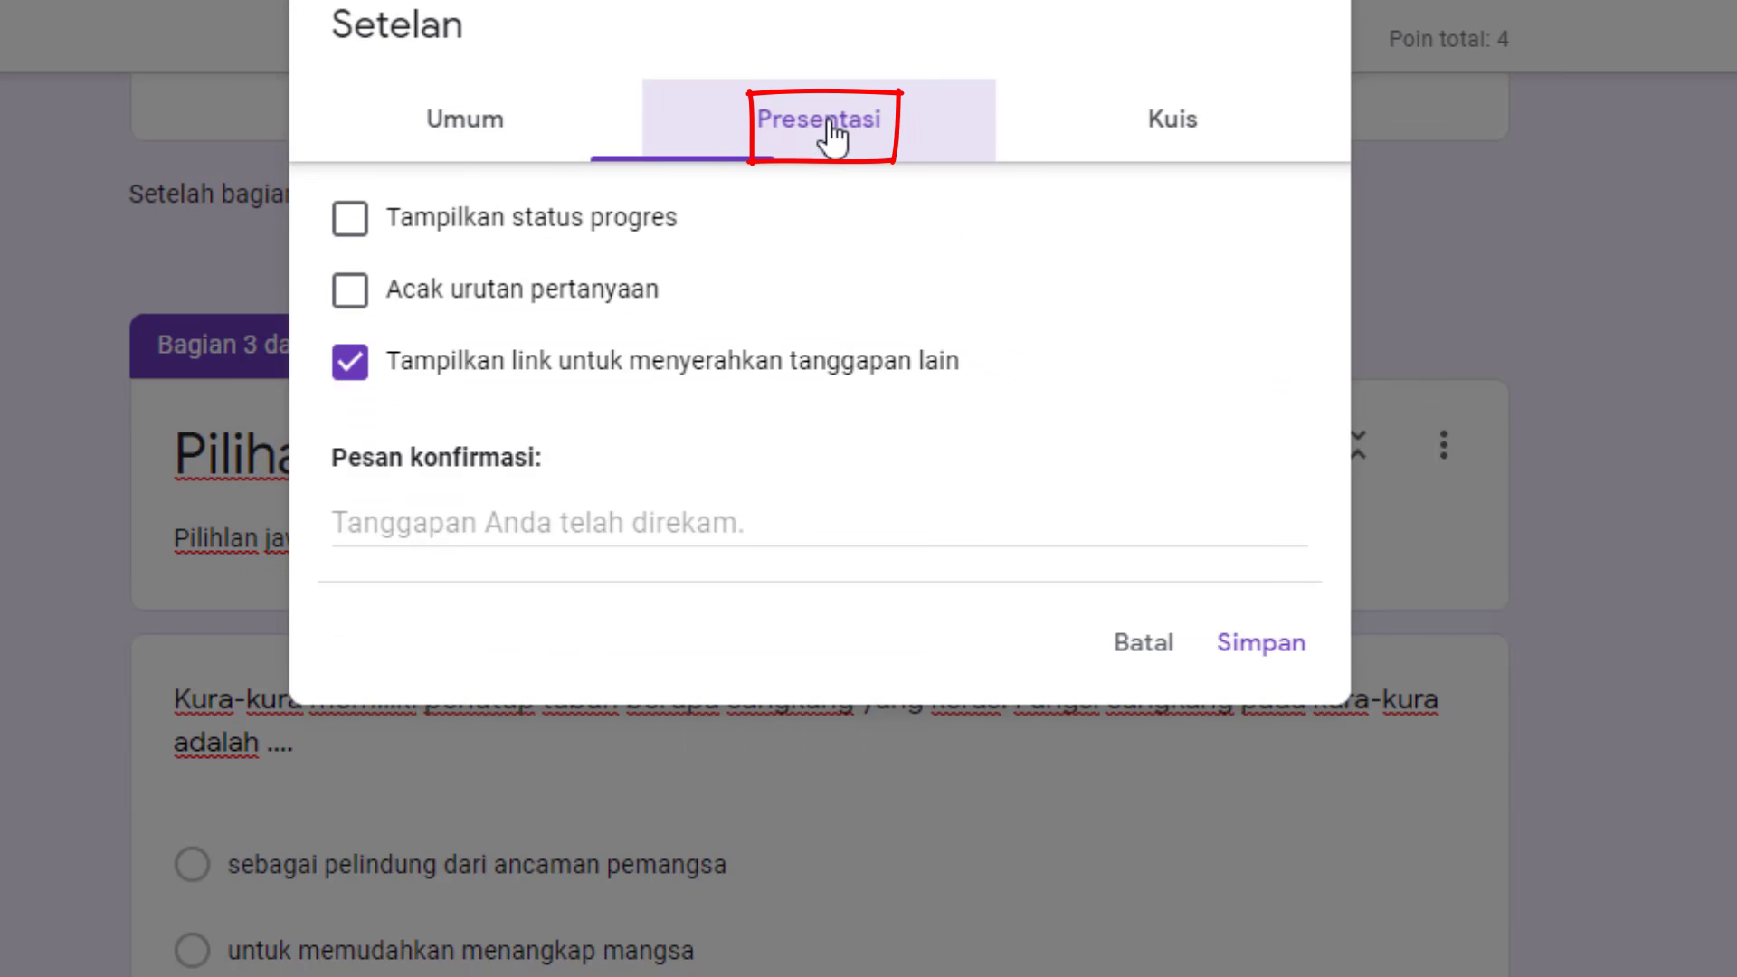
{"action": "left_click", "coordinate": [369, 301]}
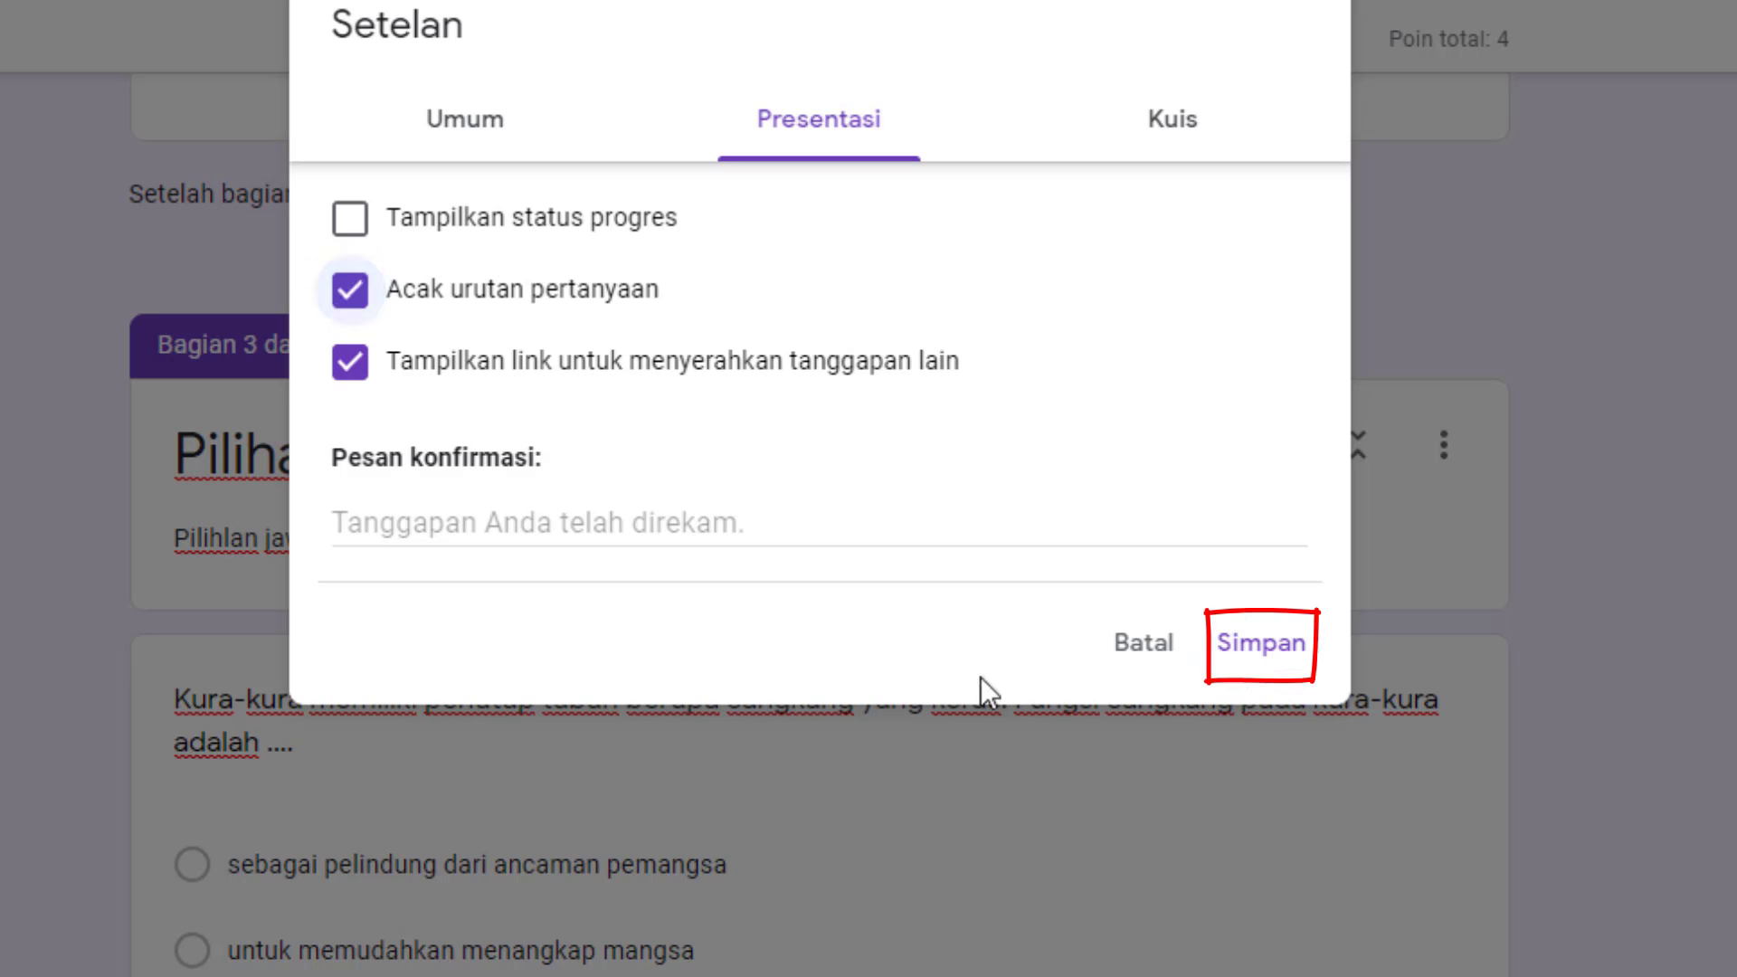
{"action": "left_click", "coordinate": [1290, 651]}
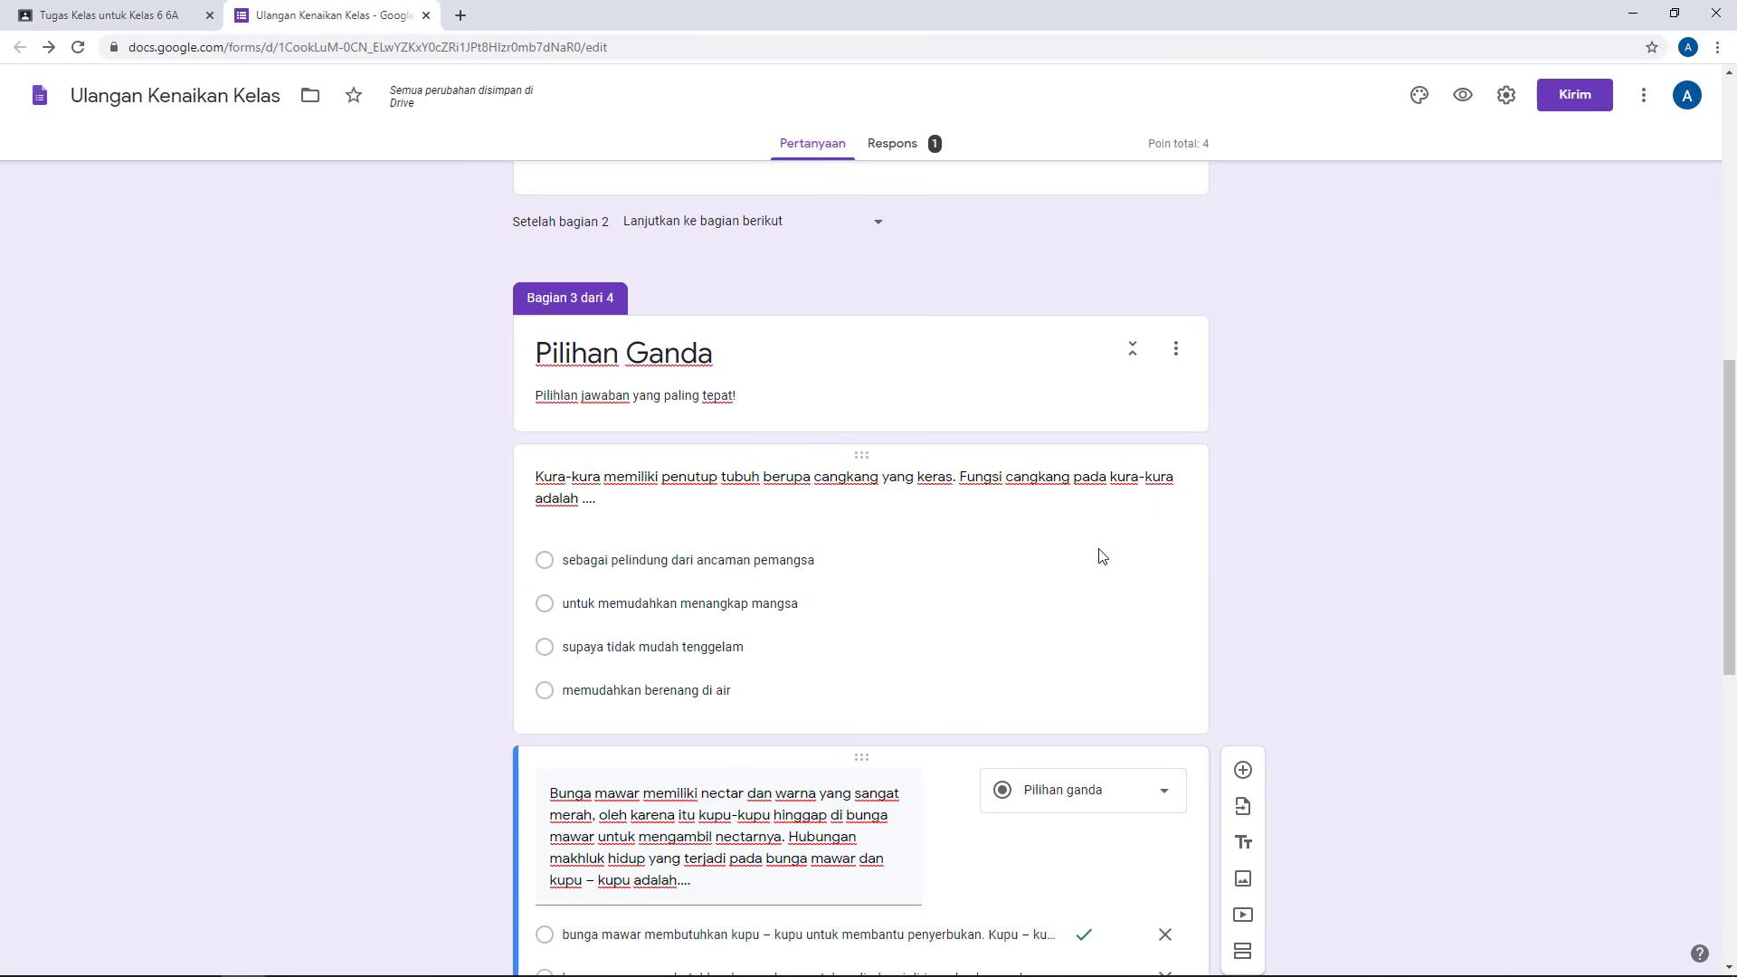
- Preview the form and fill in Identitas Siswa with No. Absen 2, the student's name and class 6B, continuing to Pilihan Ganda
{"action": "left_click", "coordinate": [1463, 96]}
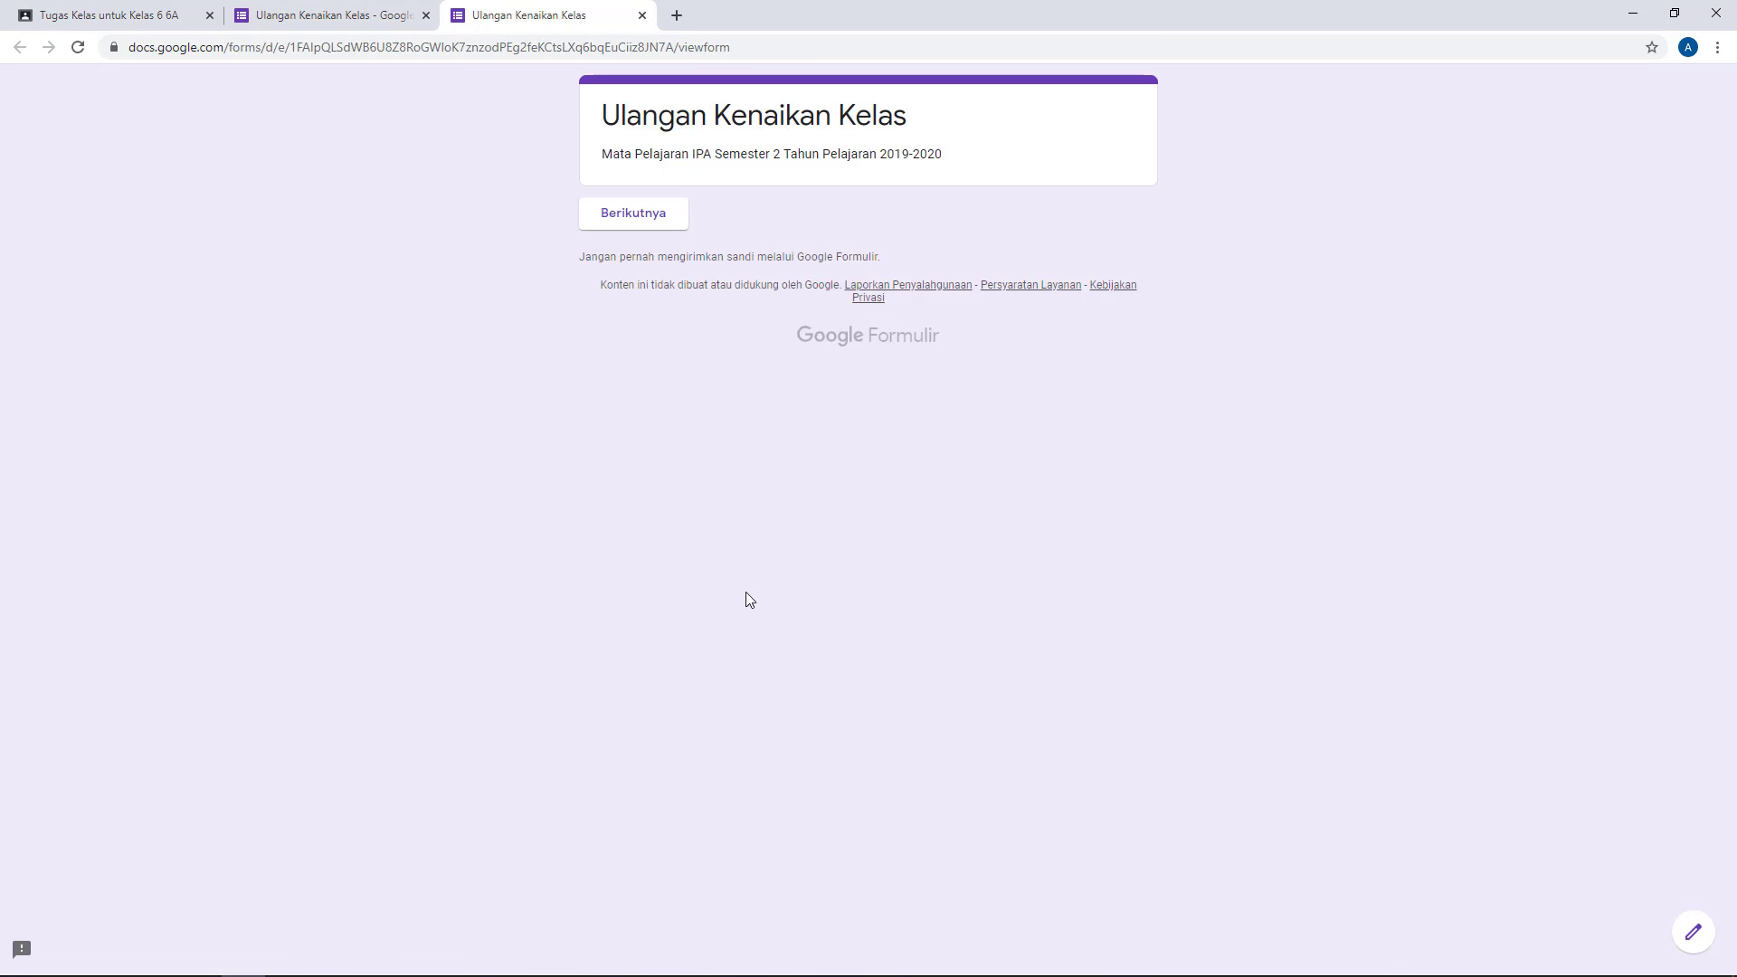
{"action": "left_click", "coordinate": [660, 217]}
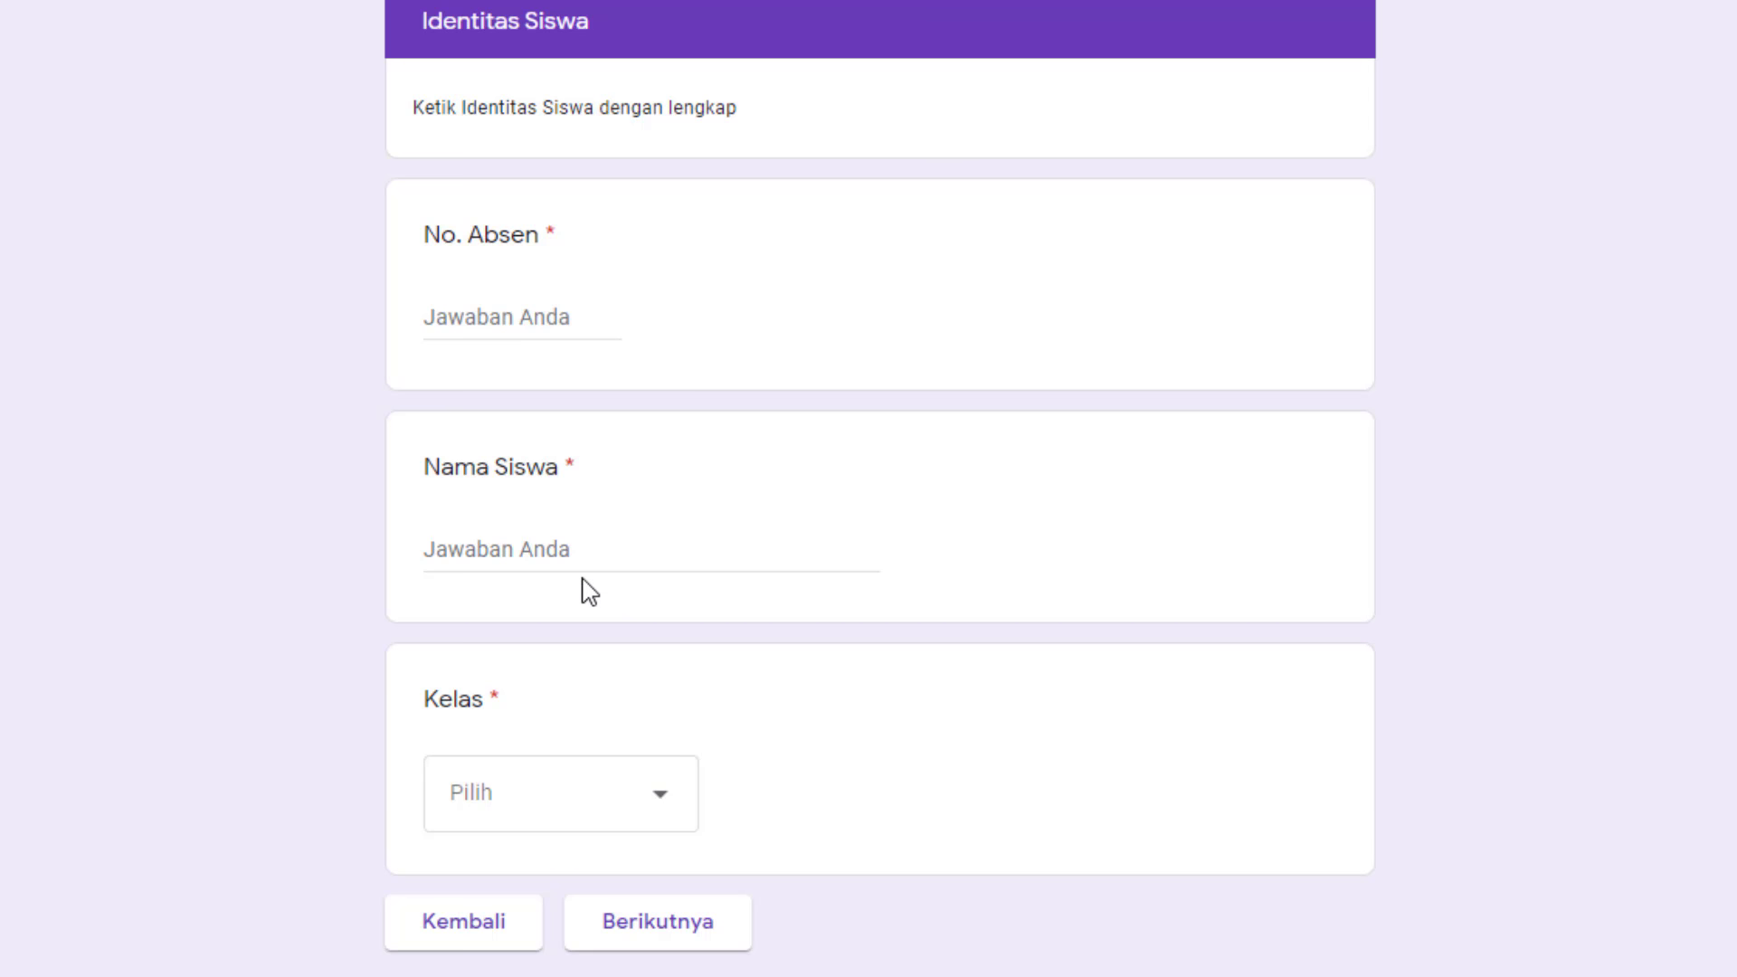
{"action": "left_click", "coordinate": [561, 336]}
{"action": "type", "text": "2"}
{"action": "left_click", "coordinate": [574, 542]}
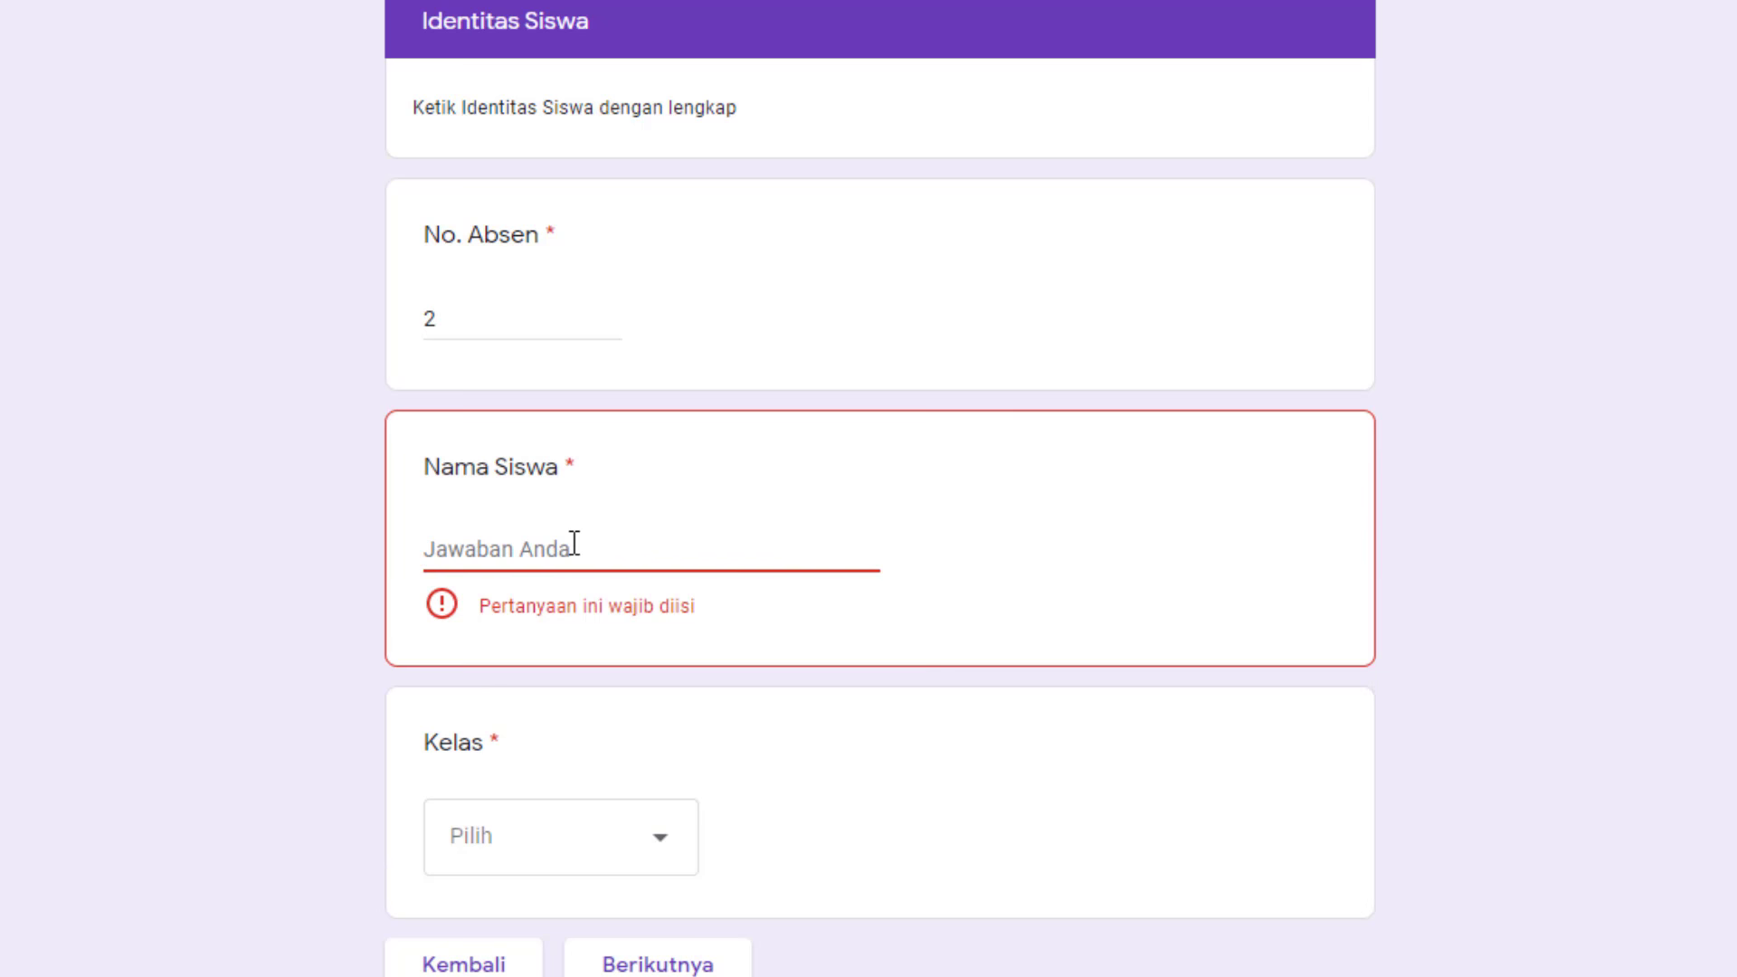
{"action": "type", "text": "Budiman"}
{"action": "left_click", "coordinate": [620, 807]}
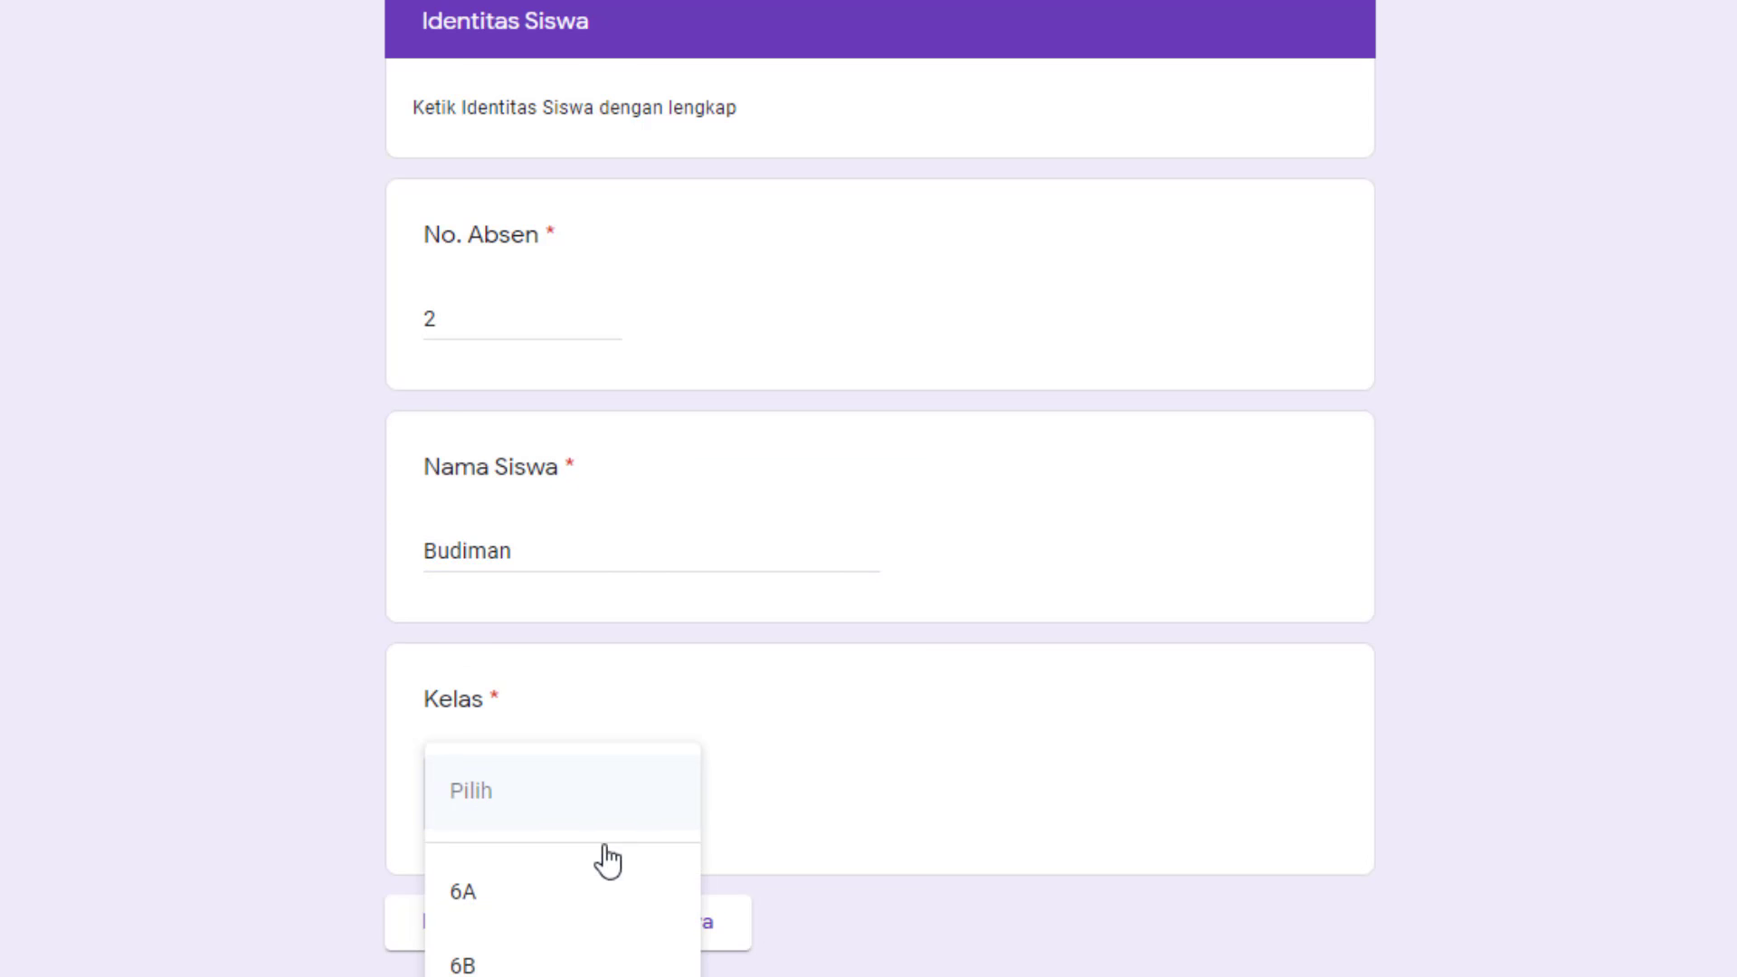
{"action": "left_click", "coordinate": [551, 962]}
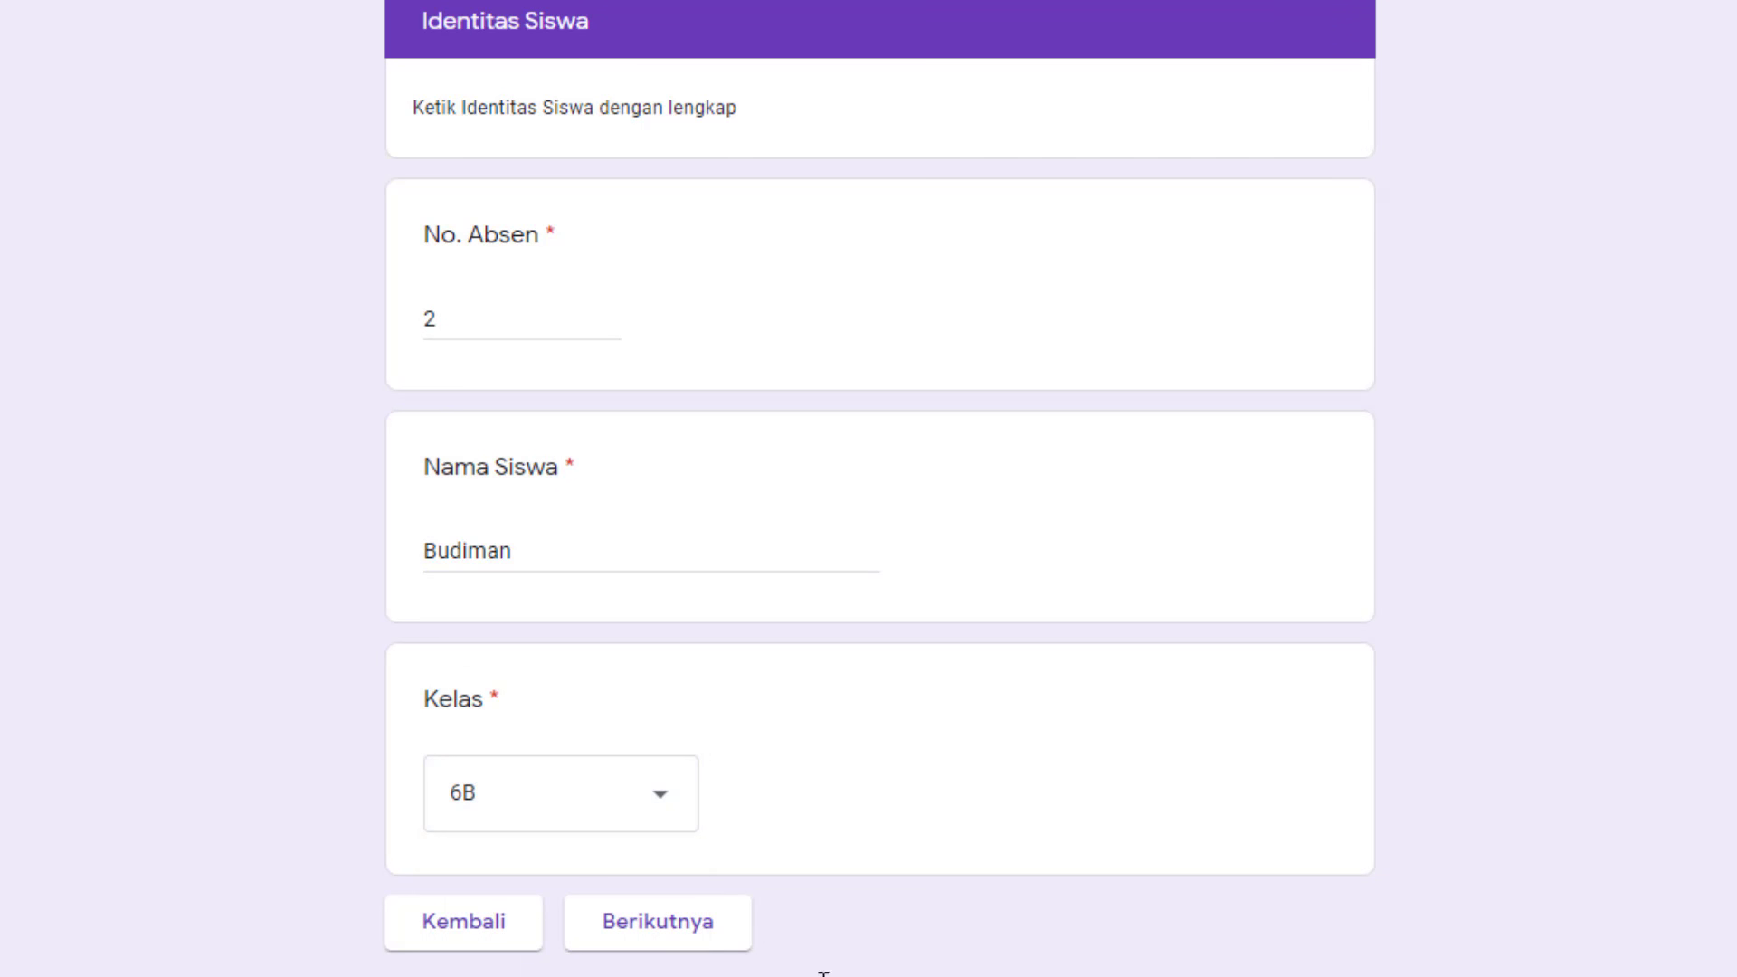
{"action": "left_click", "coordinate": [702, 935]}
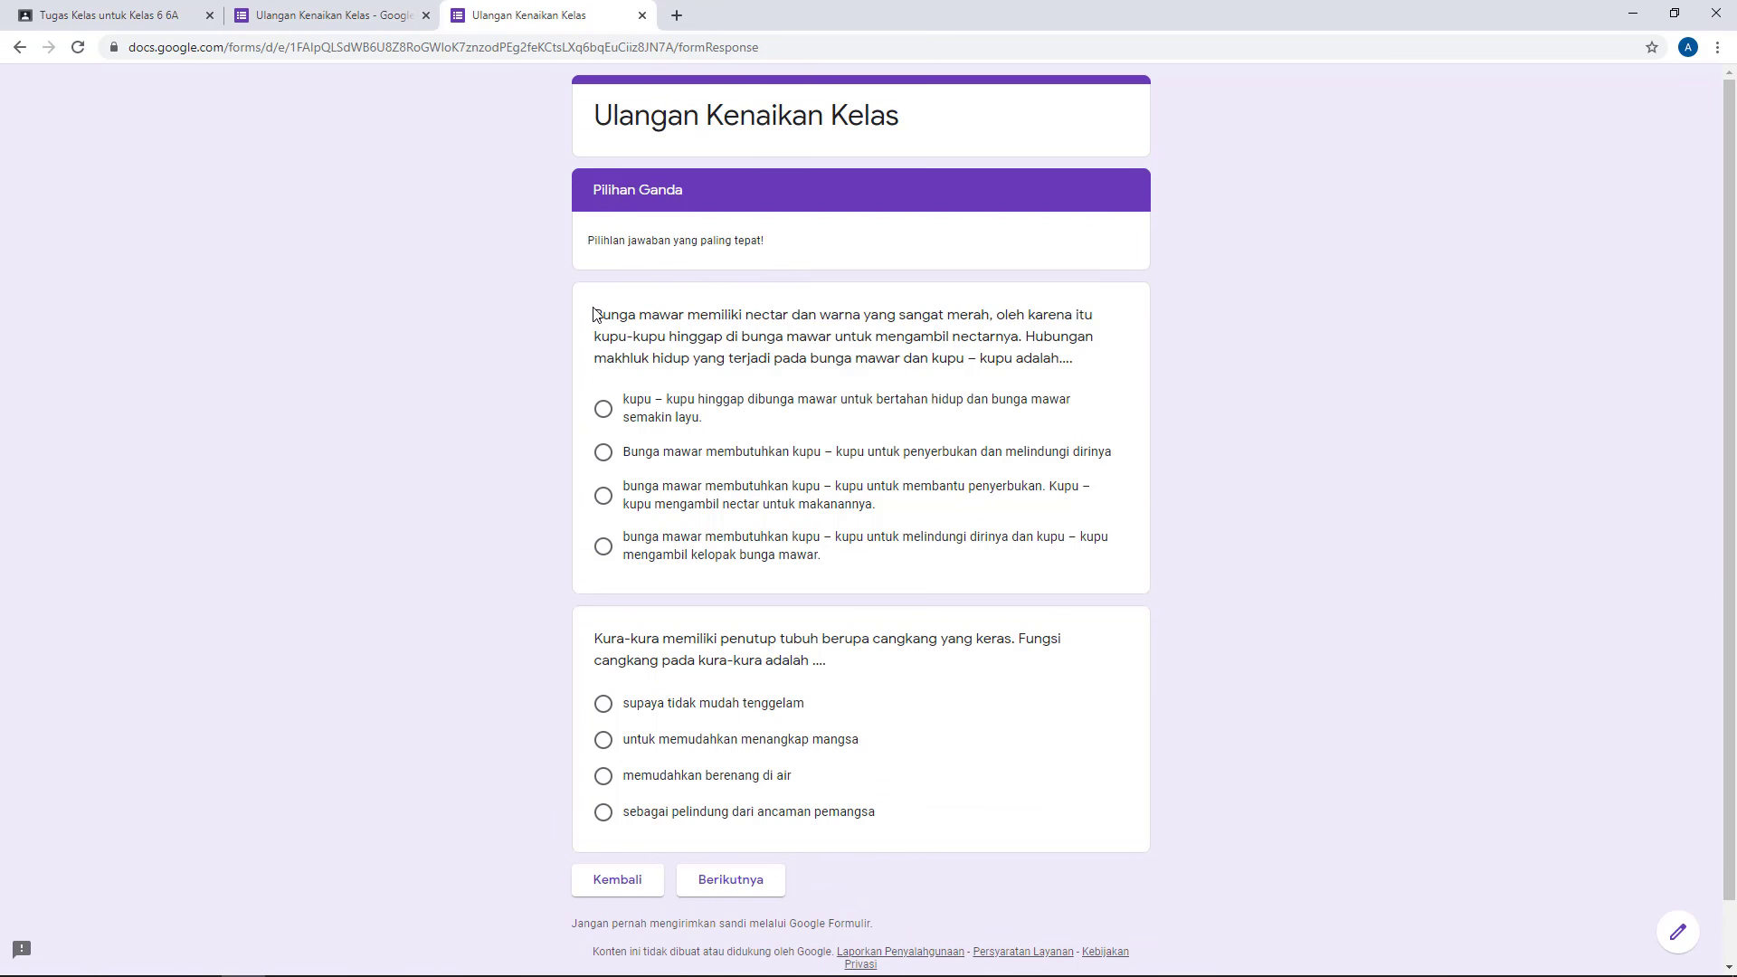
- Check the order of the multiple-choice questions and their options in the preview, selecting trial answers, and leave it without submitting
{"action": "left_click_drag", "start_coordinate": [592, 315], "coordinate": [1104, 359]}
{"action": "left_click_drag", "start_coordinate": [592, 636], "coordinate": [889, 660]}
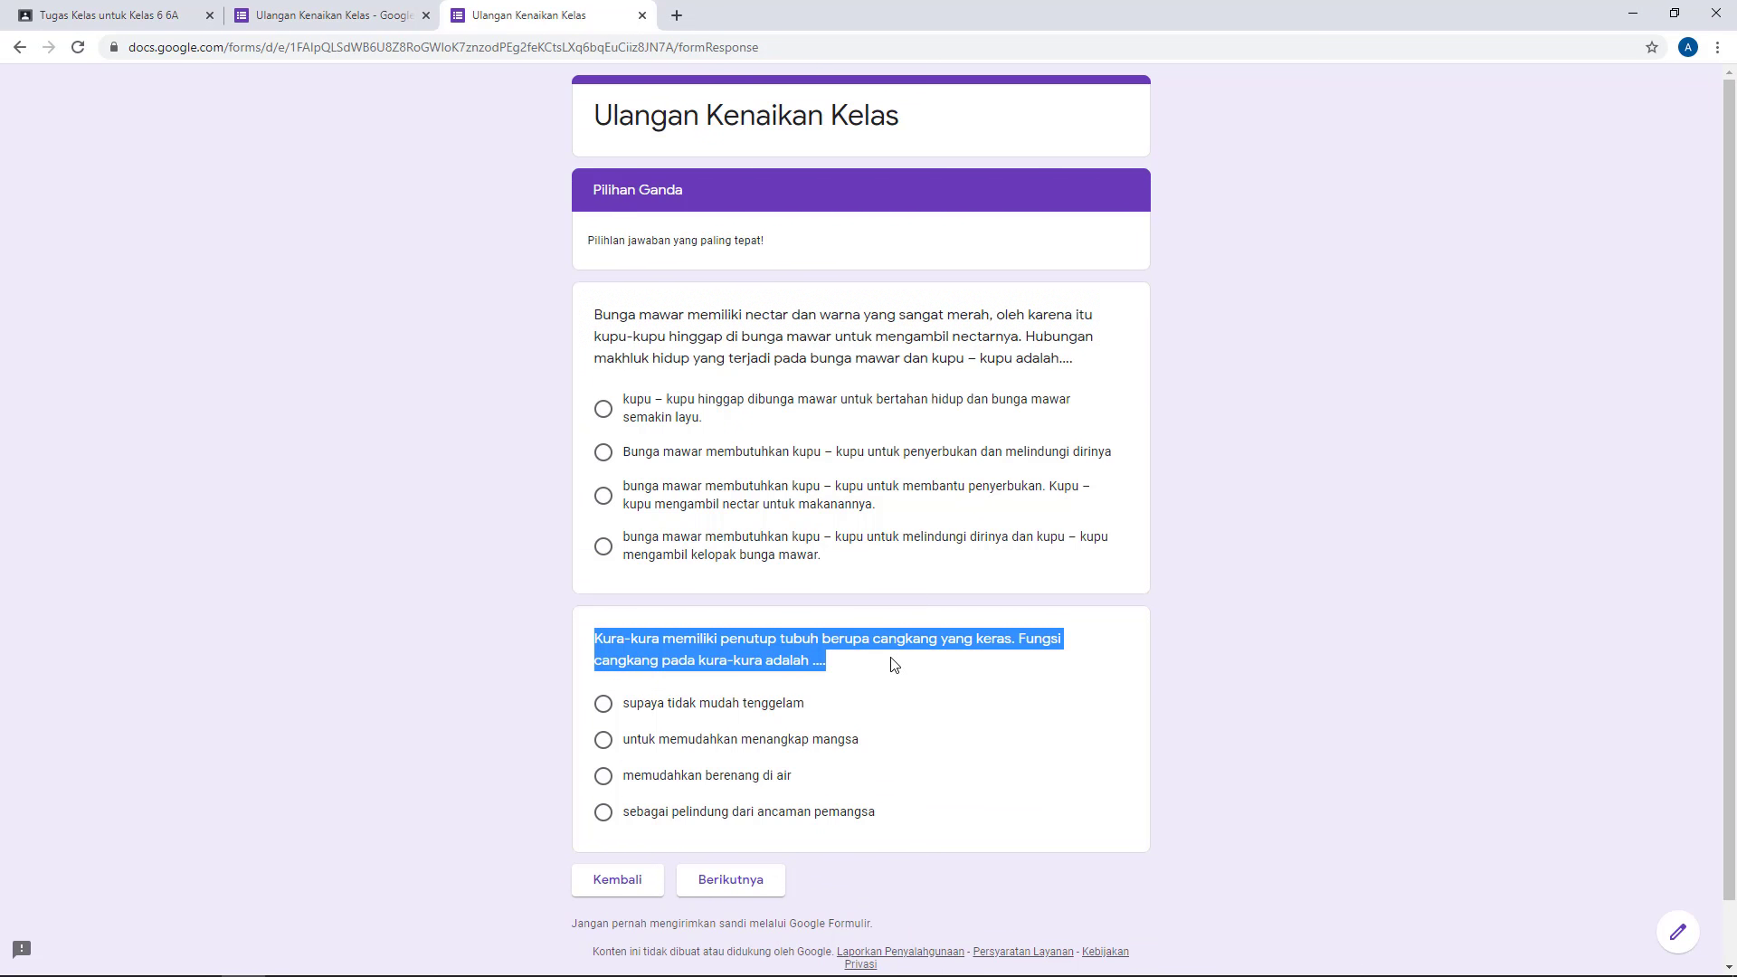
{"action": "left_click_drag", "start_coordinate": [631, 411], "coordinate": [759, 433]}
{"action": "left_click", "coordinate": [604, 409]}
{"action": "left_click_drag", "start_coordinate": [622, 449], "coordinate": [739, 457]}
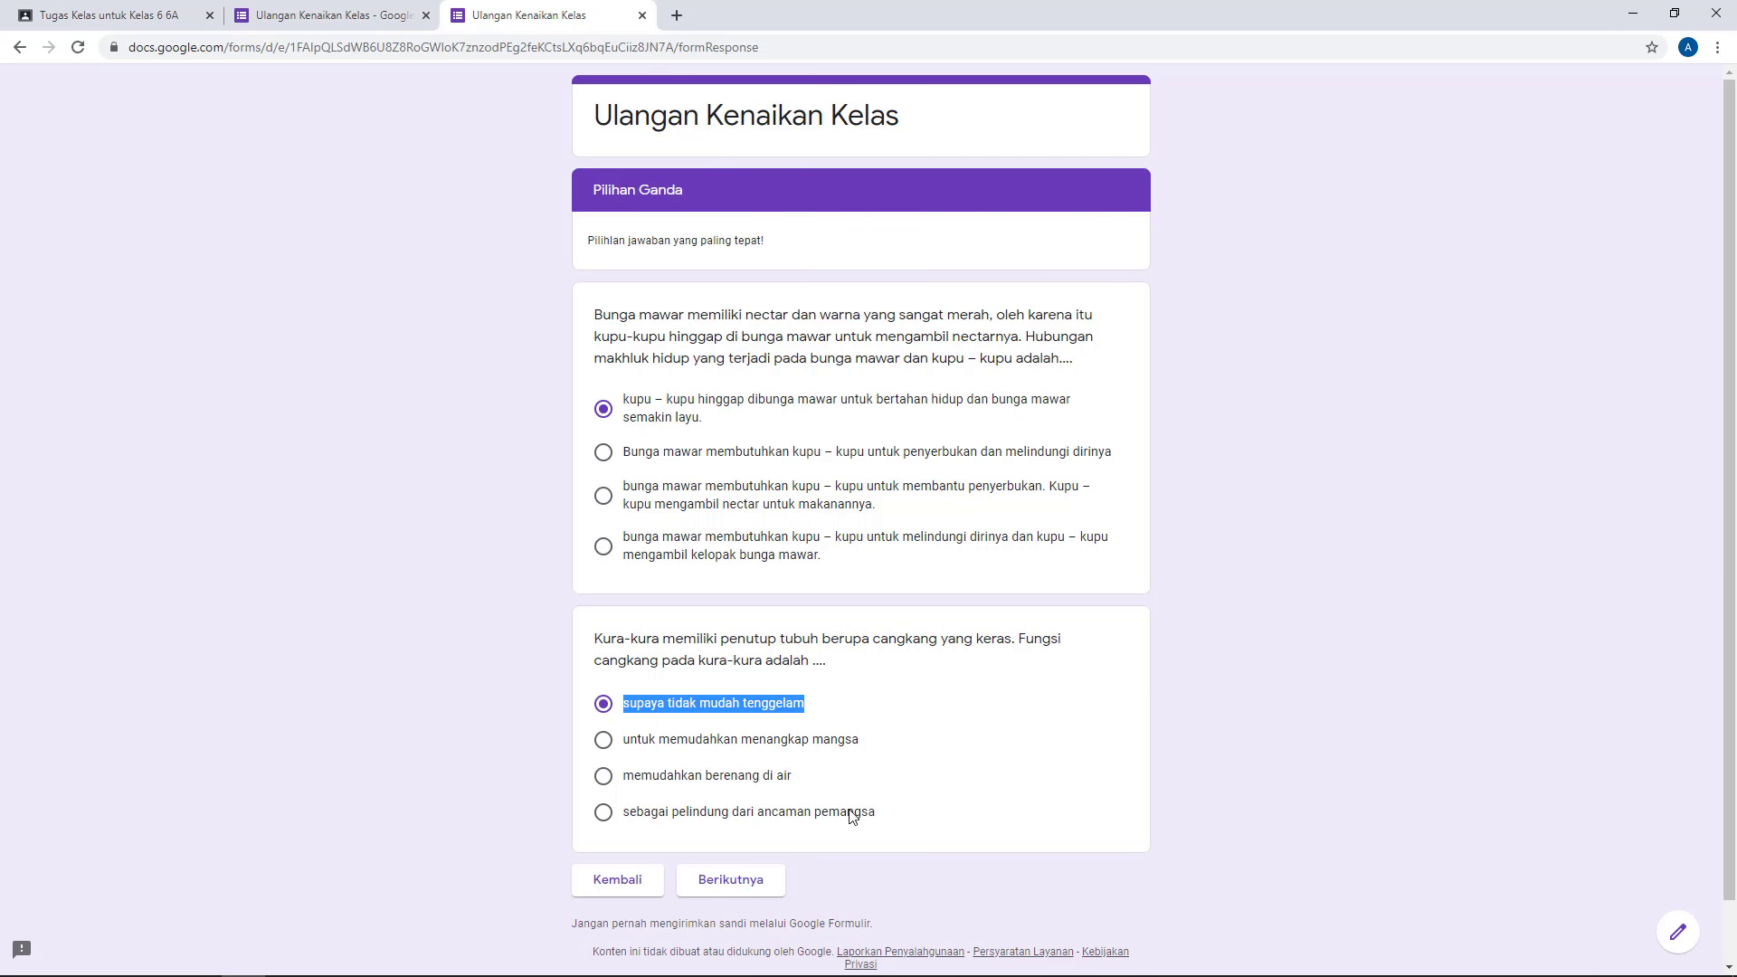
{"action": "left_click", "coordinate": [643, 16]}
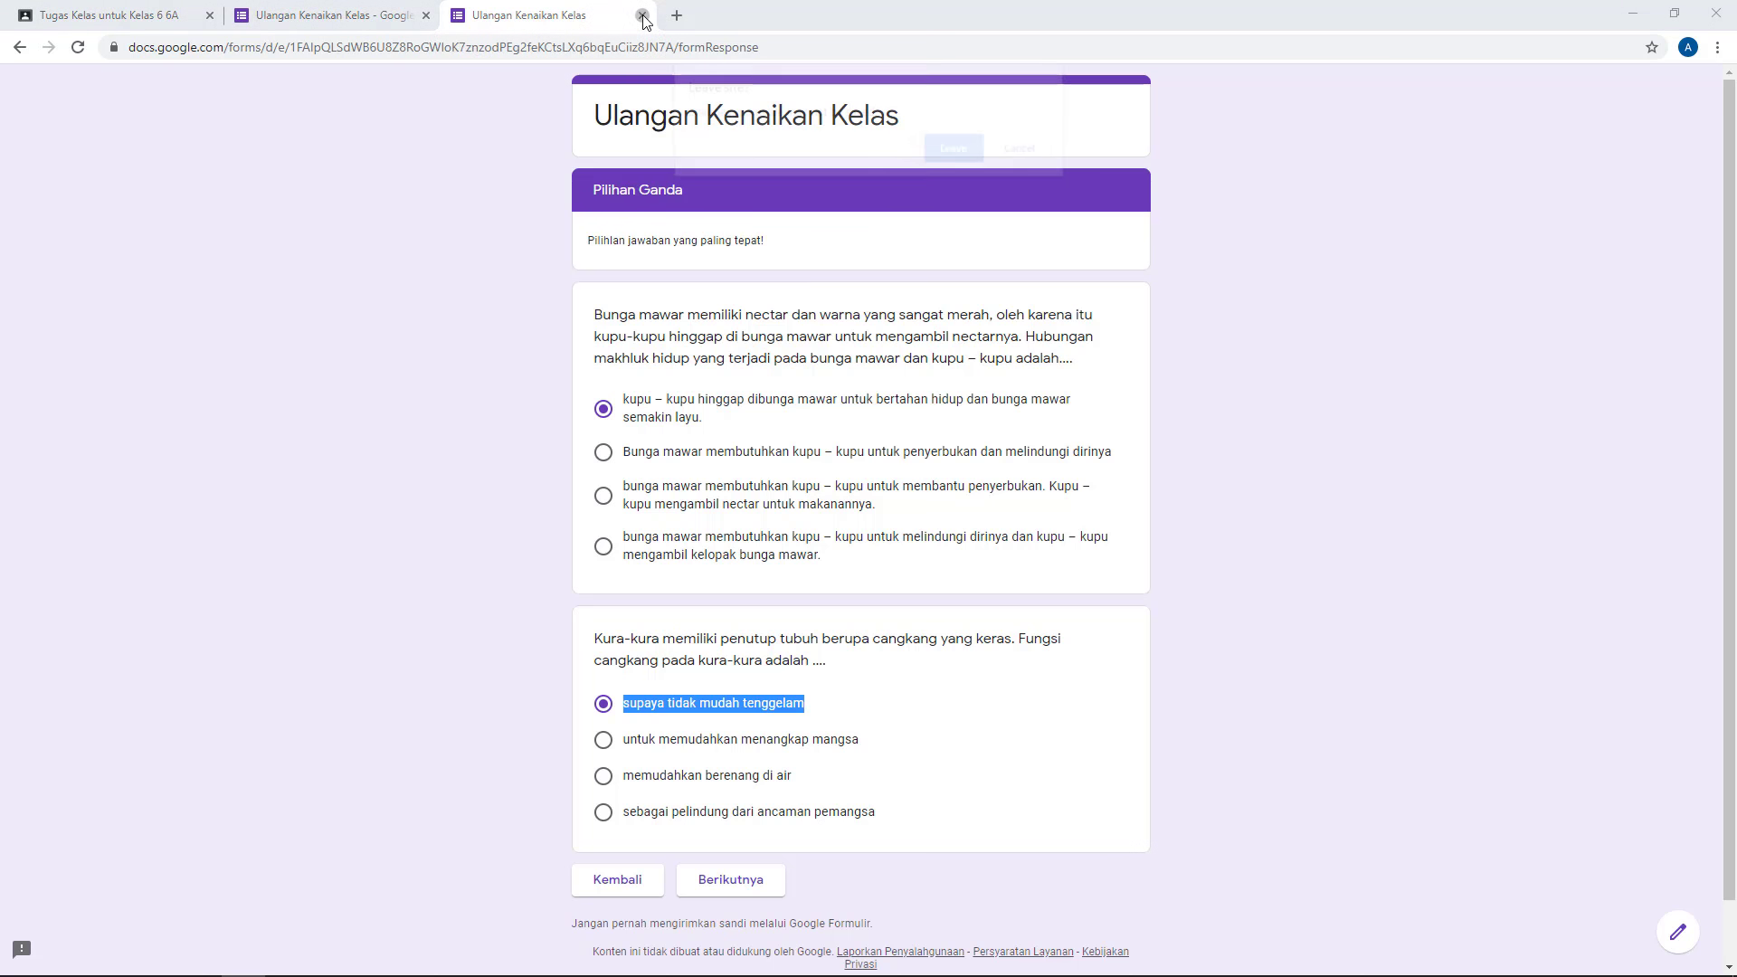
{"action": "left_click", "coordinate": [957, 149]}
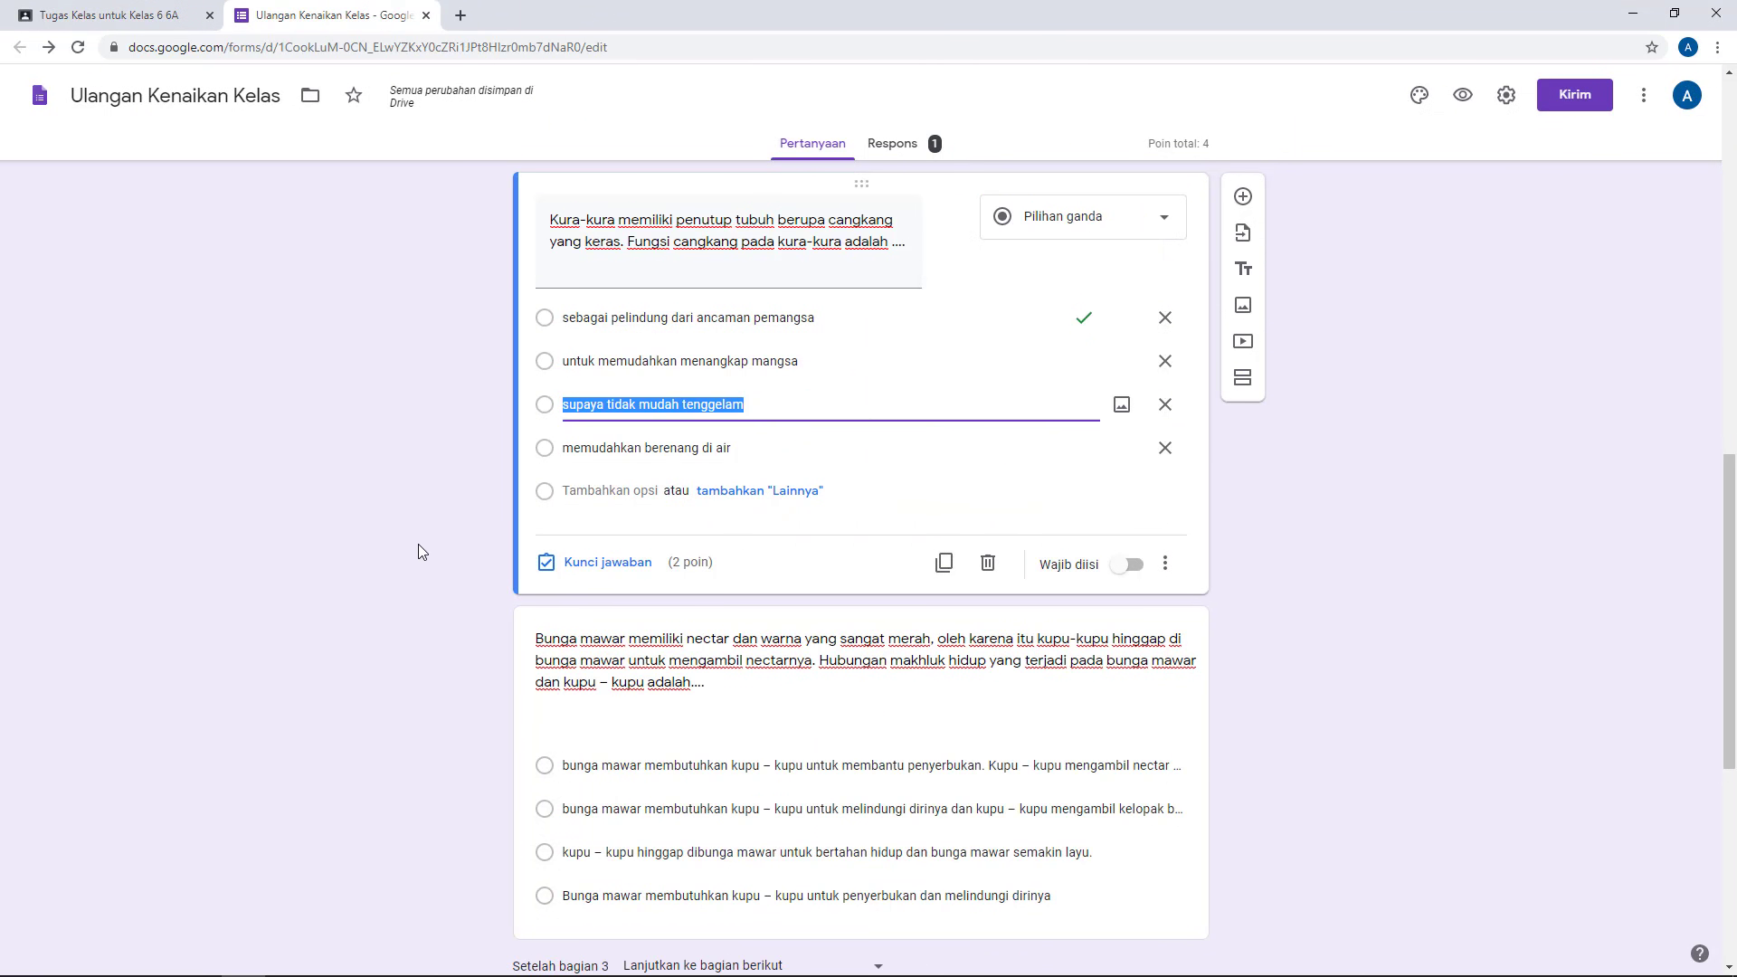
- Review the Identitas Siswa section, its available section options and the question order through to Pilihan Ganda in the form editor
{"action": "left_click", "coordinate": [368, 562]}
{"action": "scroll", "coordinate": [389, 548], "scroll_direction": "up", "scroll_amount": 10}
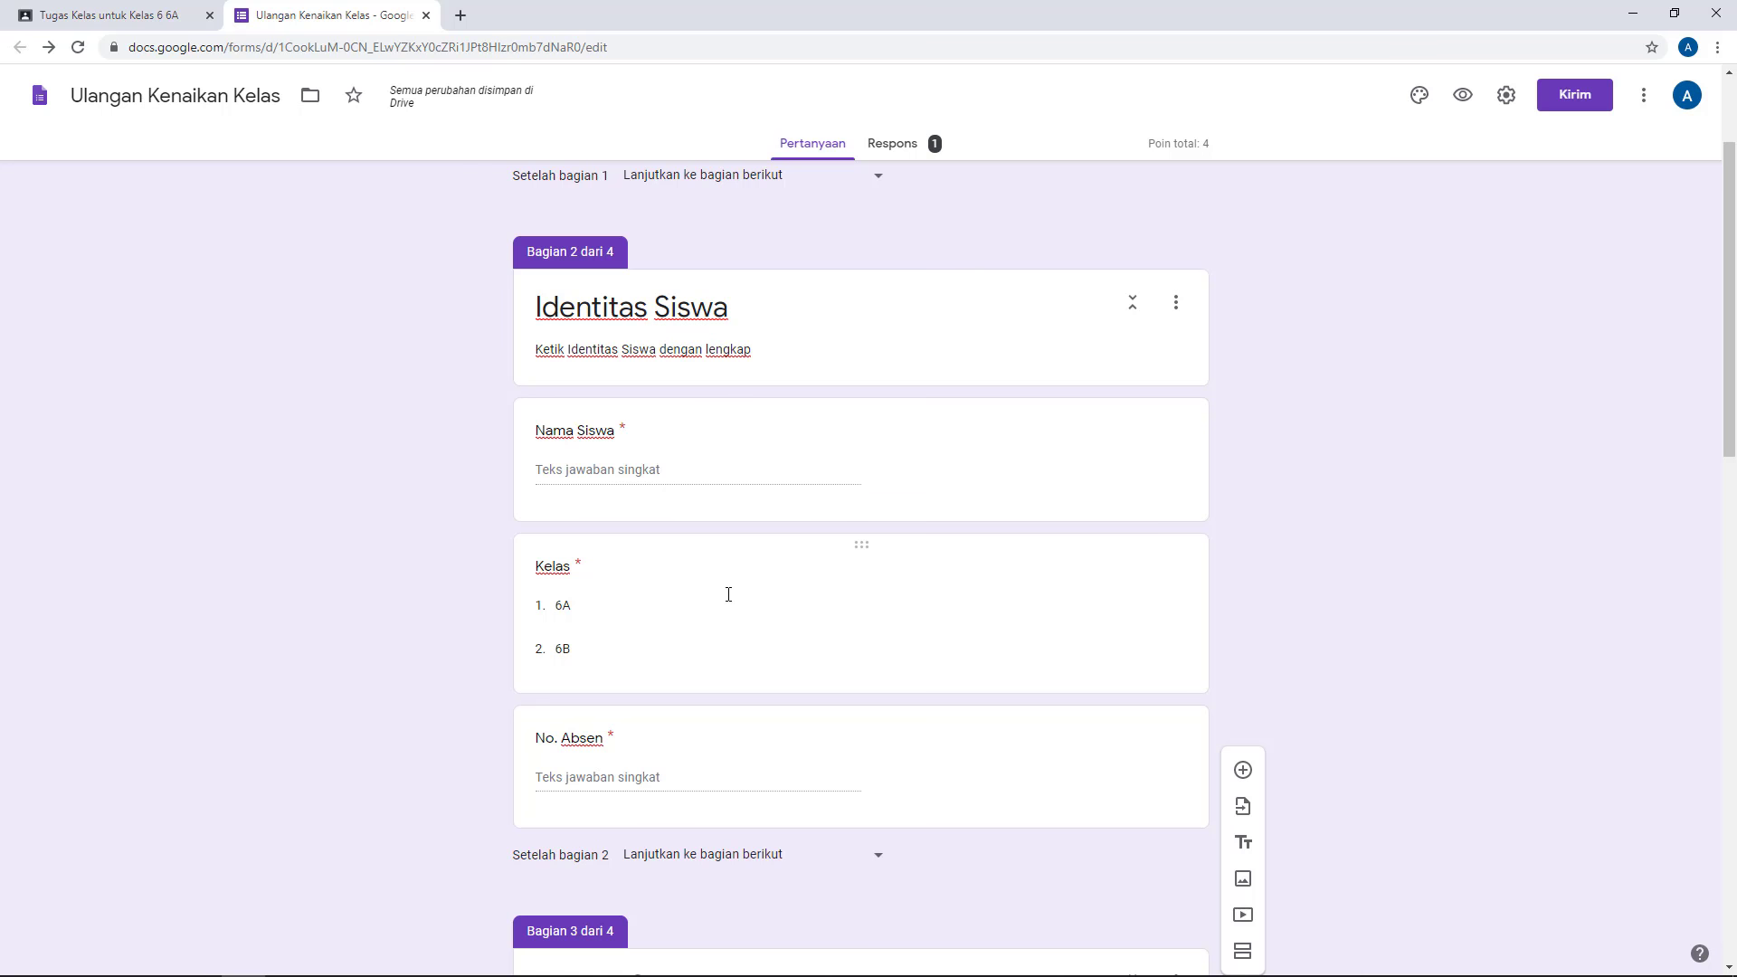
{"action": "left_click", "coordinate": [1186, 308]}
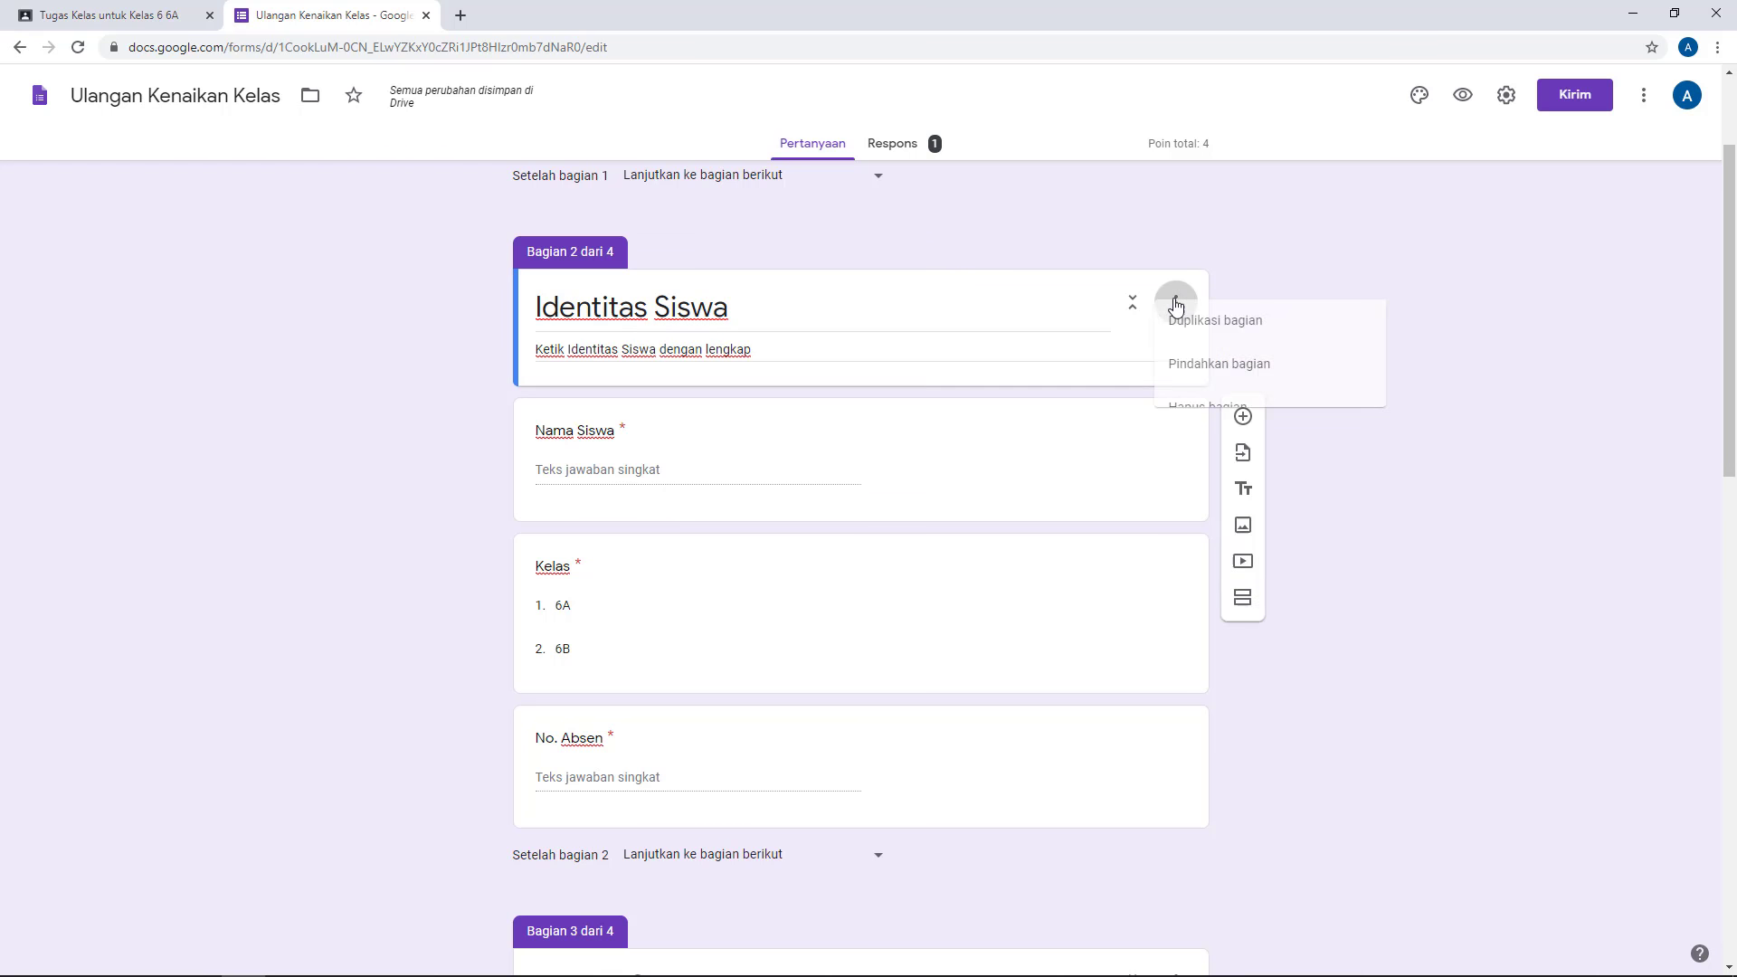
{"action": "left_click", "coordinate": [1563, 525]}
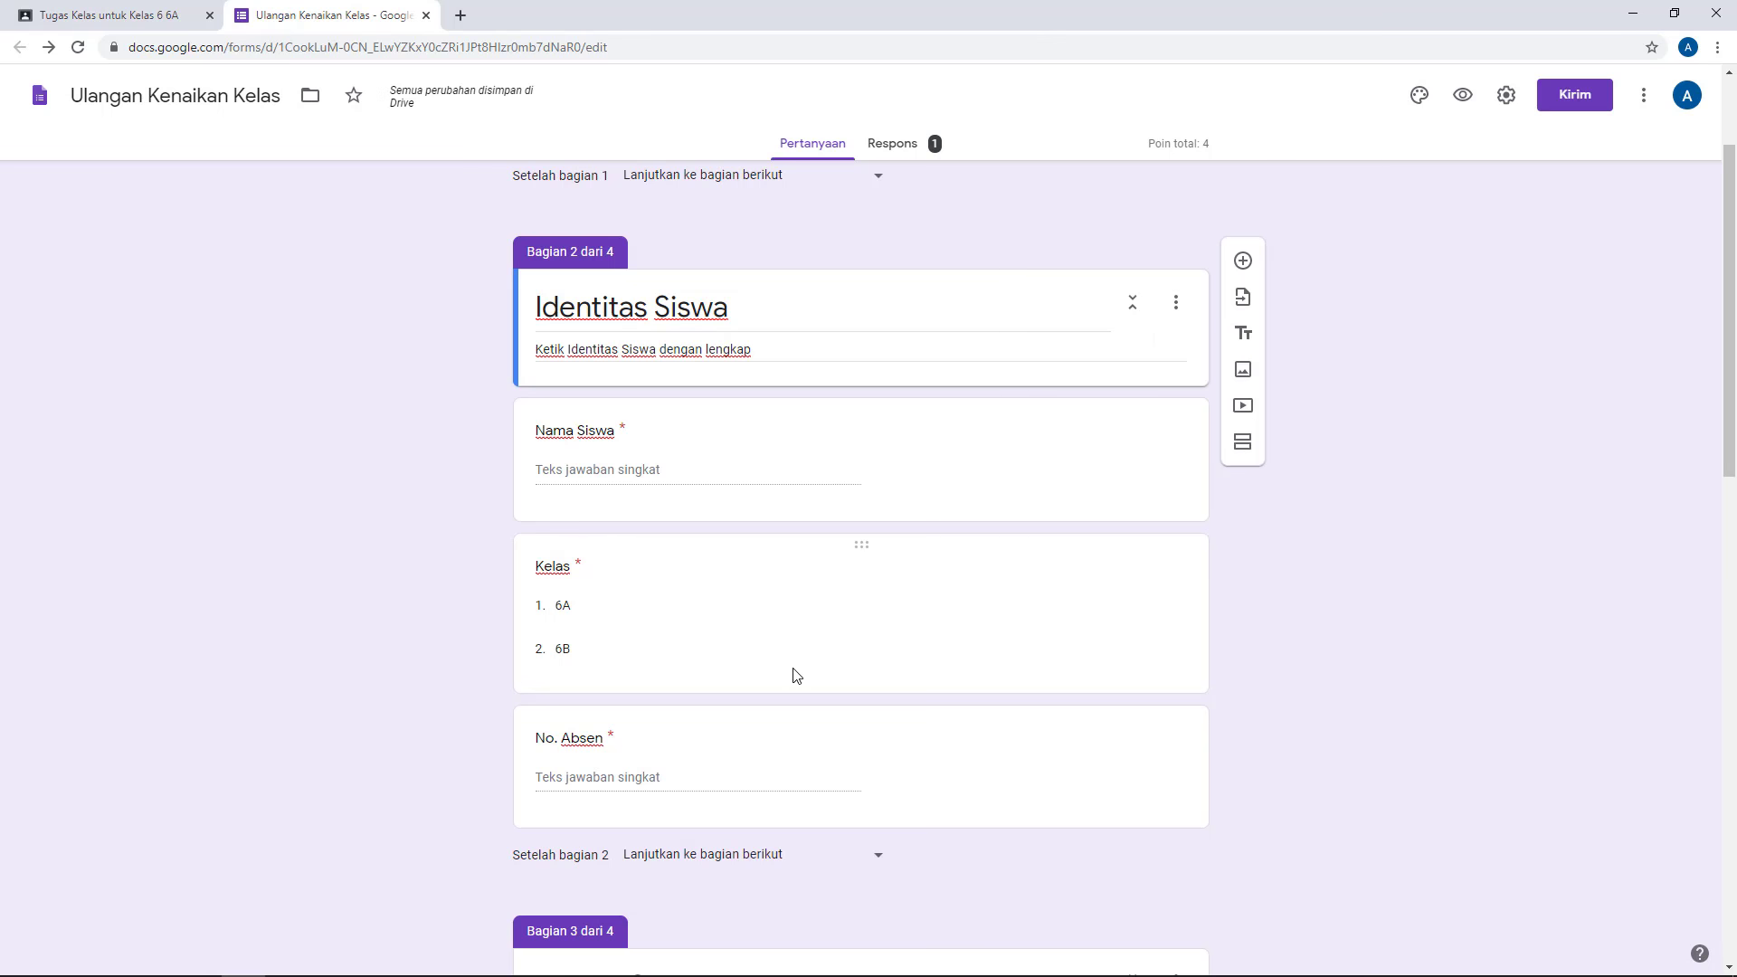
{"action": "scroll", "coordinate": [797, 675], "scroll_direction": "down", "scroll_amount": 5}
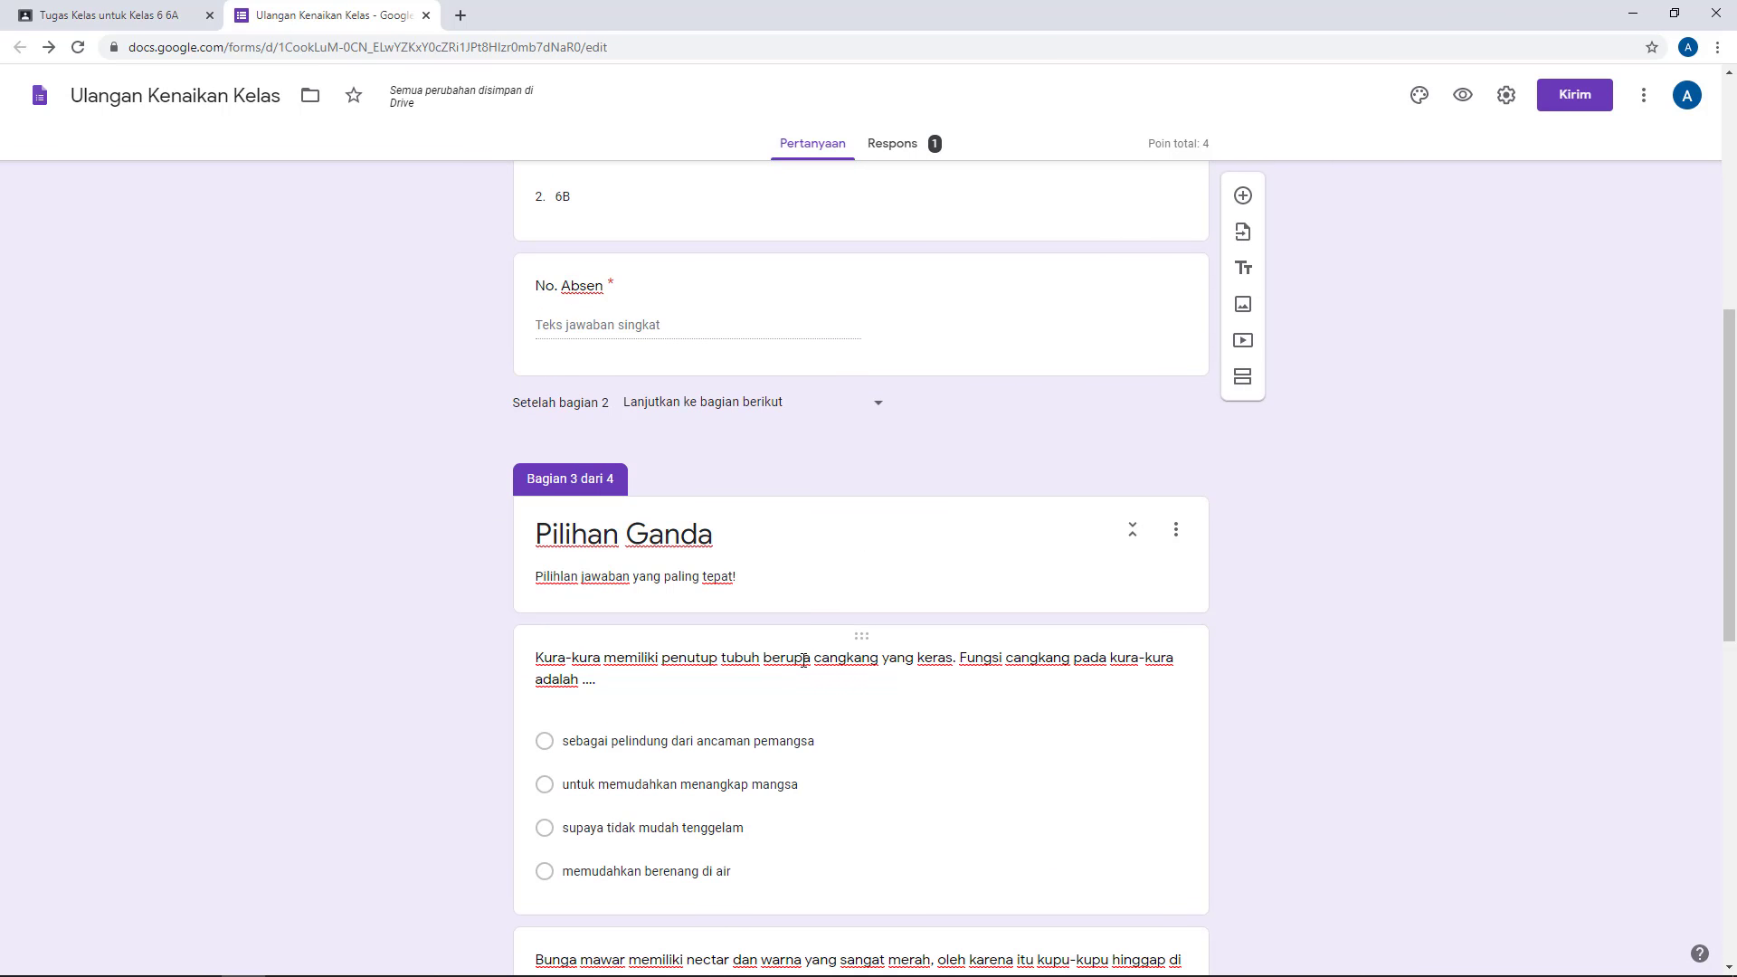
{"action": "scroll", "coordinate": [803, 660], "scroll_direction": "up", "scroll_amount": 5}
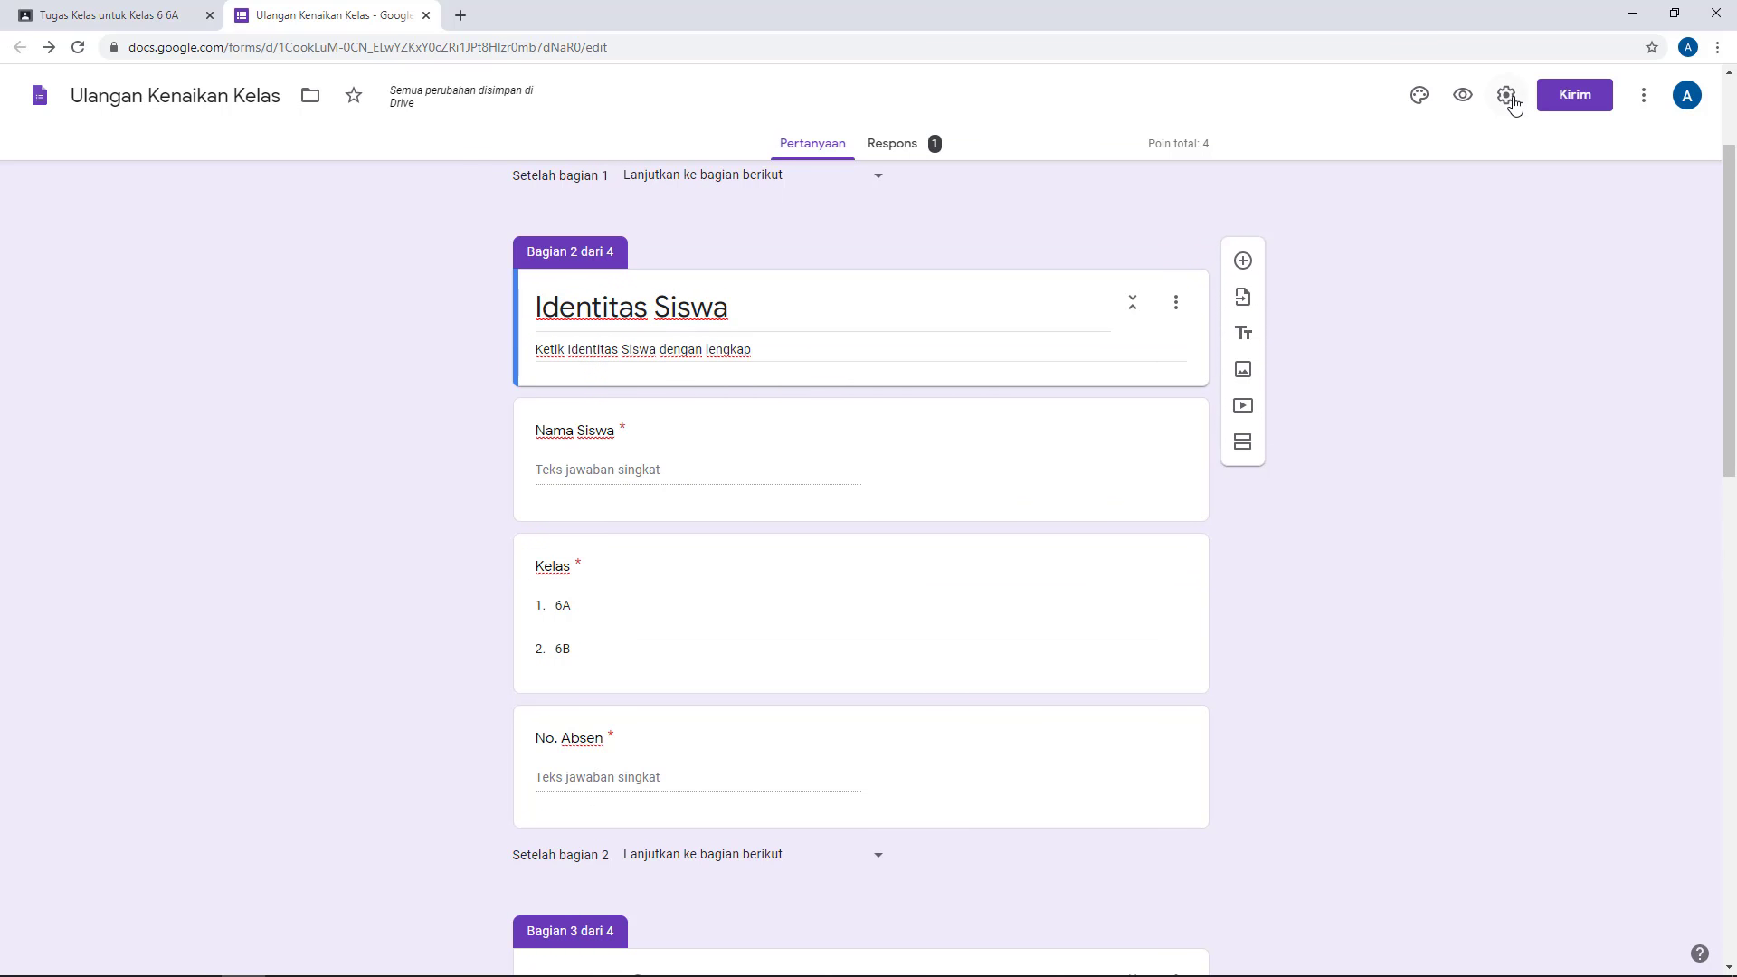
- Turn off "Acak urutan pertanyaan" in the form's presentation settings and save the settings
{"action": "left_click", "coordinate": [1508, 98]}
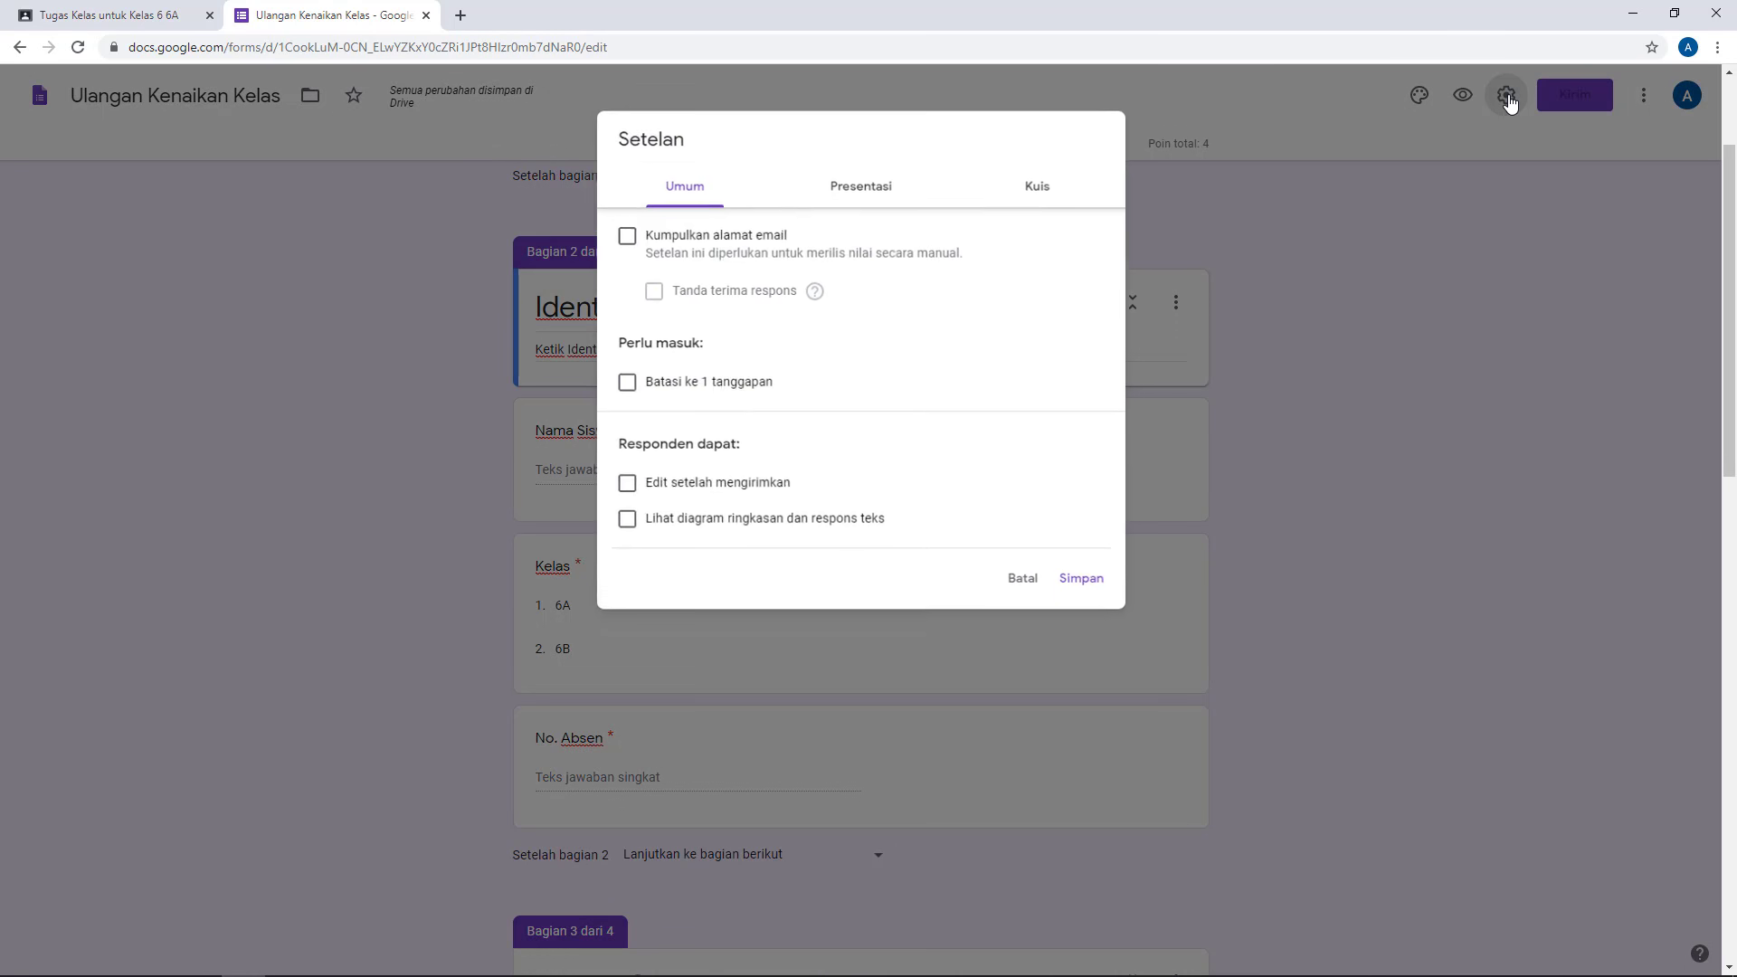
{"action": "left_click", "coordinate": [882, 200]}
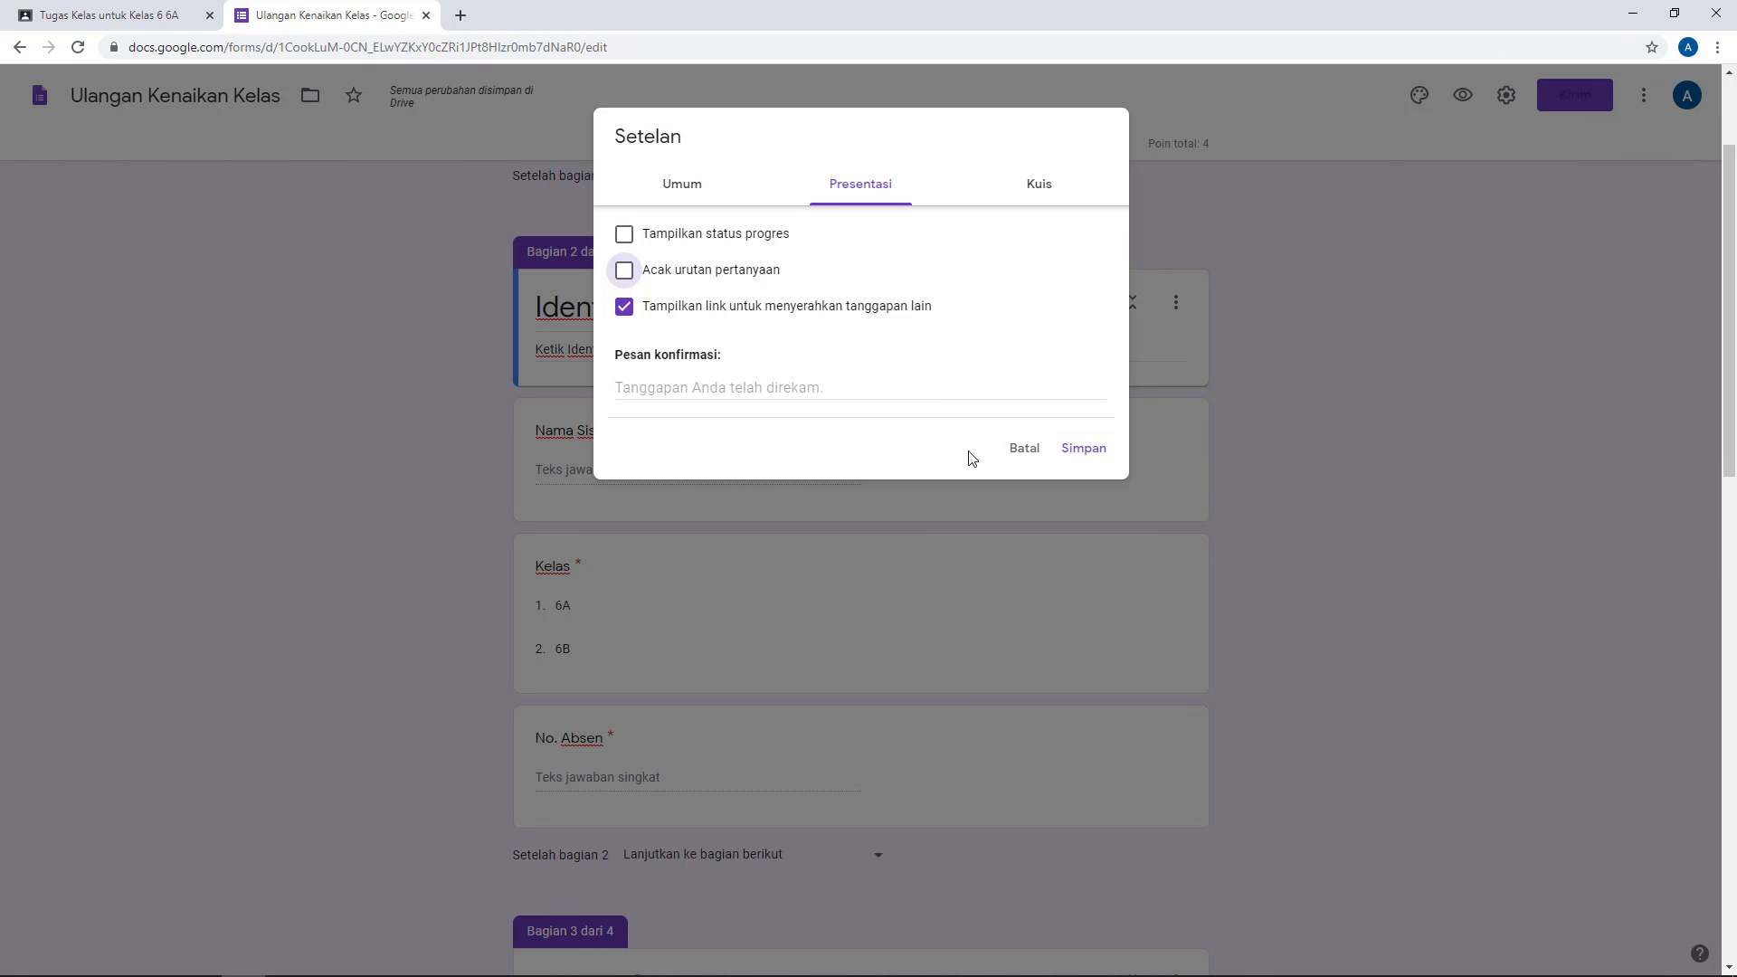
{"action": "left_click", "coordinate": [1082, 449]}
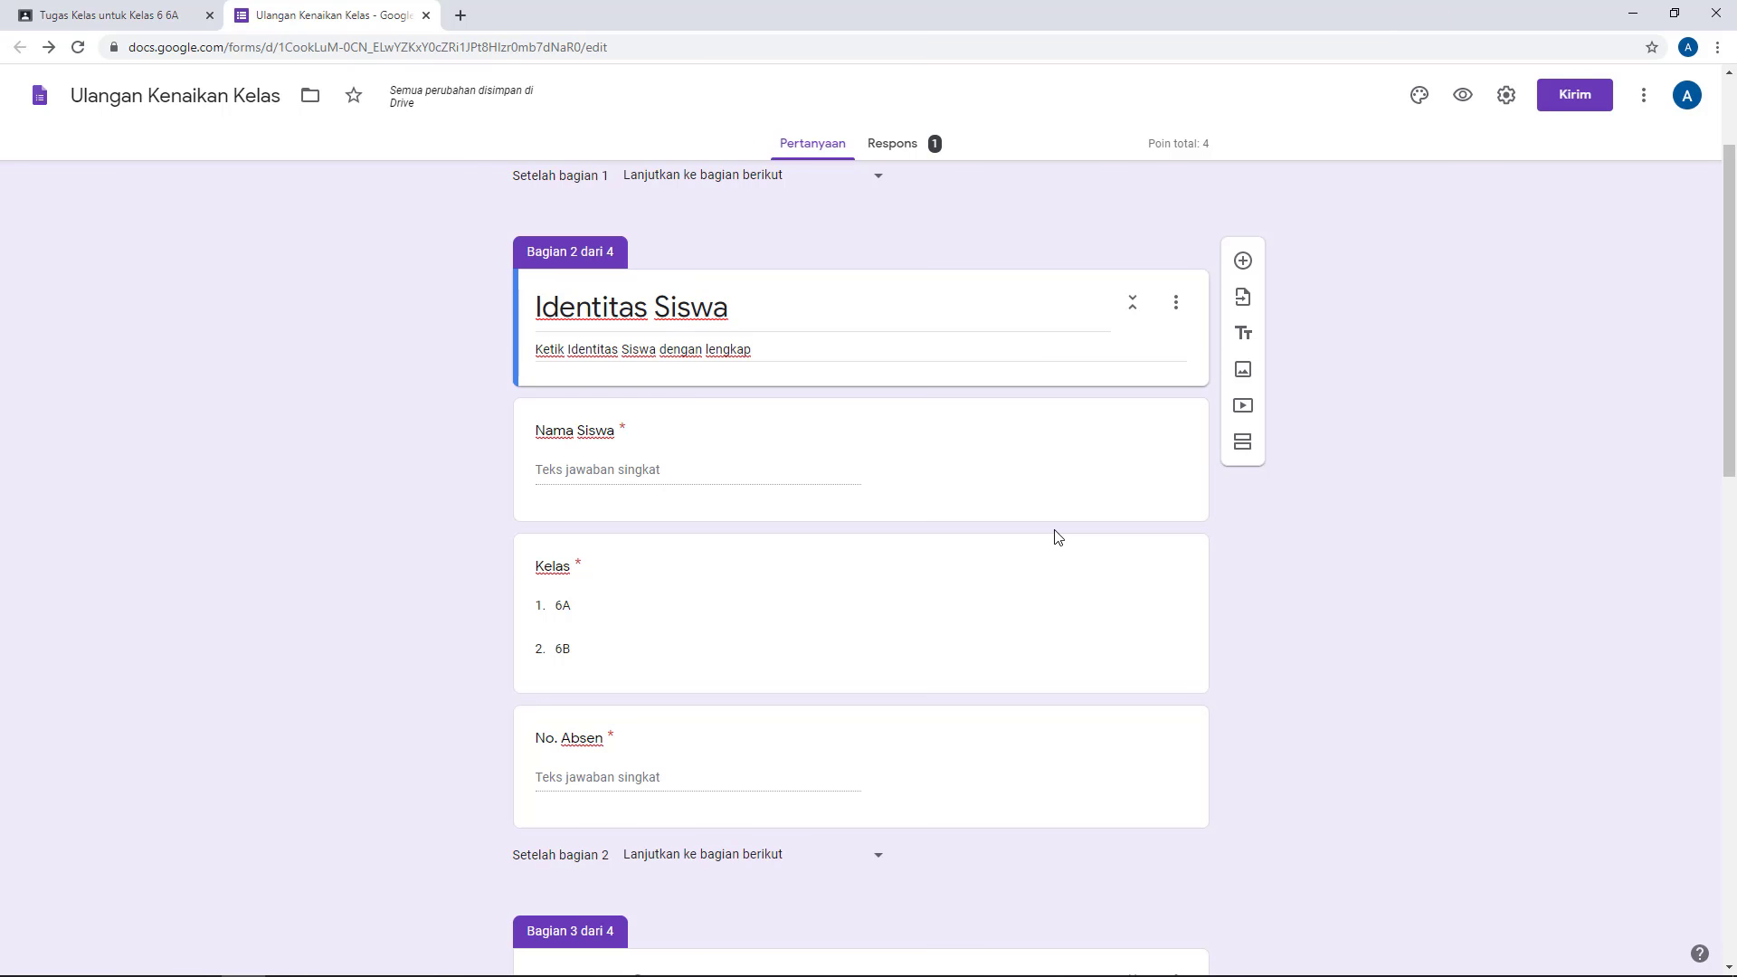
- Return to the Classroom assignment, check its recipients, and set the deadline to 11 Mei 2020 at 10.00
{"action": "left_click", "coordinate": [426, 15]}
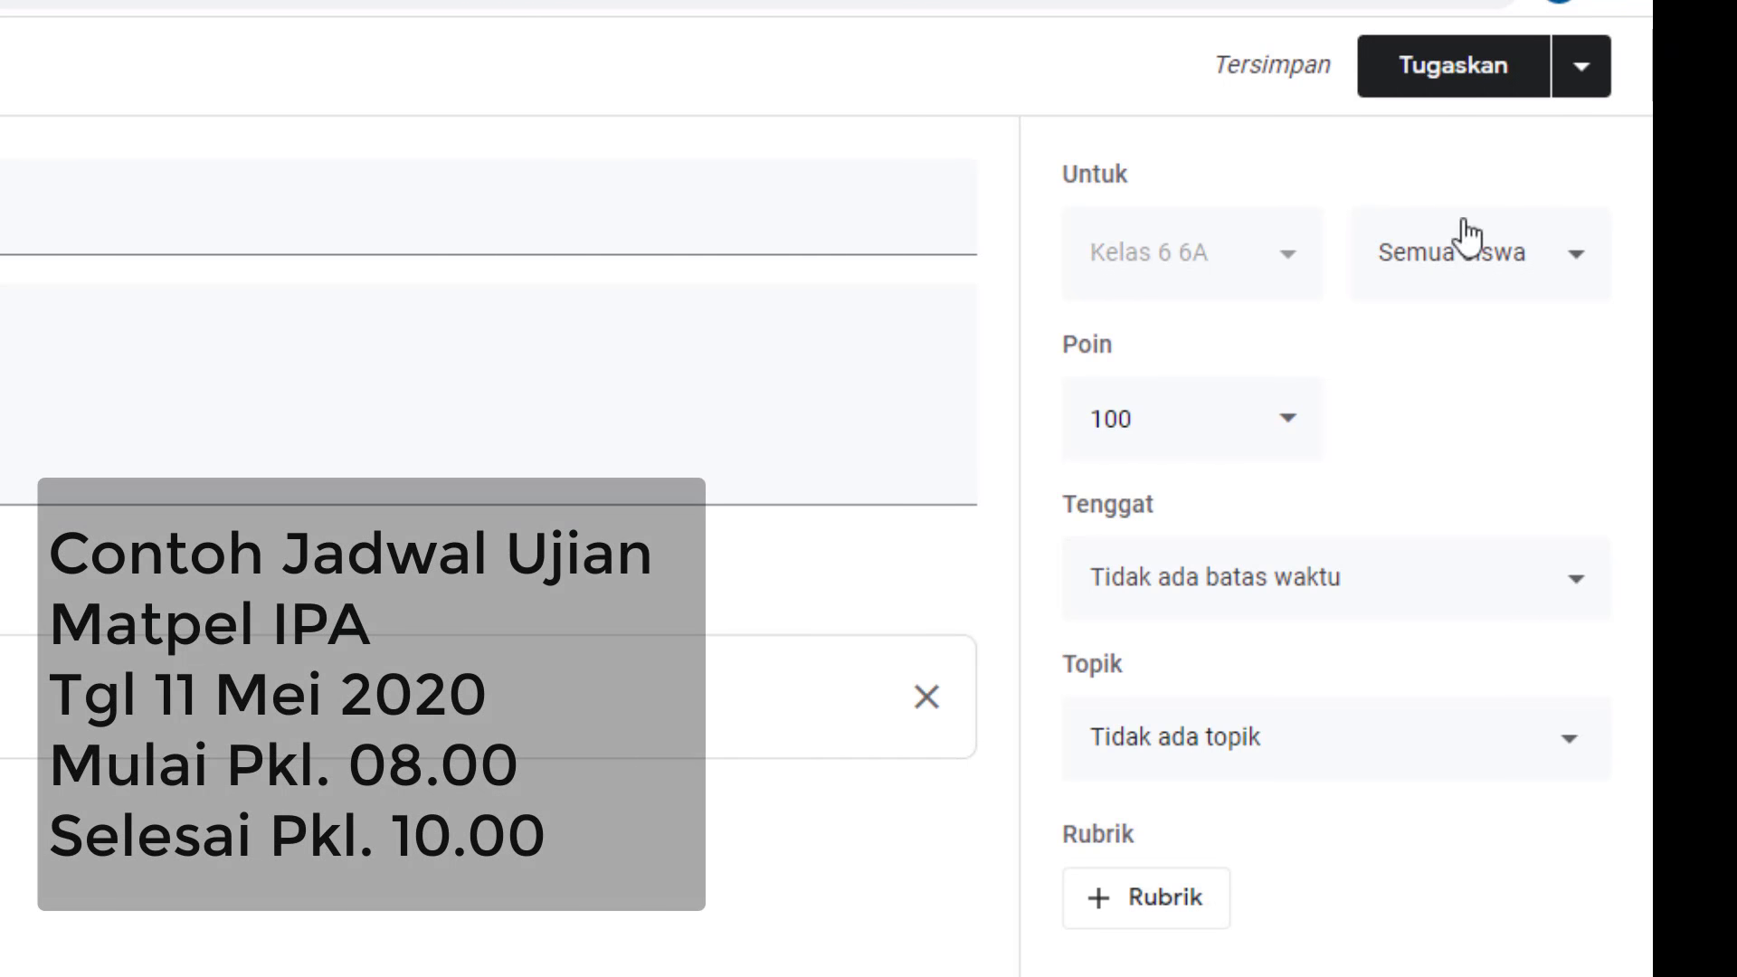
{"action": "left_click", "coordinate": [1585, 262]}
{"action": "left_click", "coordinate": [1602, 150]}
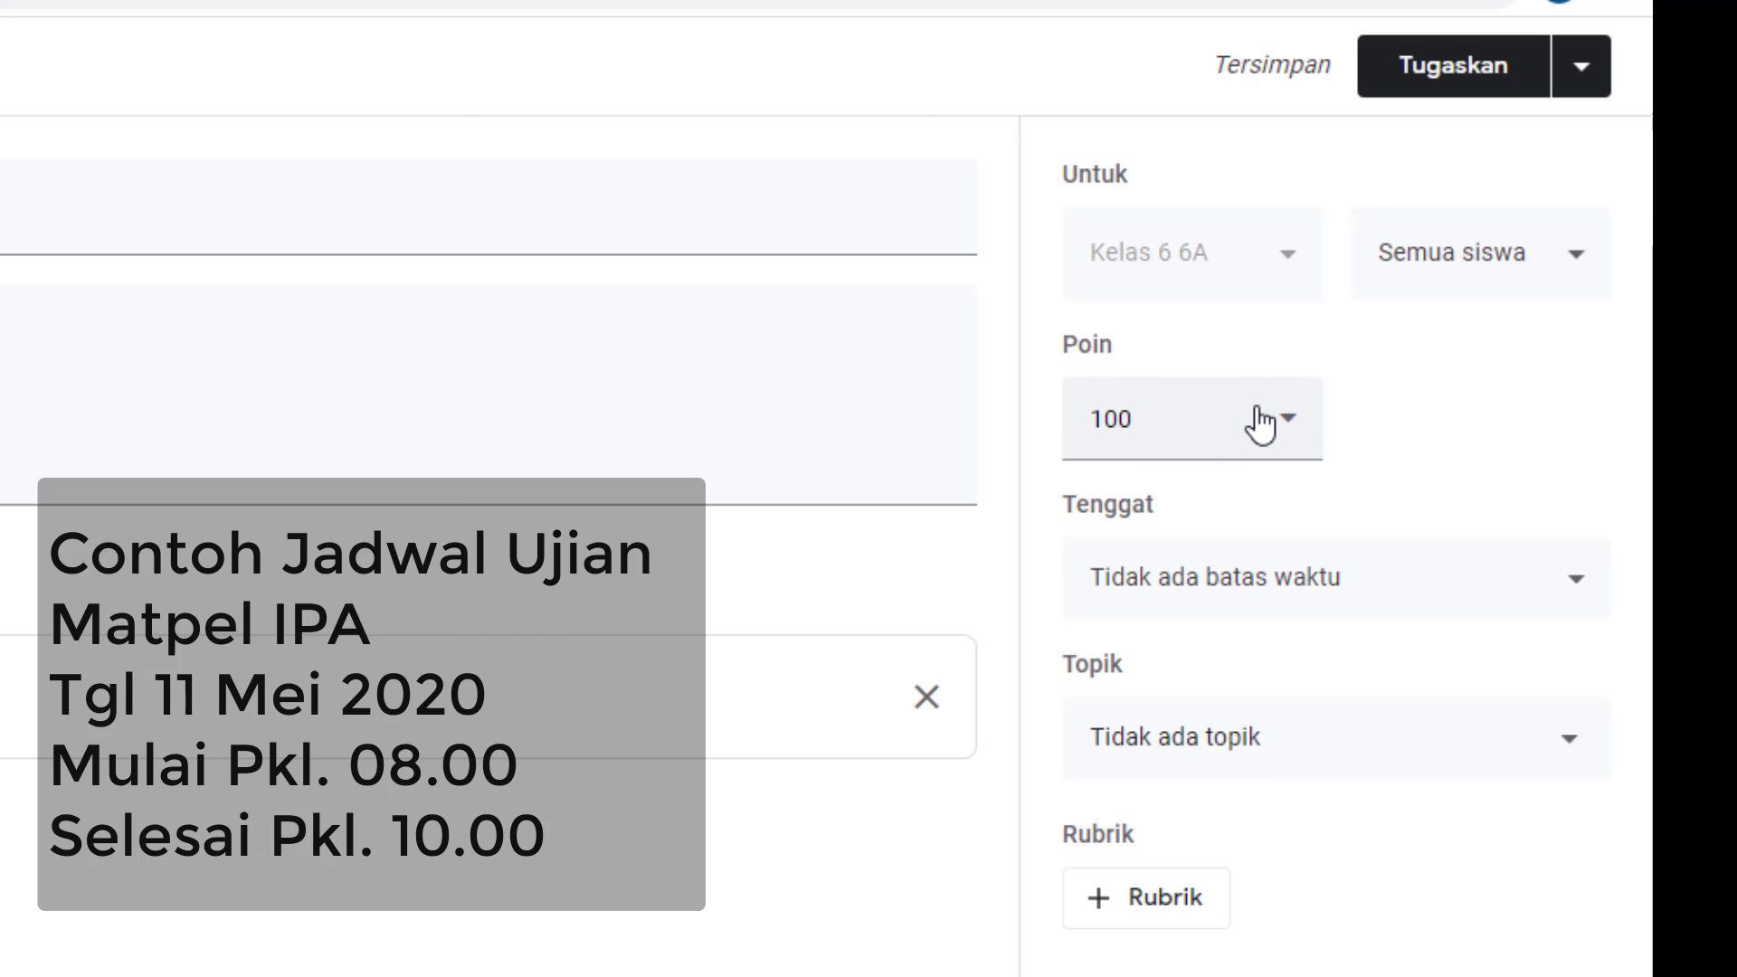
{"action": "left_click", "coordinate": [1577, 588]}
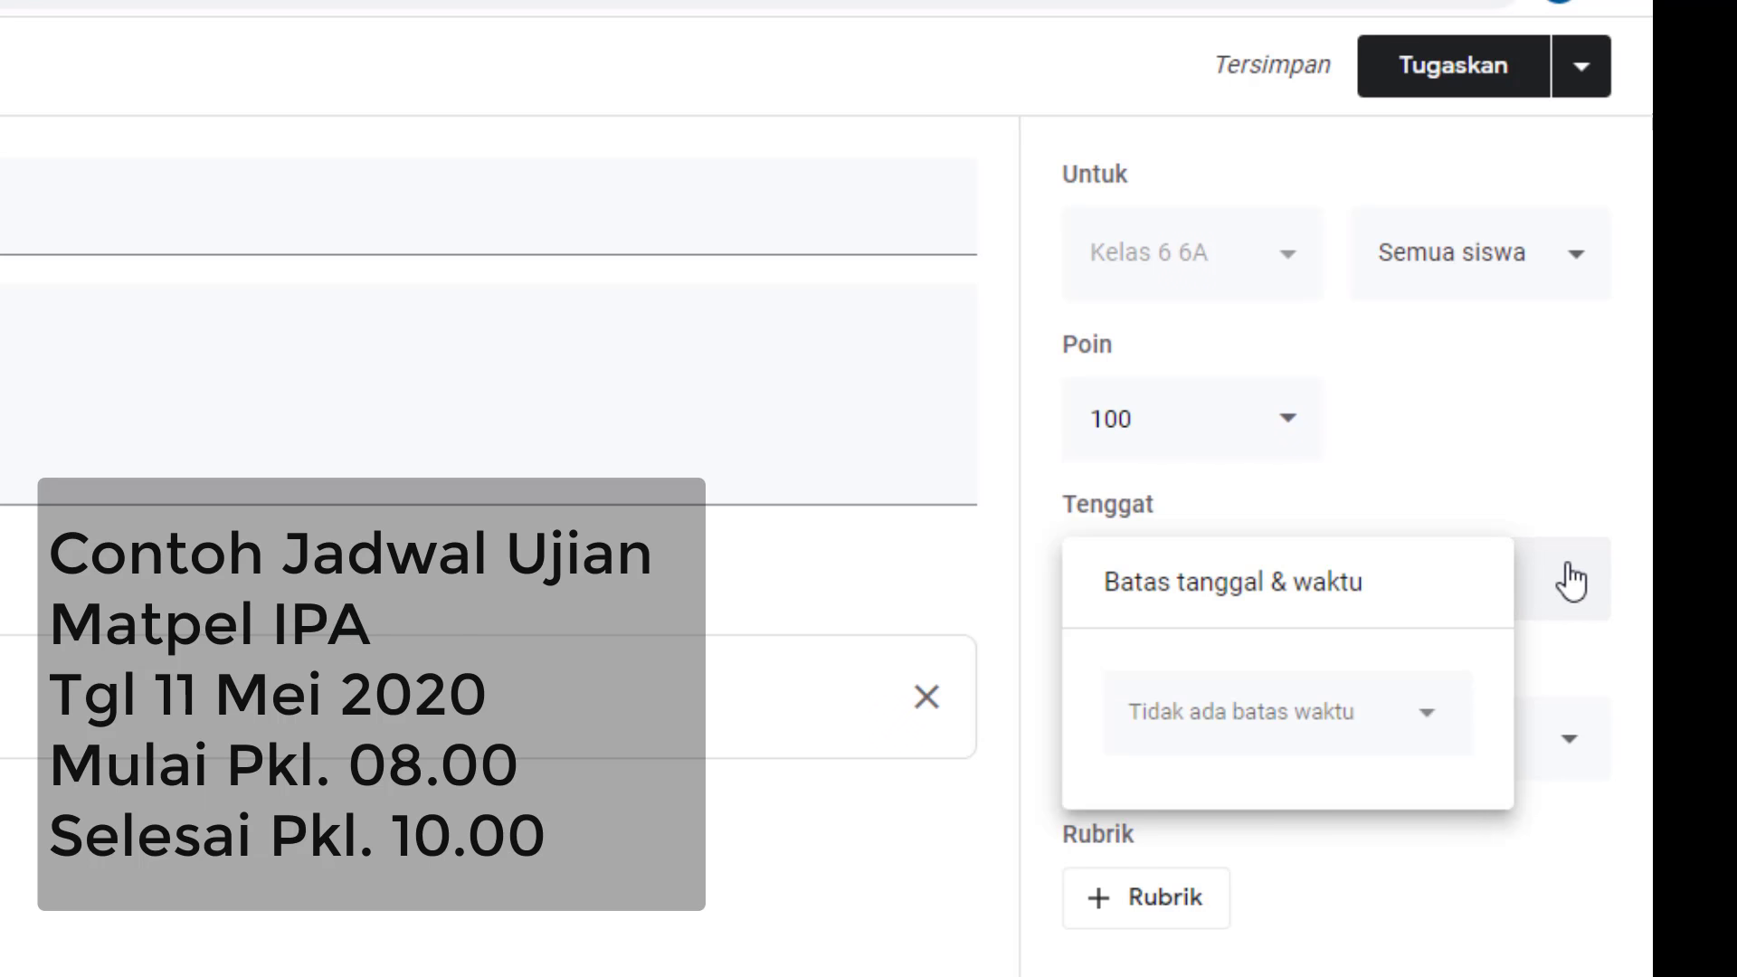
{"action": "left_click", "coordinate": [1426, 713]}
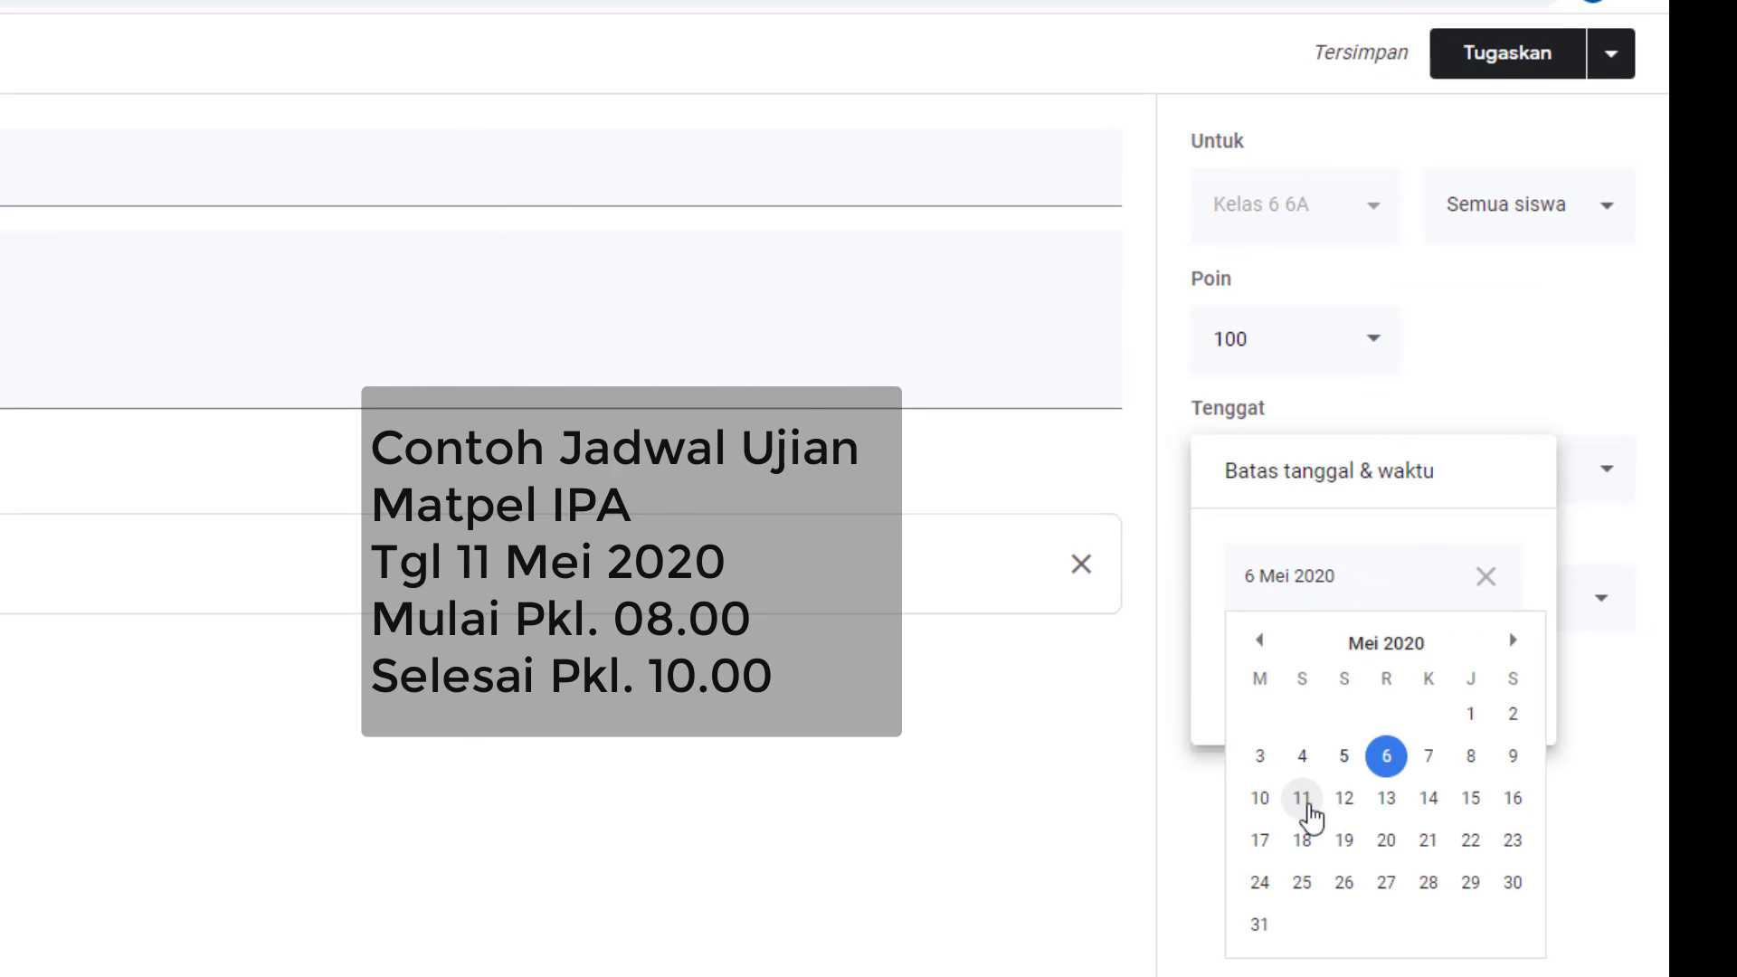
{"action": "left_click", "coordinate": [1303, 800]}
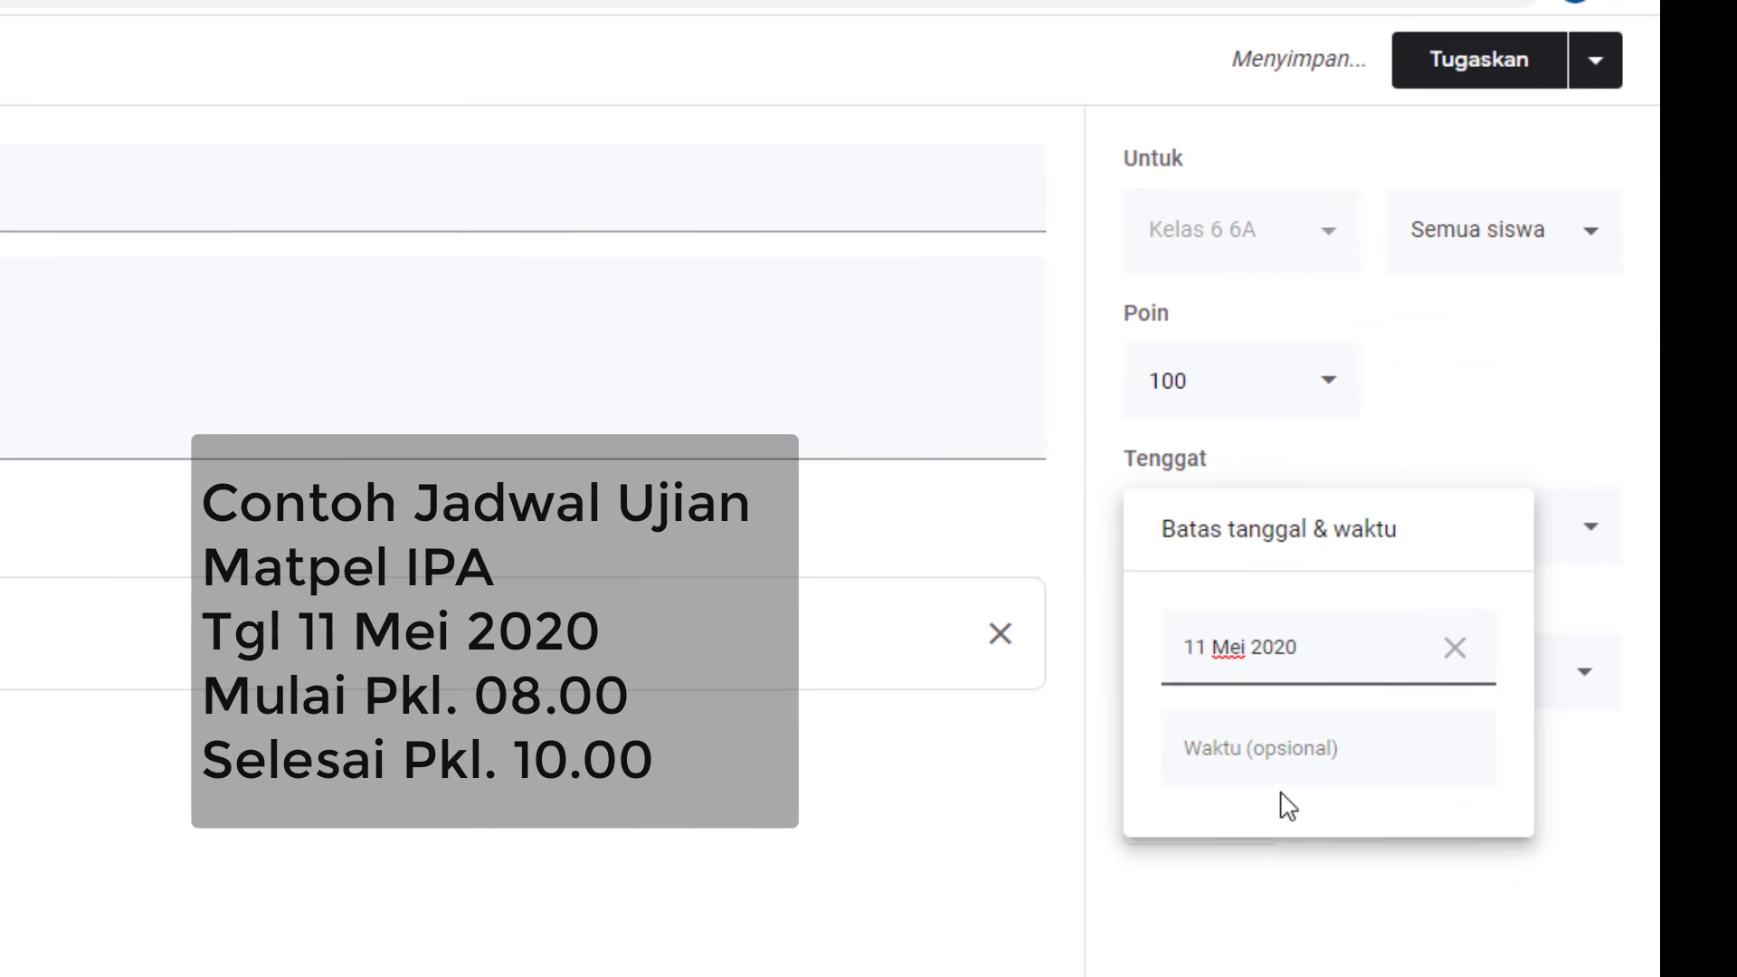
{"action": "left_click", "coordinate": [1303, 820]}
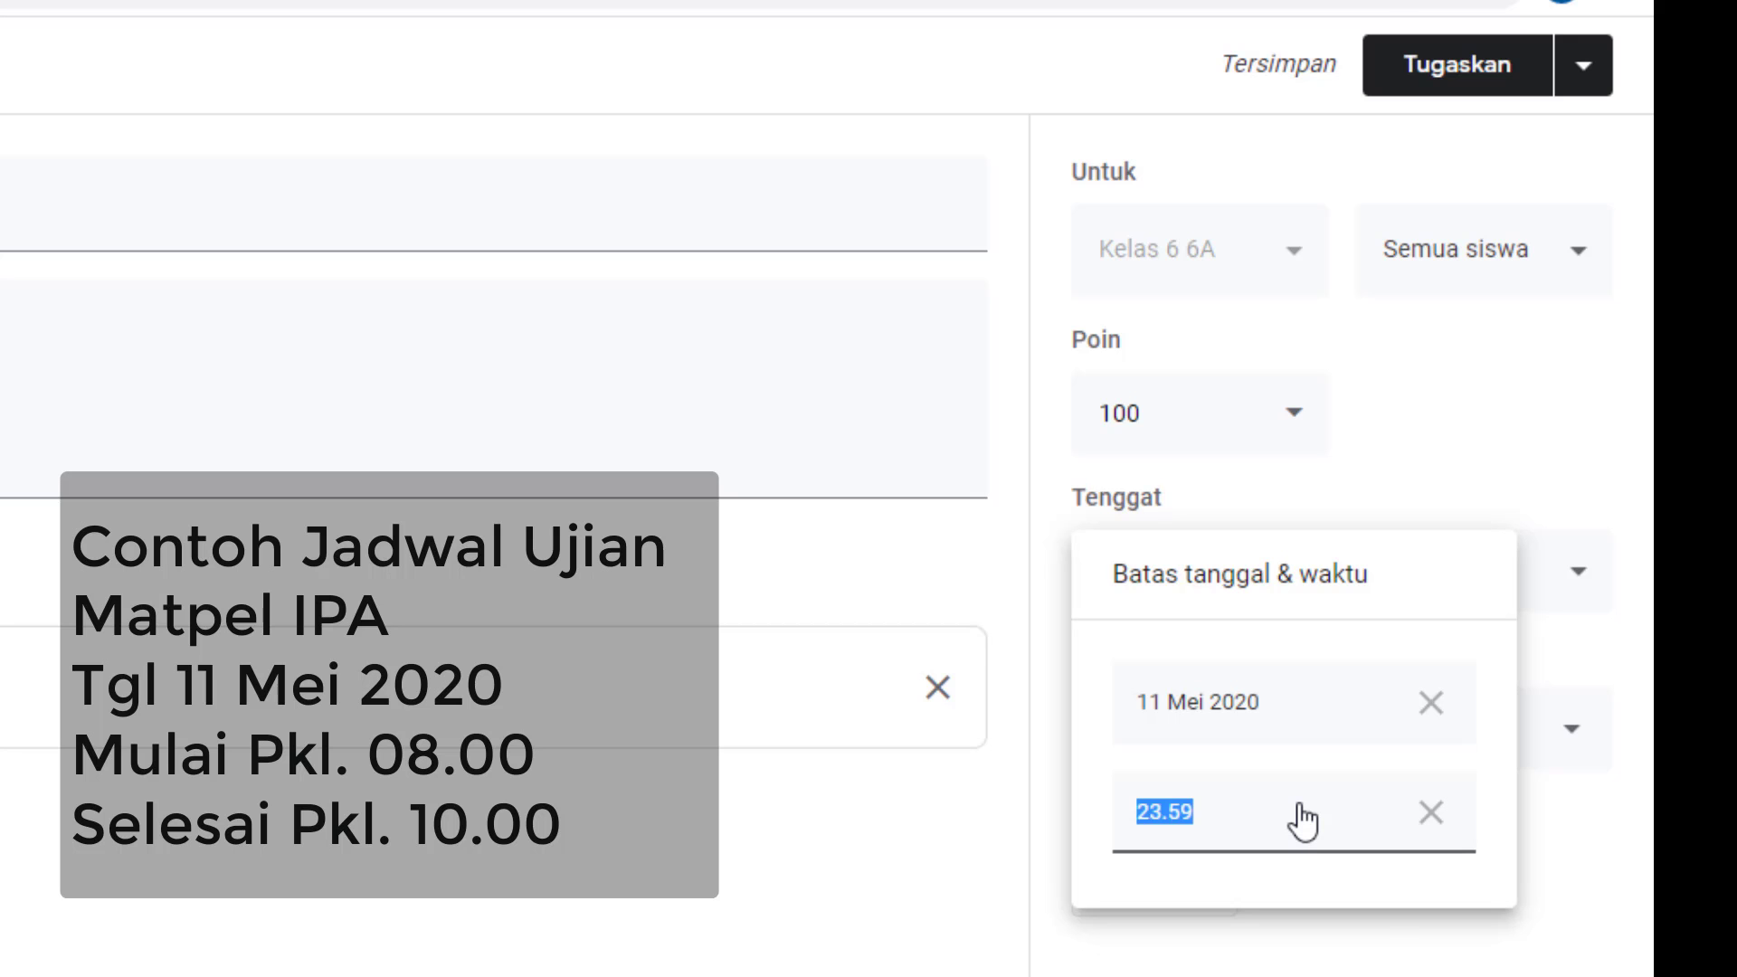
{"action": "type", "text": "10.00"}
{"action": "left_click", "coordinate": [1267, 972]}
- Create the topic "UKK IPA" for the assignment
{"action": "left_click", "coordinate": [1336, 755]}
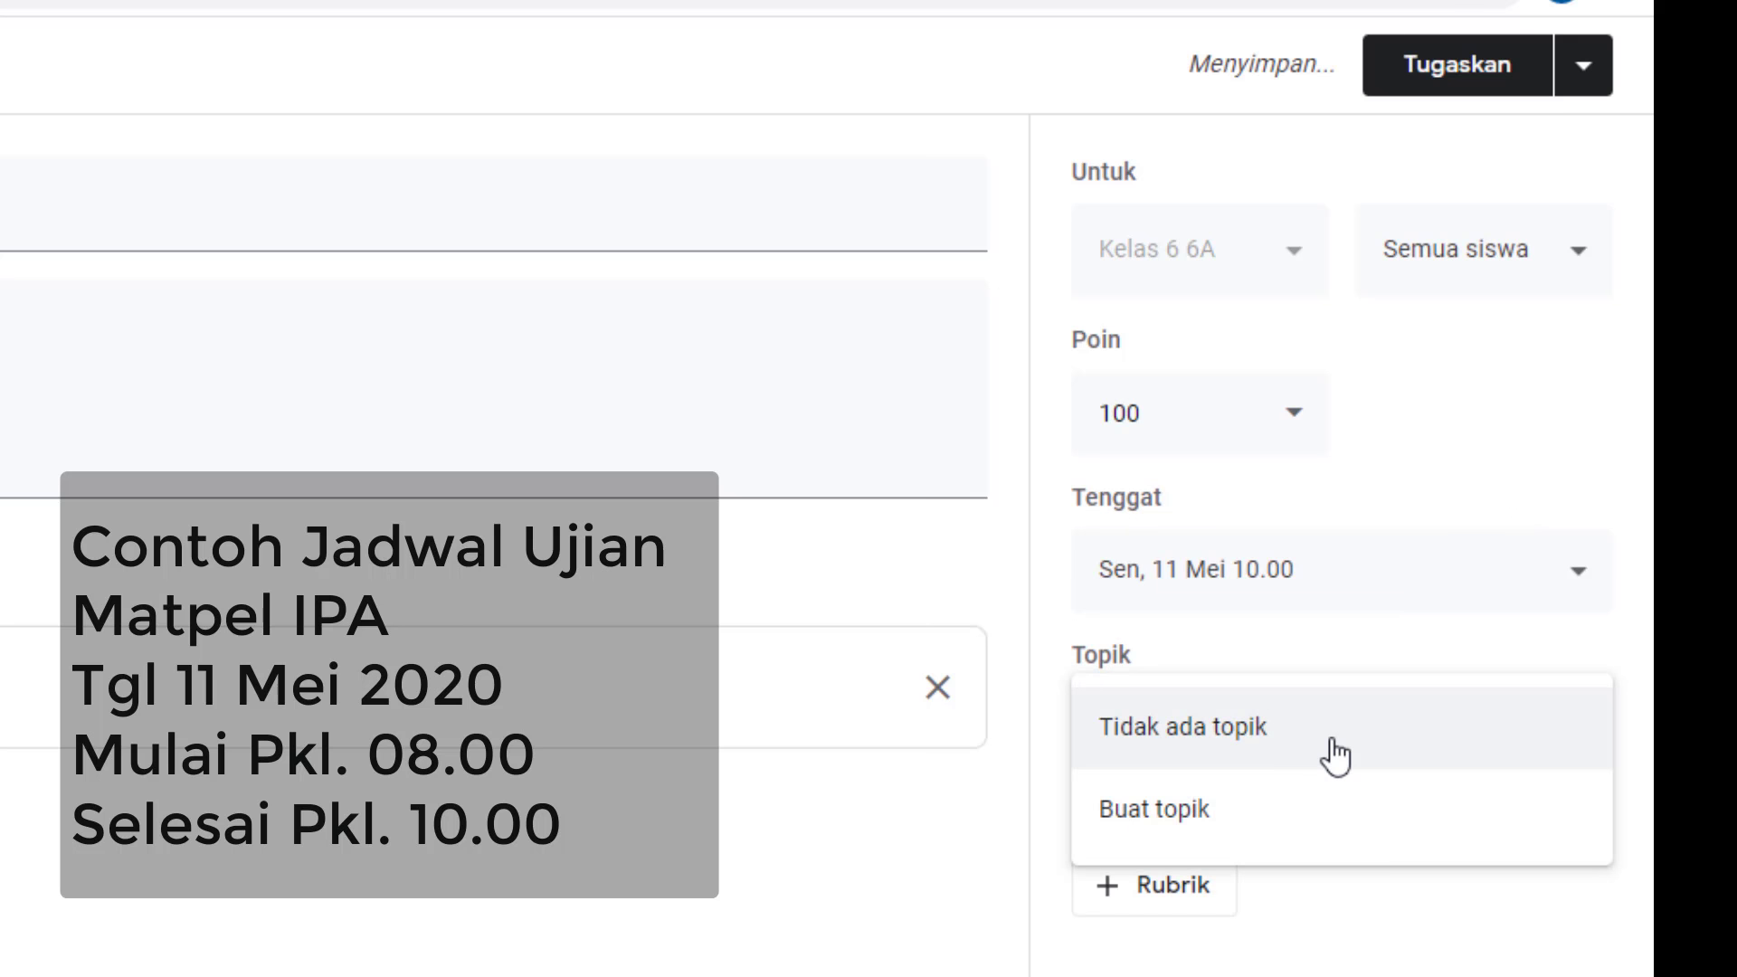
{"action": "left_click", "coordinate": [1279, 831]}
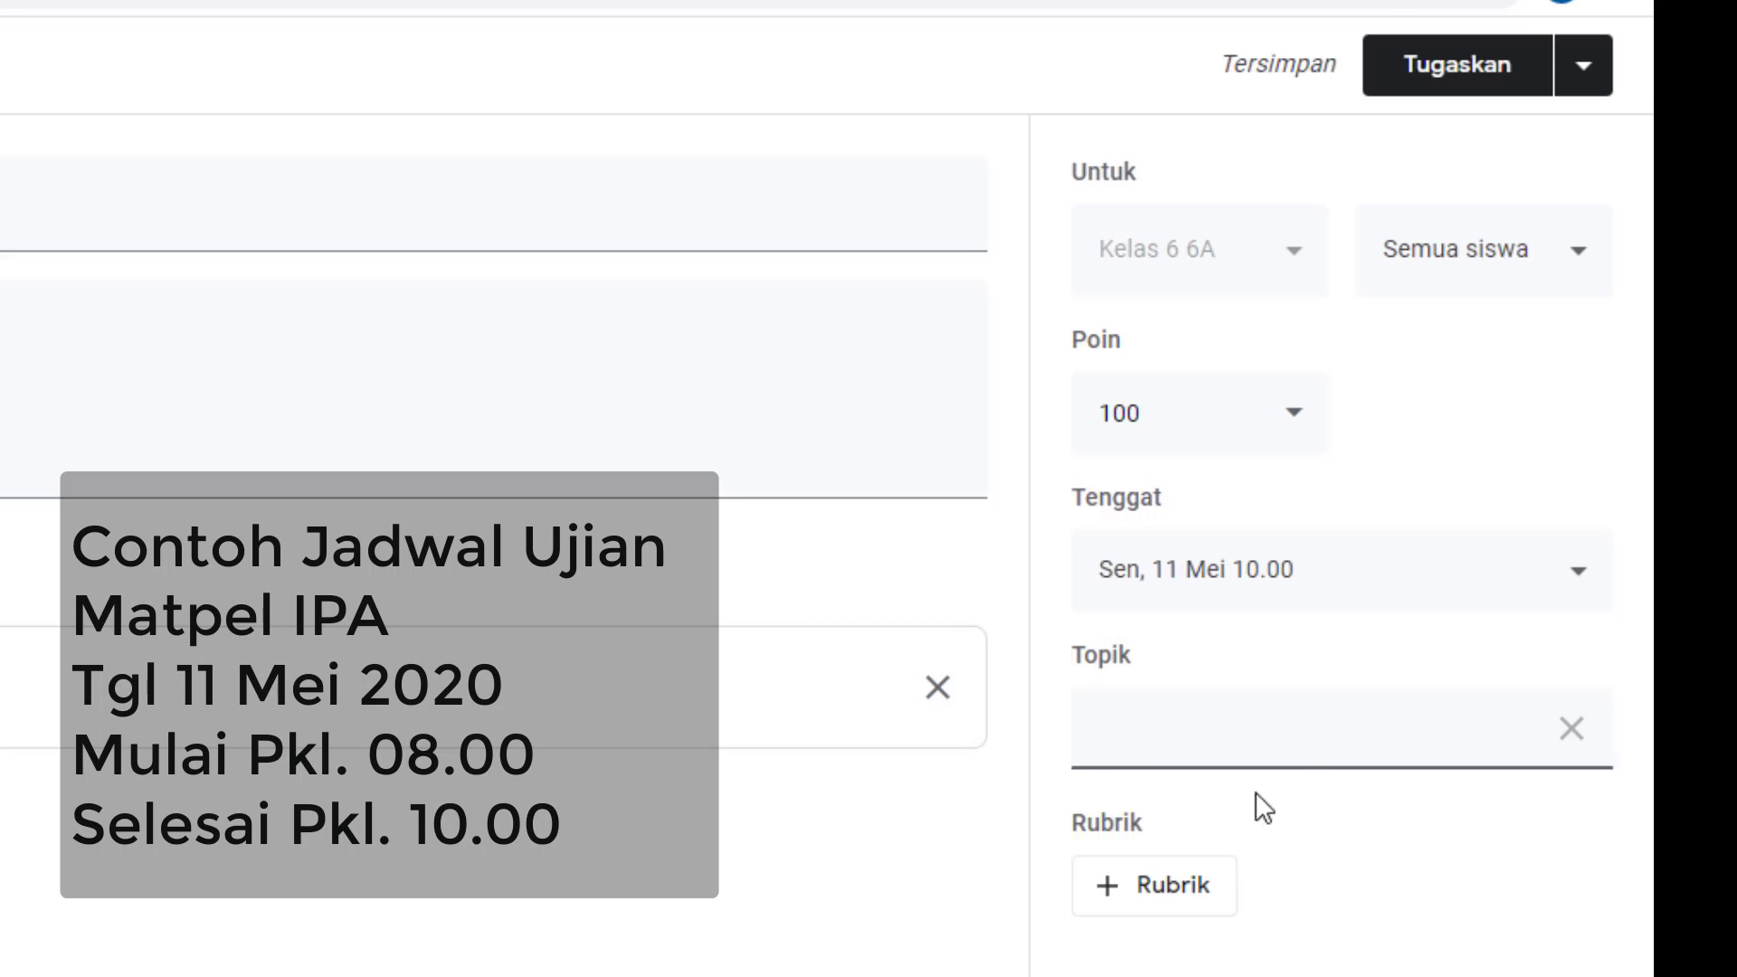
{"action": "type", "text": "UKK IPA"}
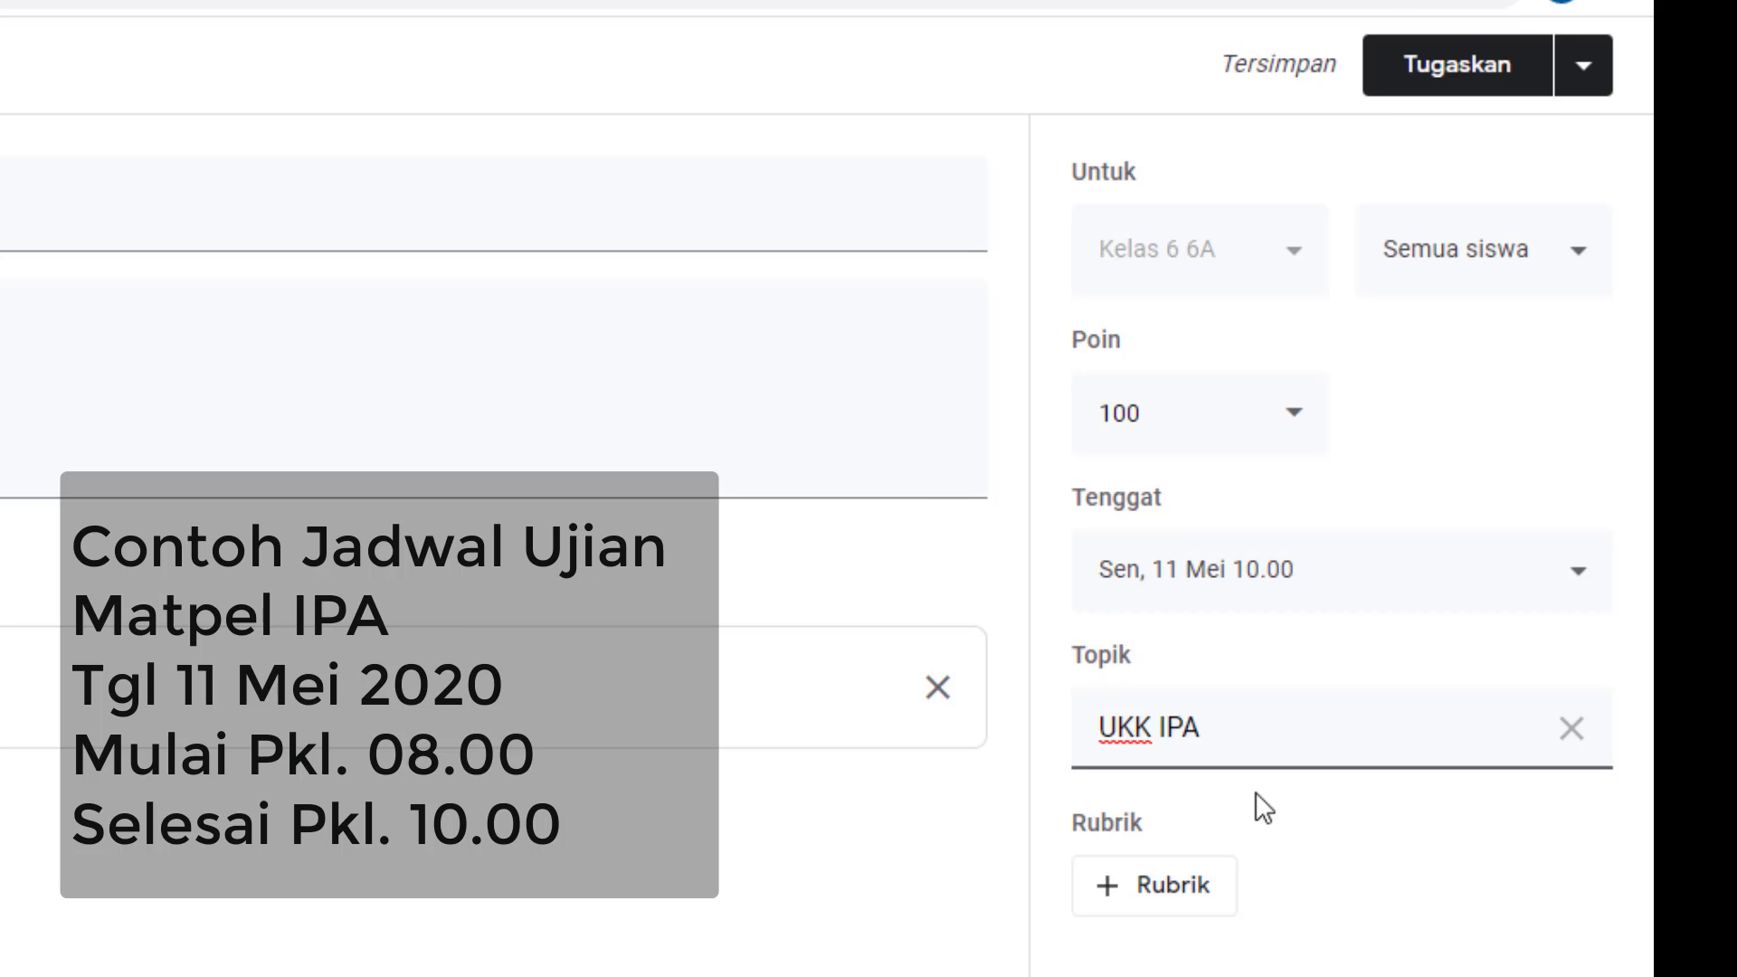
- Schedule the assignment for 11 Mei 2020 at 08.00
{"action": "left_click", "coordinate": [1585, 68]}
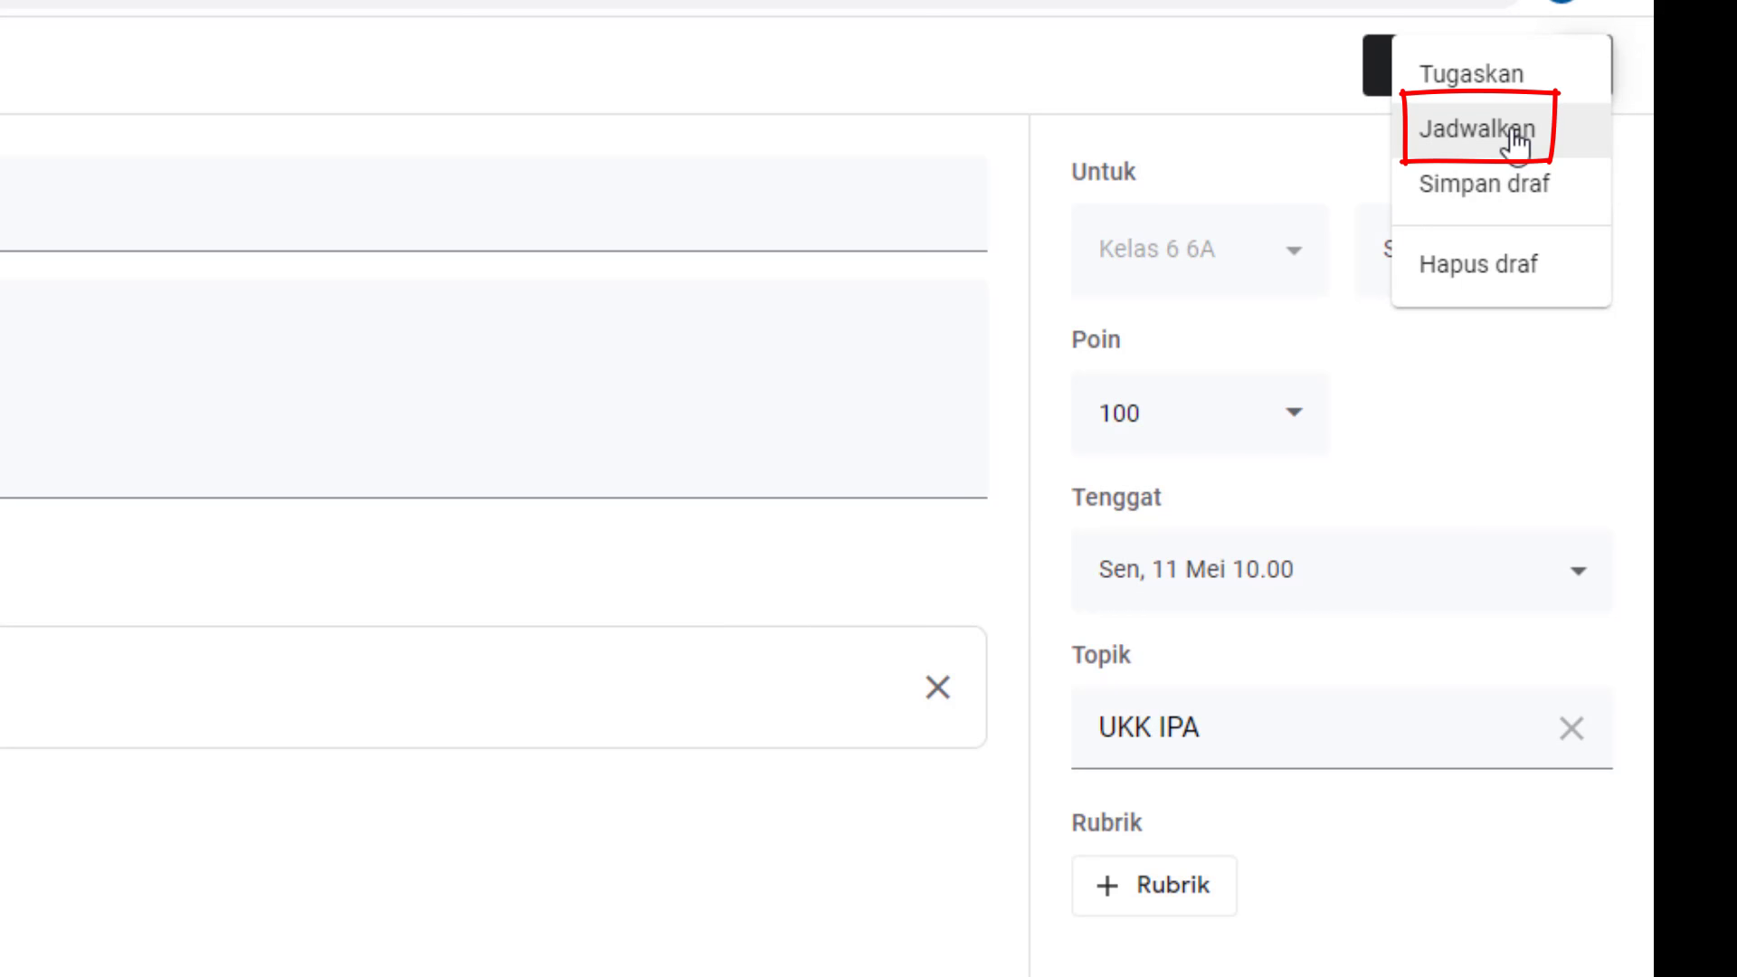
{"action": "left_click", "coordinate": [1513, 136]}
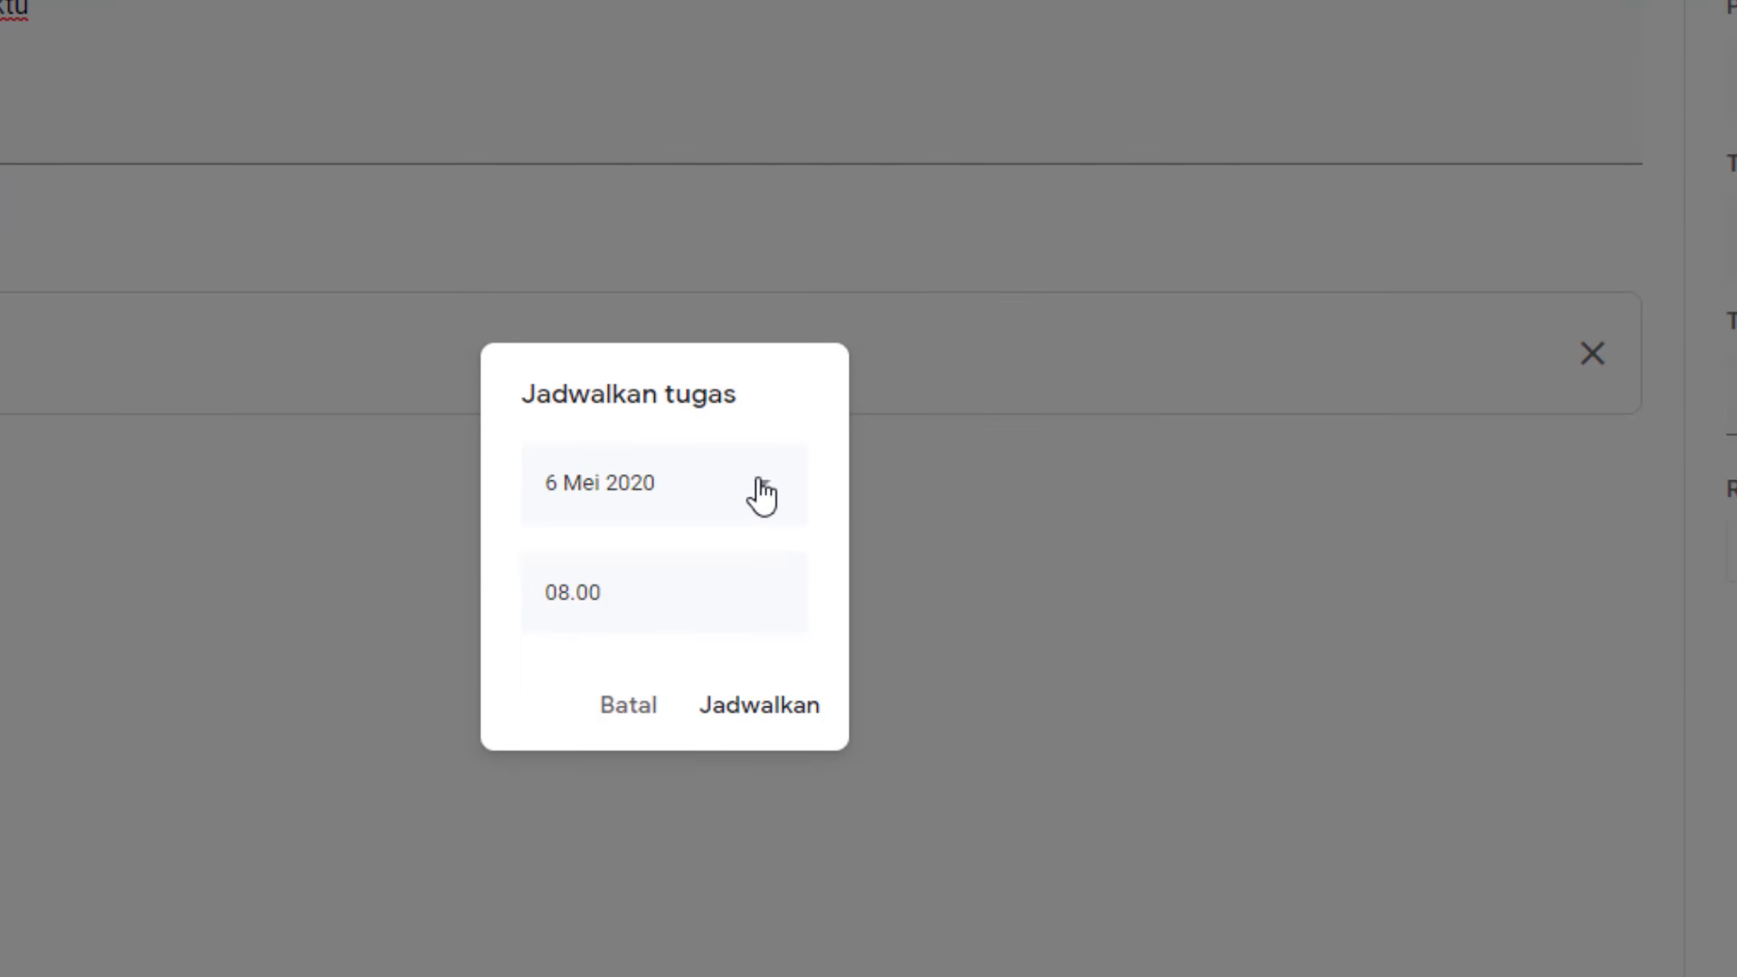
{"action": "left_click", "coordinate": [763, 489]}
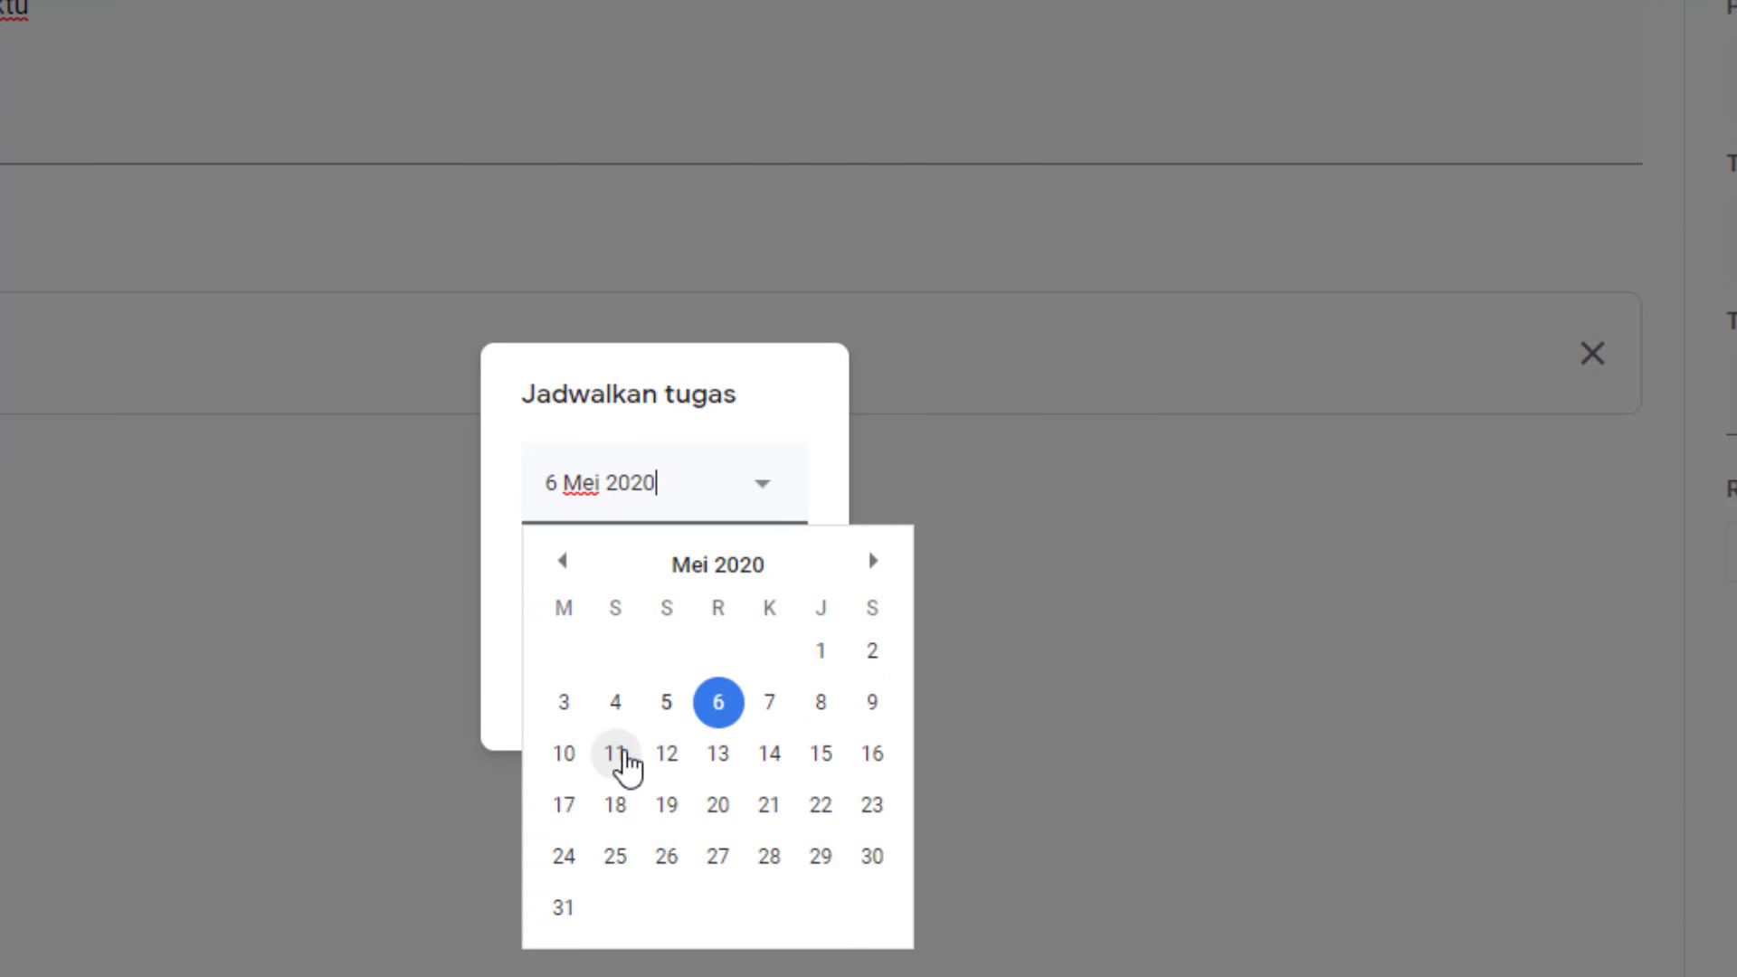
{"action": "left_click", "coordinate": [622, 749]}
{"action": "left_click", "coordinate": [647, 593]}
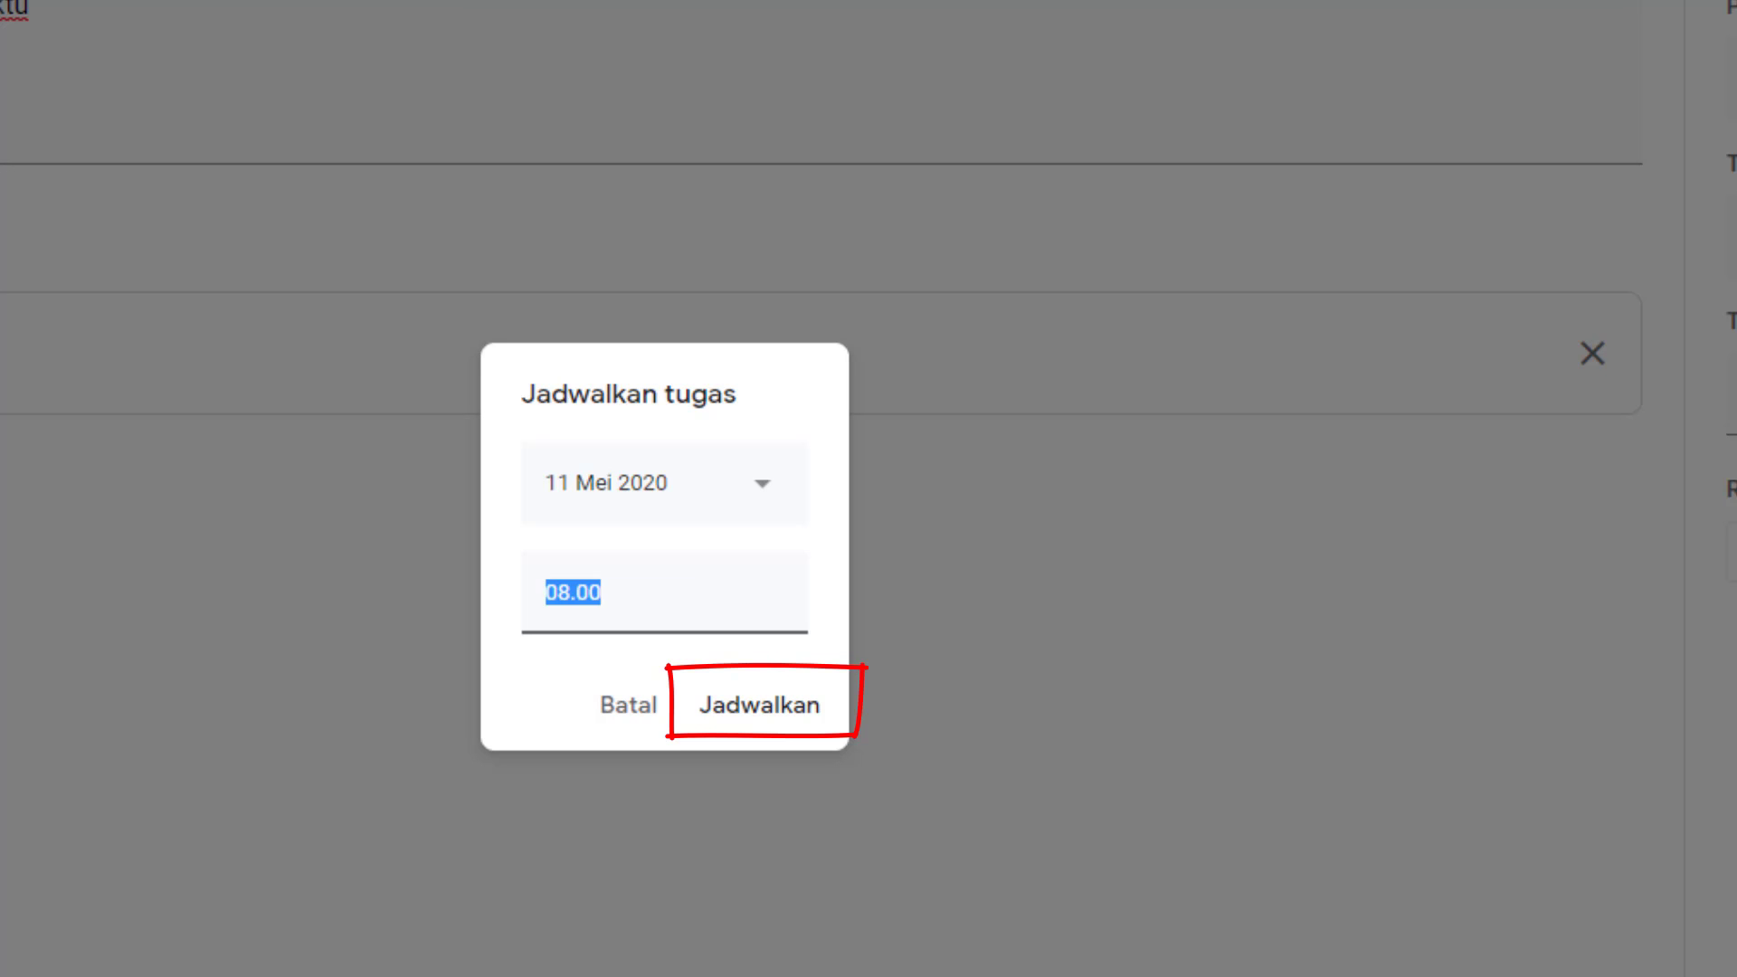
{"action": "left_click", "coordinate": [790, 723]}
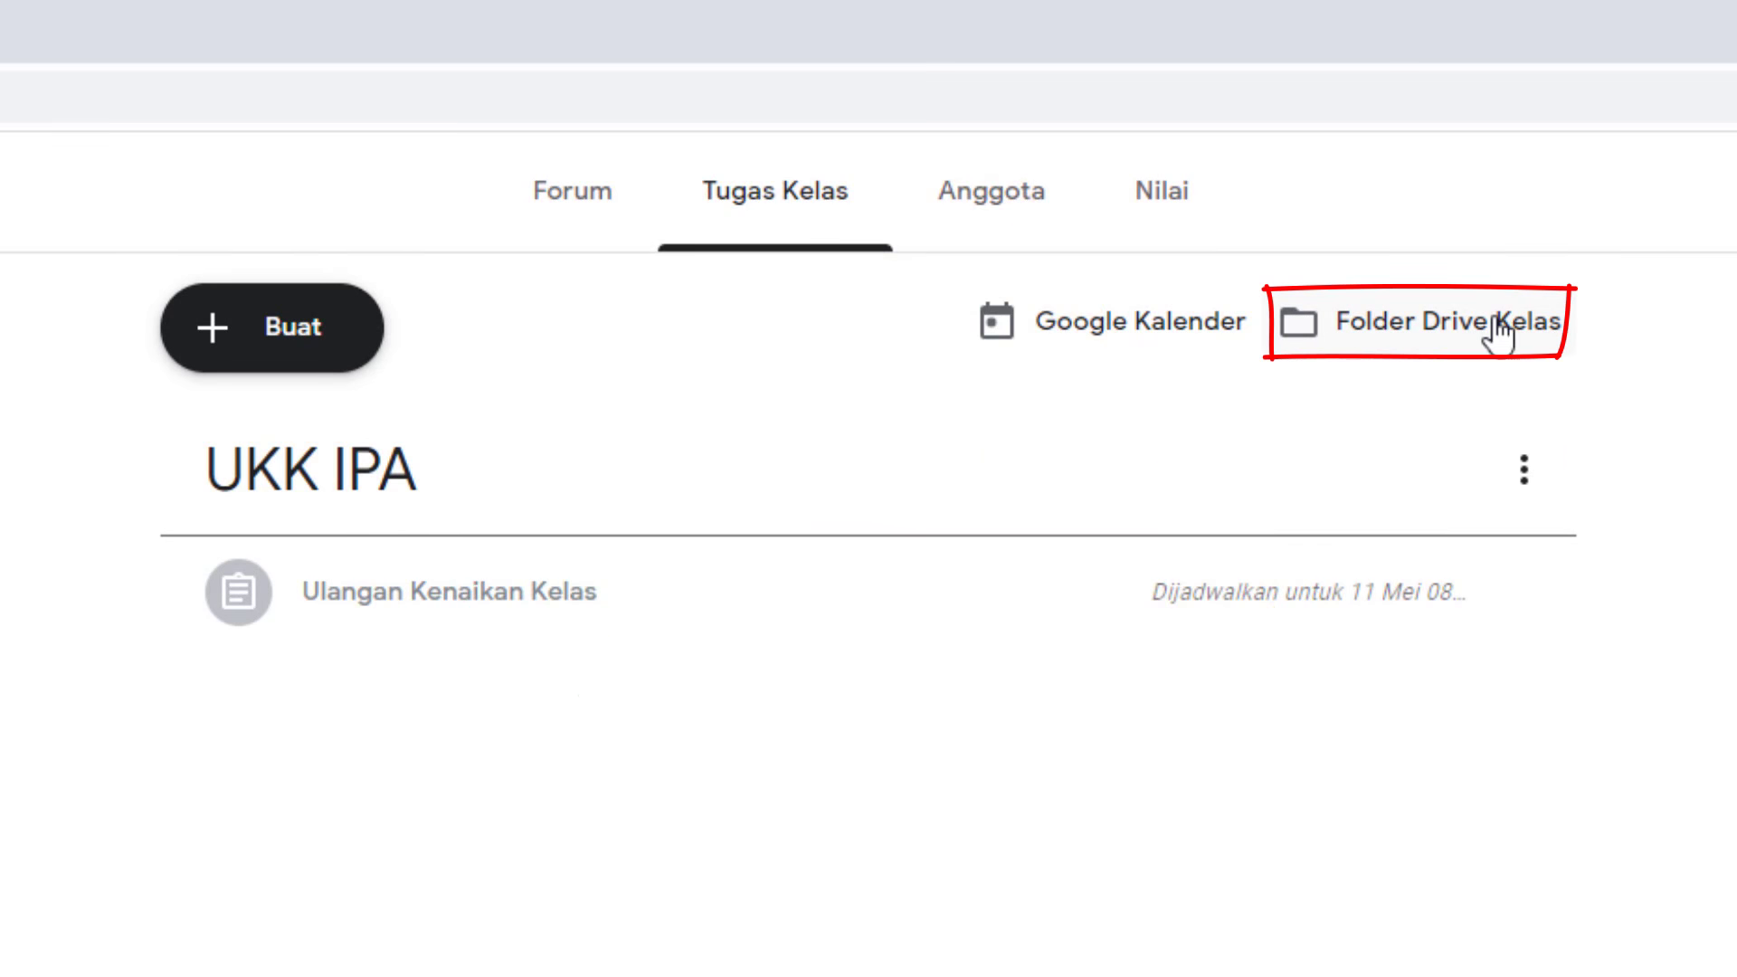
- Open the class Drive folder, look through the Ulangan Kenaikan Kelas form stored there, and close the form
{"action": "left_click", "coordinate": [1507, 331]}
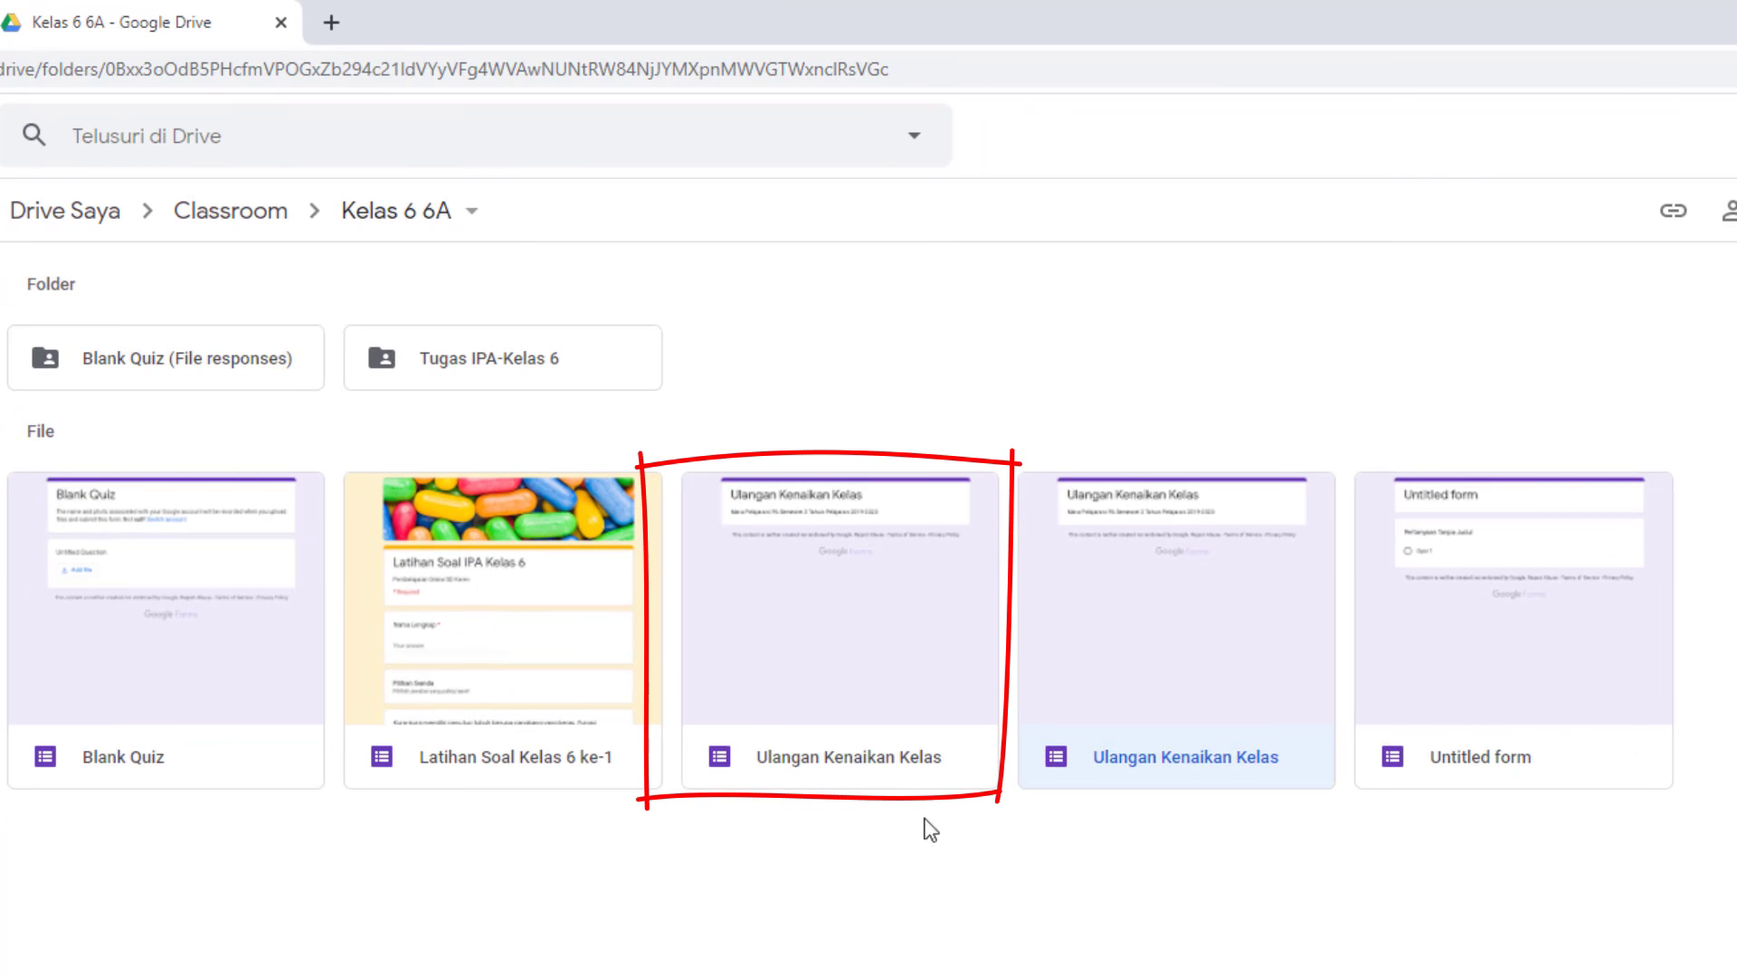
{"action": "double_click", "coordinate": [905, 671]}
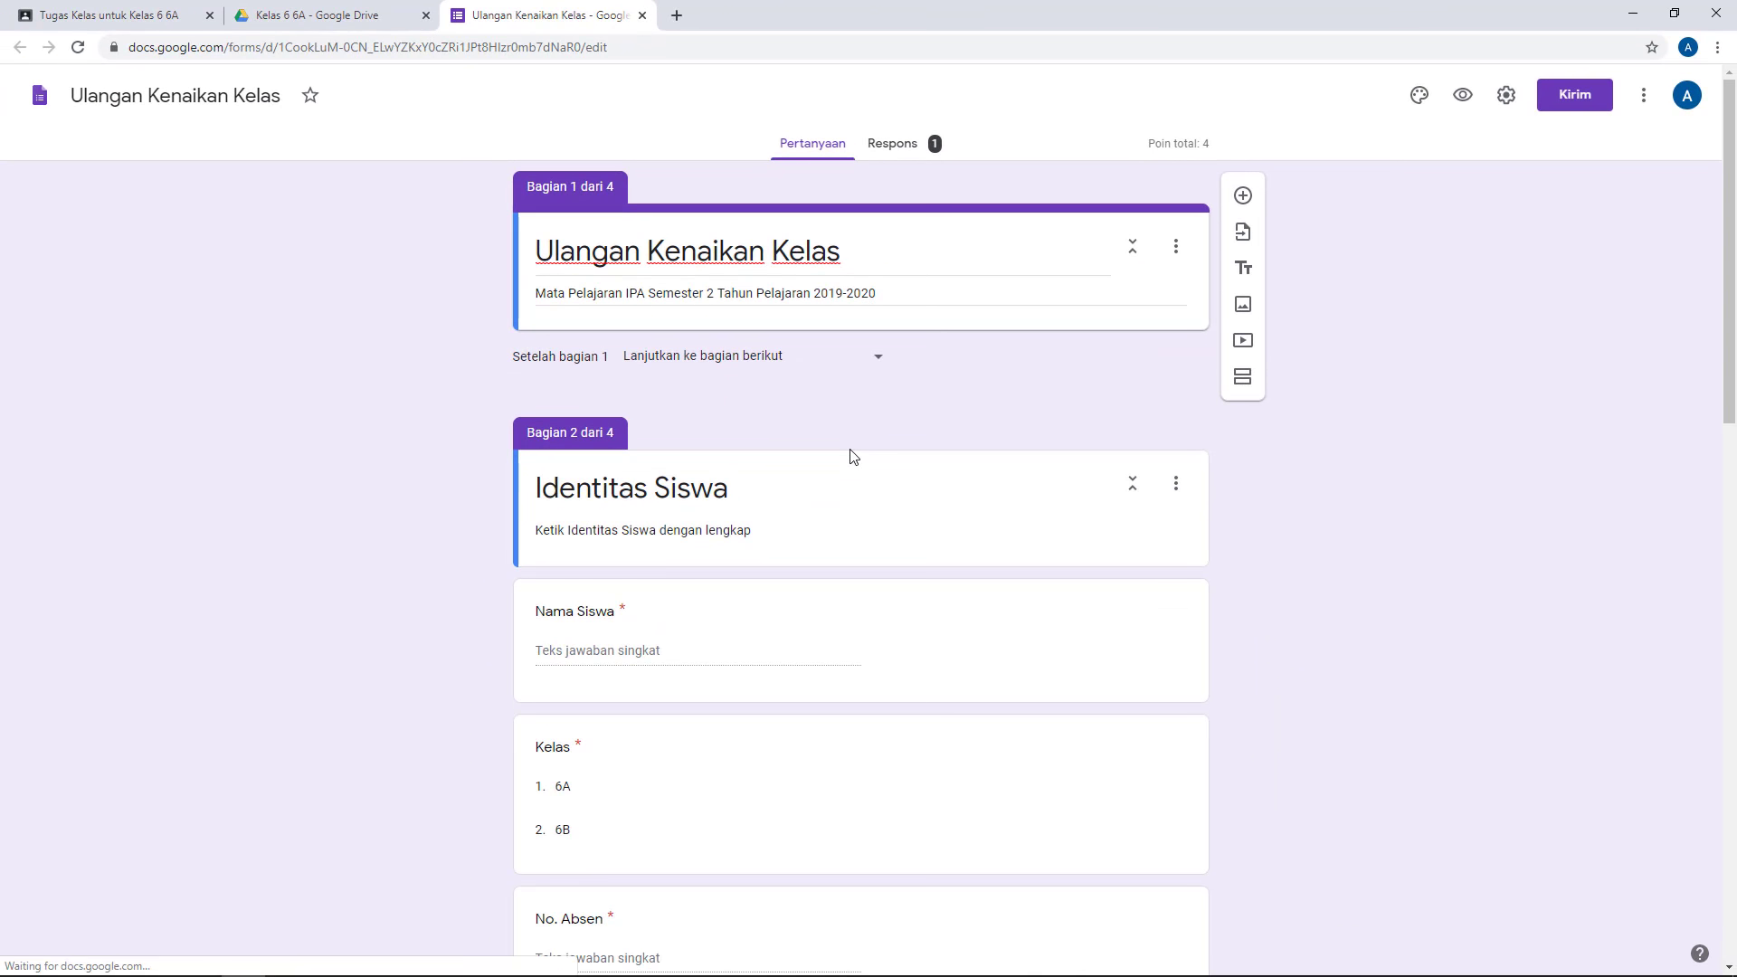
{"action": "scroll", "coordinate": [855, 452], "scroll_direction": "down", "scroll_amount": 5}
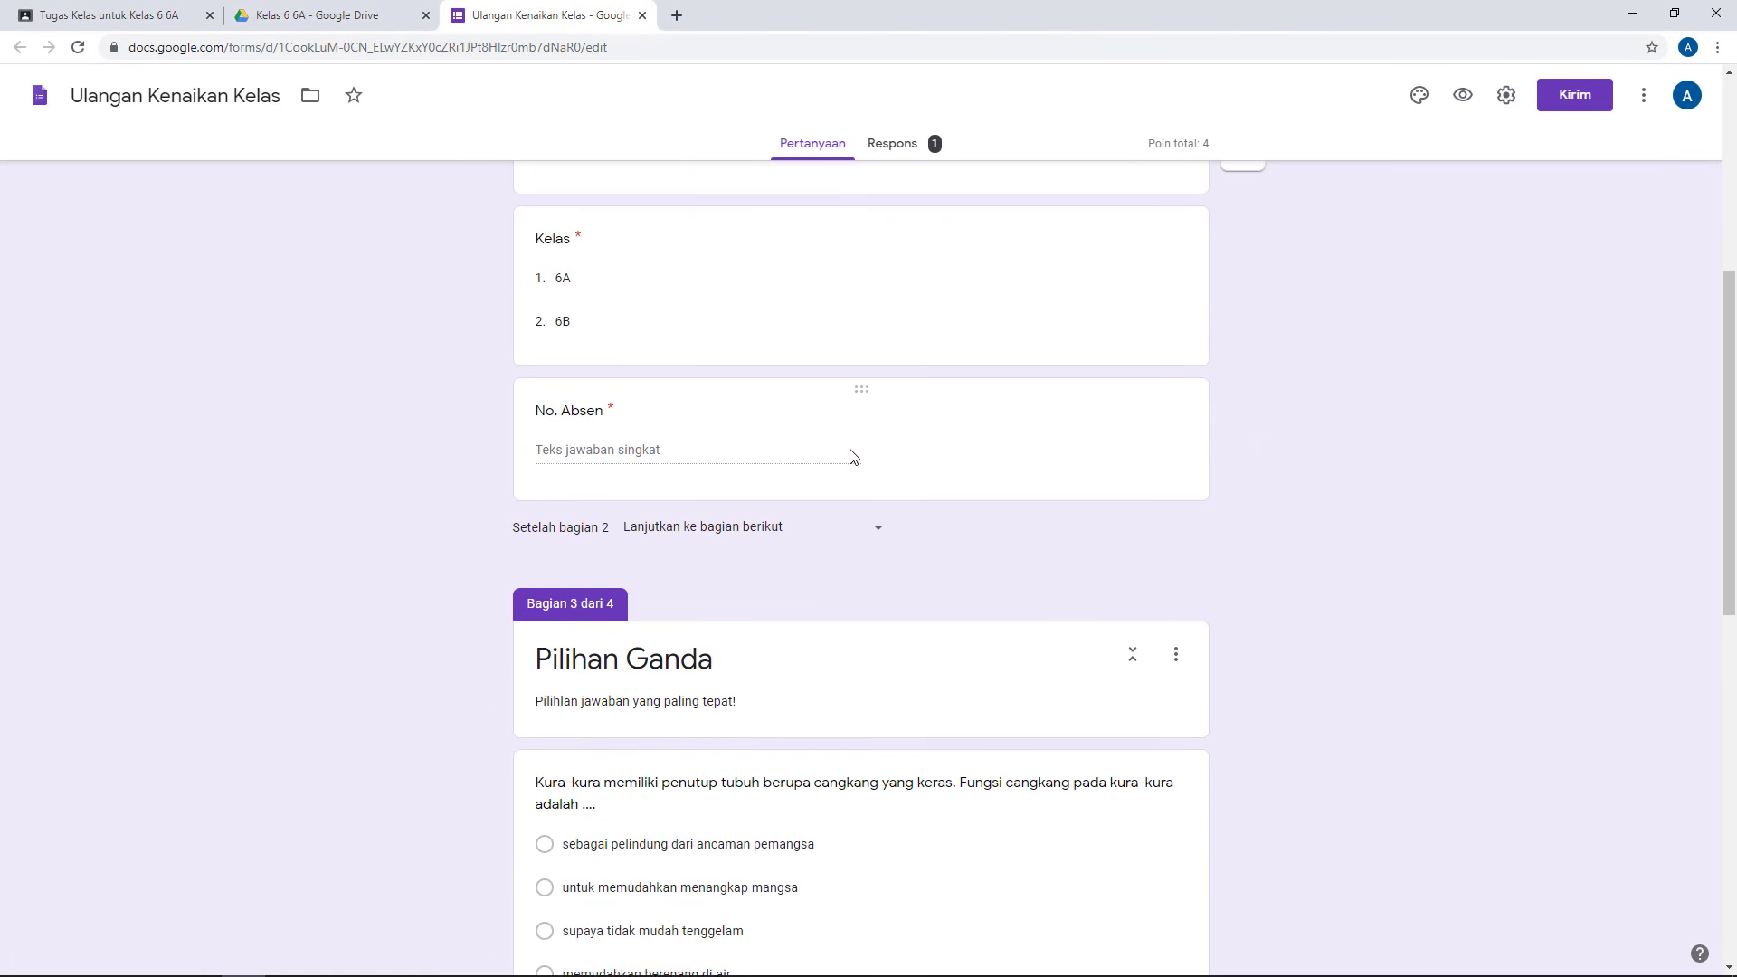
{"action": "scroll", "coordinate": [850, 452], "scroll_direction": "up", "scroll_amount": 5}
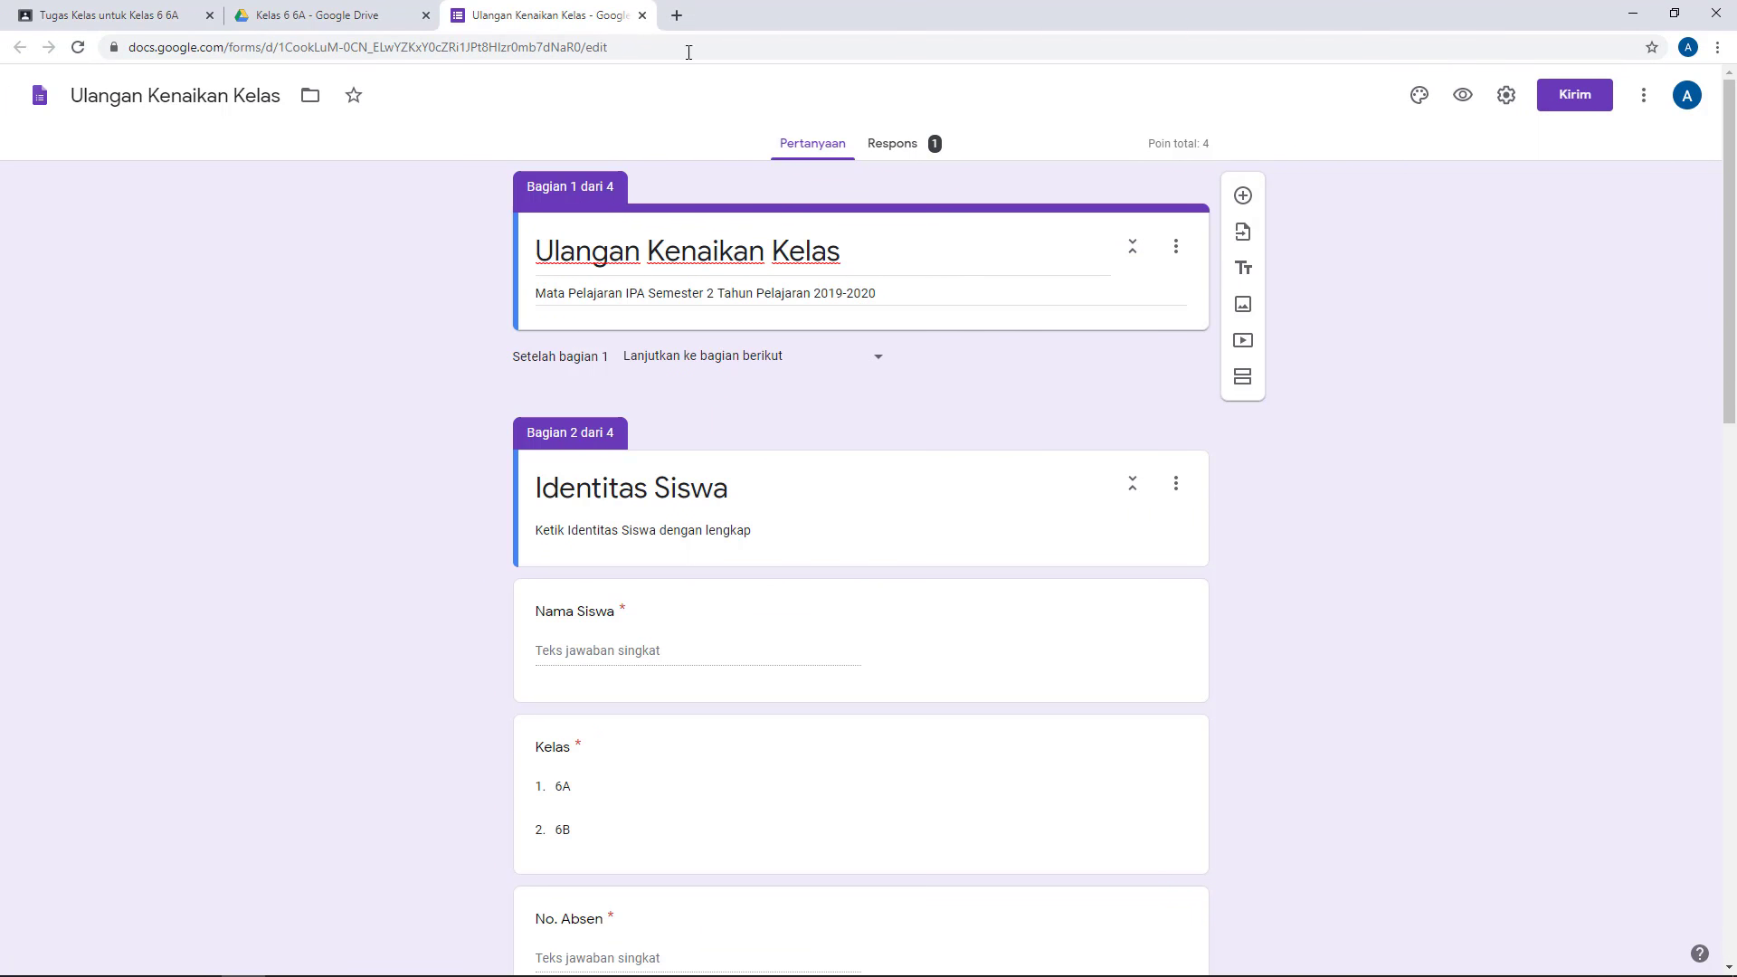
{"action": "left_click", "coordinate": [642, 16]}
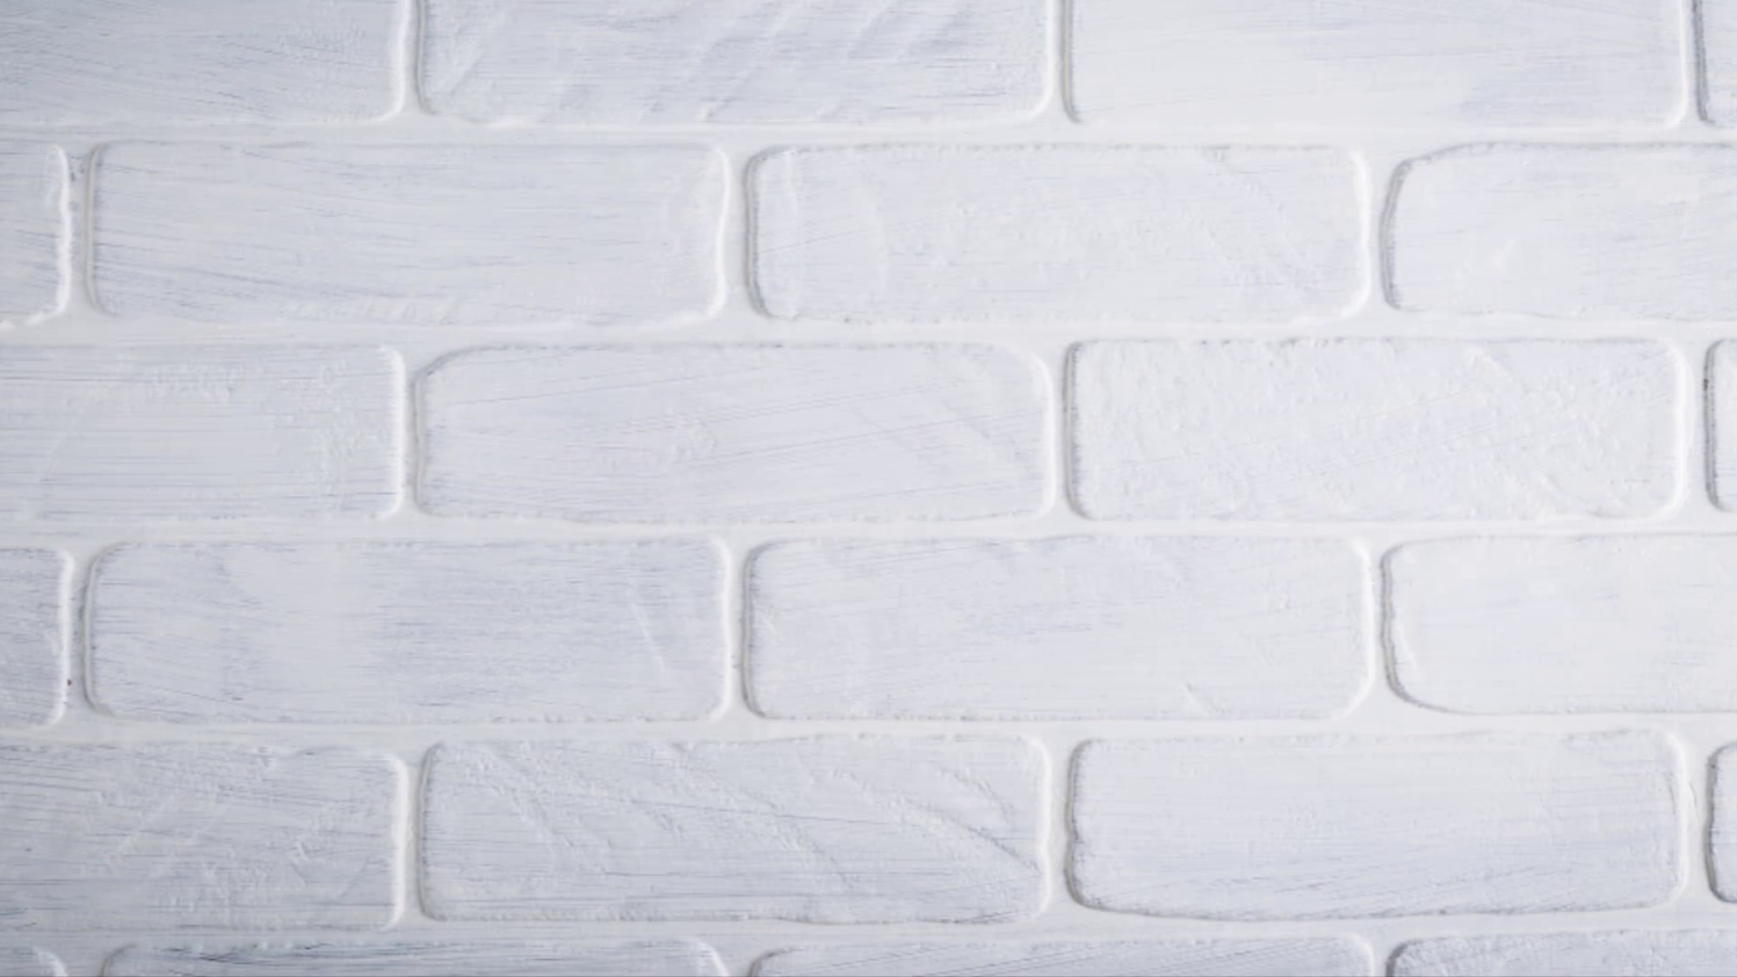